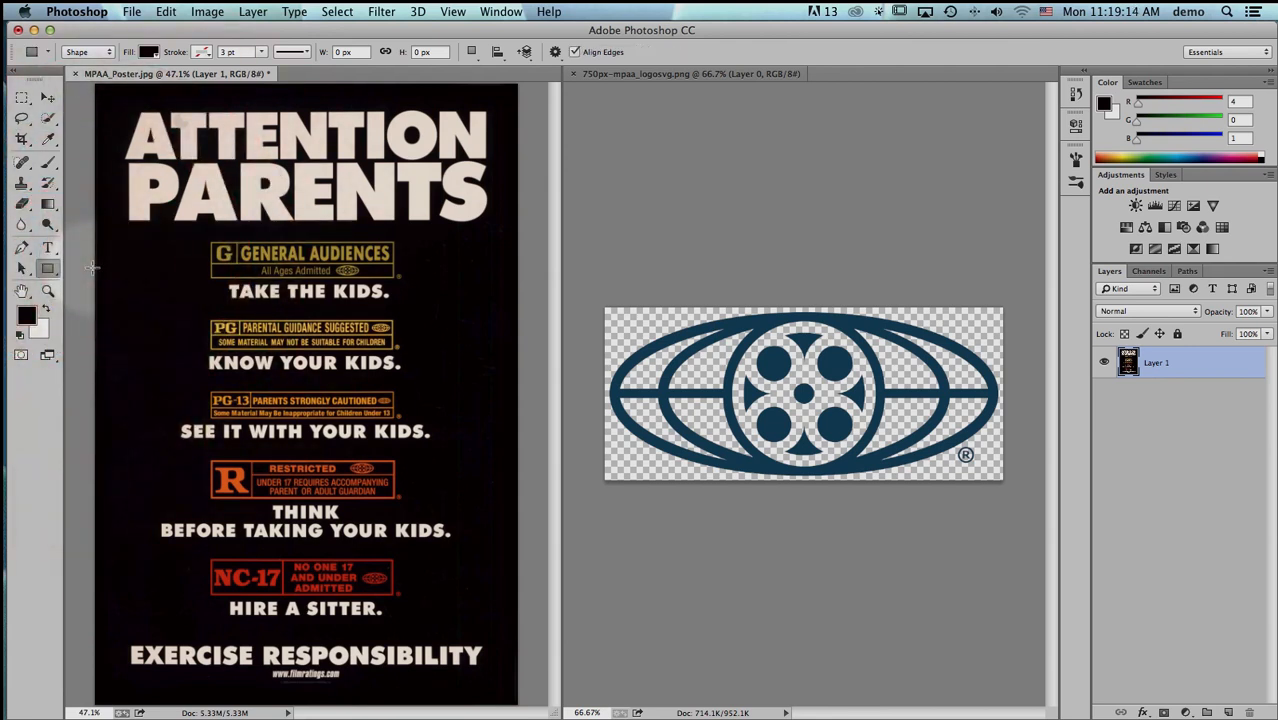
- Consolidate the side-by-side poster and logo documents into tabs
mouse_move(86, 56)
left_mouse_down()
mouse_move(92, 77)
mouse_move(100, 56)
left_mouse_up()
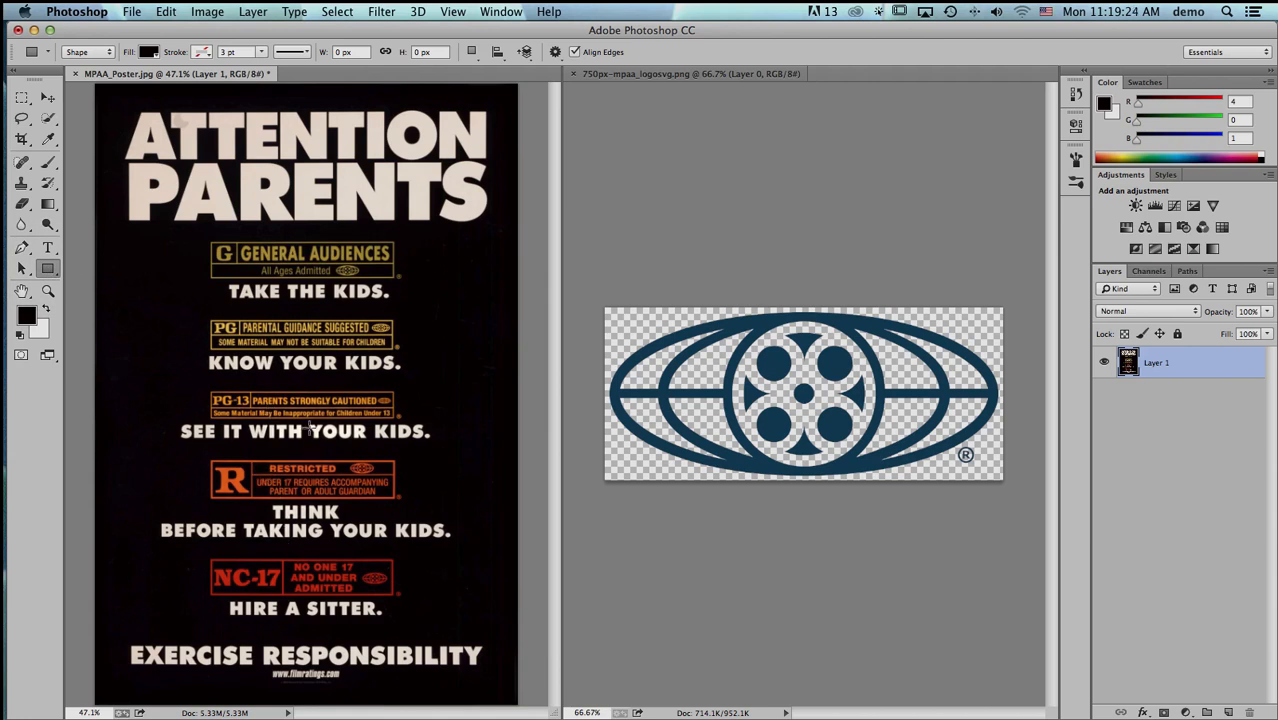
left_click(497, 11)
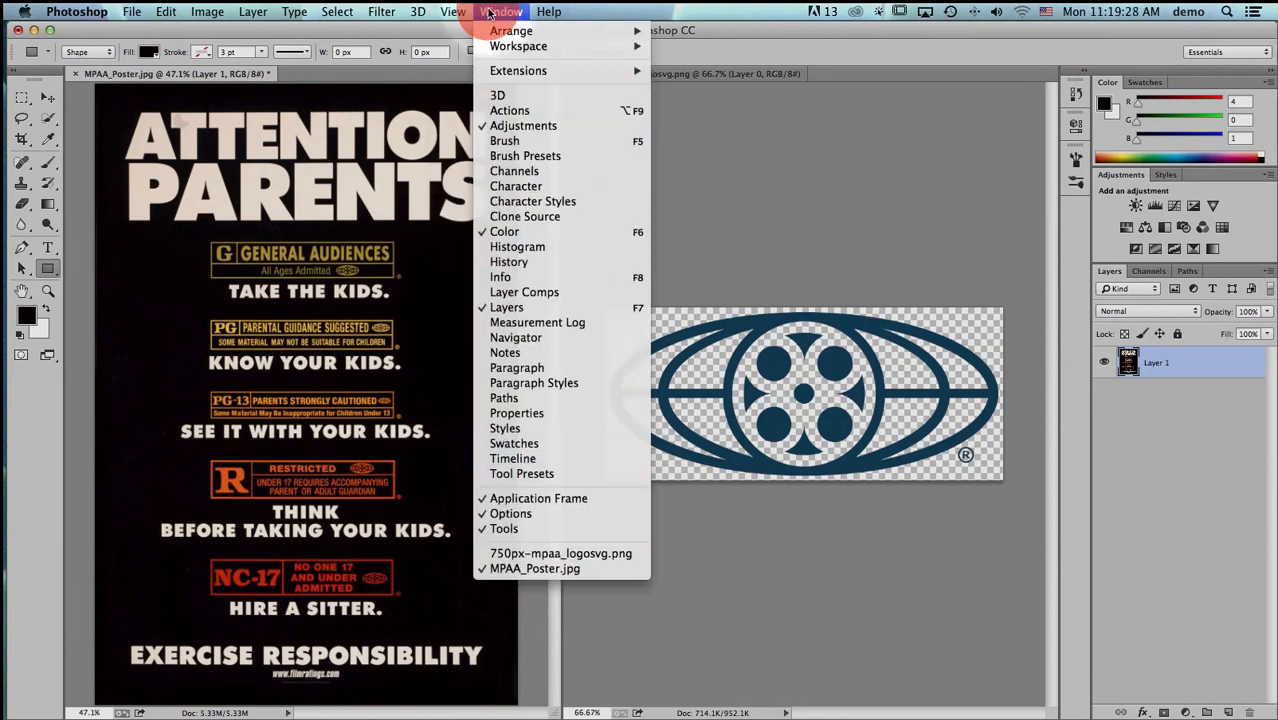
mouse_move(508, 31)
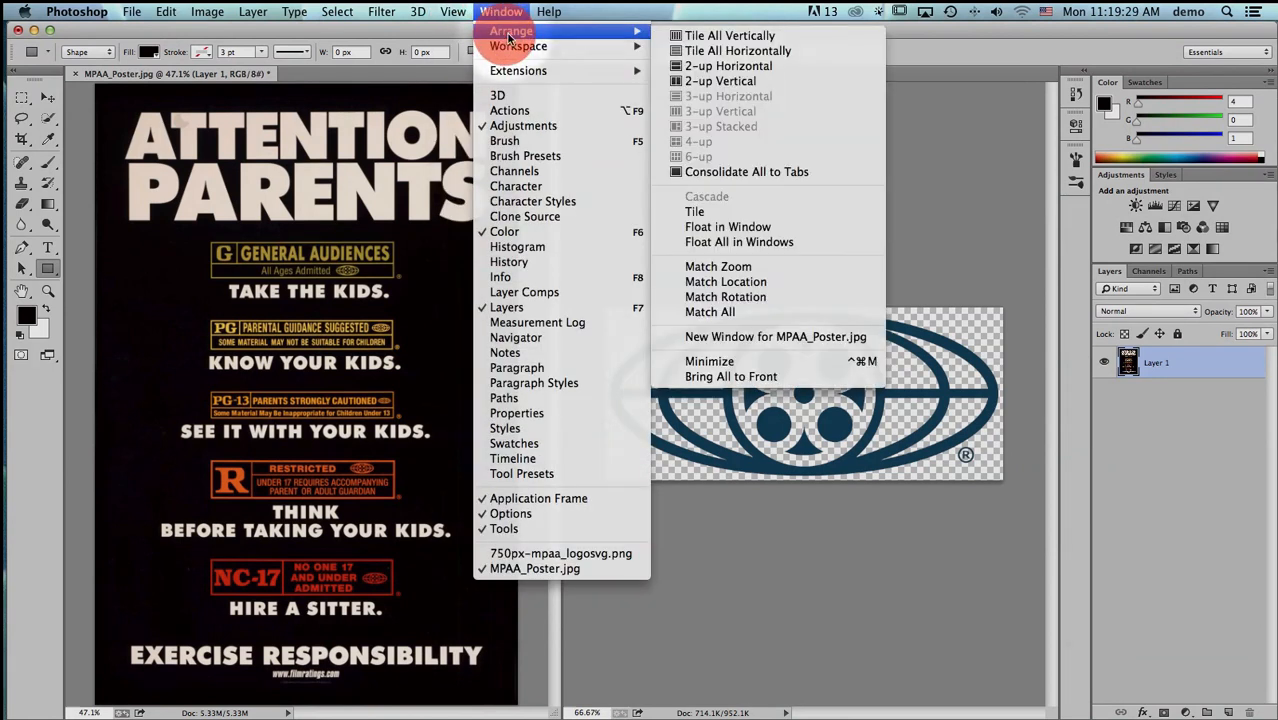
left_click(813, 170)
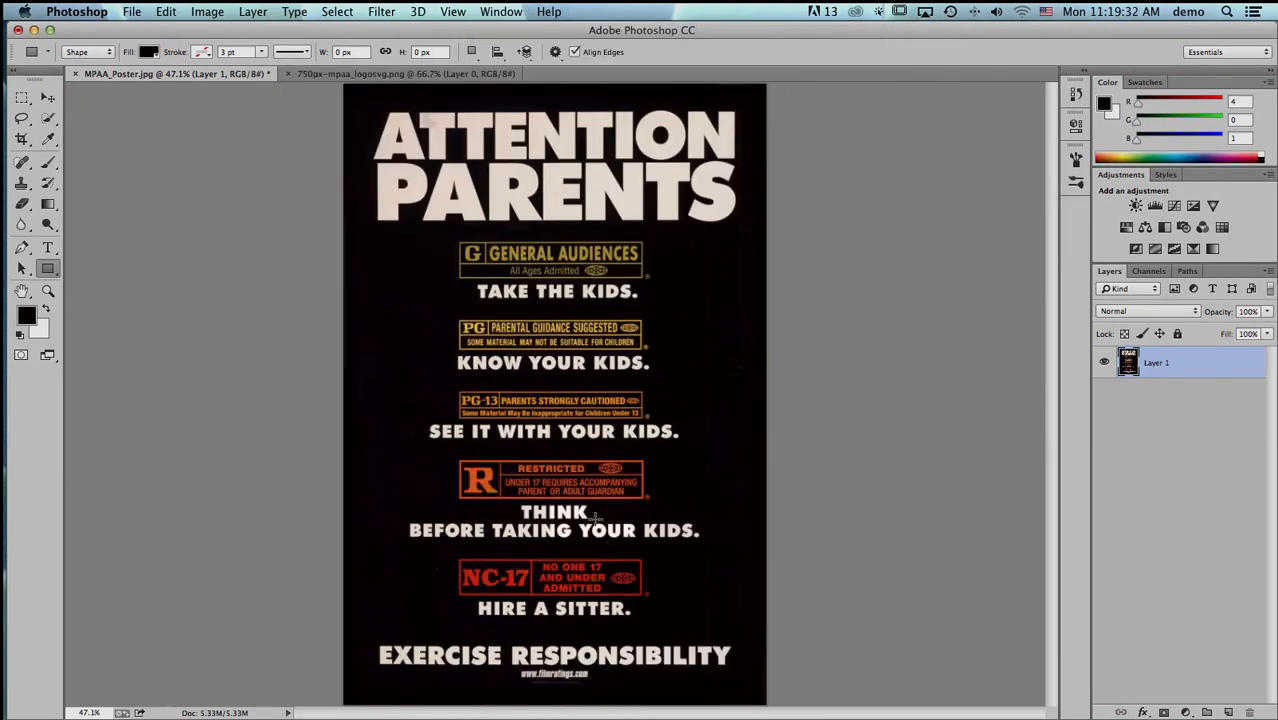
- Zoom in on the poster's R rating box and set up the Rectangle tool with a green fill
key("super+space")
left_click_drag(440, 452, 648, 514)
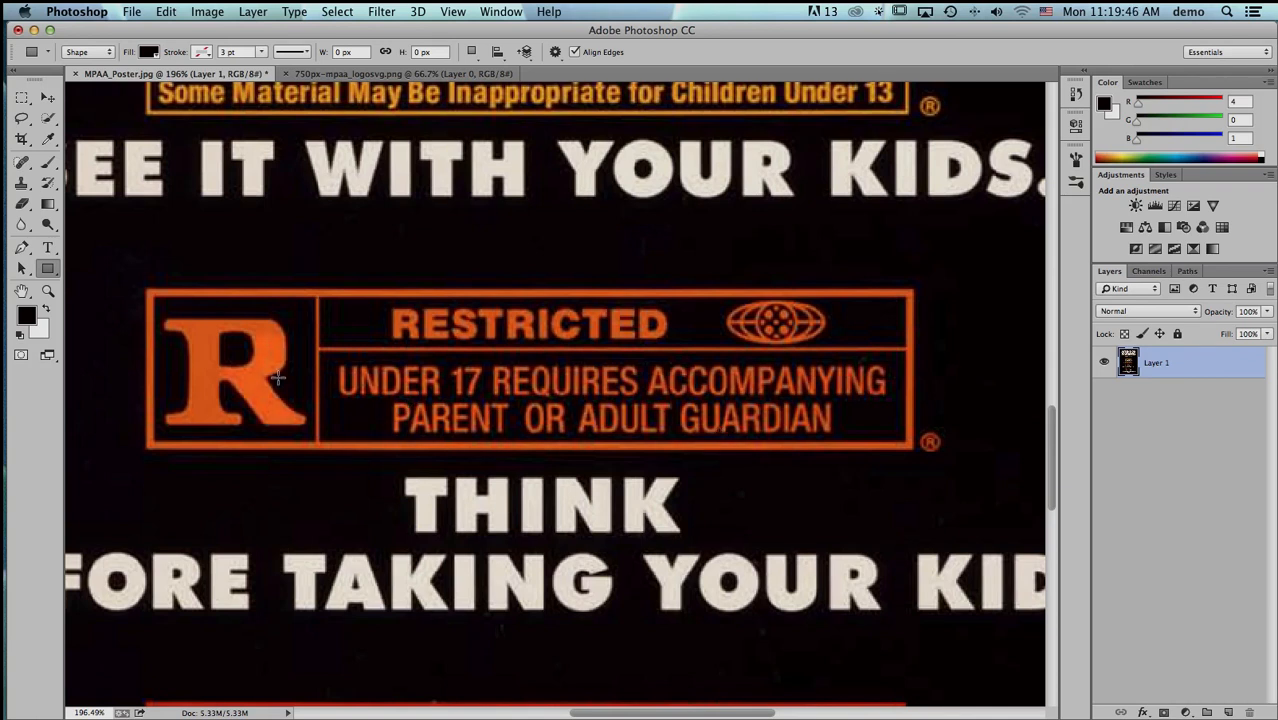
left_click(47, 271)
left_click_drag(47, 271, 83, 329)
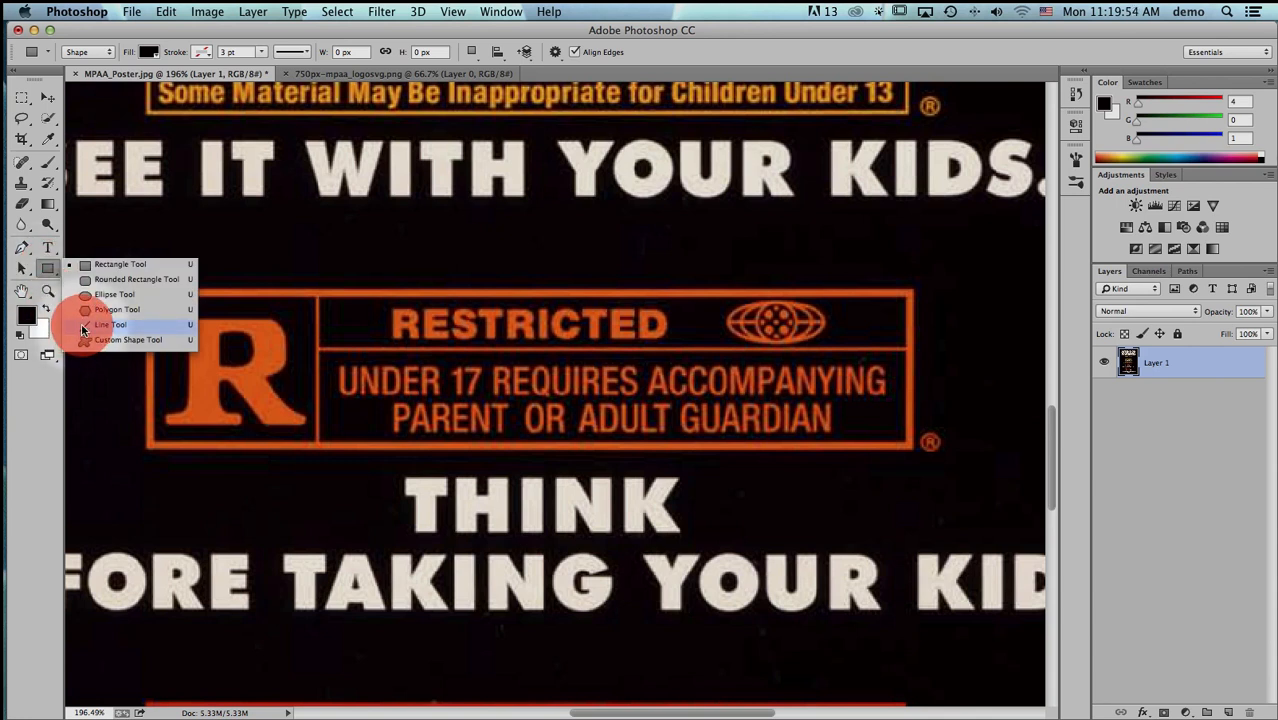
left_click_drag(83, 329, 80, 264)
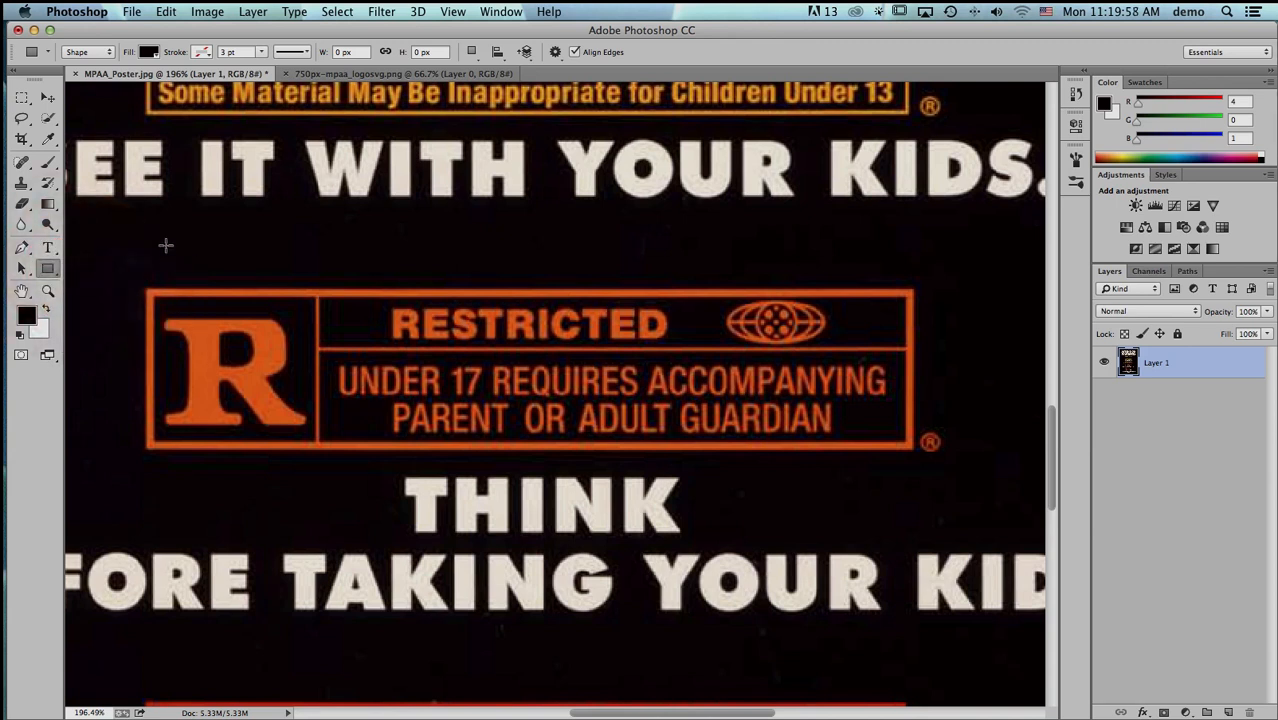
left_click(147, 51)
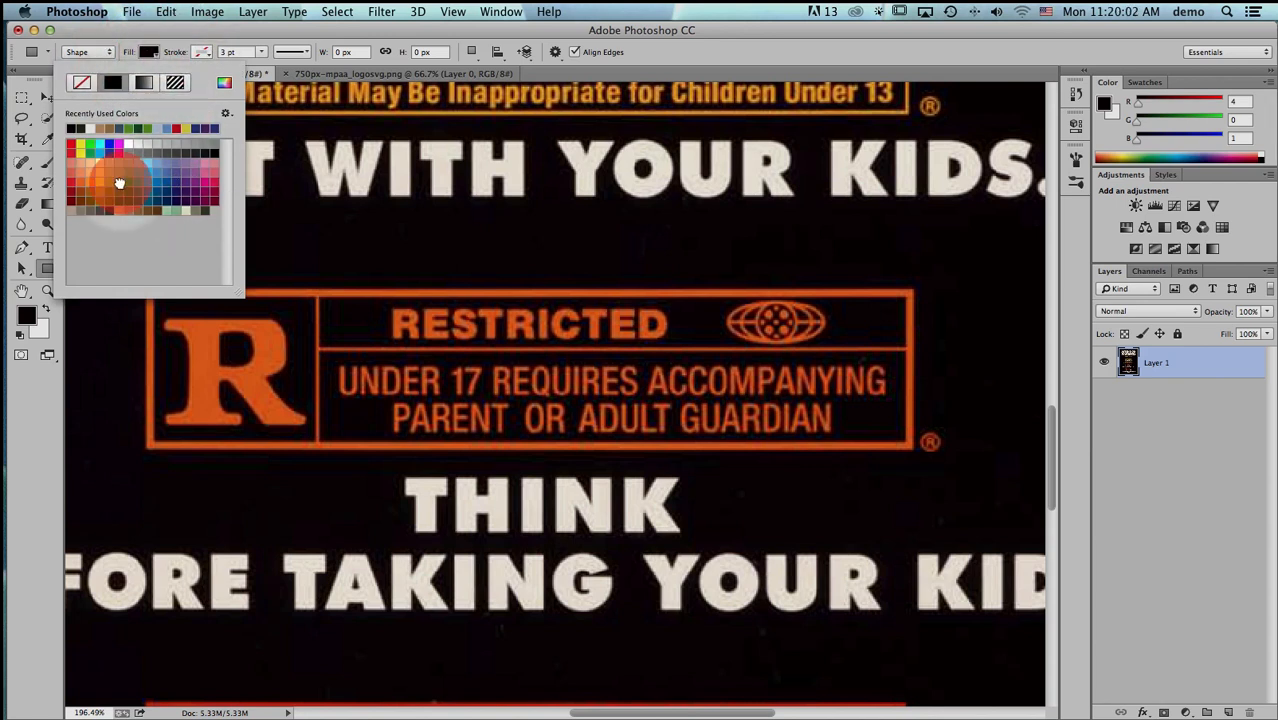
left_click(120, 184)
left_click(150, 54)
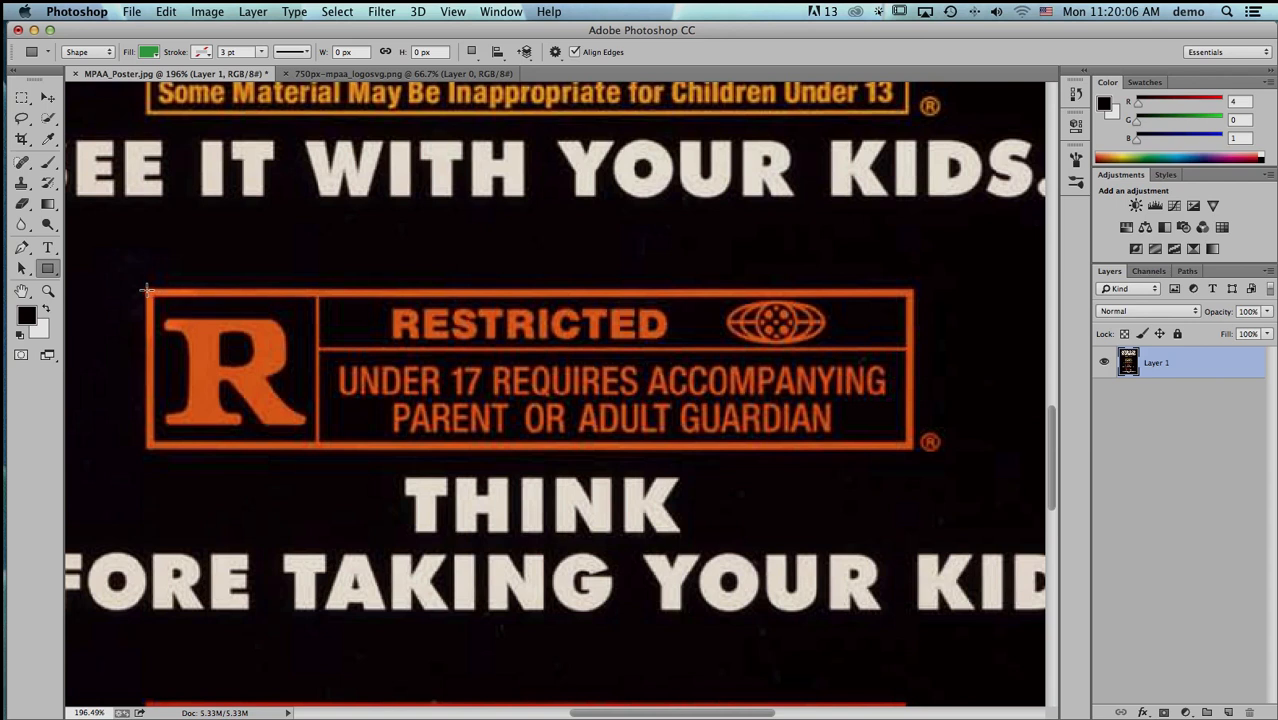
- Draw green bars over the R box's outer frame: about 492 × 5 px along the top and 5 × 101 px down the left edge
left_click_drag(146, 291, 913, 294)
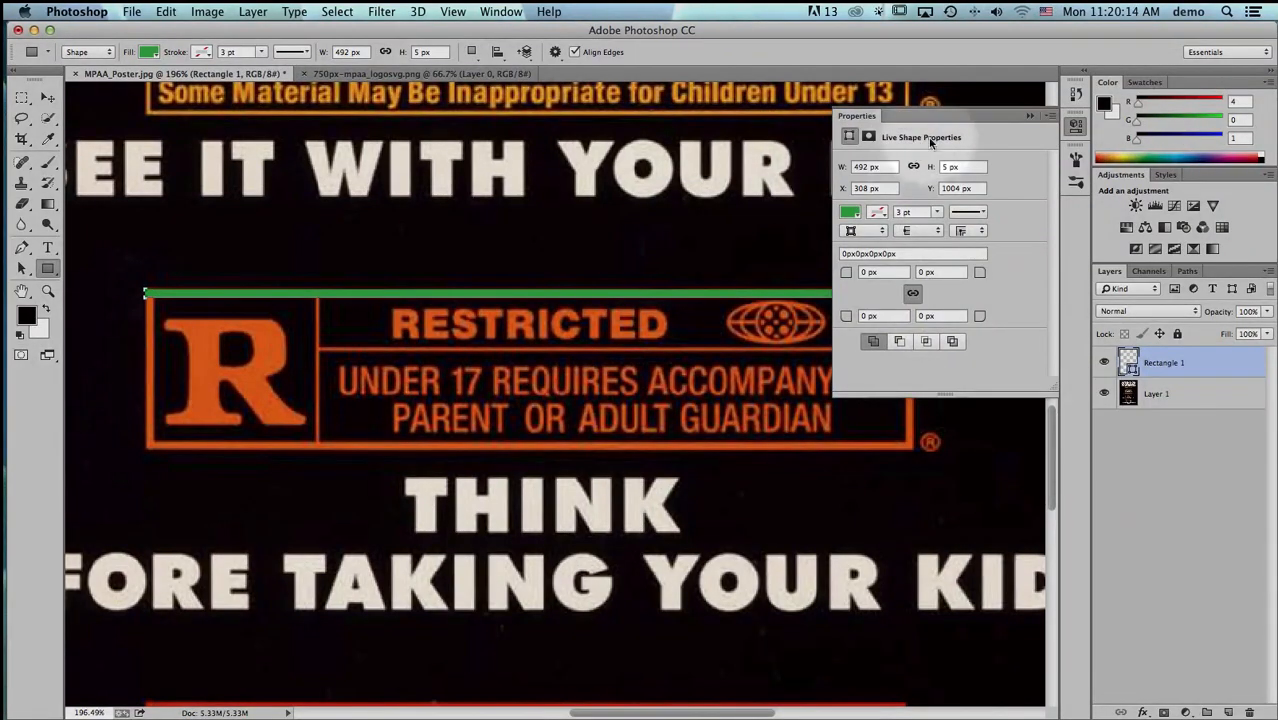
left_click(1078, 128)
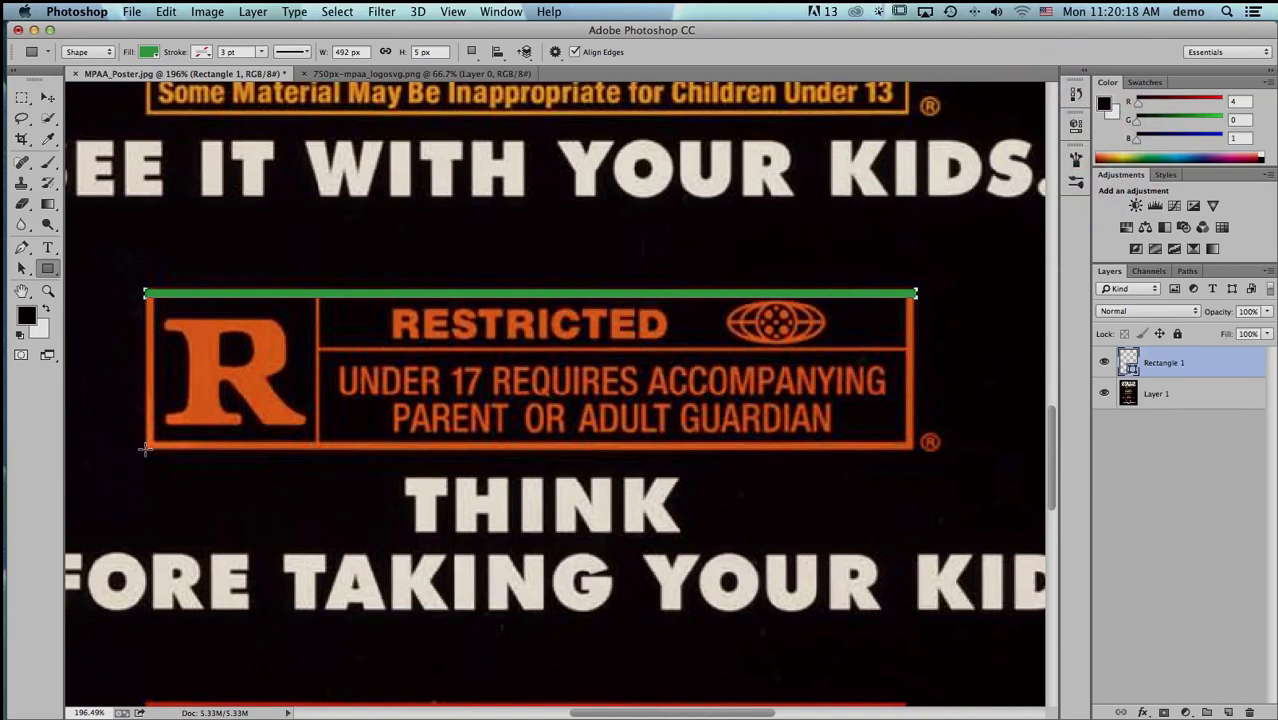
left_click_drag(146, 449, 150, 293)
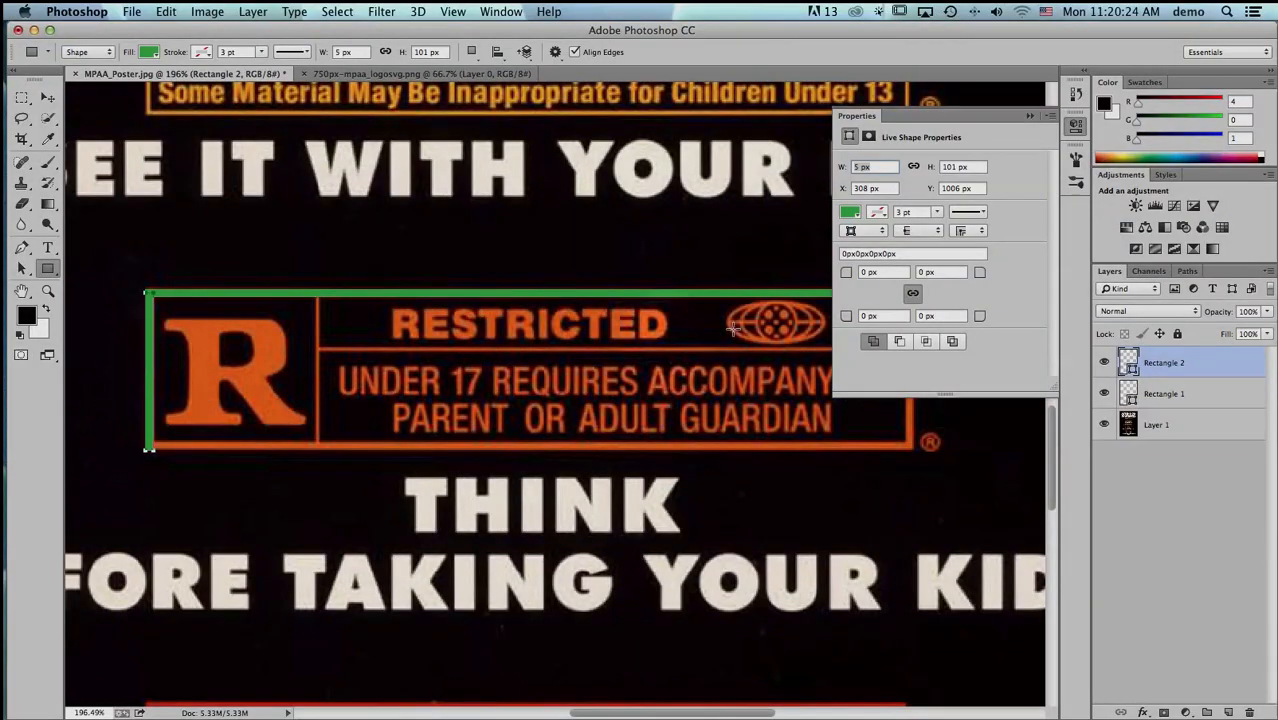
left_click(1076, 128)
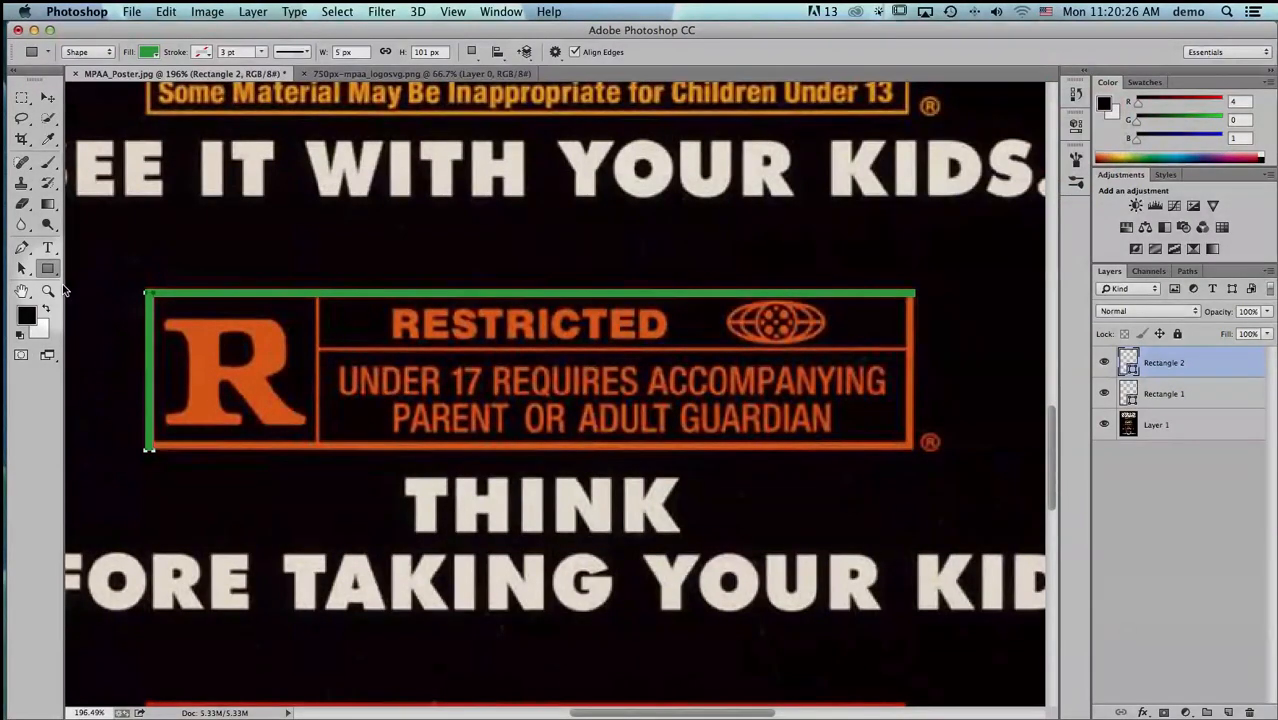
- Duplicate the left green bar onto the frame's right edge within the same shape layer, aligning it with the end of the top bar
left_click(22, 268)
left_click(340, 297)
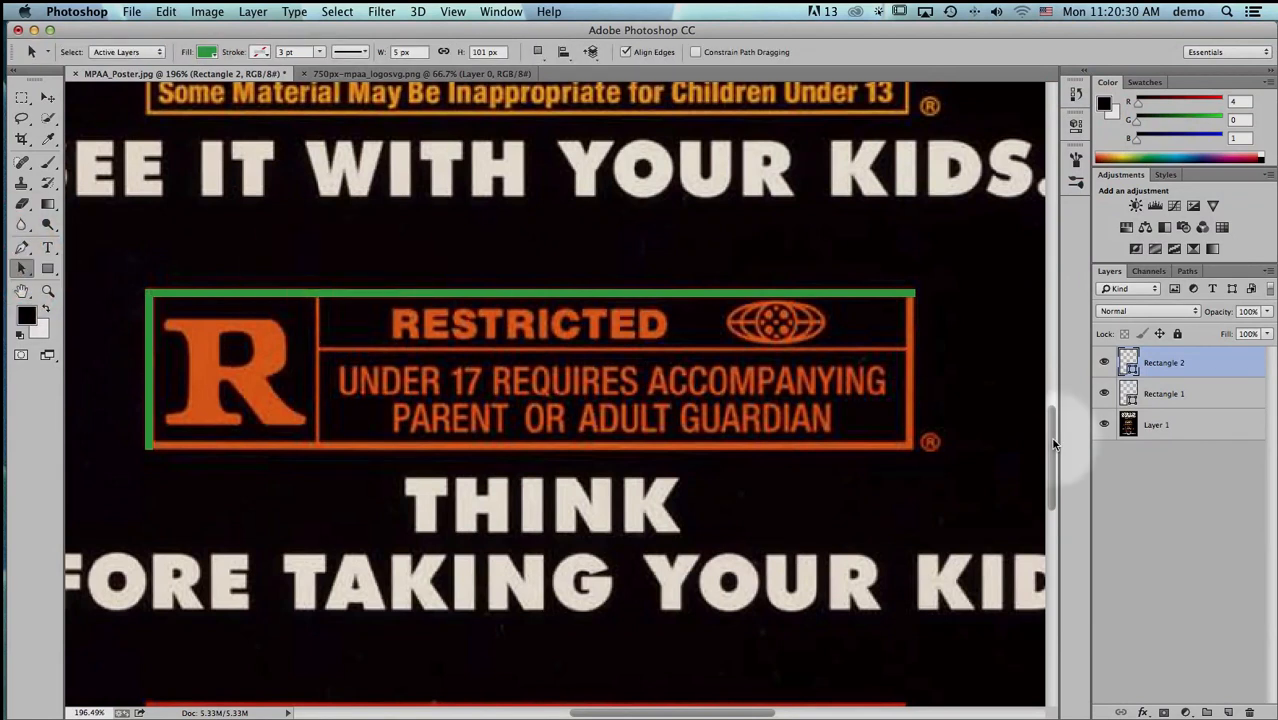
left_click(147, 396)
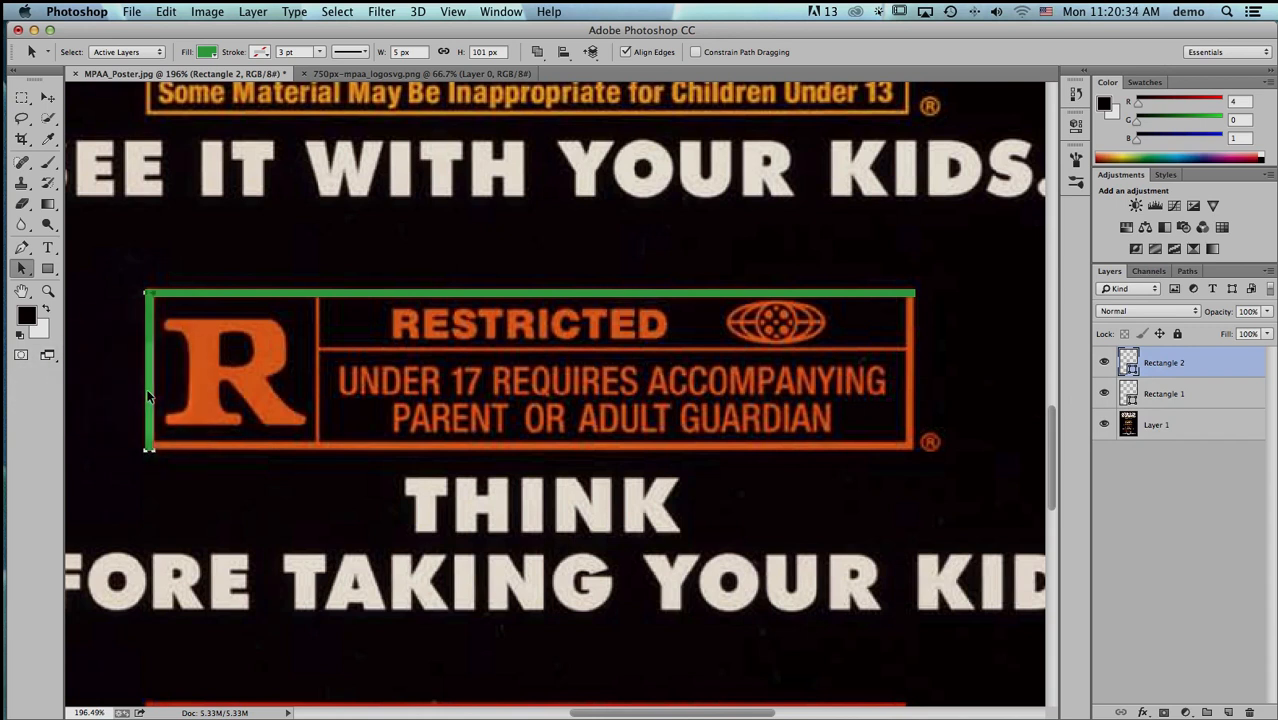
key("alt")
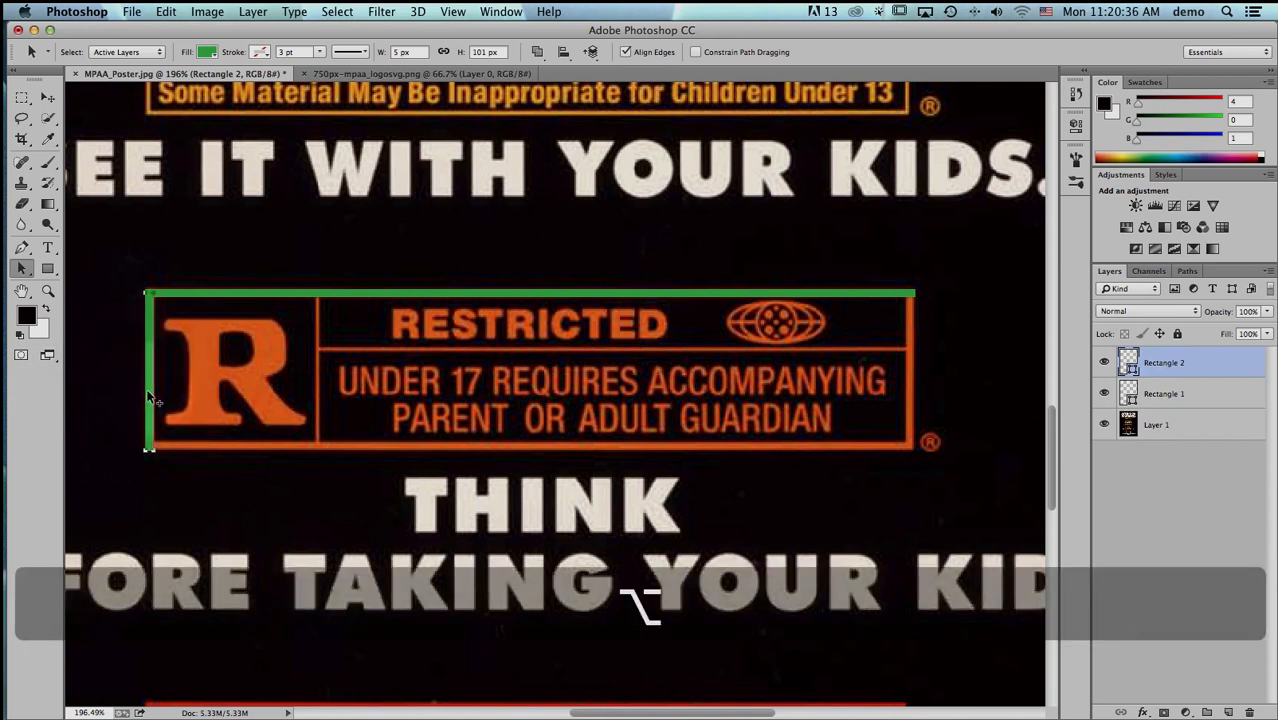
mouse_move(148, 398)
left_mouse_down()
mouse_move(180, 372)
mouse_move(562, 371)
mouse_move(798, 399)
mouse_move(848, 428)
mouse_move(948, 410)
mouse_move(944, 427)
mouse_move(919, 428)
mouse_move(959, 414)
mouse_move(909, 417)
left_mouse_up()
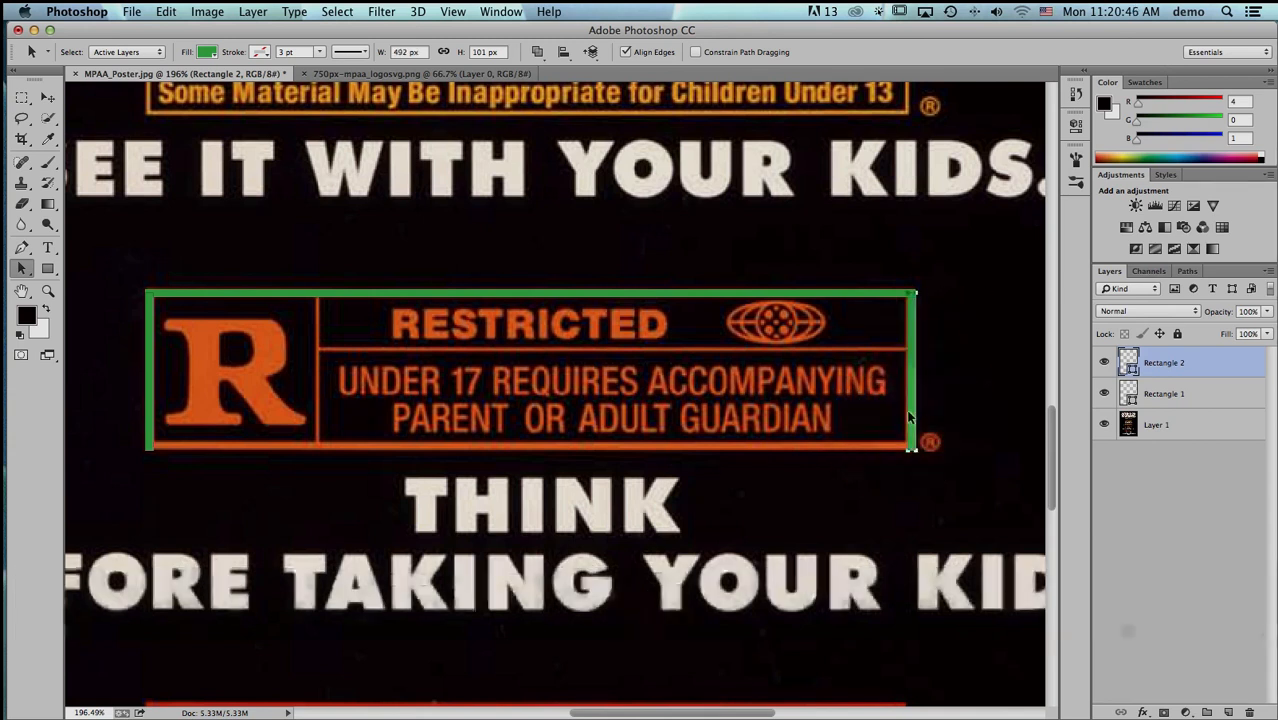
key("Left")
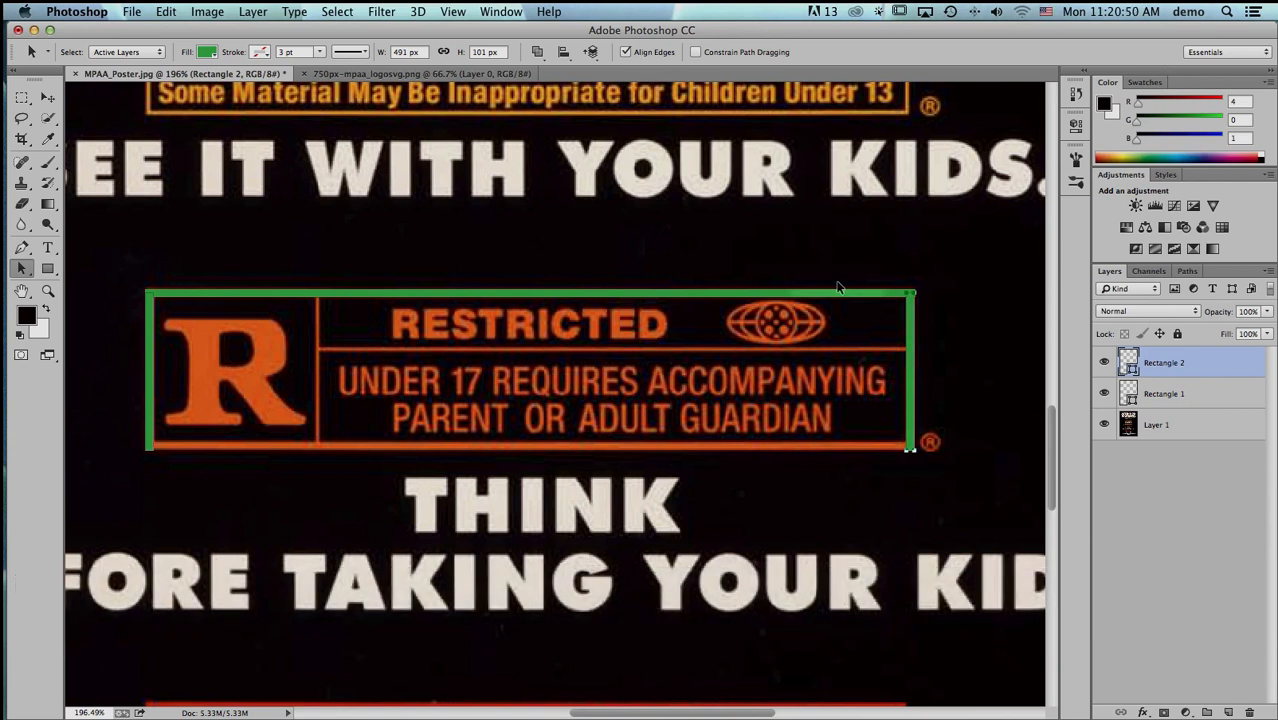
key("Right")
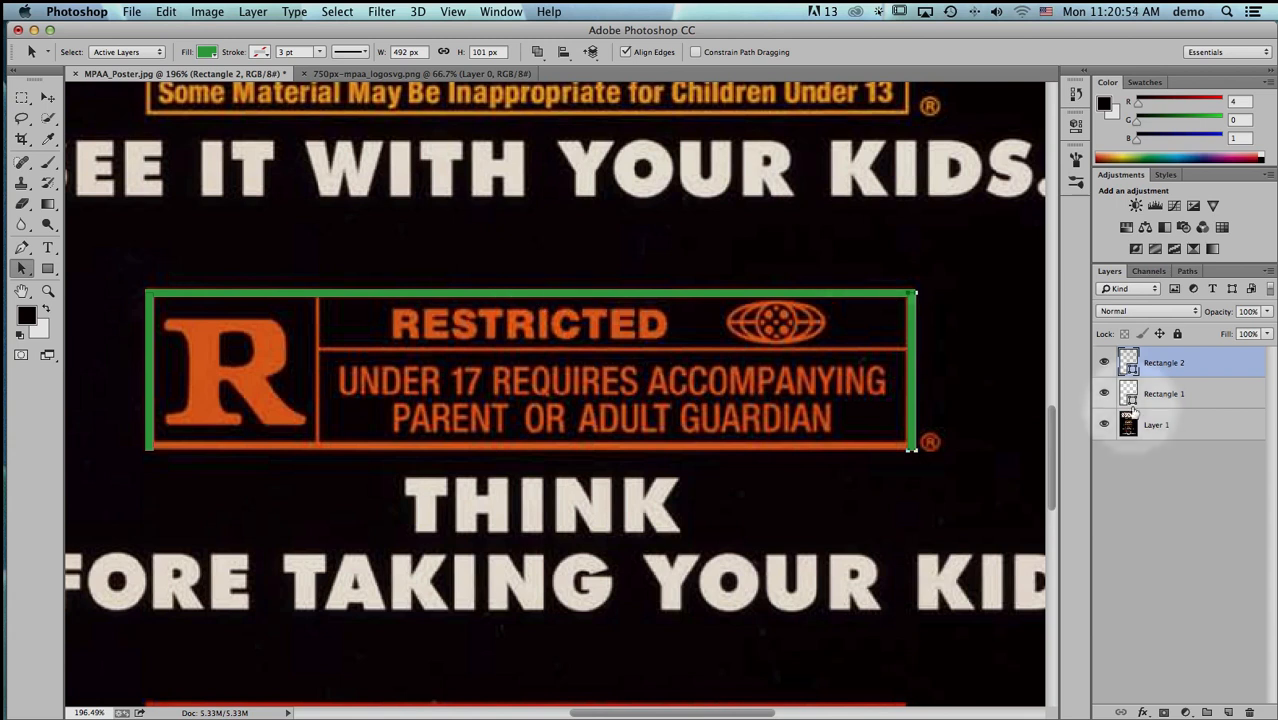
- Duplicate the top green bar straight down onto the frame's bottom edge within its own shape layer
left_click(1162, 395)
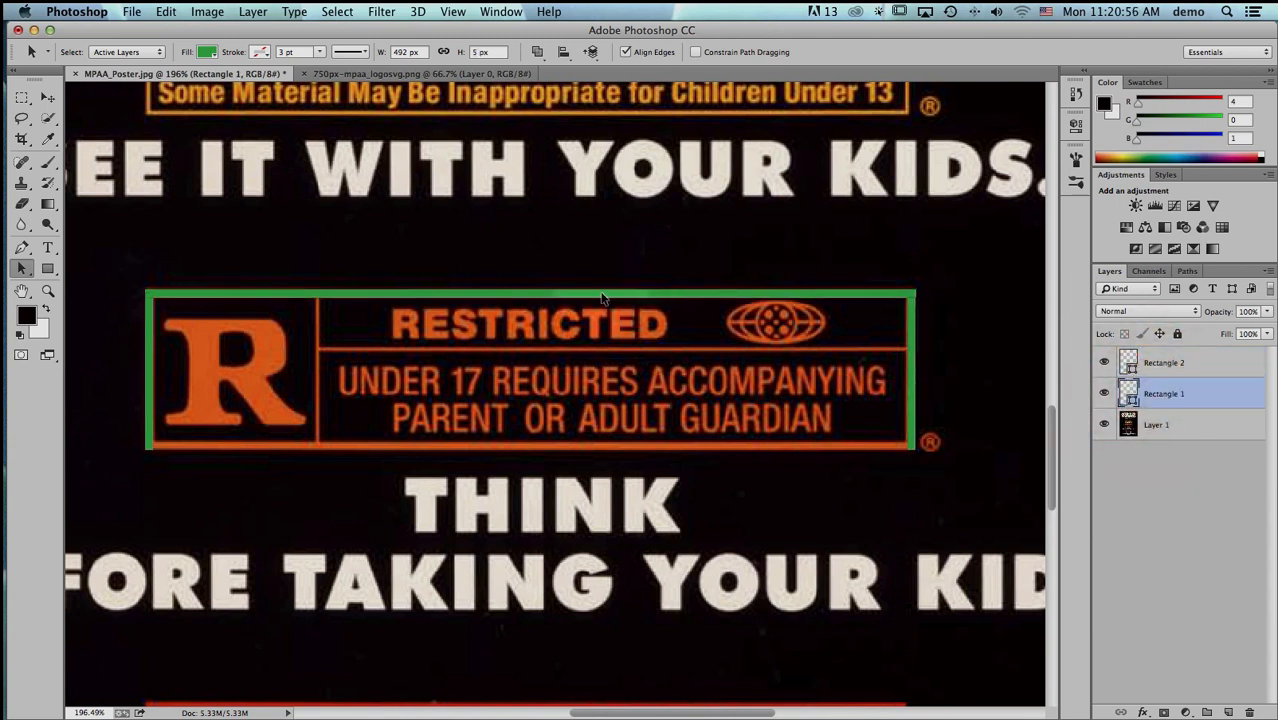
key("alt")
left_click_drag(603, 298, 595, 446)
key("shift")
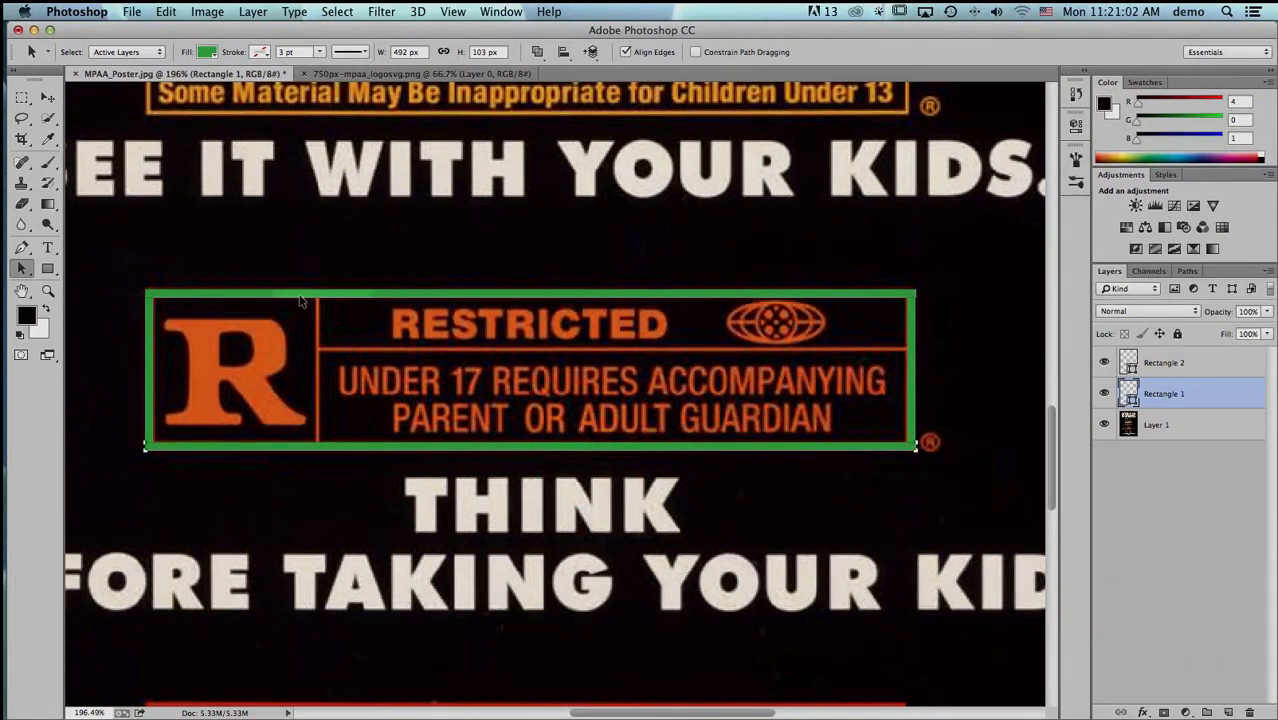
- Draw a vertical green divider about 3 × 97 px over the line between the R and the rating text
key("super+space")
left_click_drag(301, 272, 342, 478)
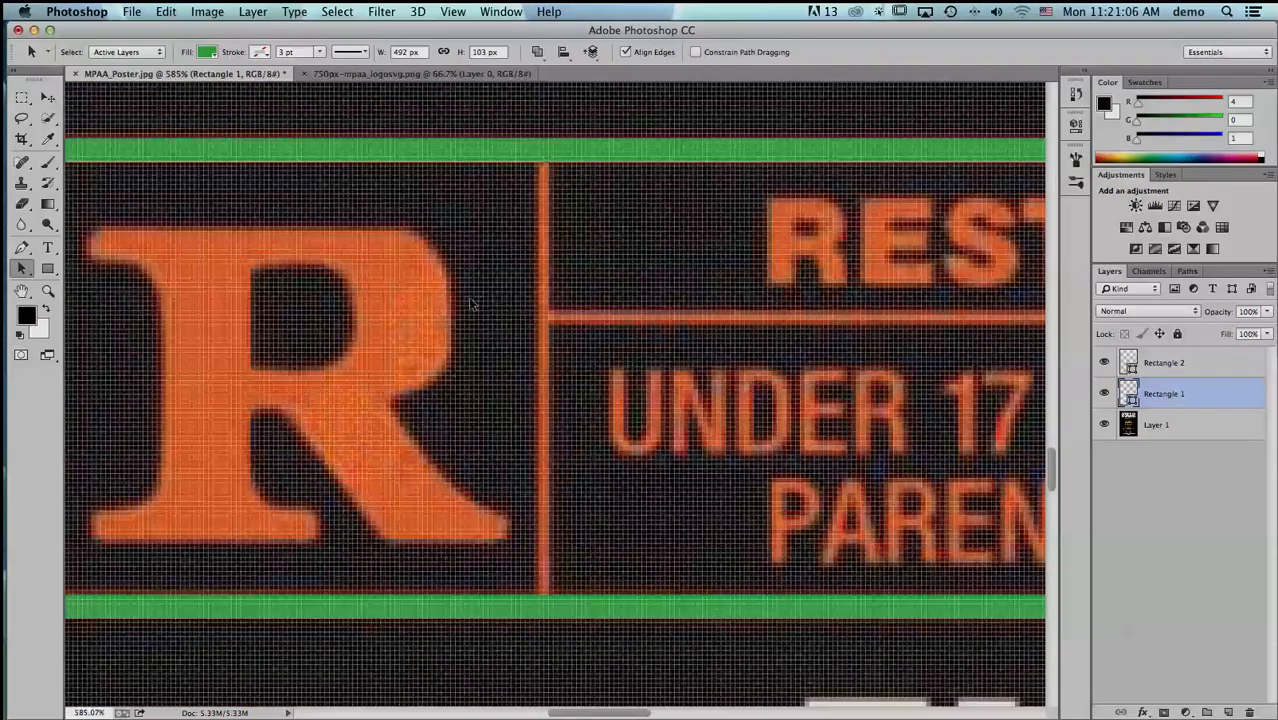
left_click(47, 268)
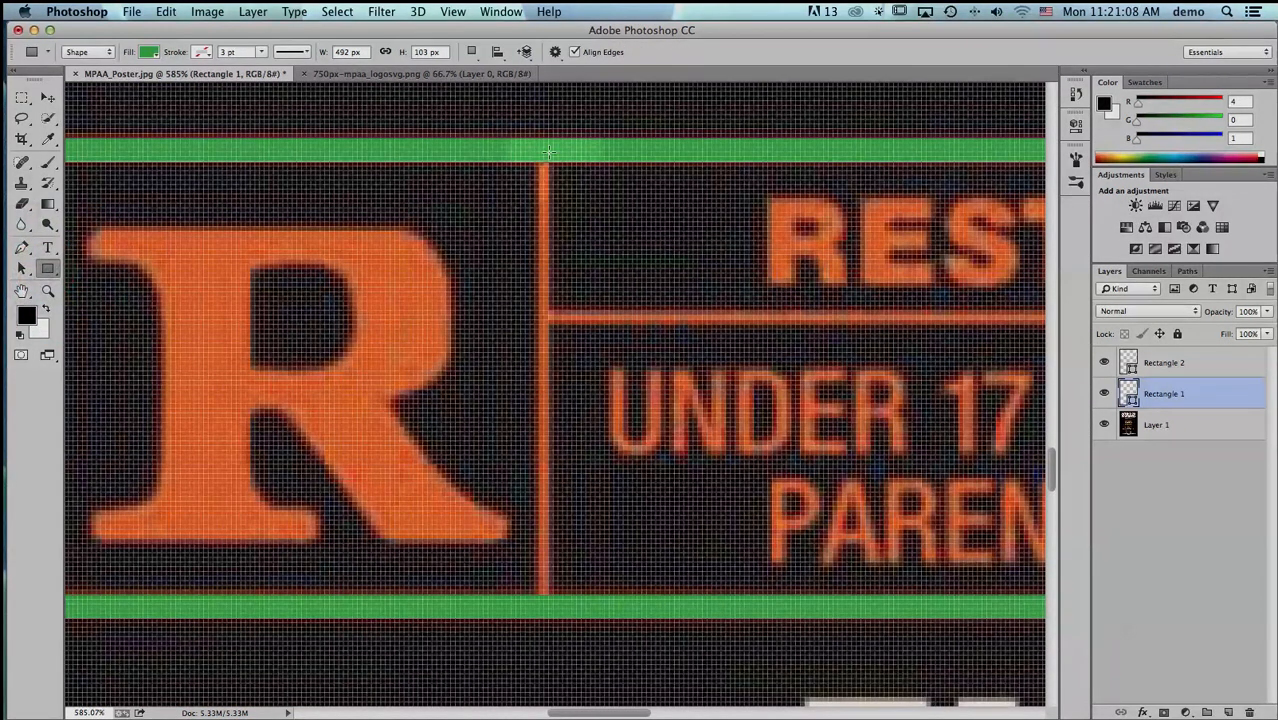
left_click_drag(535, 154, 548, 600)
key("space")
left_click_drag(708, 393, 271, 385)
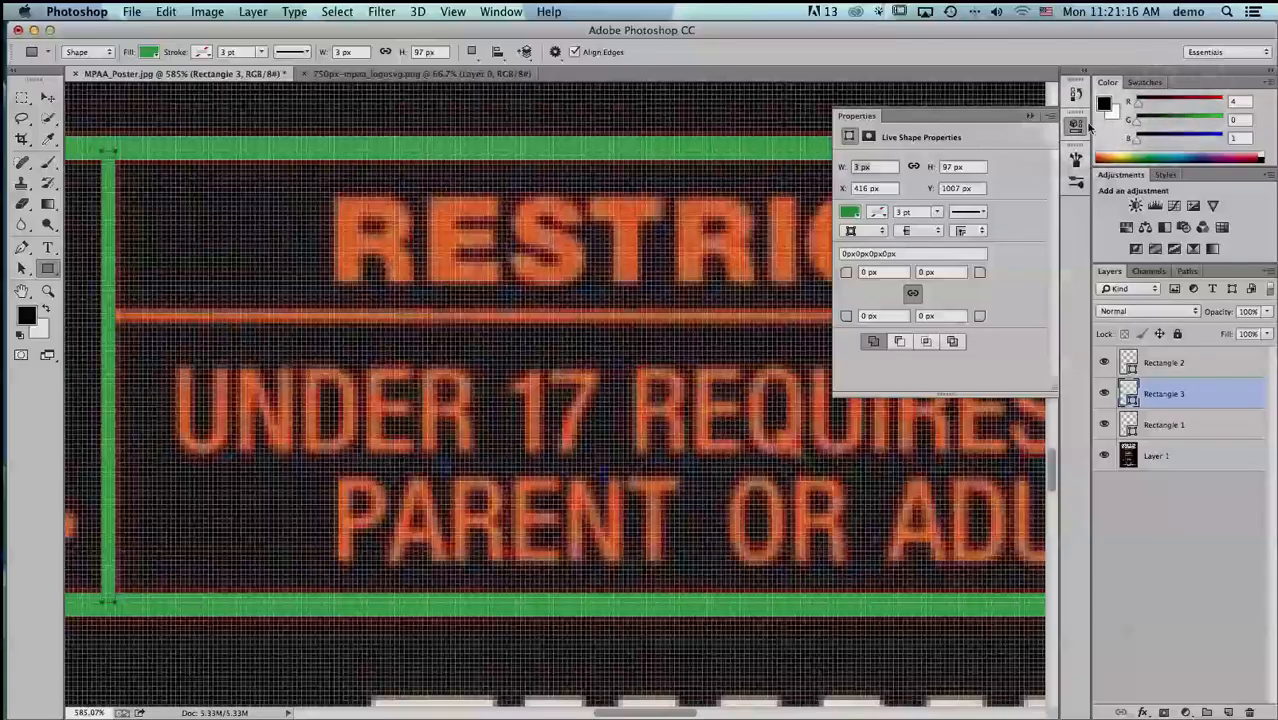
left_click(1077, 125)
- Detach the History panel from the collapsed dock and close it
key("super+minus")
key("space")
left_click_drag(1075, 81, 1028, 105)
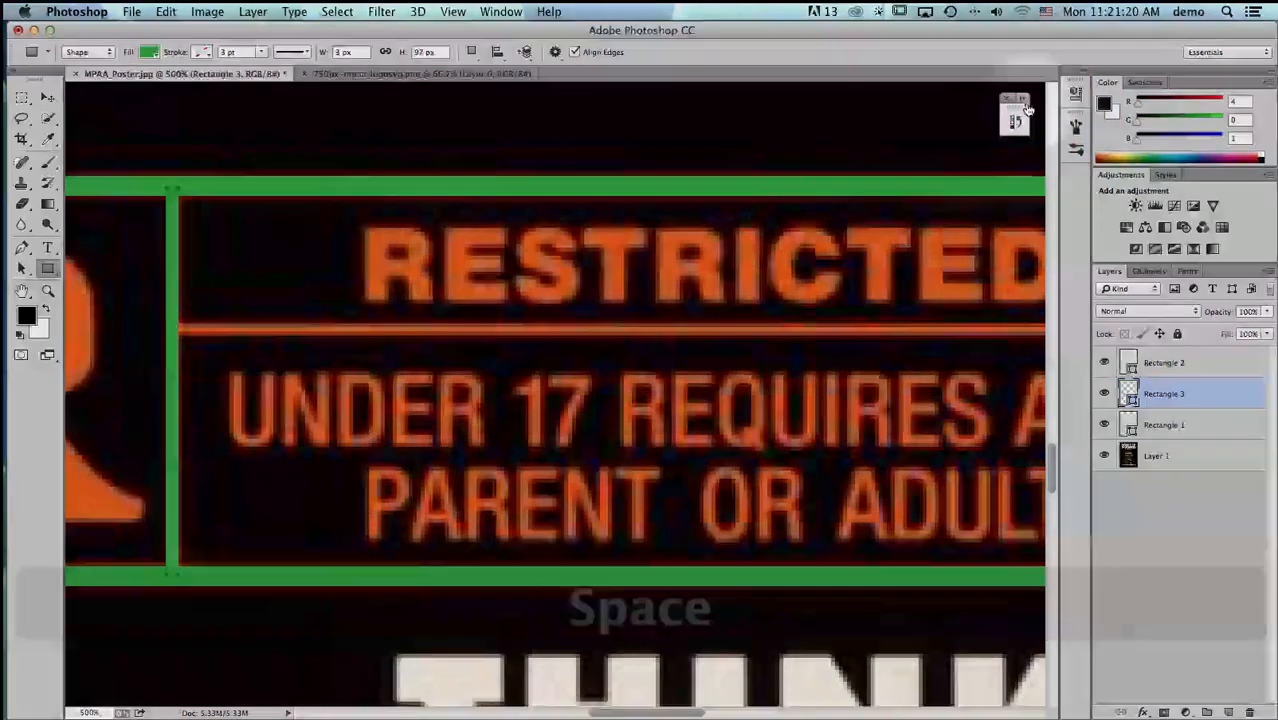
left_click(1005, 99)
- Draw a horizontal green divider about 381 × 3 px over the line beneath RESTRICTED, from the vertical divider to the right frame bar
key("space")
left_click_drag(942, 190, 504, 192)
key("super")
key("super+minus")
key("super+minus")
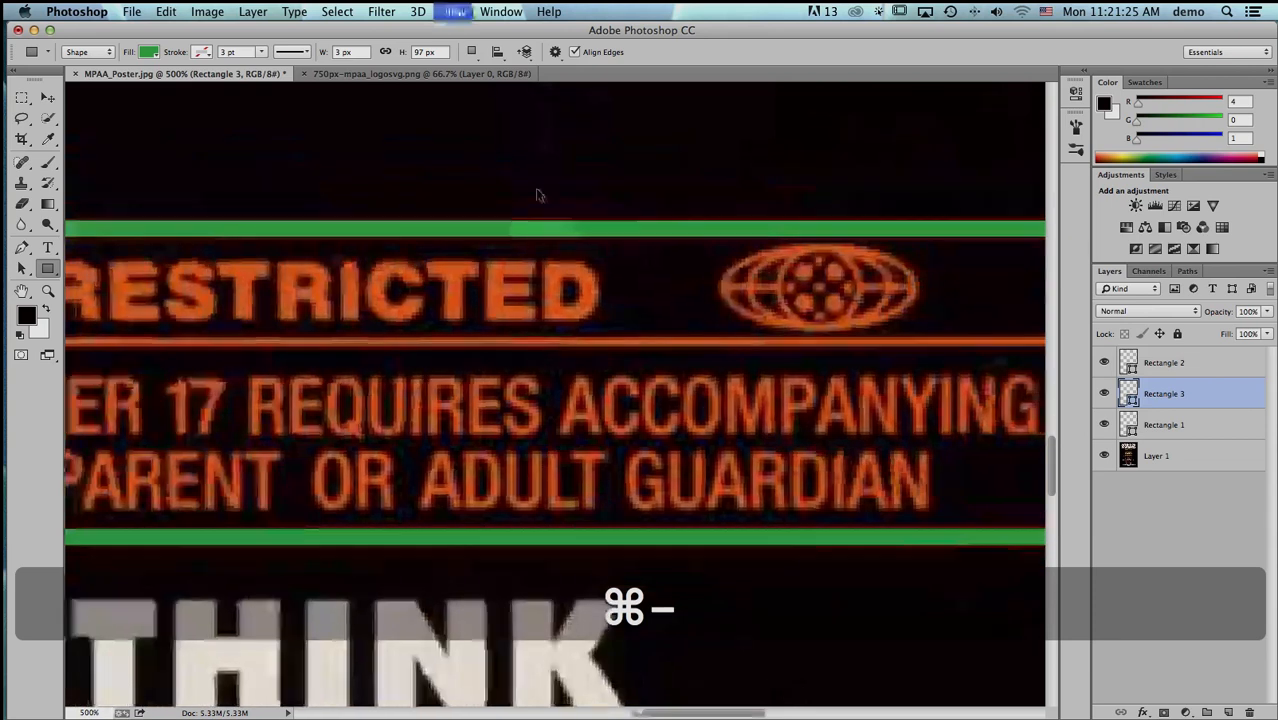
key("space")
left_click_drag(537, 206, 599, 200)
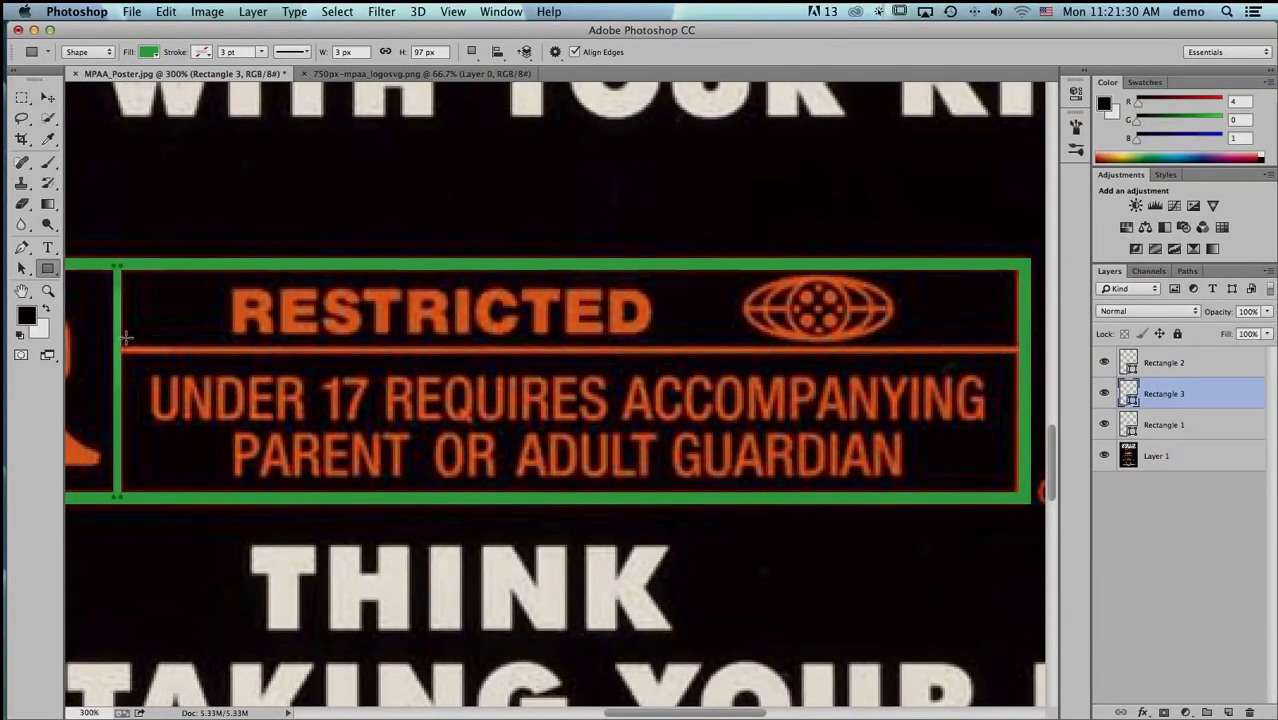
left_click_drag(117, 347, 1027, 350)
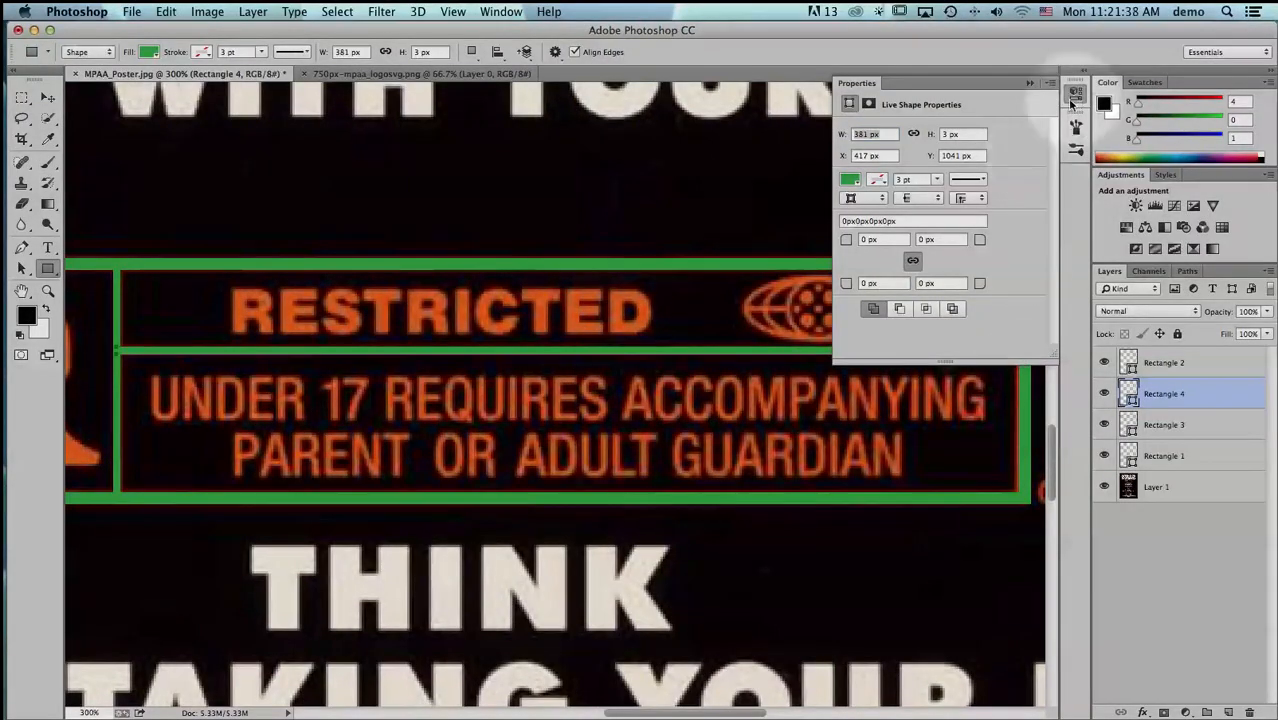
left_click(1077, 99)
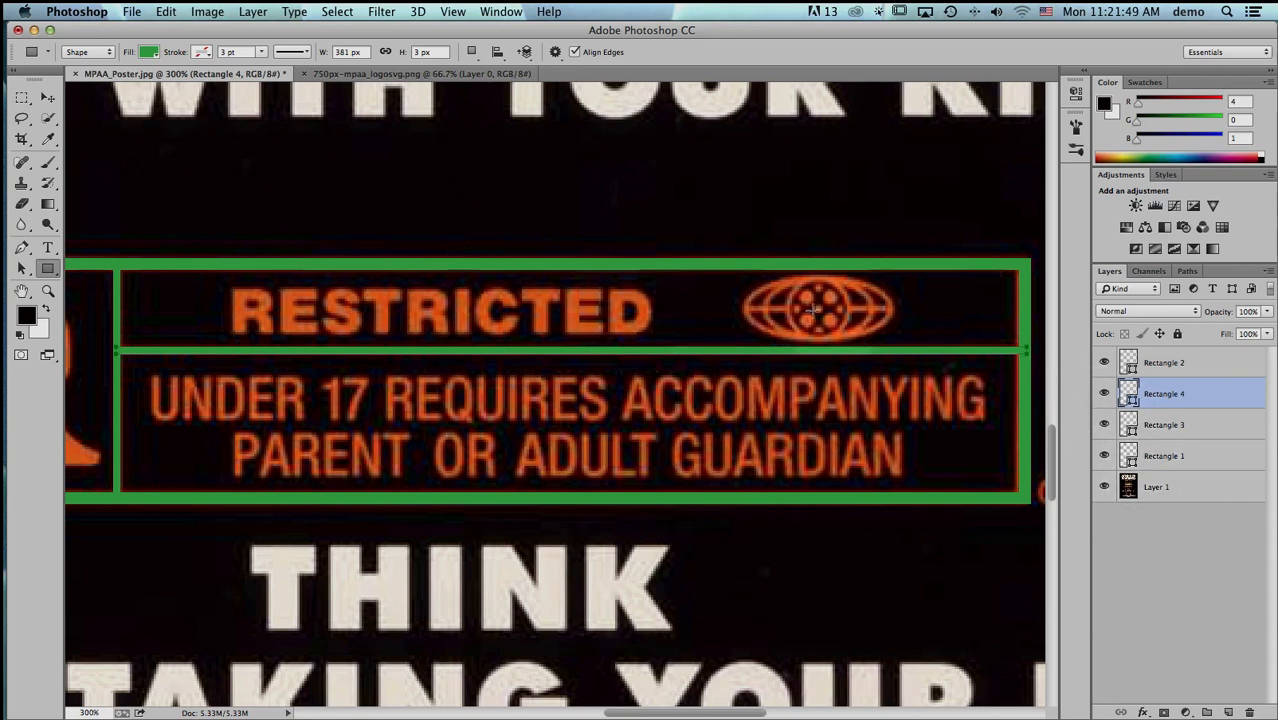
- Switch to the MPAA logo document, show the rulers, and place horizontal and vertical guides through the logo's centre
left_click(408, 76)
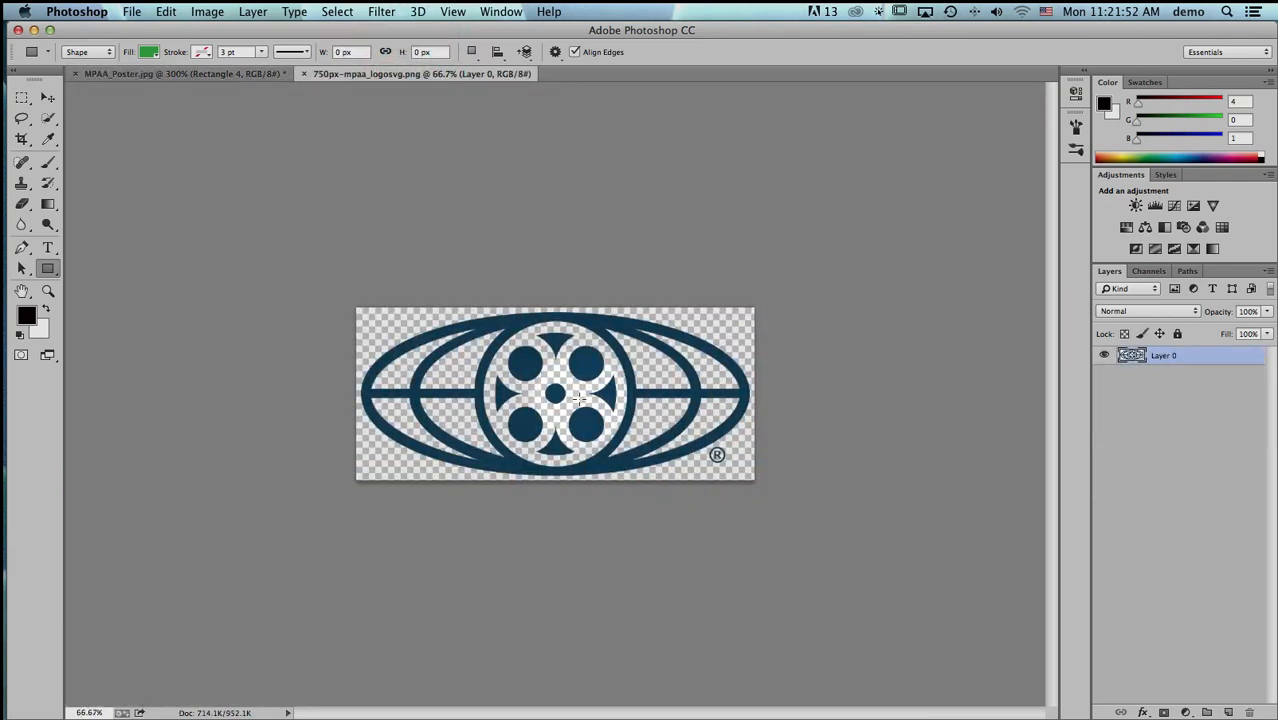
key("super+0")
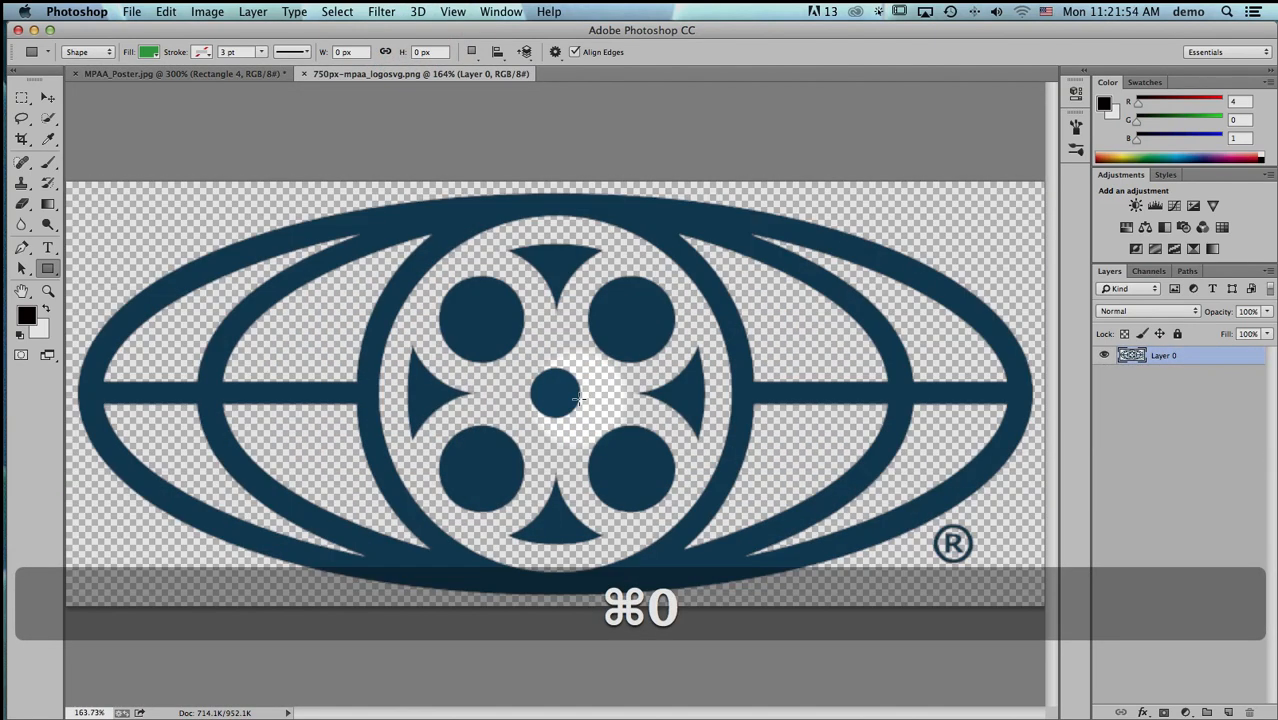
key("super+r")
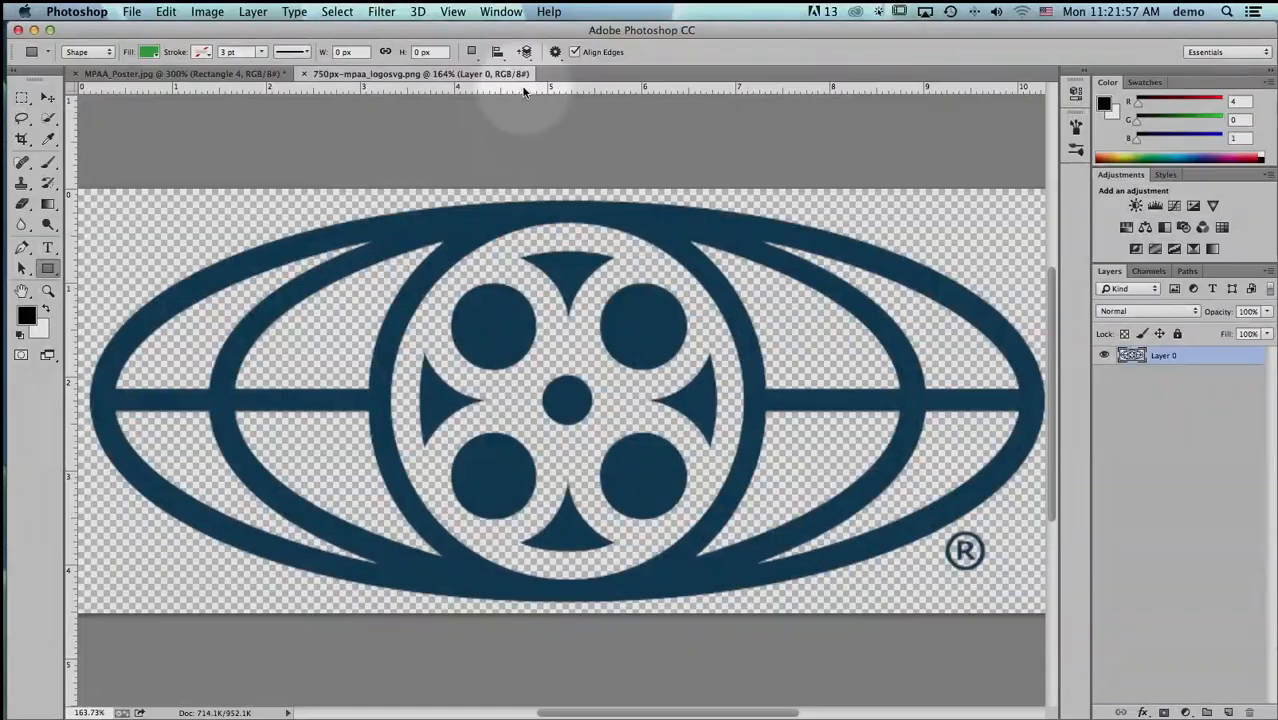
left_click_drag(519, 88, 526, 400)
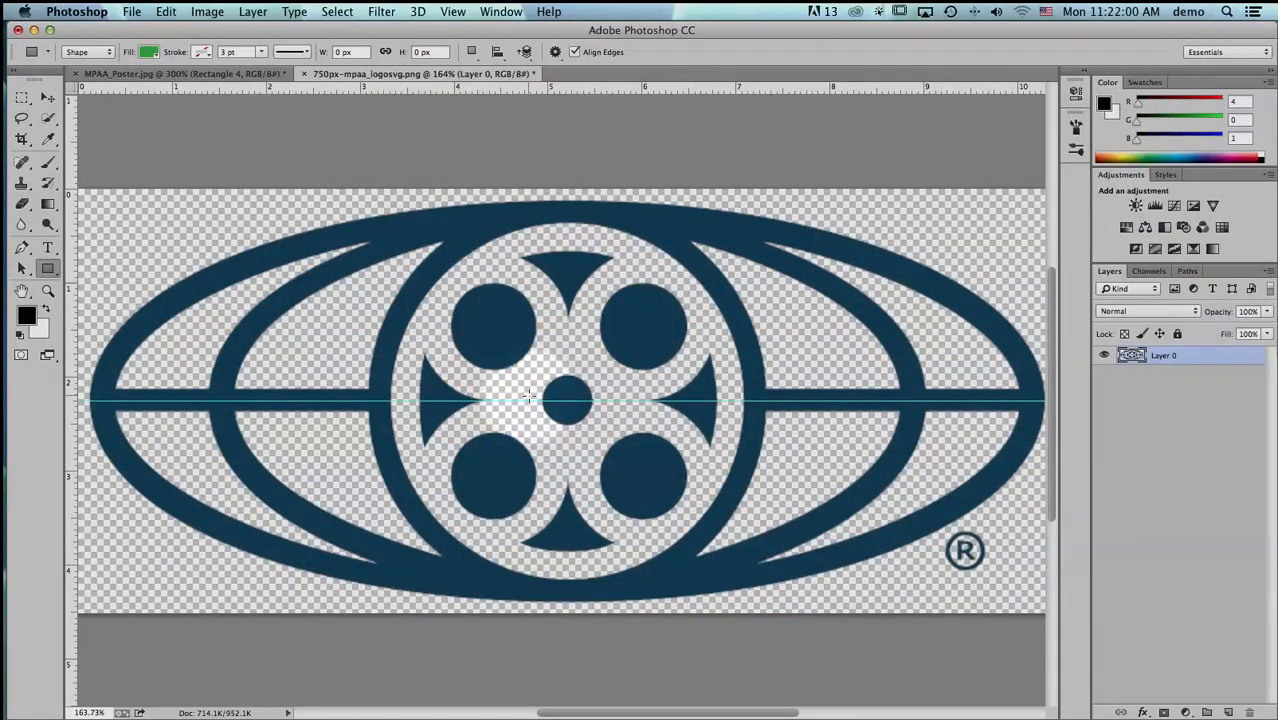
left_click_drag(74, 415, 564, 515)
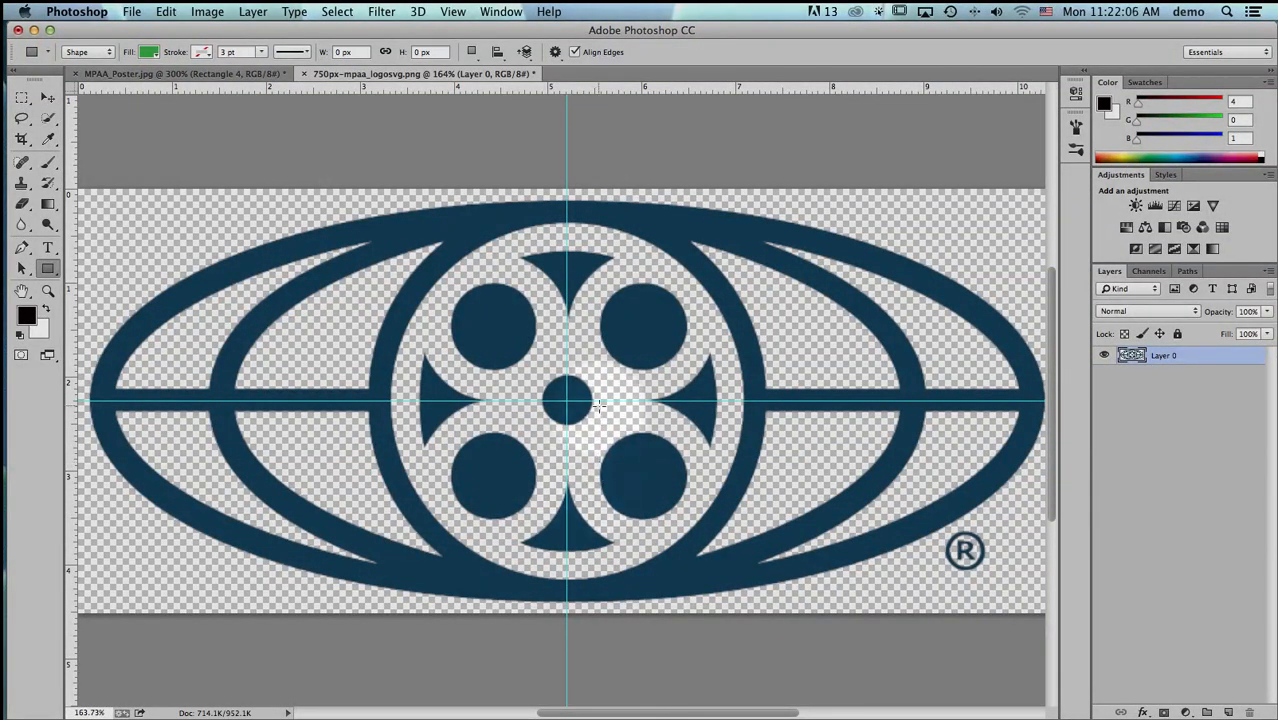
- Move the vertical guide so it runs through the downward point of the curved triangle above the logo's centre
key("super+space")
left_click_drag(515, 246, 613, 321)
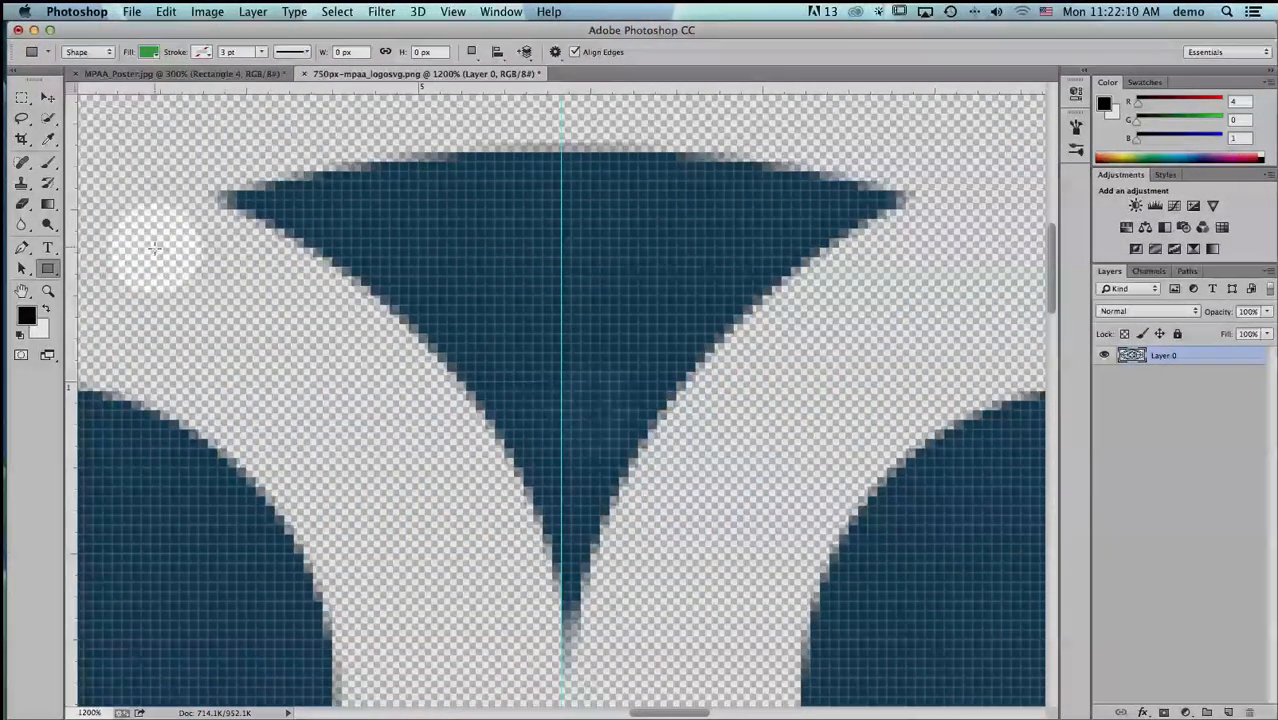
left_click(47, 97)
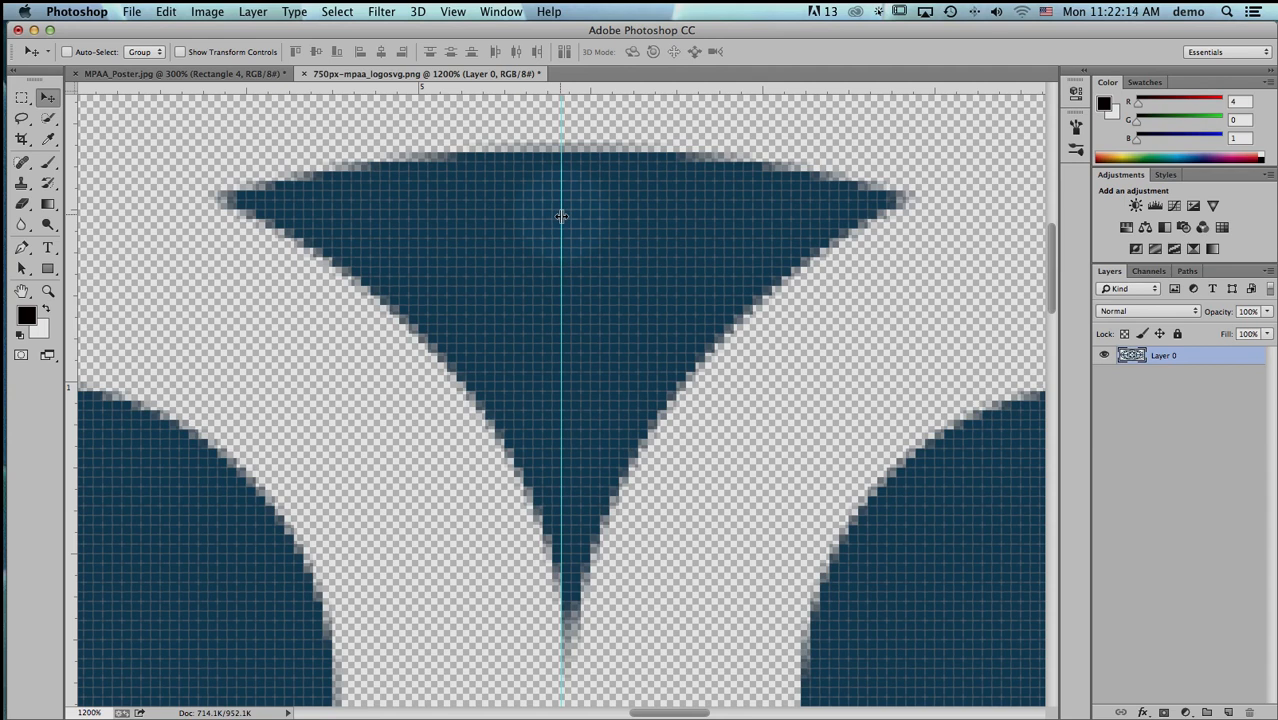
left_click_drag(562, 216, 576, 216)
left_click_drag(453, 11, 500, 321)
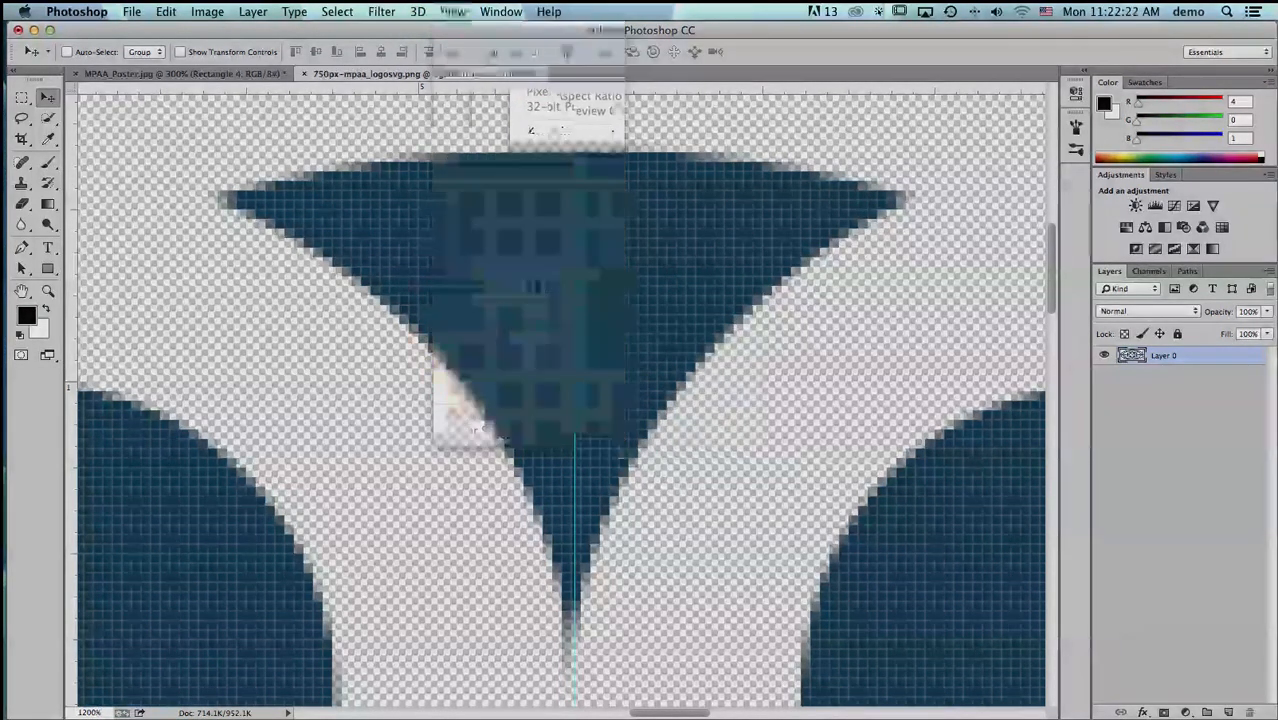
left_click_drag(574, 120, 571, 120)
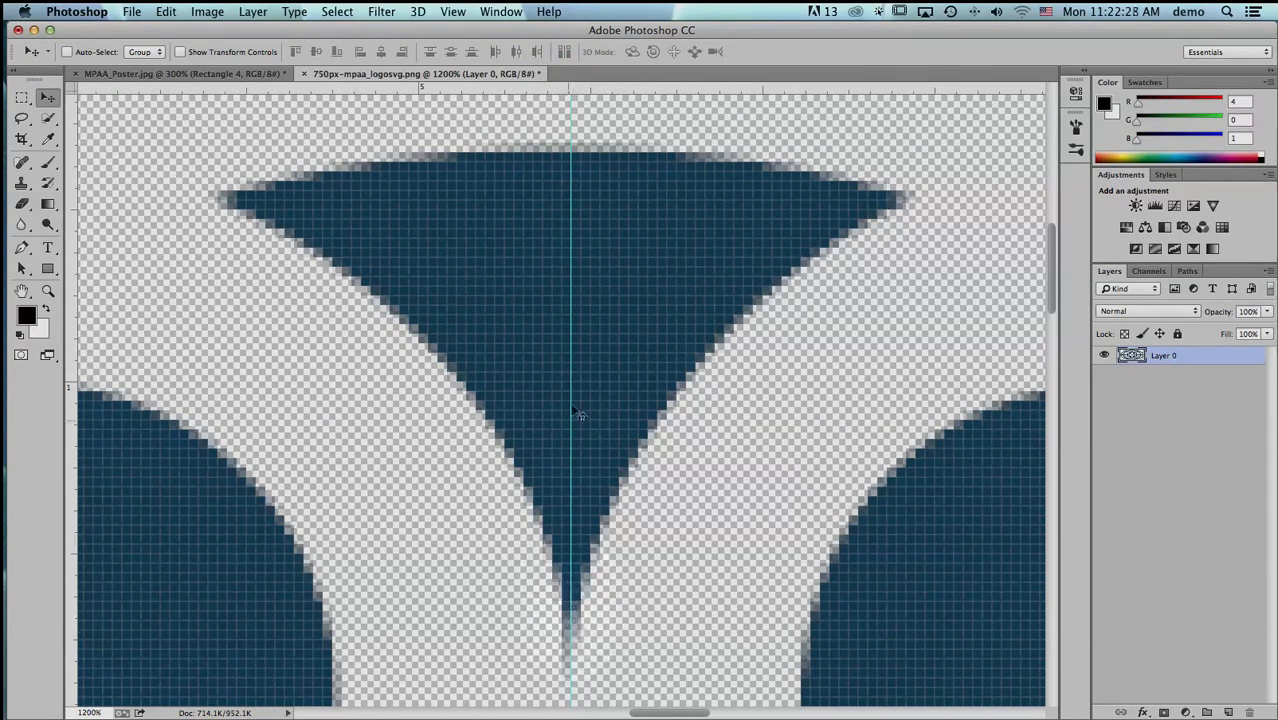
key("super+0")
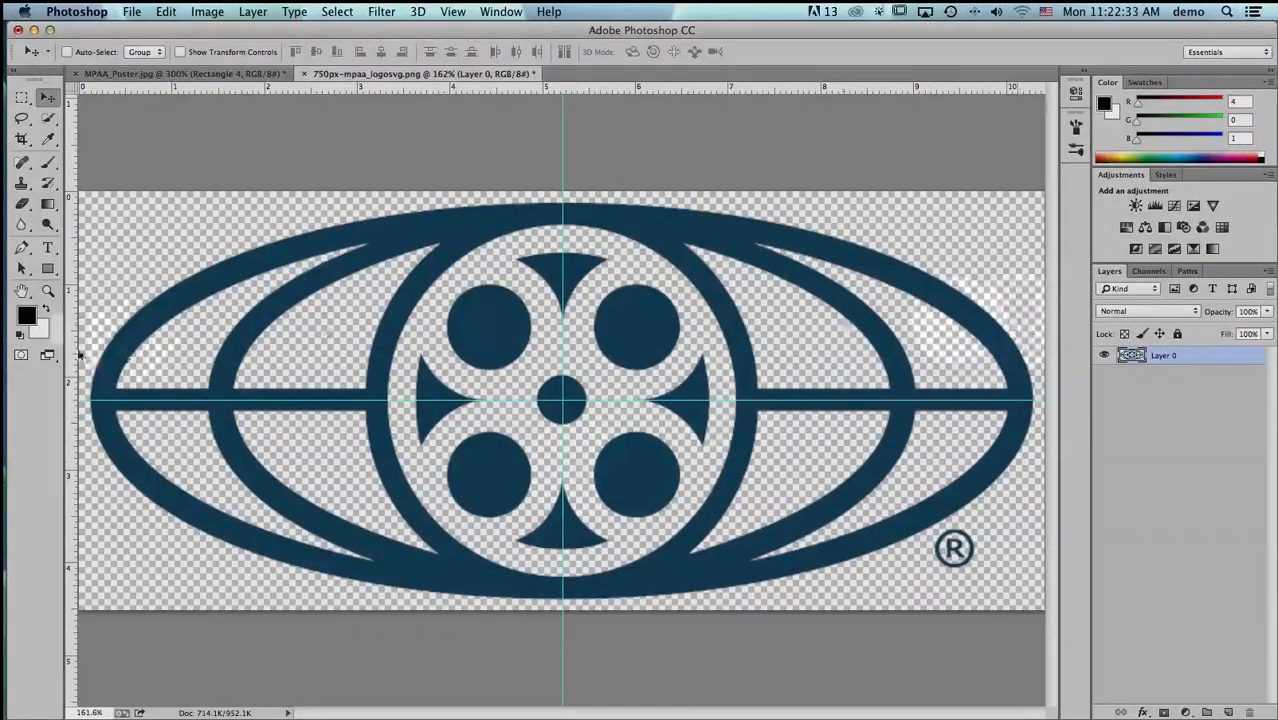
left_click(47, 268)
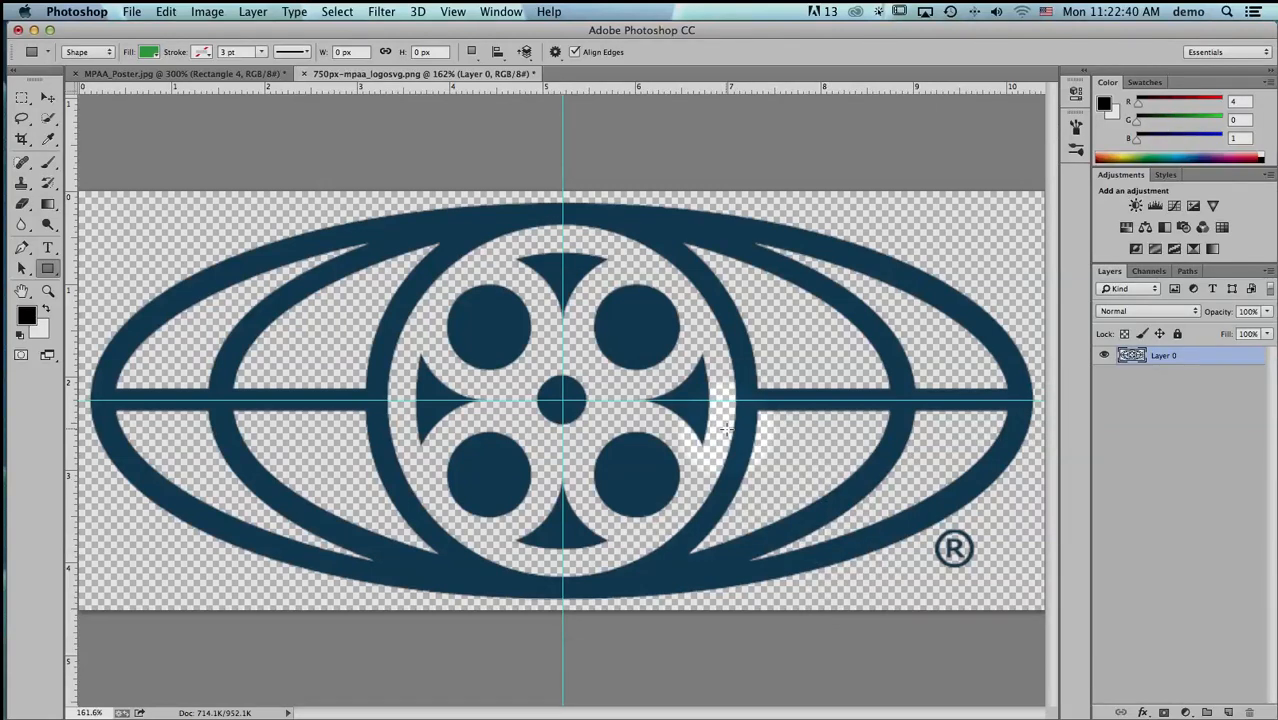
left_click(175, 74)
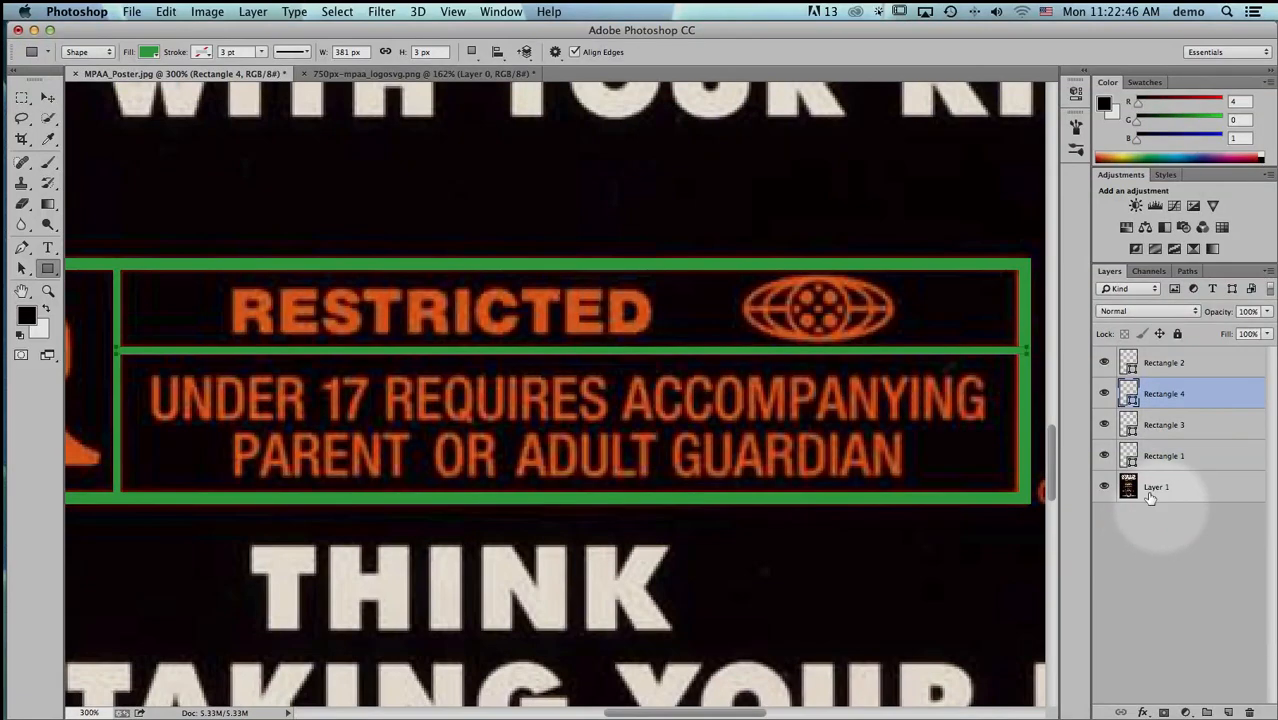
left_click(447, 80)
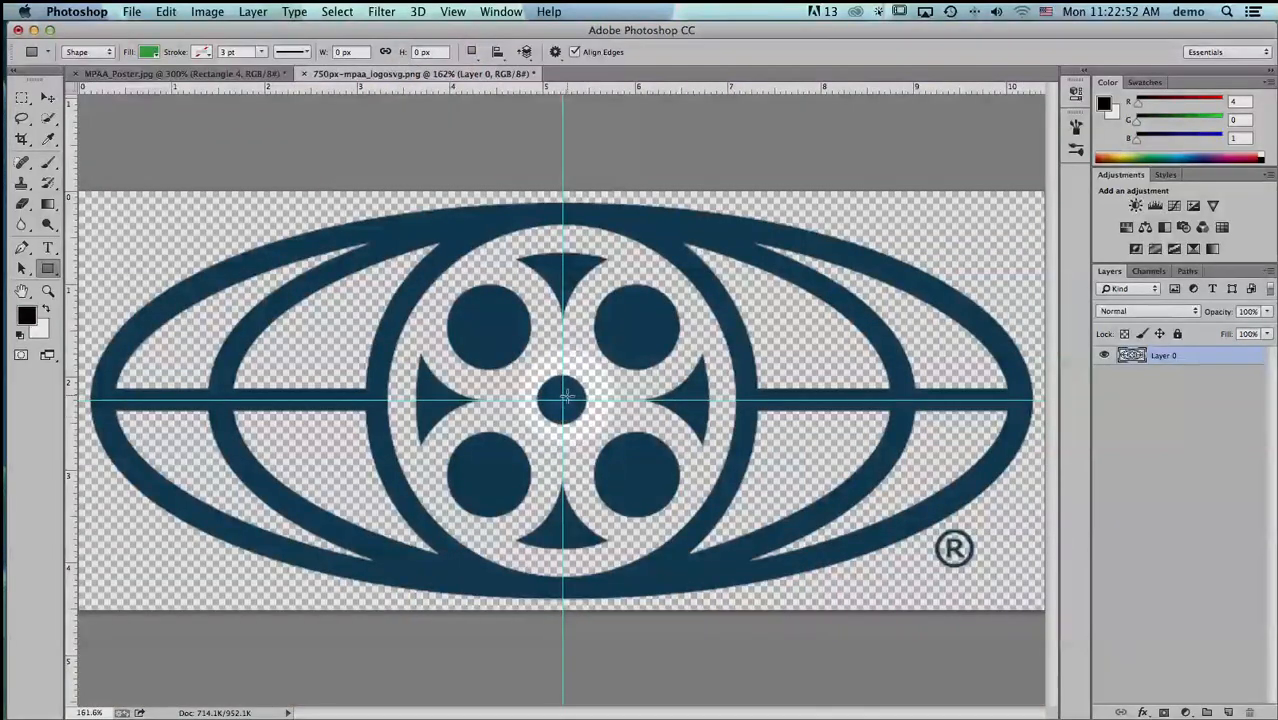
- Draw a green ellipse about 733 × 307 px outward from the guides' intersection, matching the logo's outer outline
left_click(47, 268)
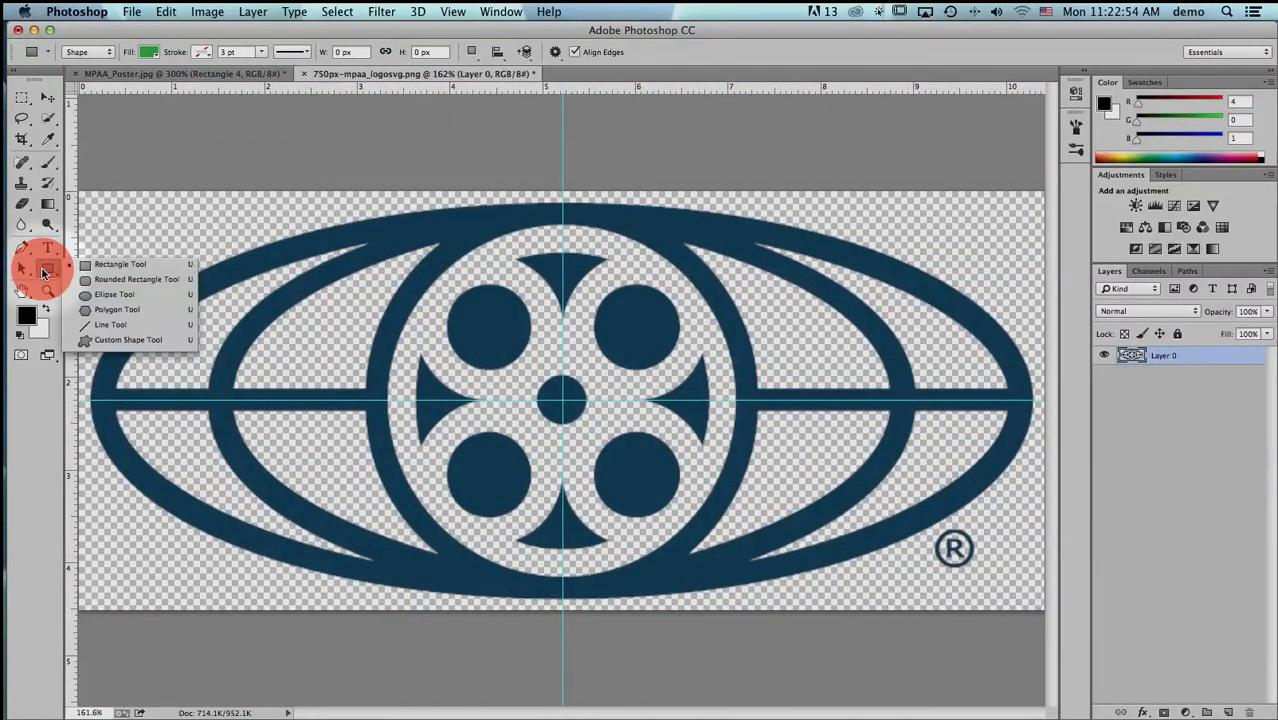
left_click(98, 294)
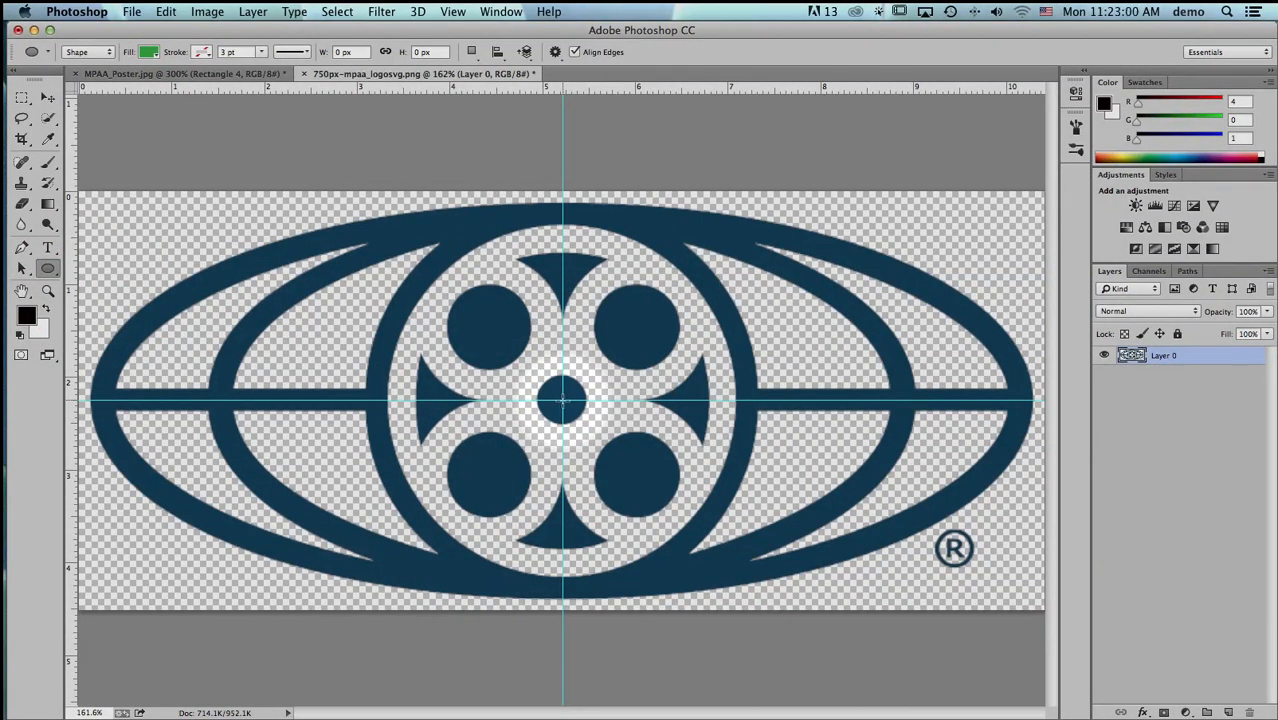
left_click_drag(562, 400, 951, 543)
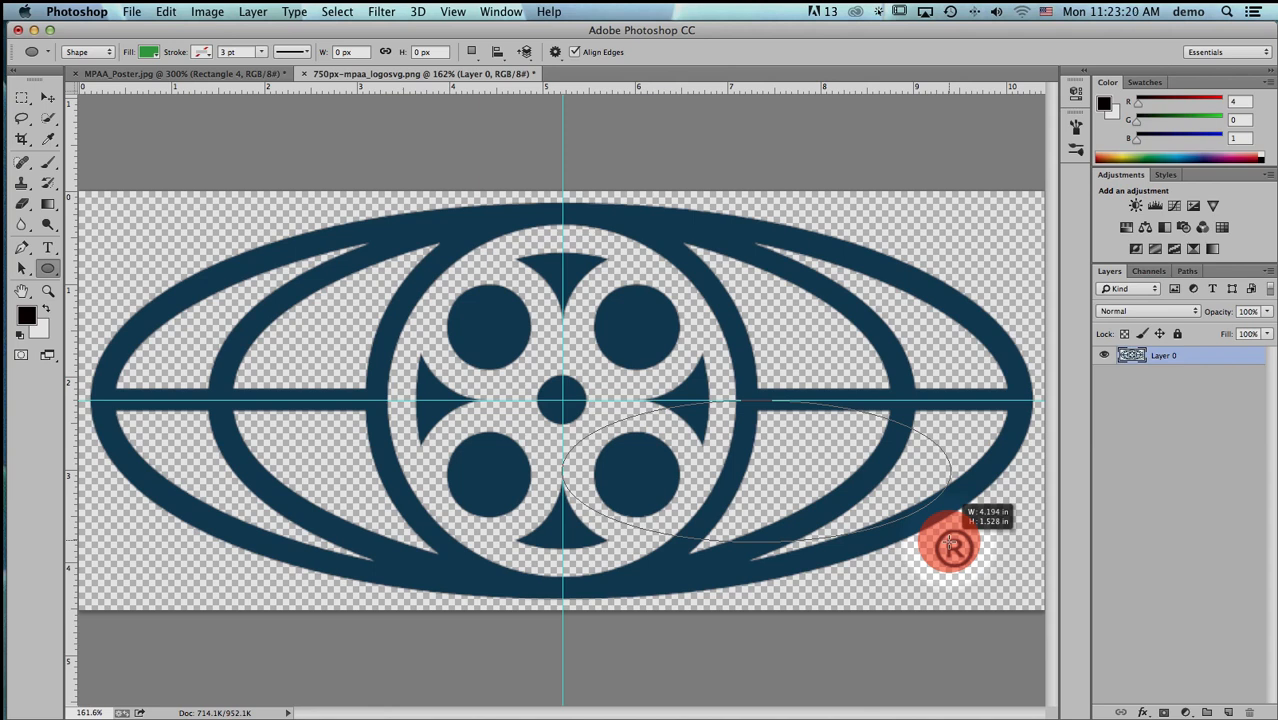
key("alt")
left_click_drag(951, 543, 1032, 597)
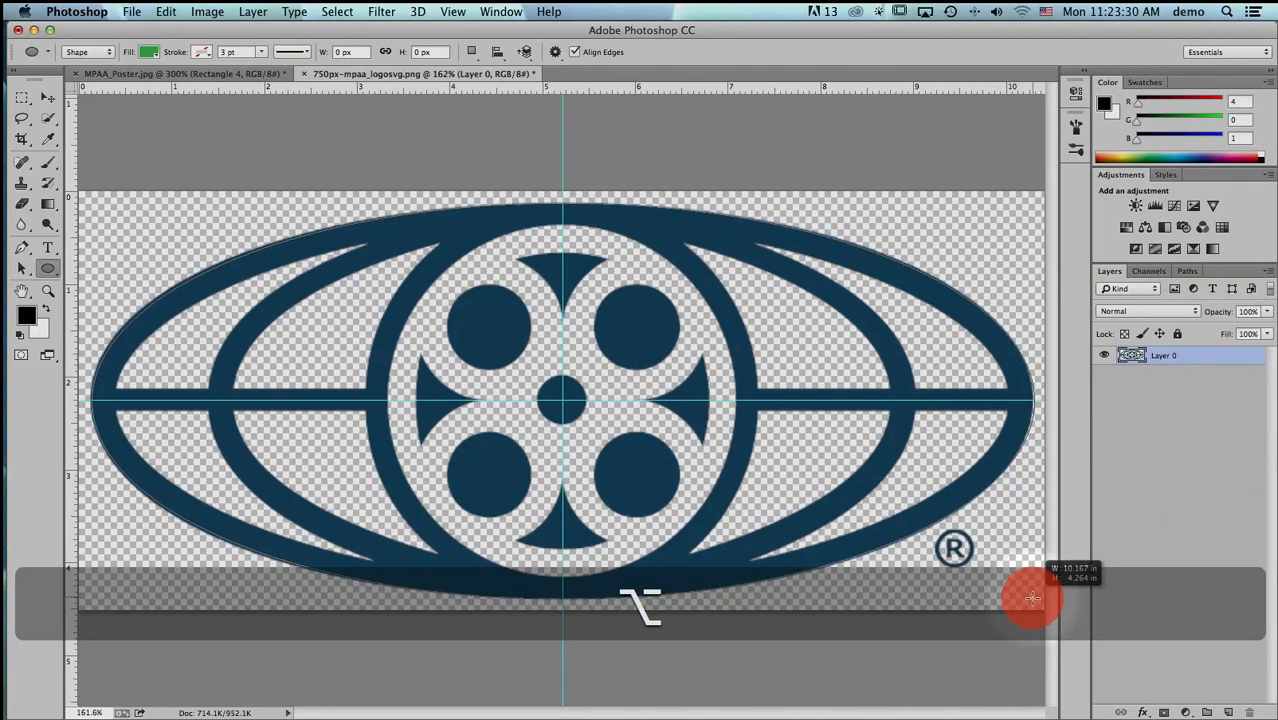
left_click_drag(1032, 597, 1032, 600)
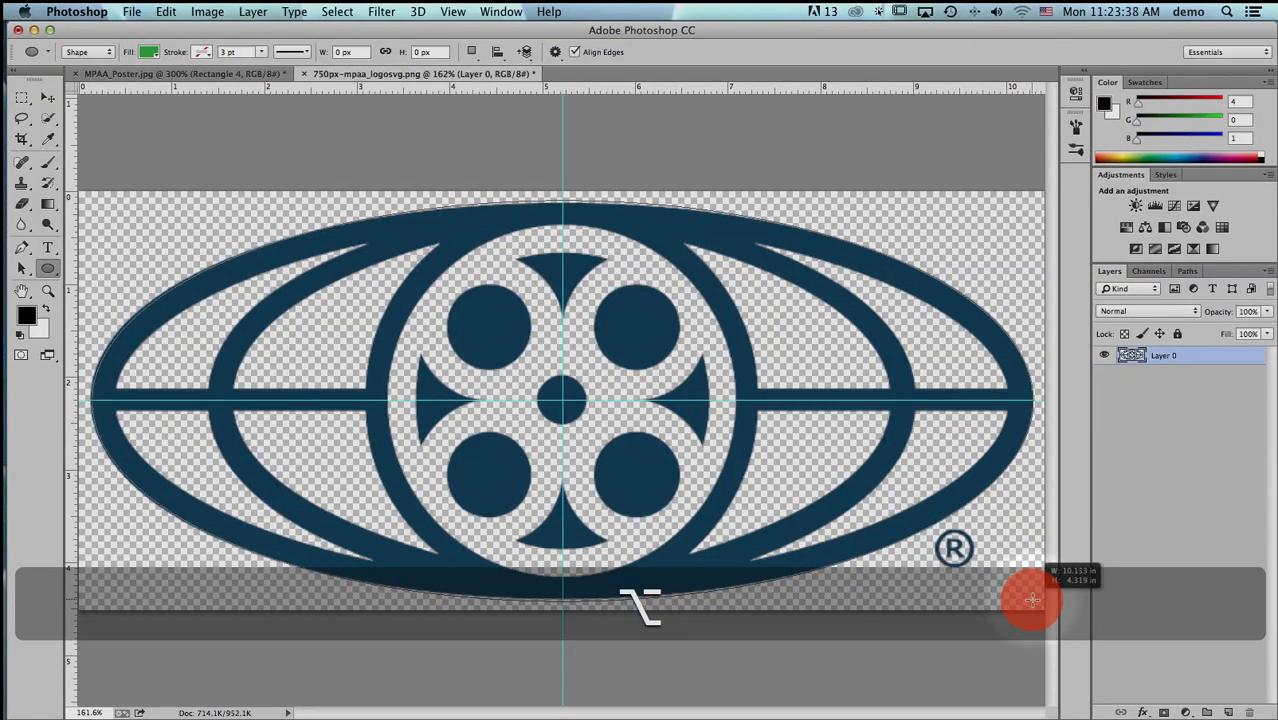
left_click_drag(1032, 599, 1032, 597)
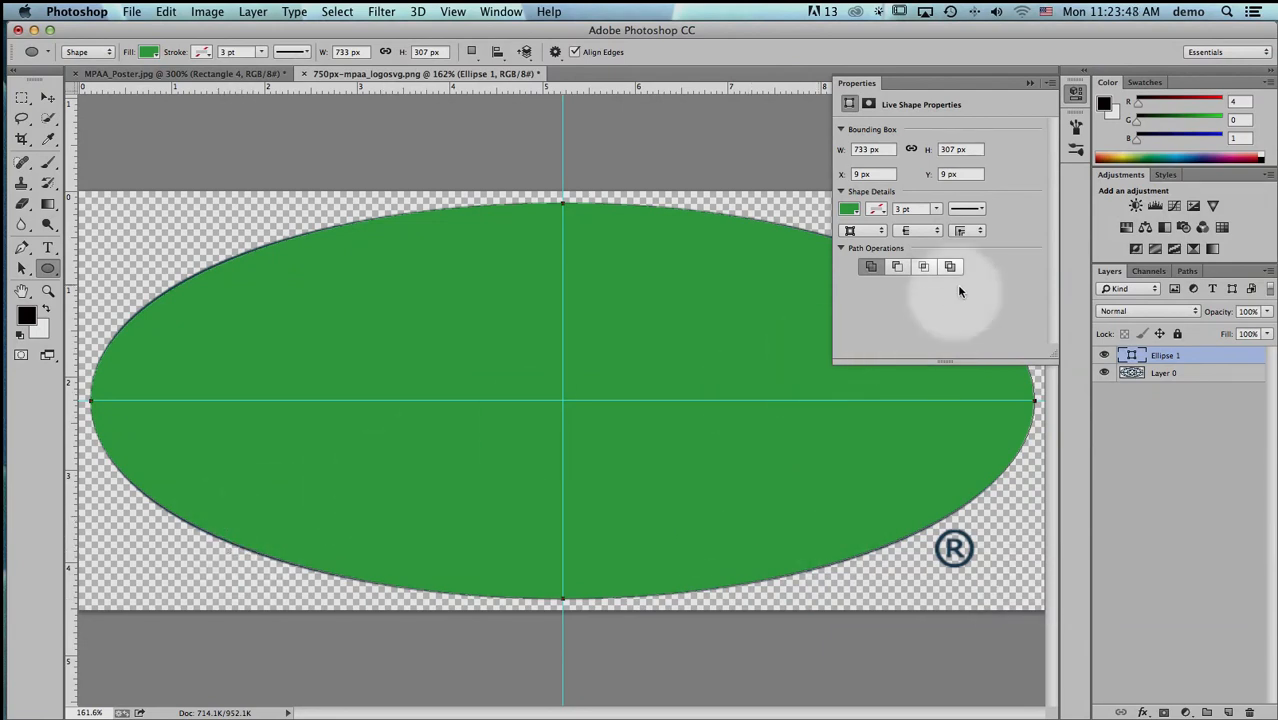
- Review the ellipse's Live Shape Properties and the Show on Shape Creation option, and collapse the Properties panel
left_click(1050, 83)
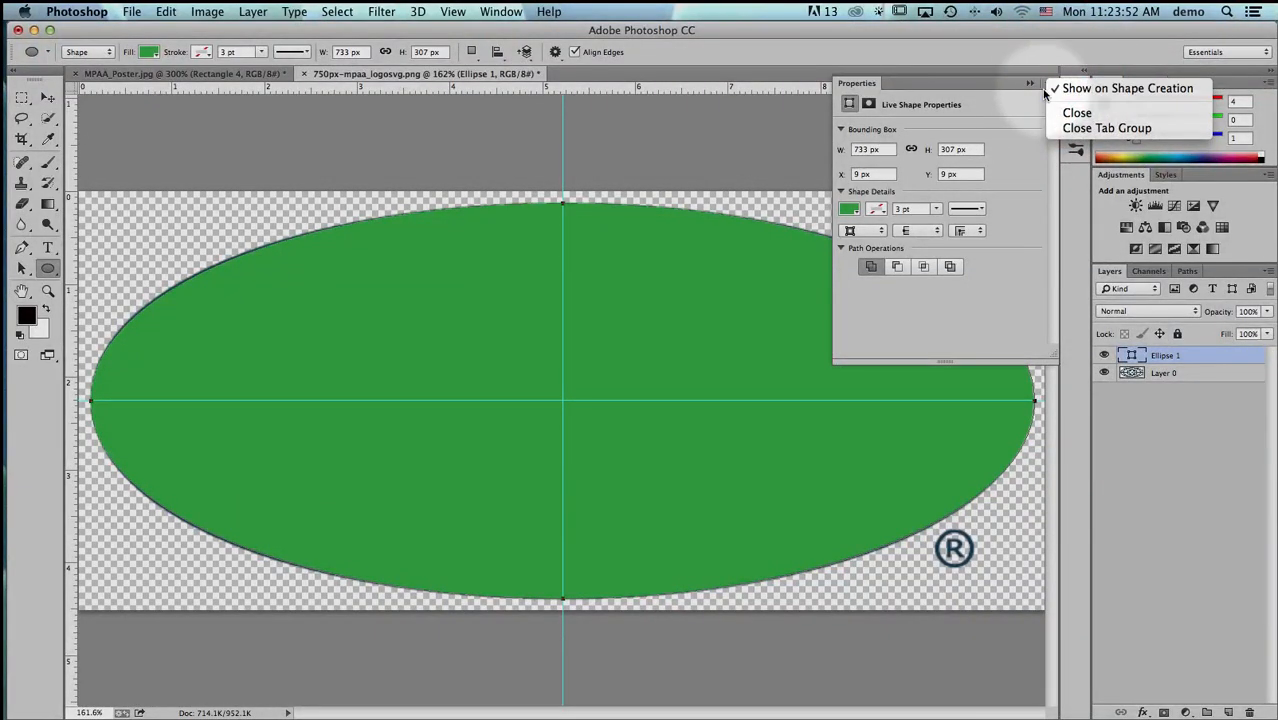
left_click(1076, 91)
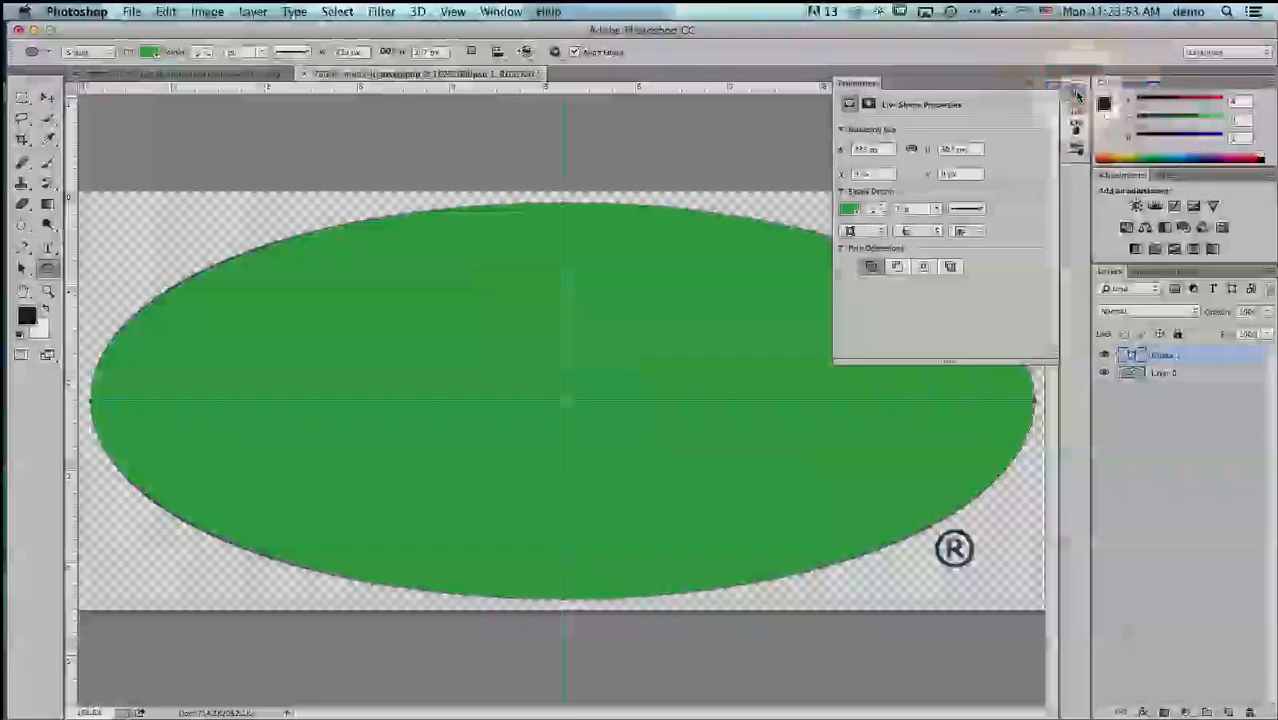
left_click(1053, 85)
left_click(1020, 174)
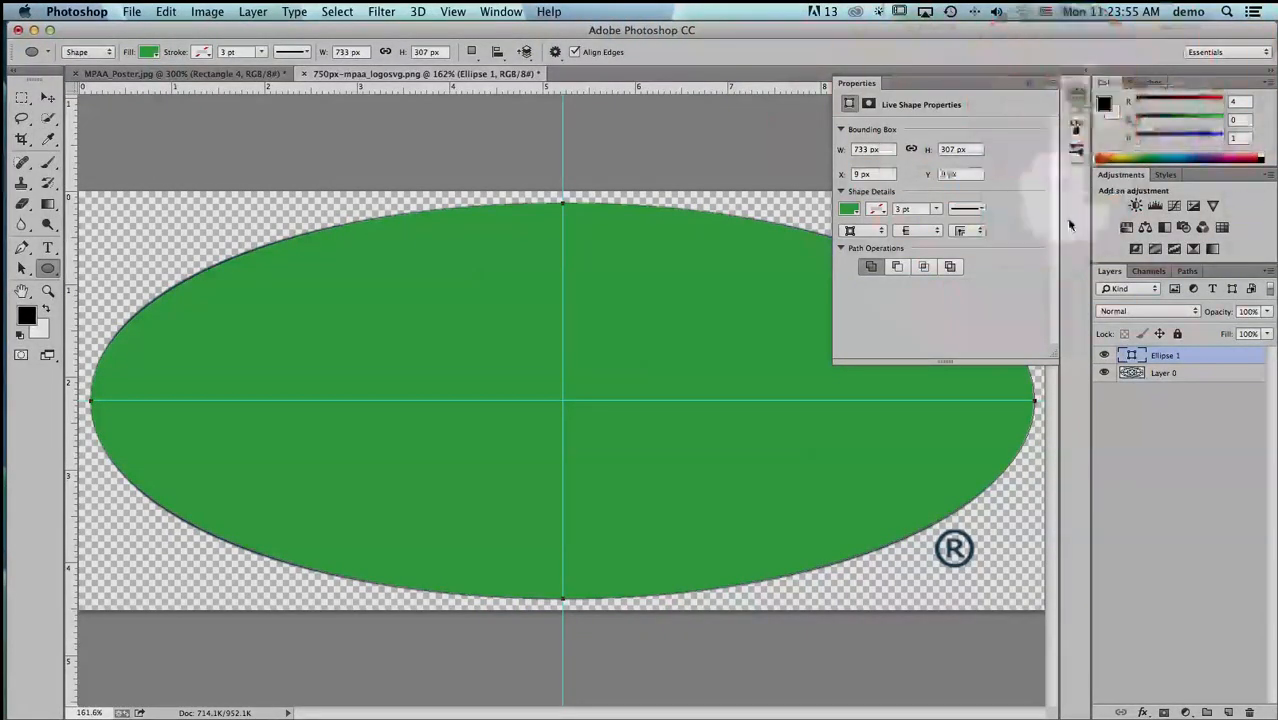
left_click(1076, 96)
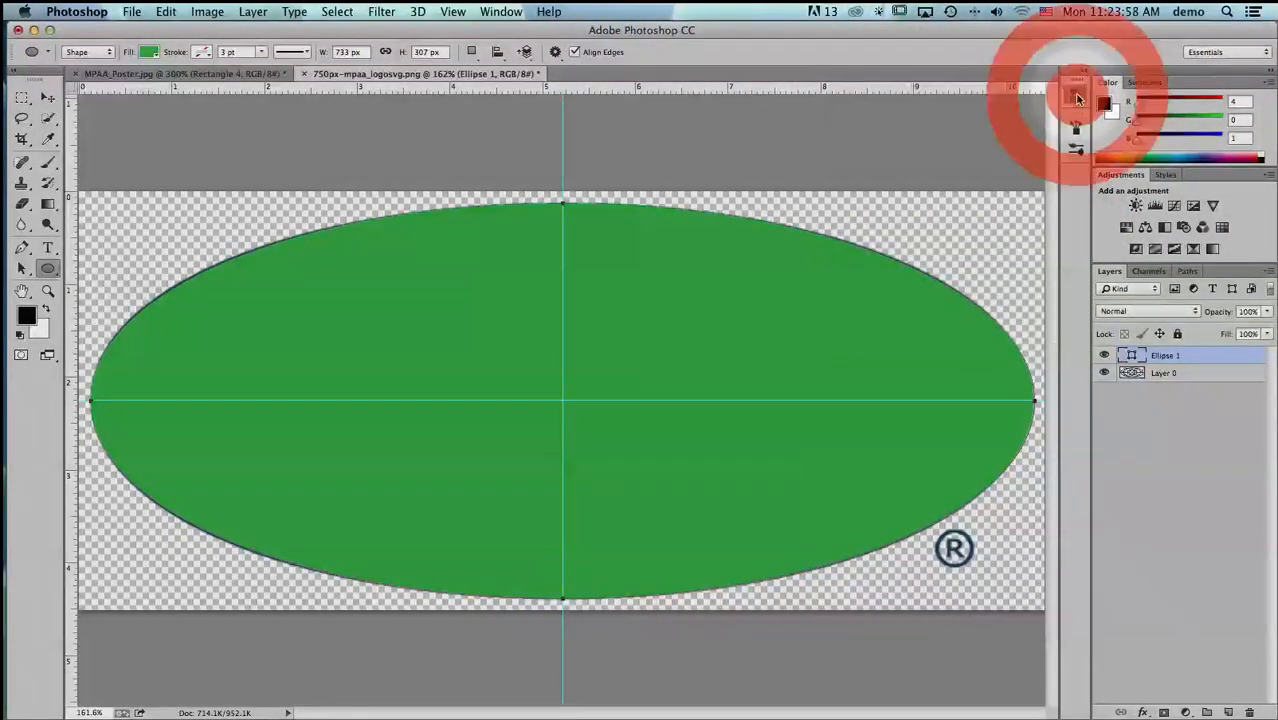
left_click(1077, 98)
left_click(1054, 85)
left_click(1074, 91)
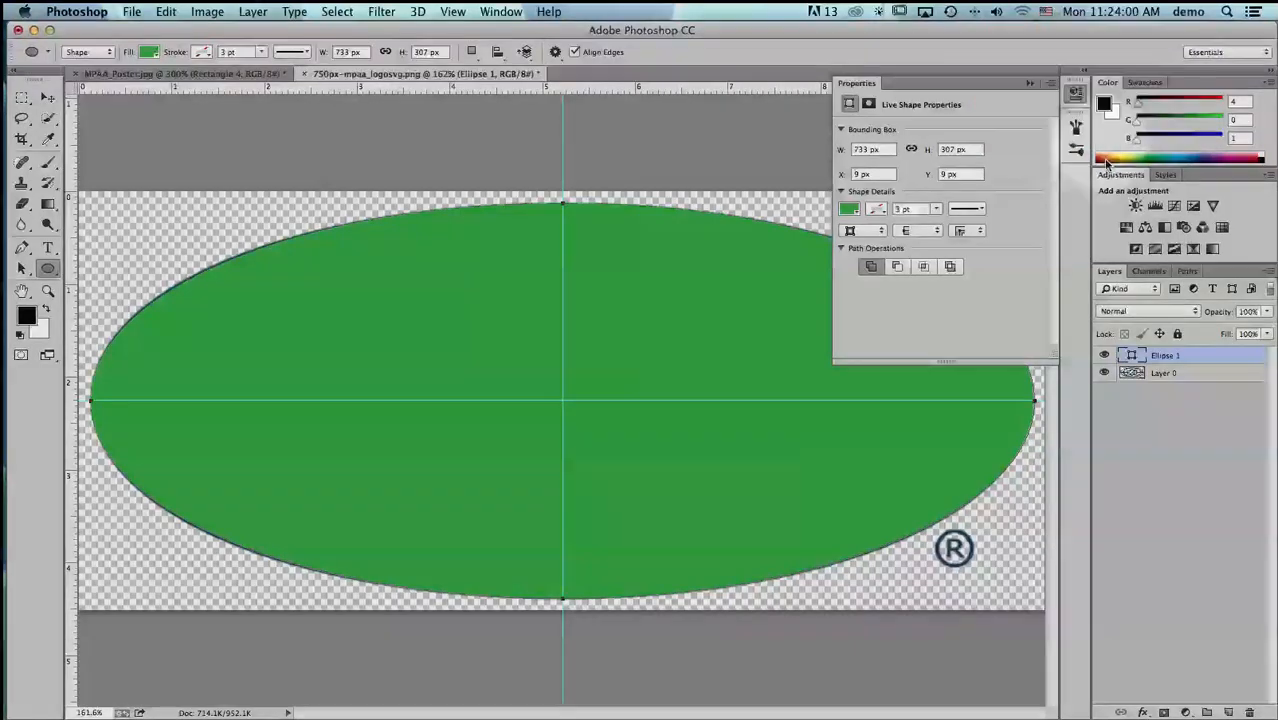
left_click(1074, 95)
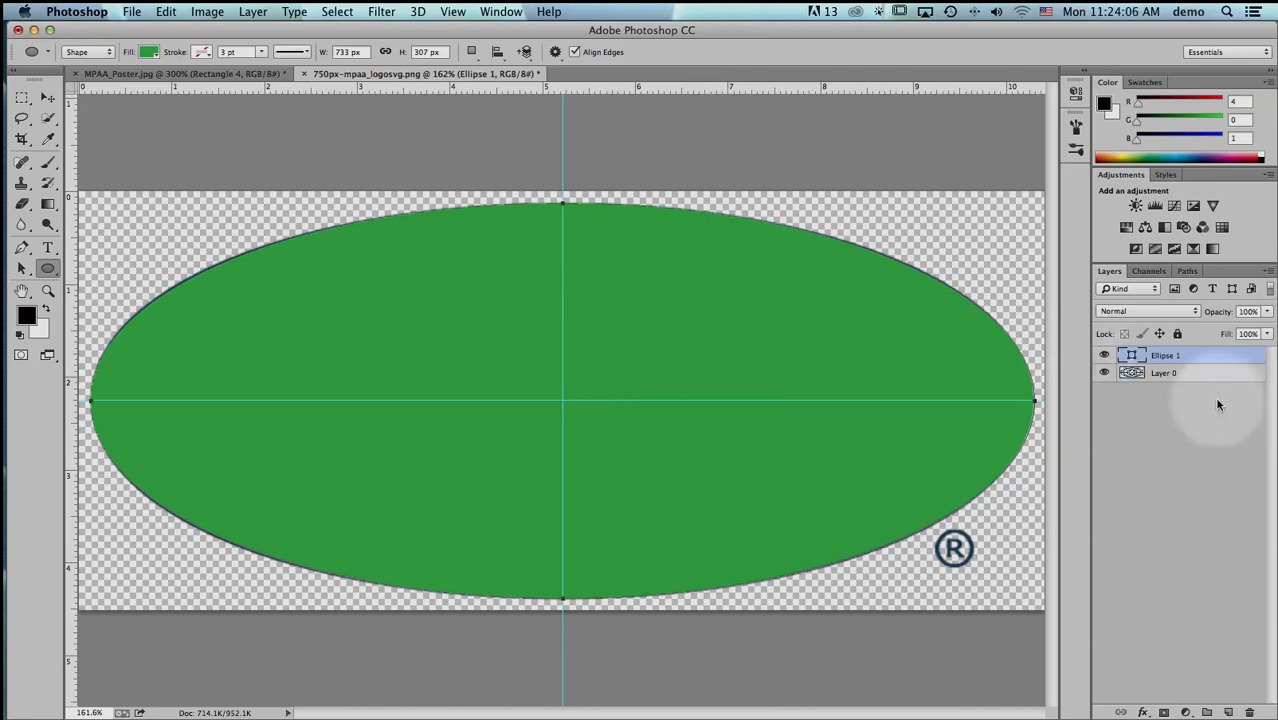
- Reduce the ellipse layer's opacity to 41% and set the path operation to Combine Shapes
left_click_drag(1218, 311, 1177, 314)
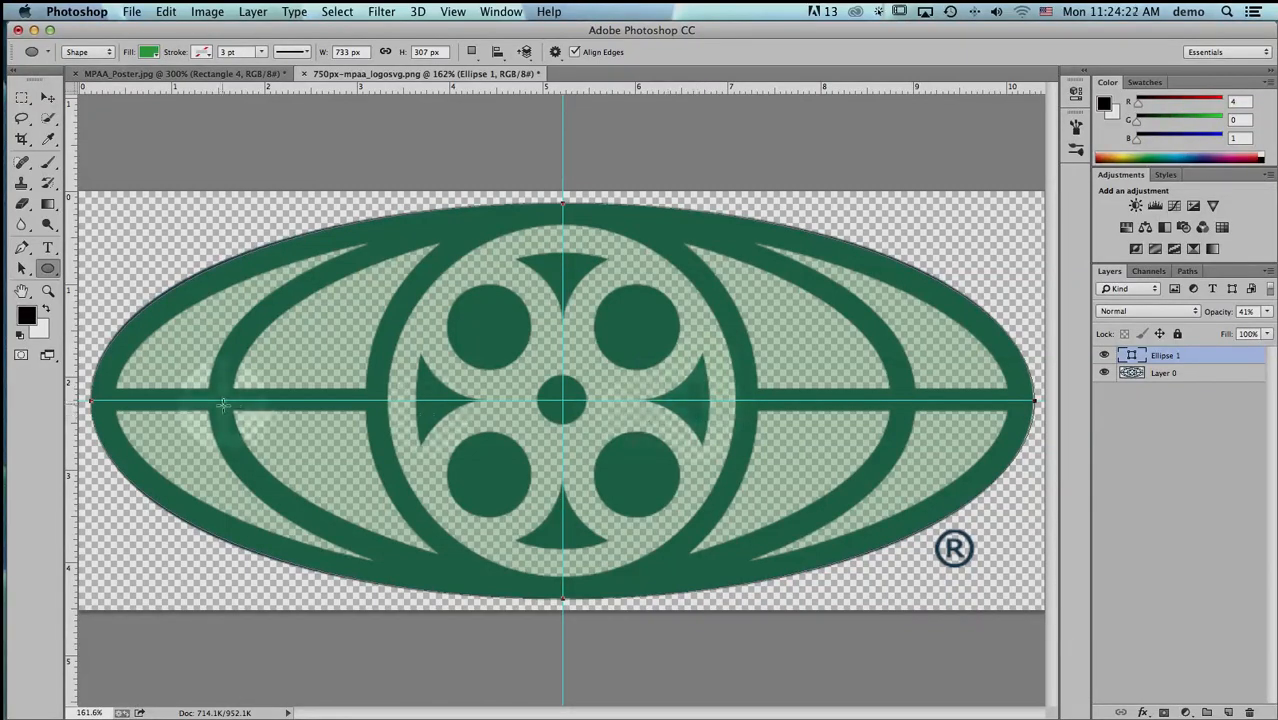
left_click(472, 54)
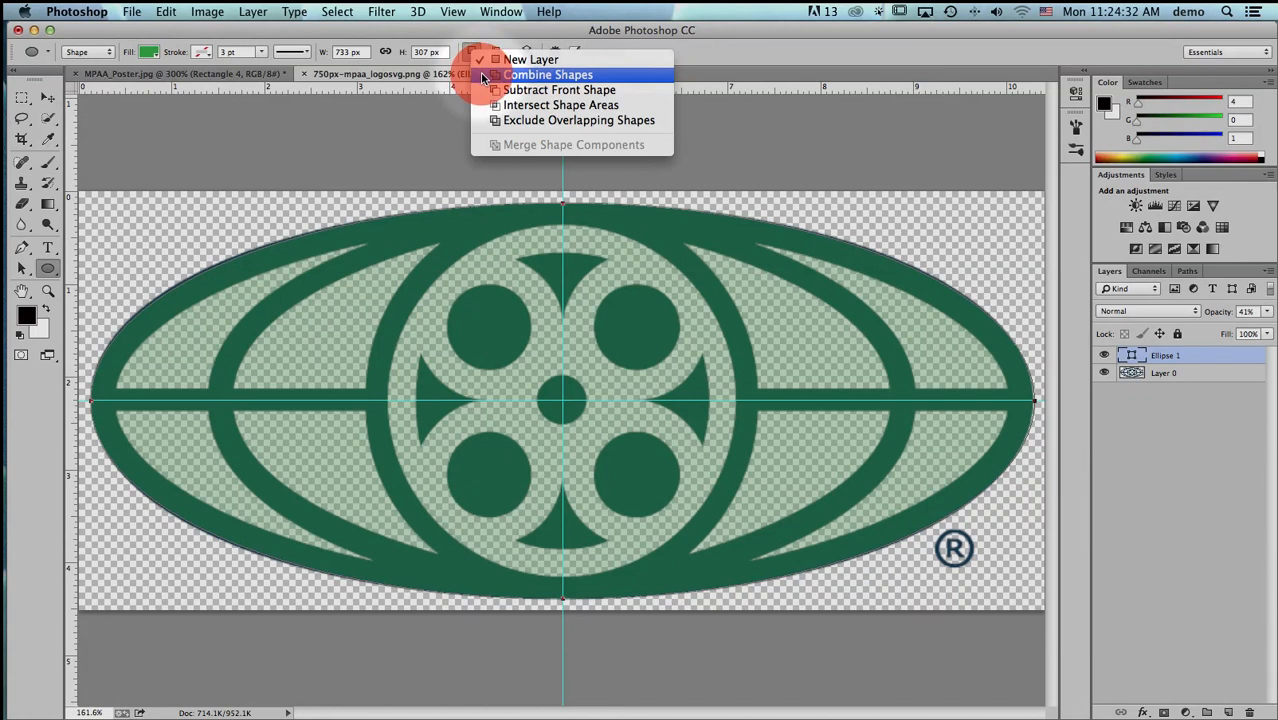
left_click(548, 75)
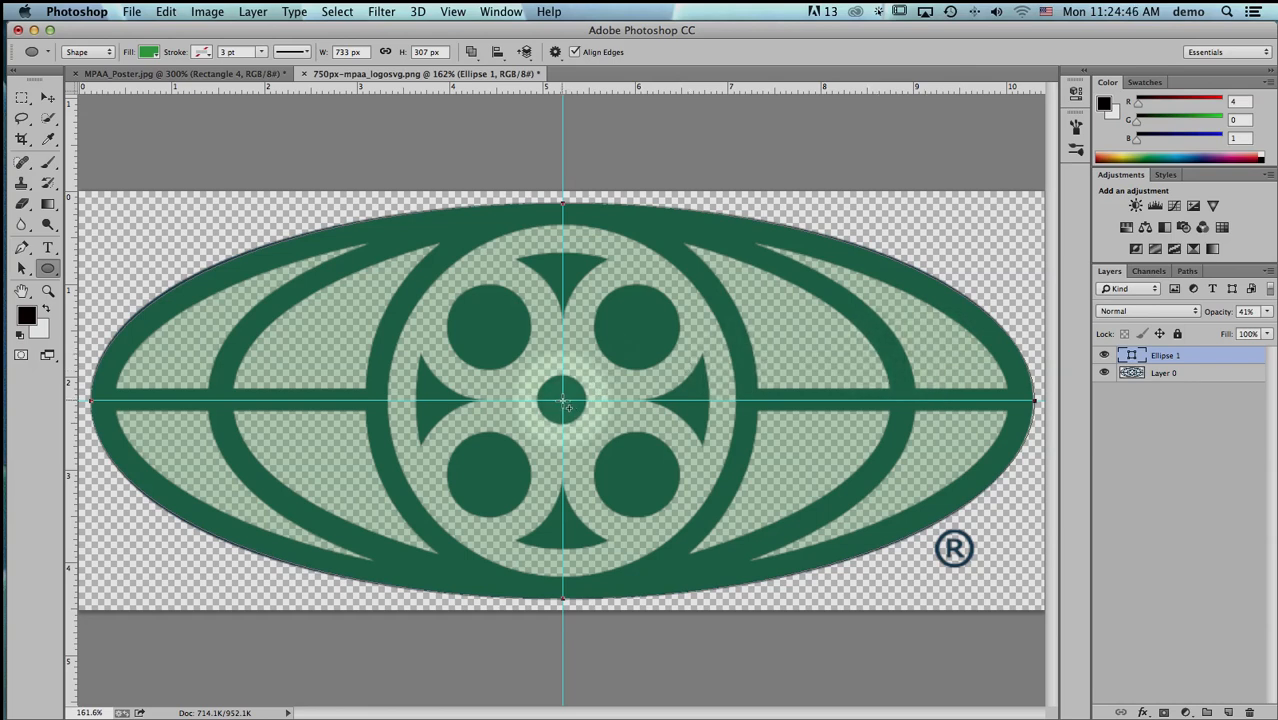
- Draw a centred ellipse about 9.64 × 3.76 in along the outer ring's inner edge and subtract it from the green ellipse
mouse_move(564, 403)
left_mouse_down()
mouse_move(750, 471)
mouse_move(950, 514)
mouse_move(1011, 579)
left_mouse_up()
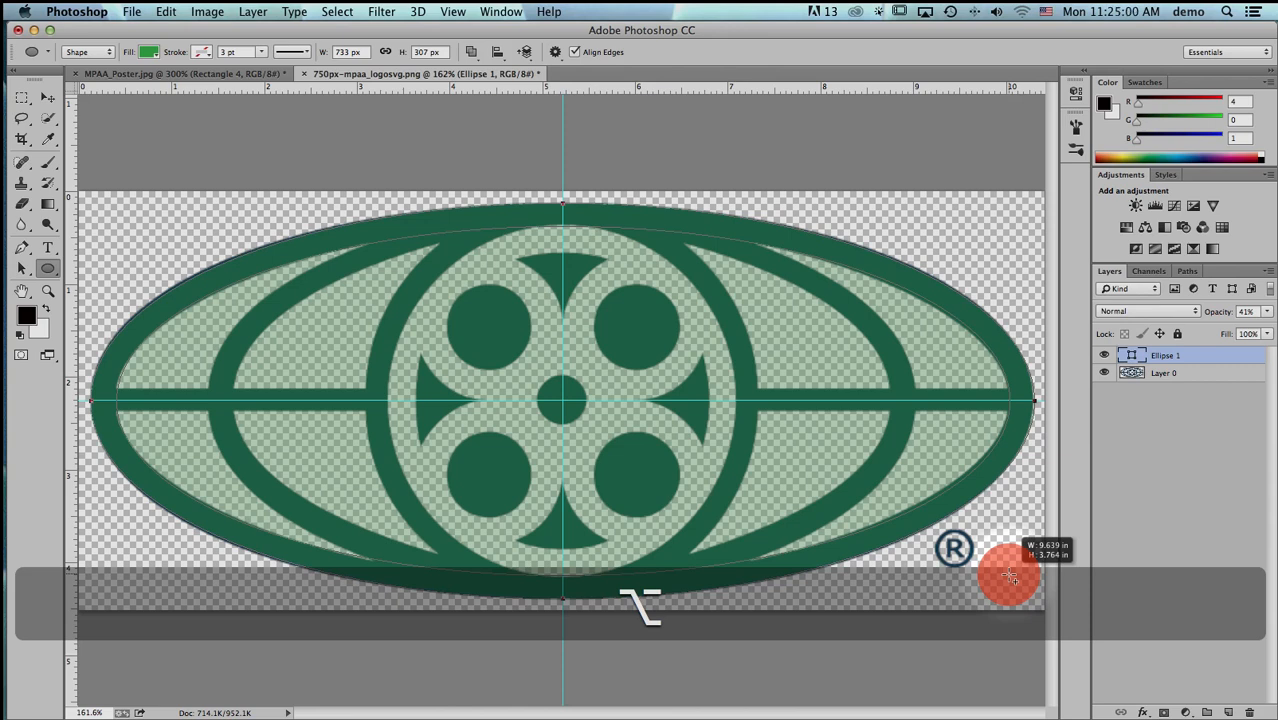
left_click_drag(1010, 577, 1010, 577)
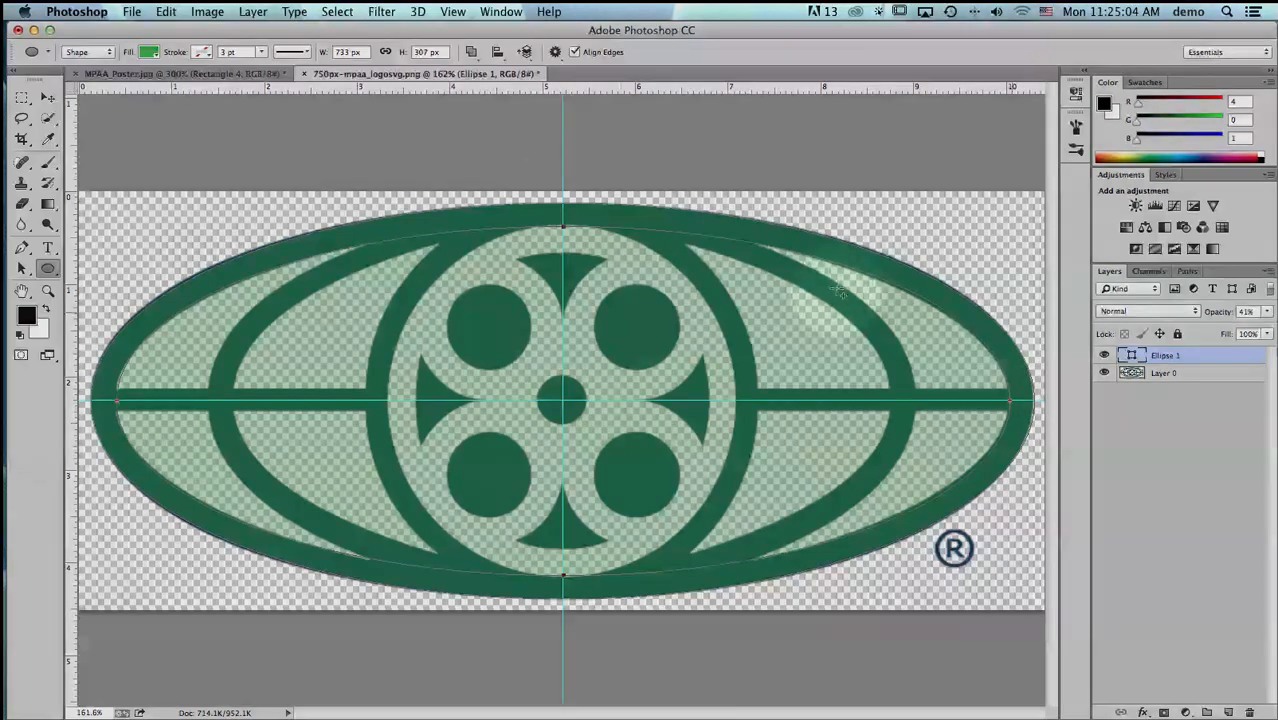
left_click(472, 53)
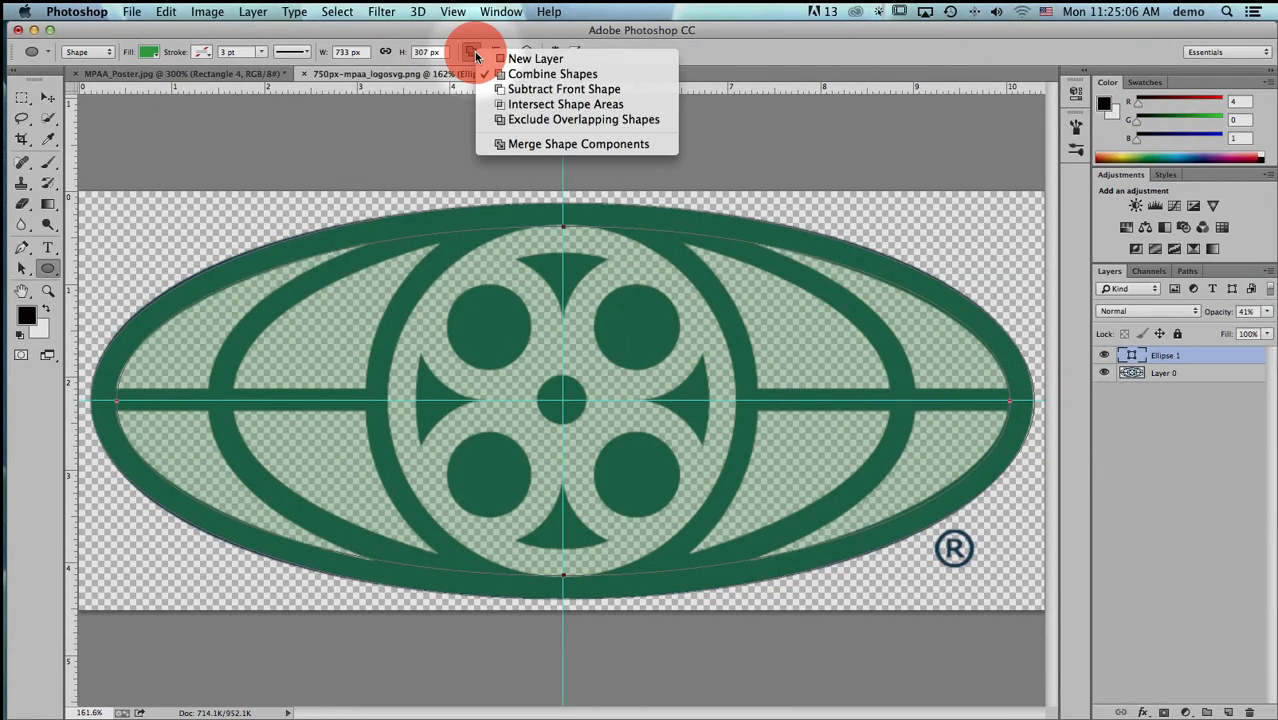
left_click_drag(475, 53, 484, 74)
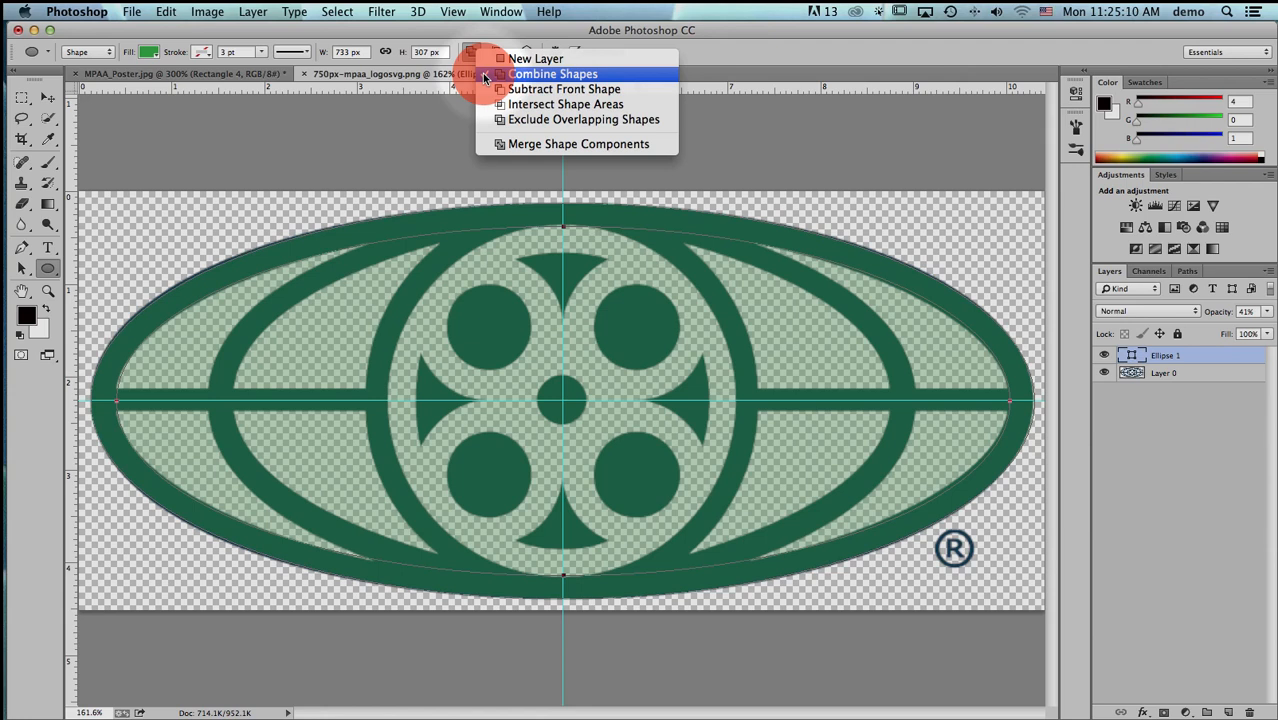
left_click_drag(484, 77, 488, 92)
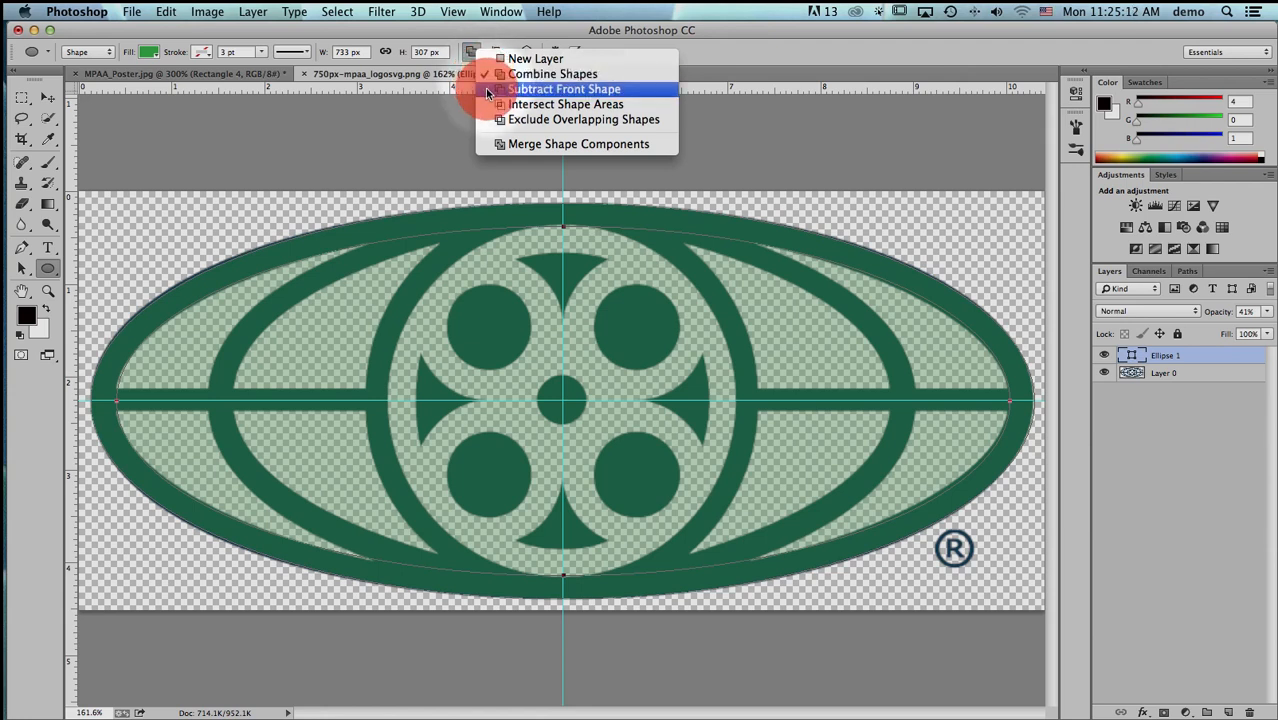
left_click_drag(488, 92, 497, 52)
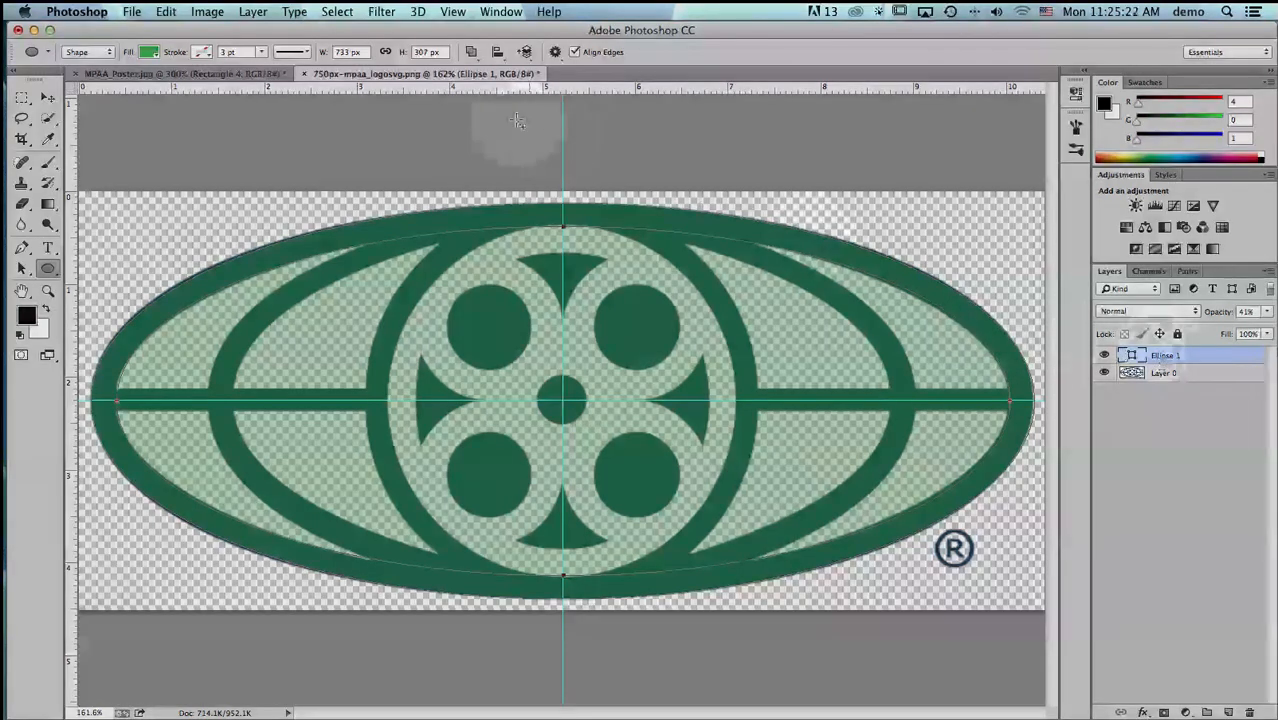
left_click(472, 53)
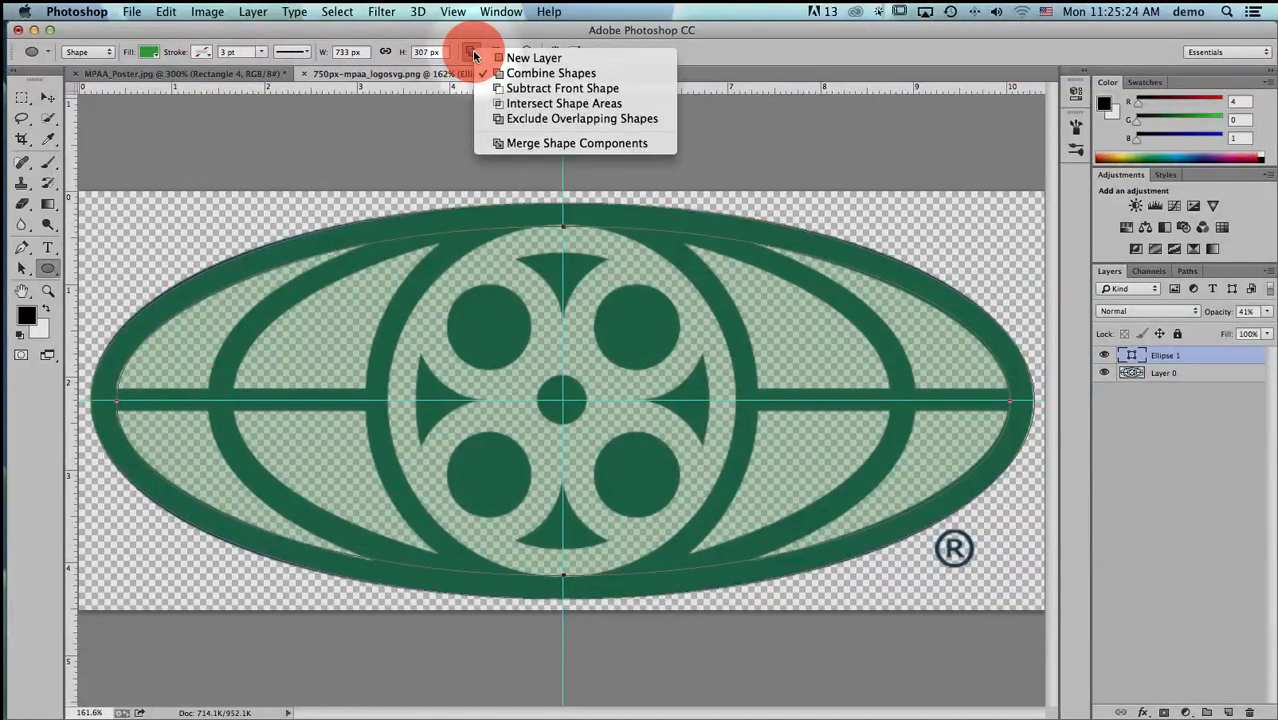
left_click(475, 56)
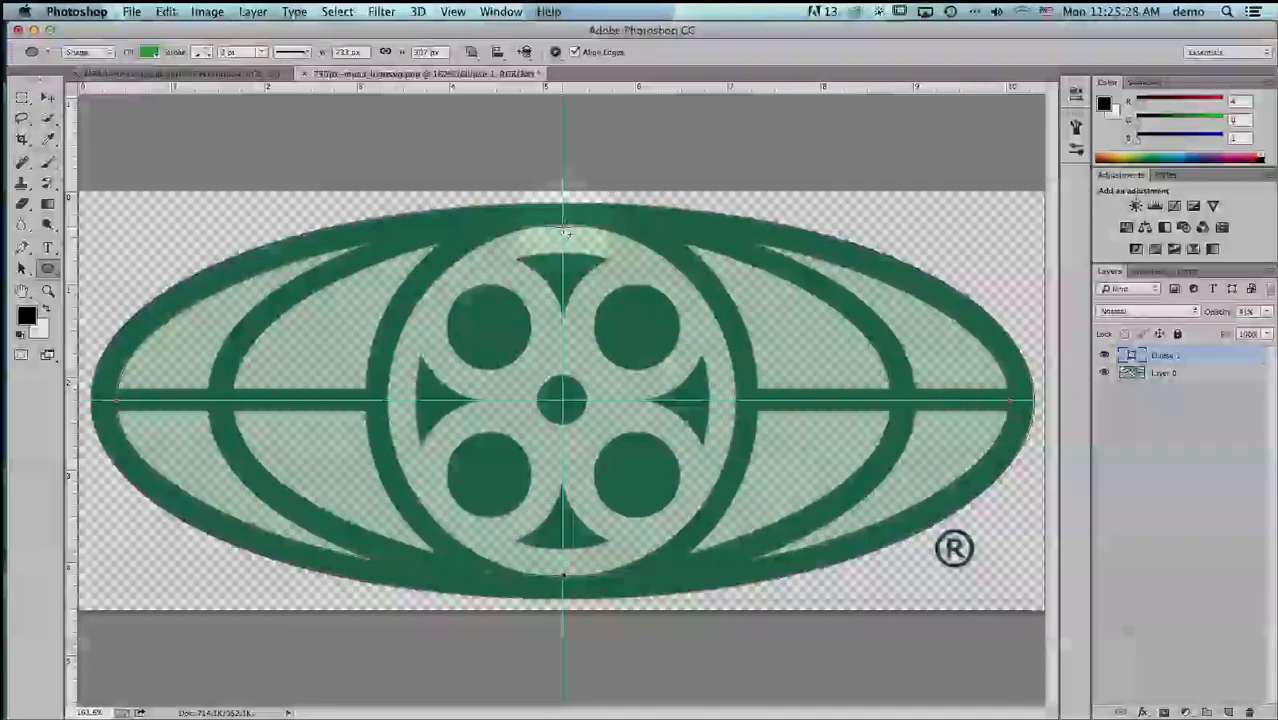
left_click(471, 53)
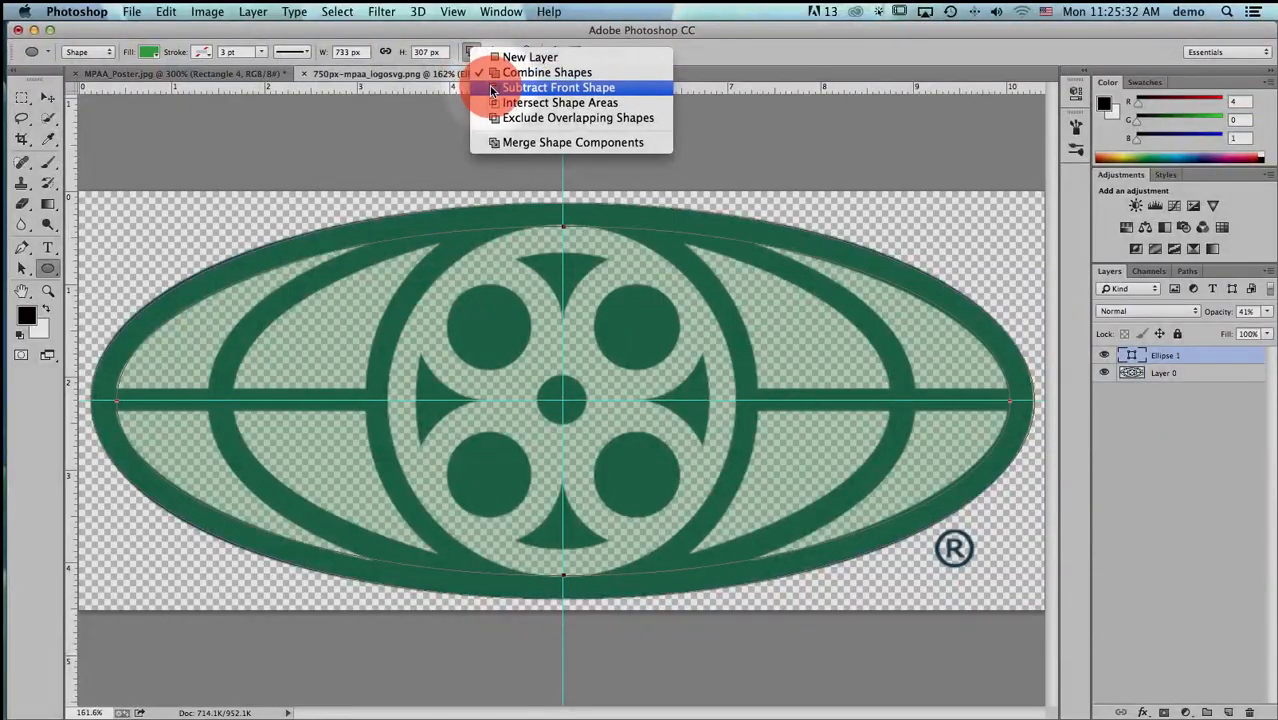
left_click(491, 89)
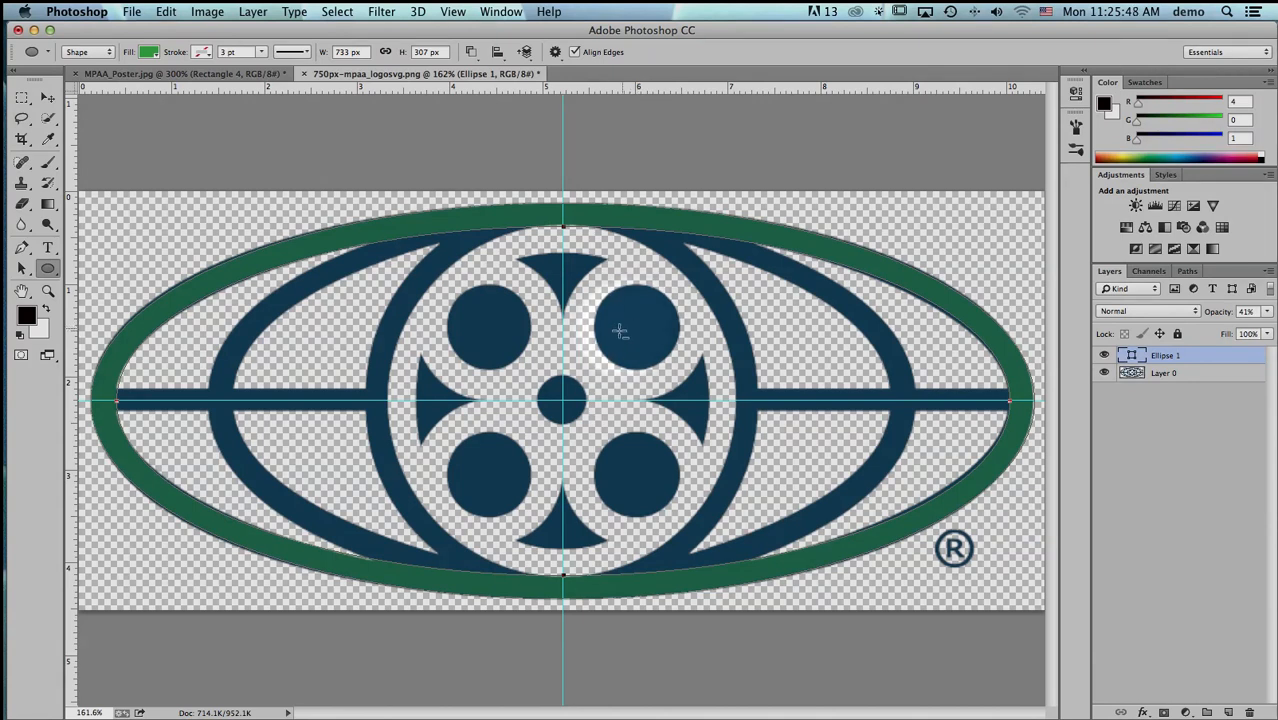
- Draw a centred ellipse about 7.67 × 4.06 in along the second ring's outer edge and set it to Combine Shapes
left_click(564, 401)
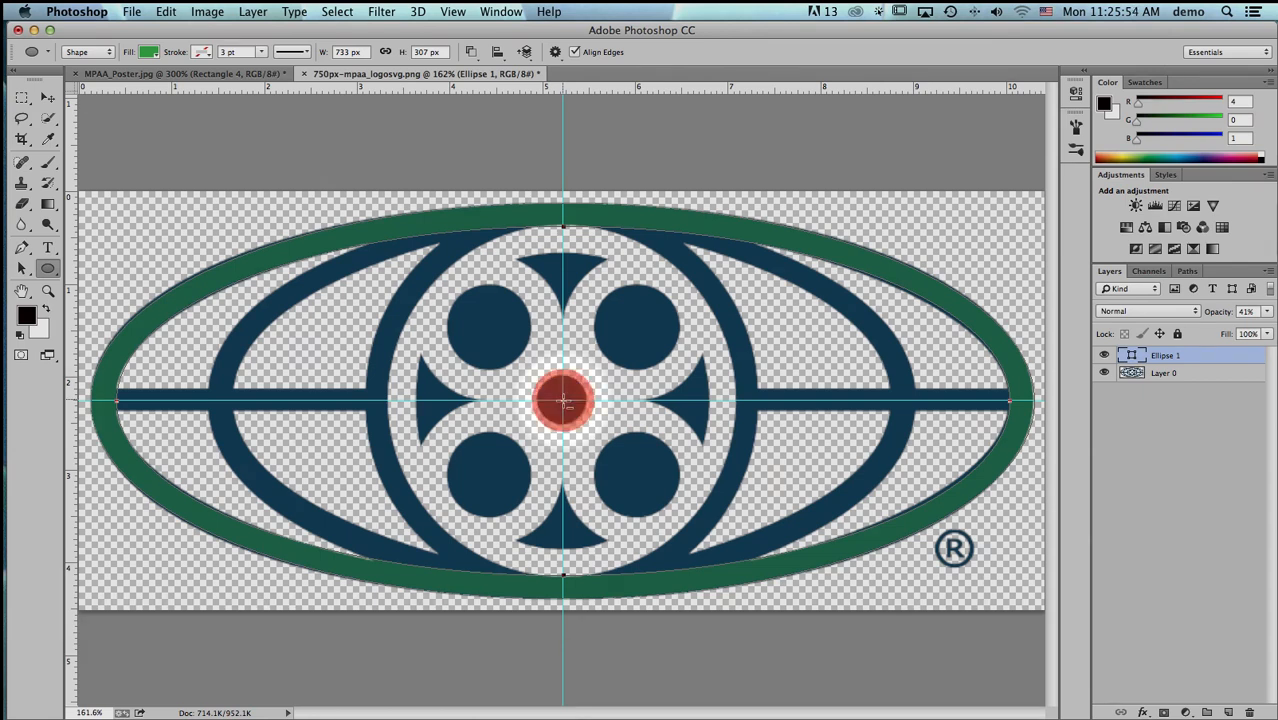
left_click_drag(564, 401, 918, 590)
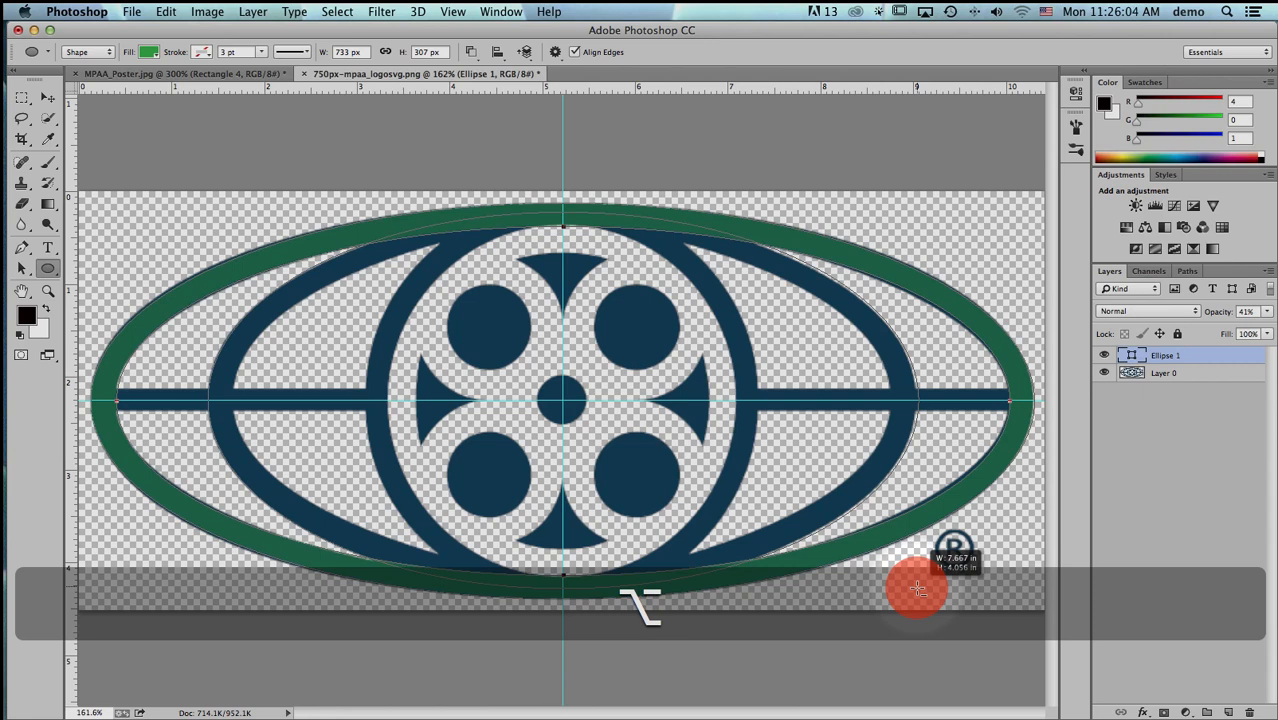
left_click_drag(918, 590, 913, 586)
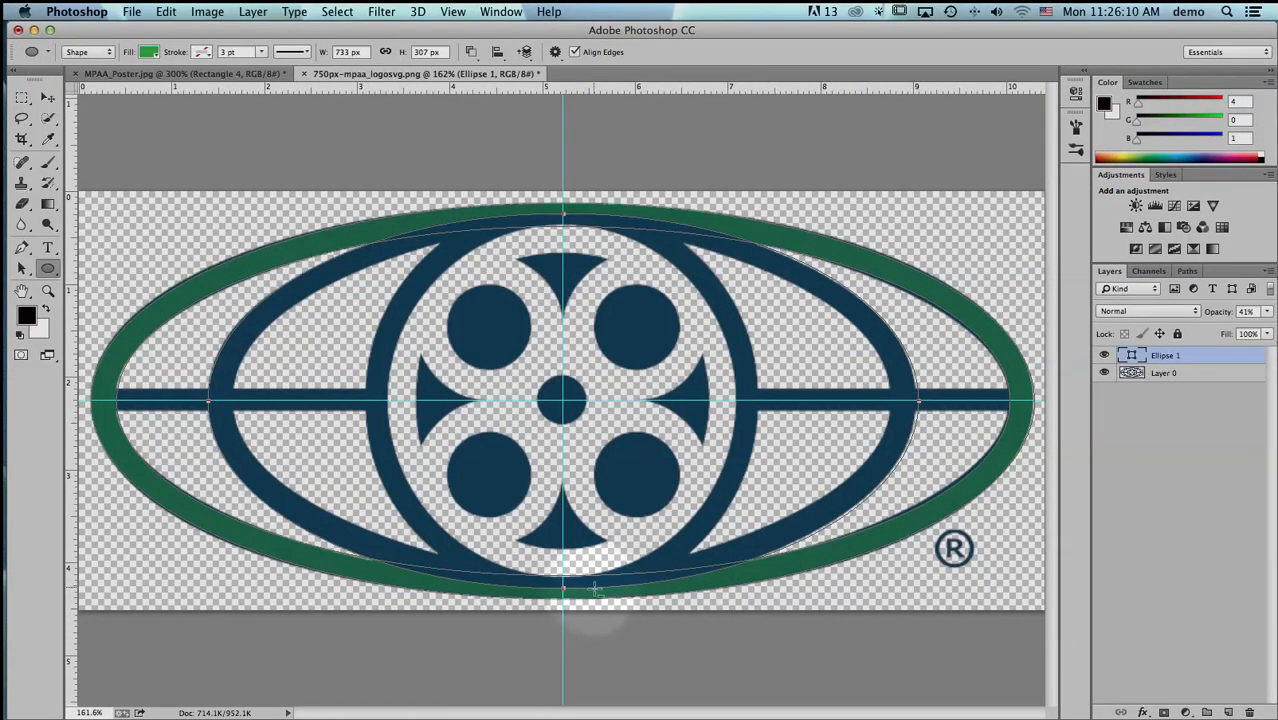
left_click(471, 53)
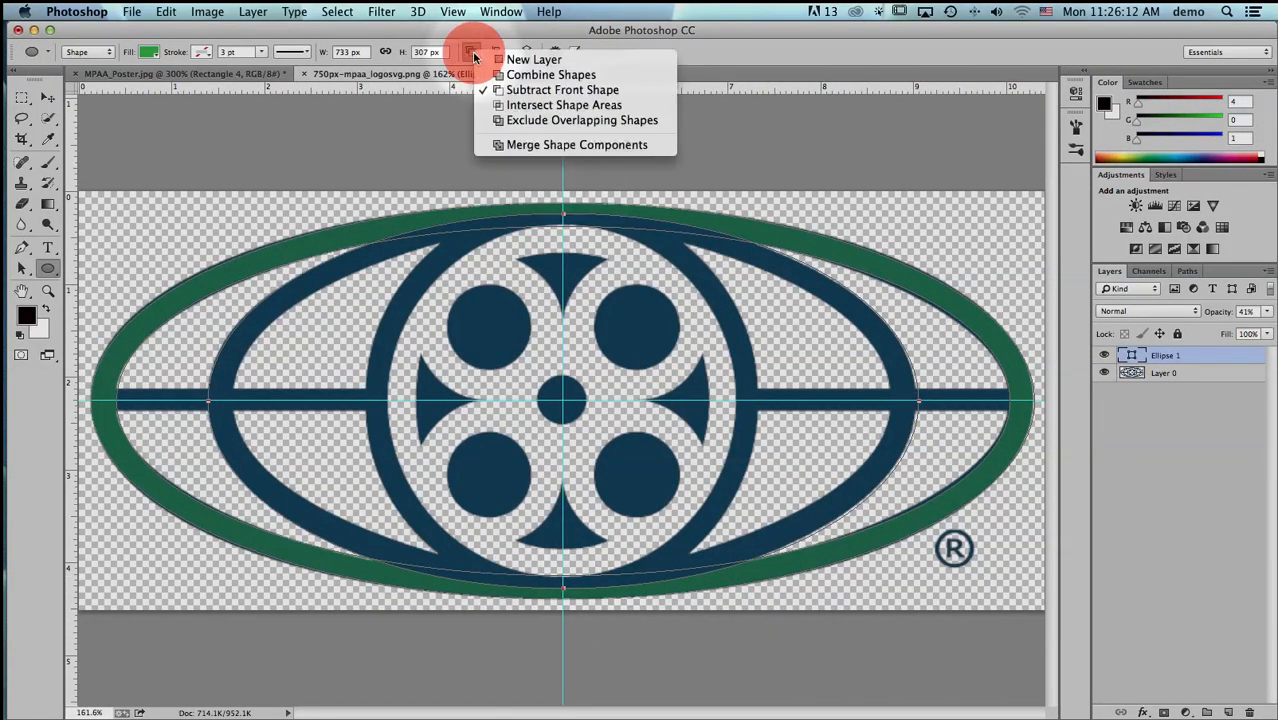
left_click(573, 82)
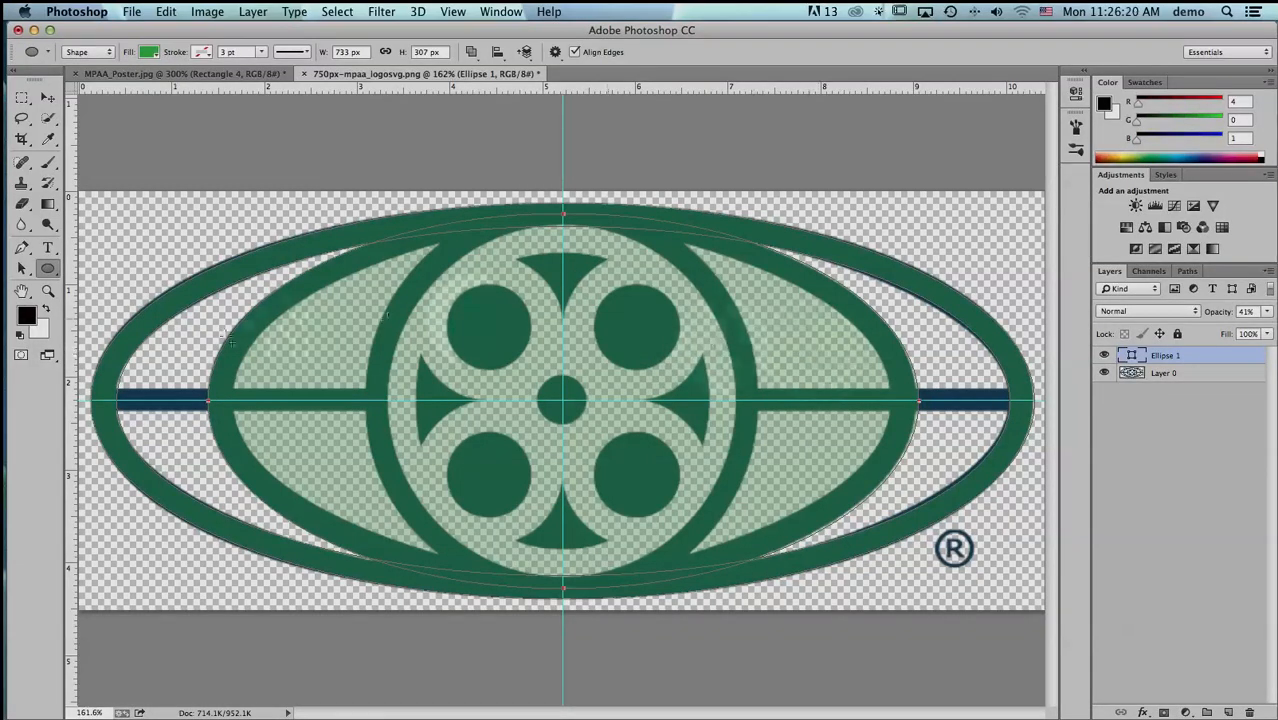
- Draw a centred ellipse about 7.06 × 3.69 in along the second ring's inner edge and subtract it from the shape
left_click(565, 404)
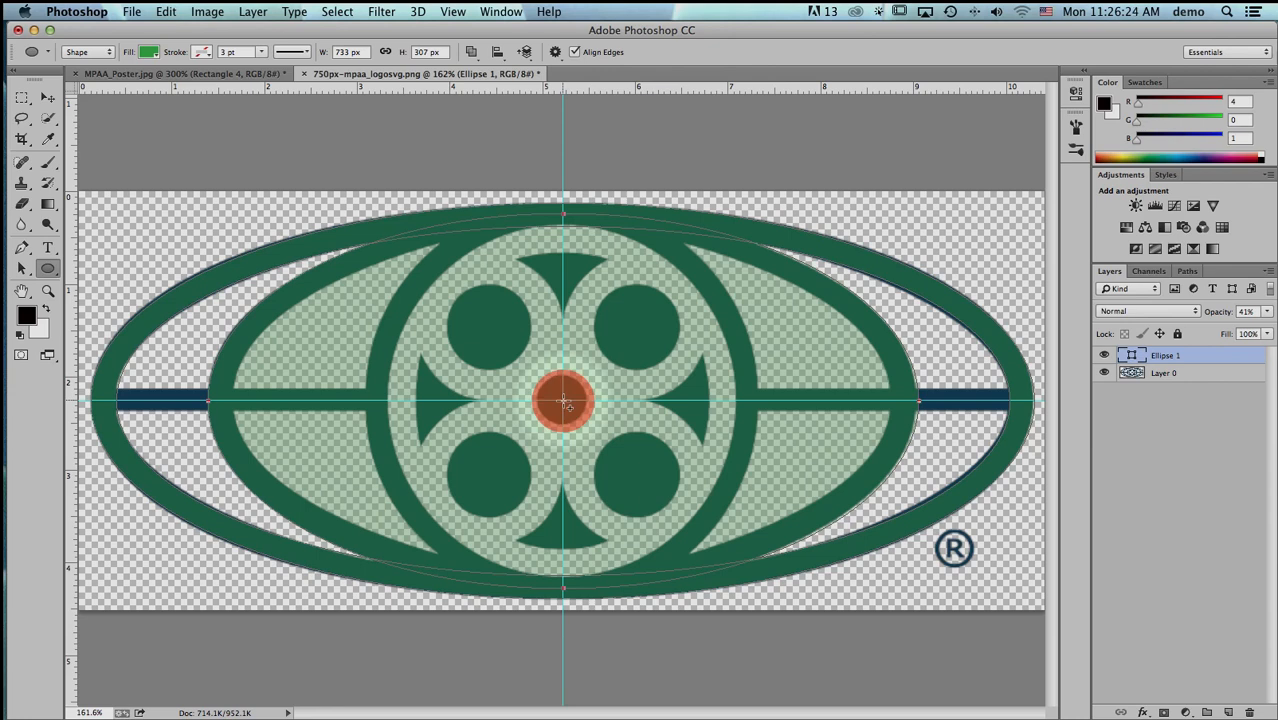
left_click_drag(568, 404, 887, 572)
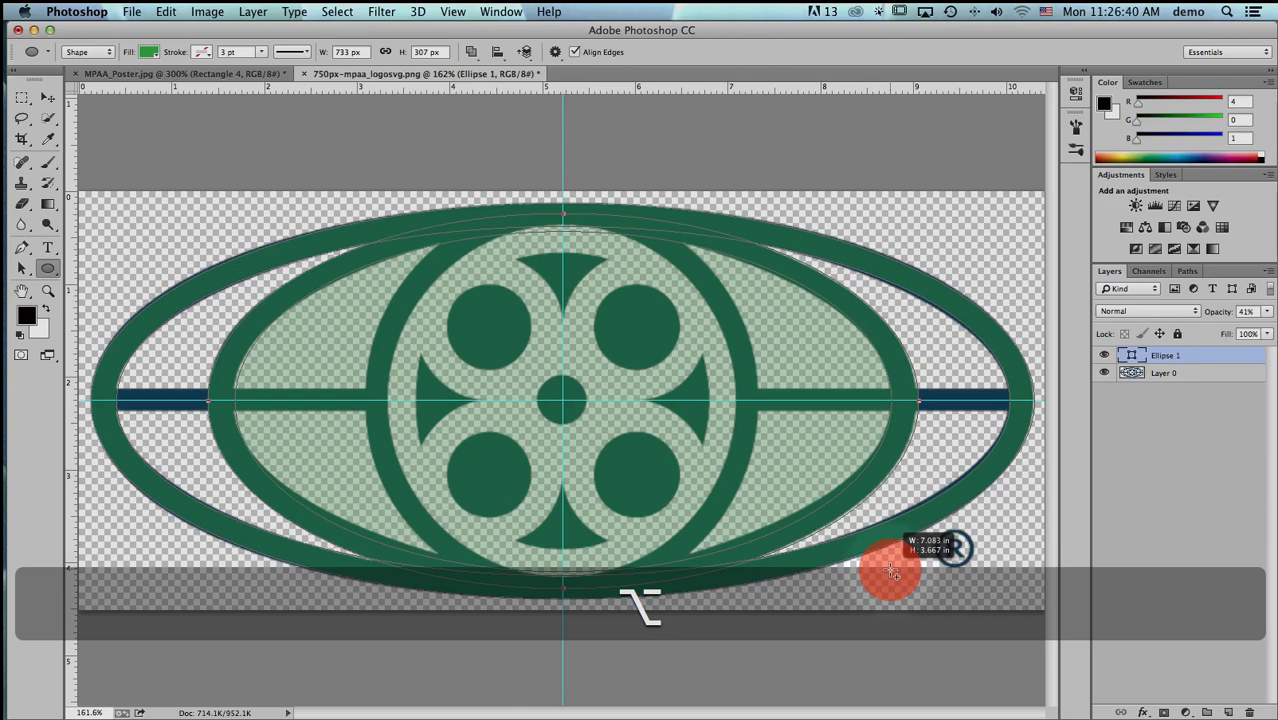
left_click_drag(891, 569, 888, 567)
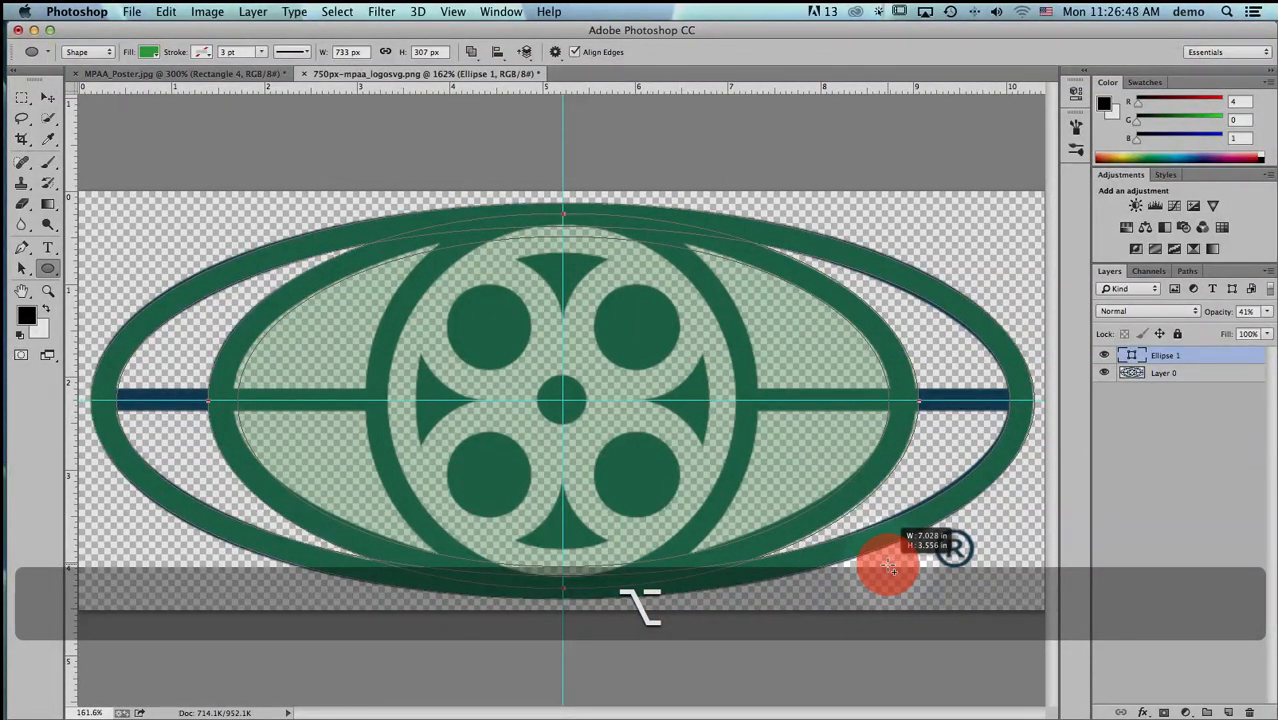
left_click_drag(891, 566, 889, 575)
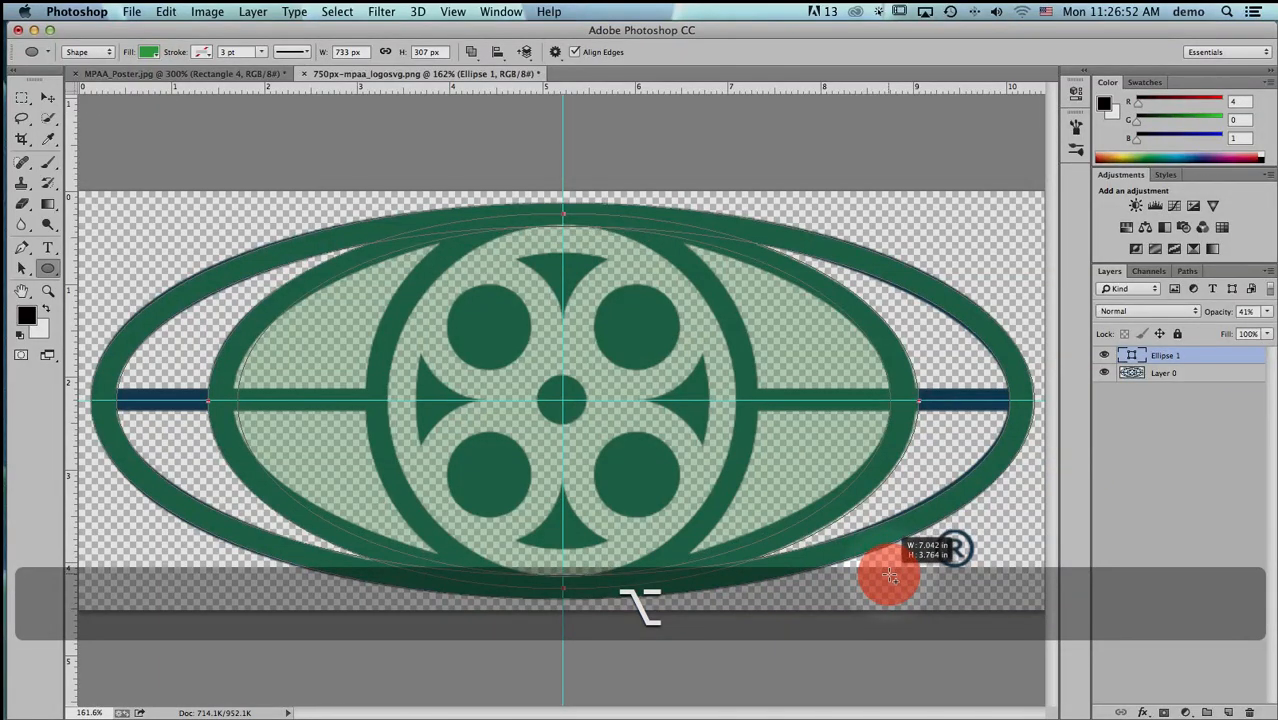
left_click_drag(890, 576, 895, 572)
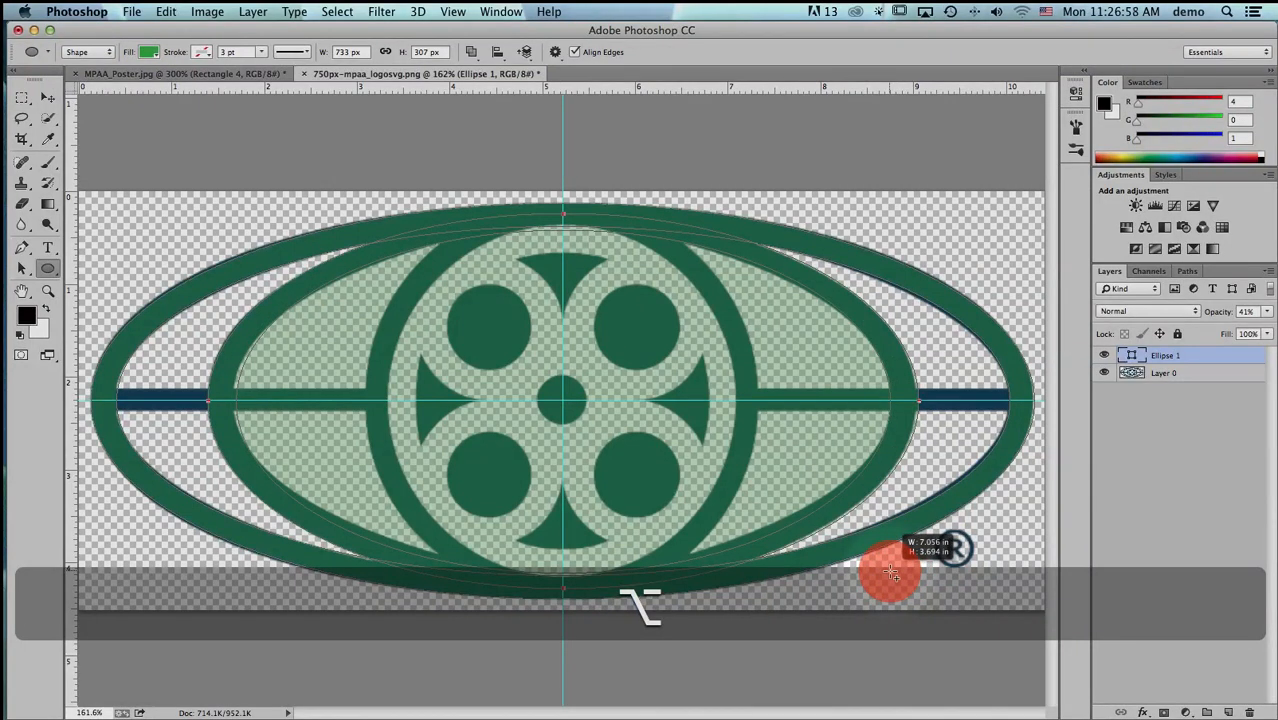
left_click_drag(891, 573, 891, 573)
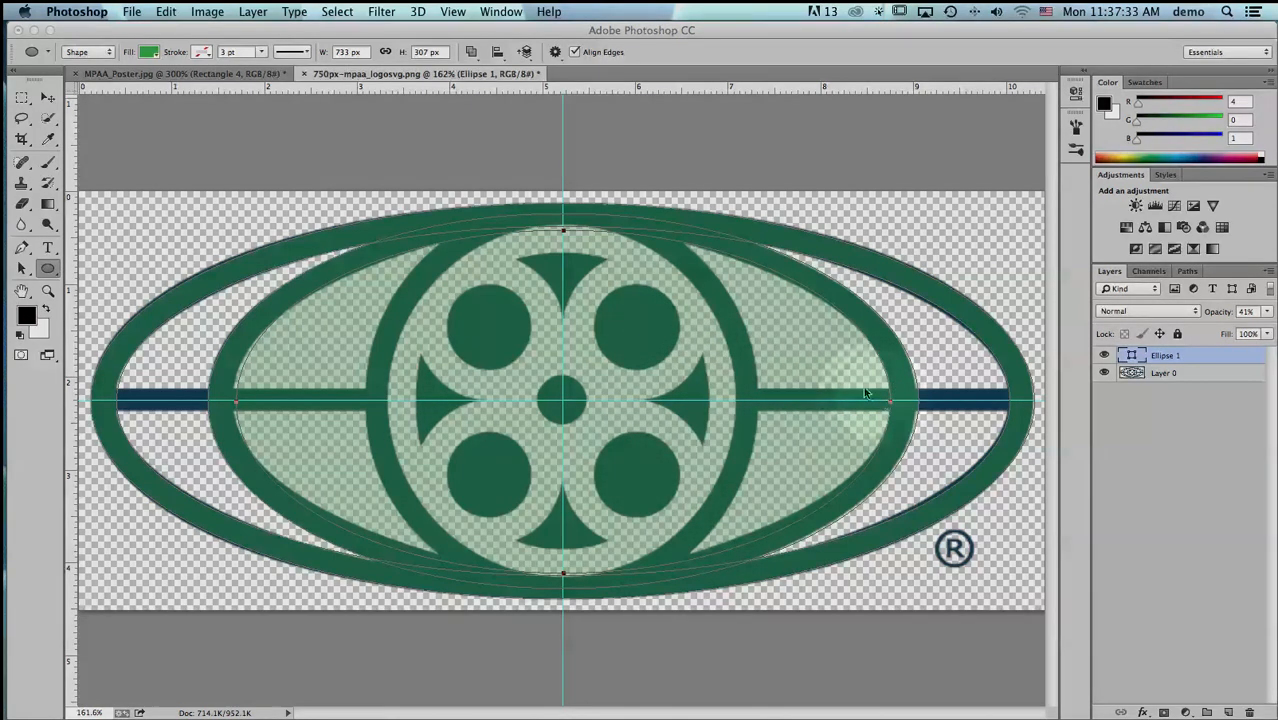
left_click(470, 52)
left_click(530, 89)
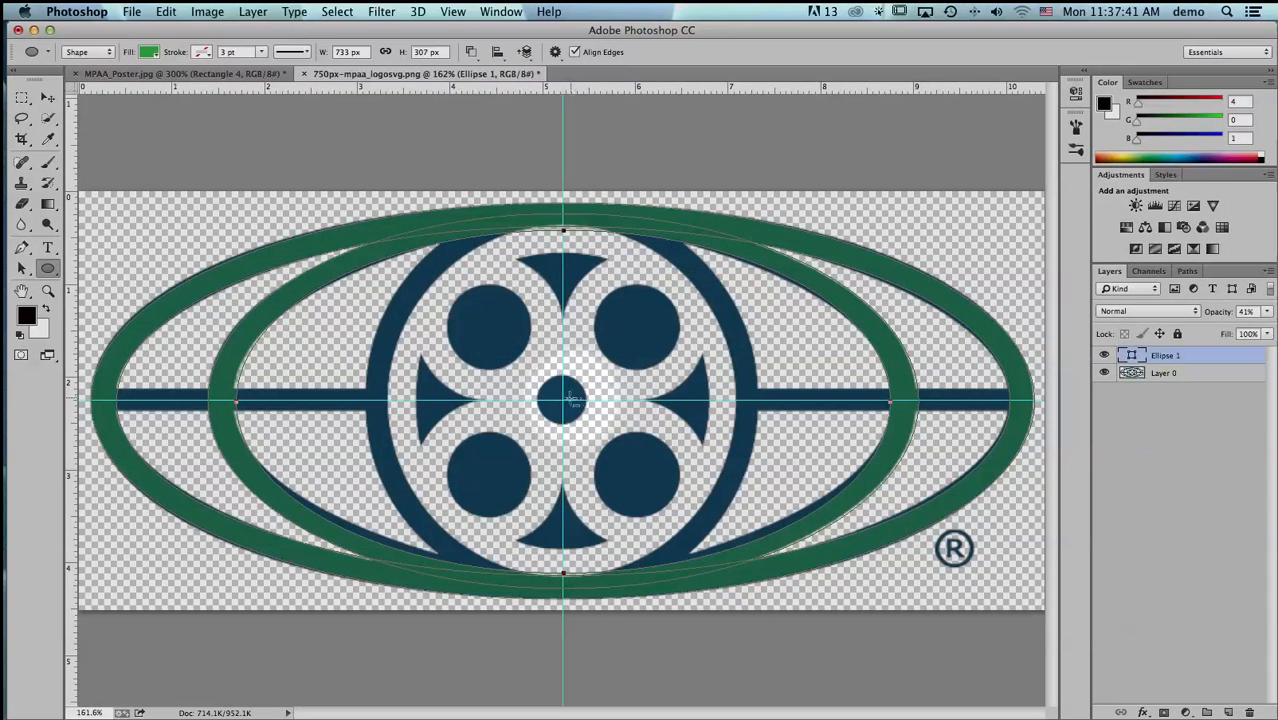
- Draw a centred ellipse about 4.22 × 4.18 in along the film reel ring's outer edge and set it to Combine Shapes
left_click_drag(563, 401, 753, 591)
key("alt")
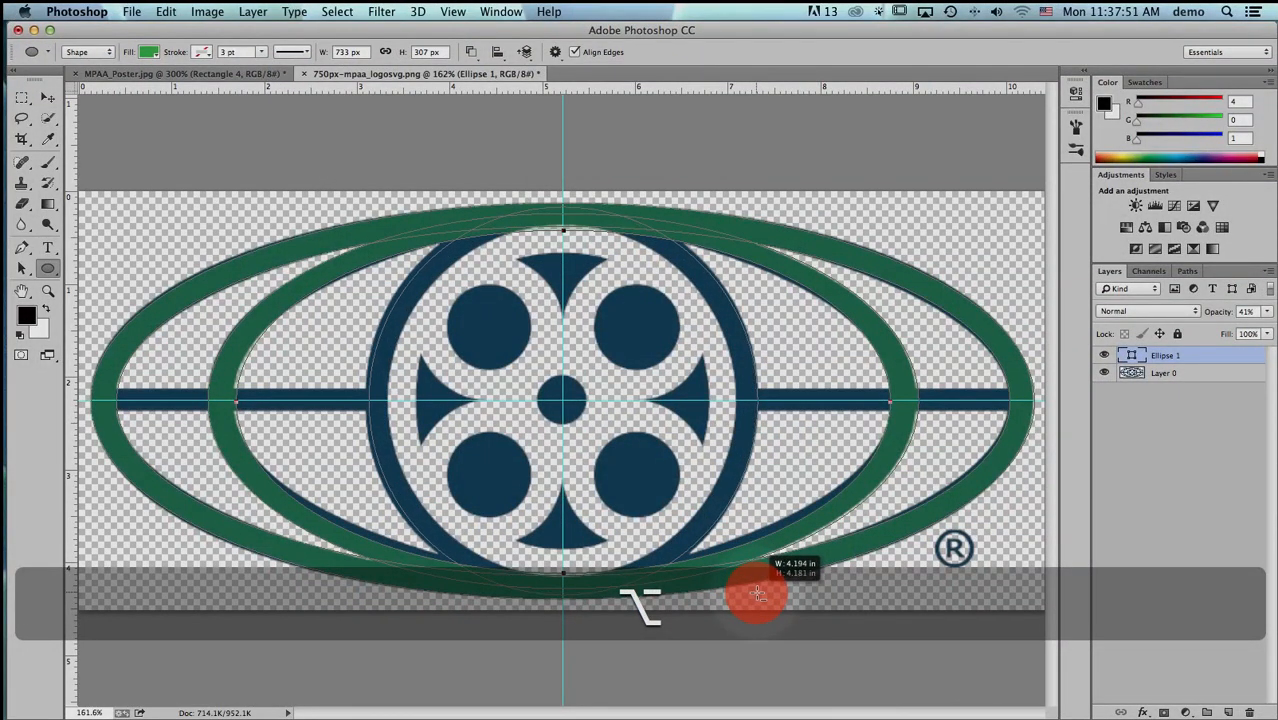
left_click_drag(757, 594, 759, 594)
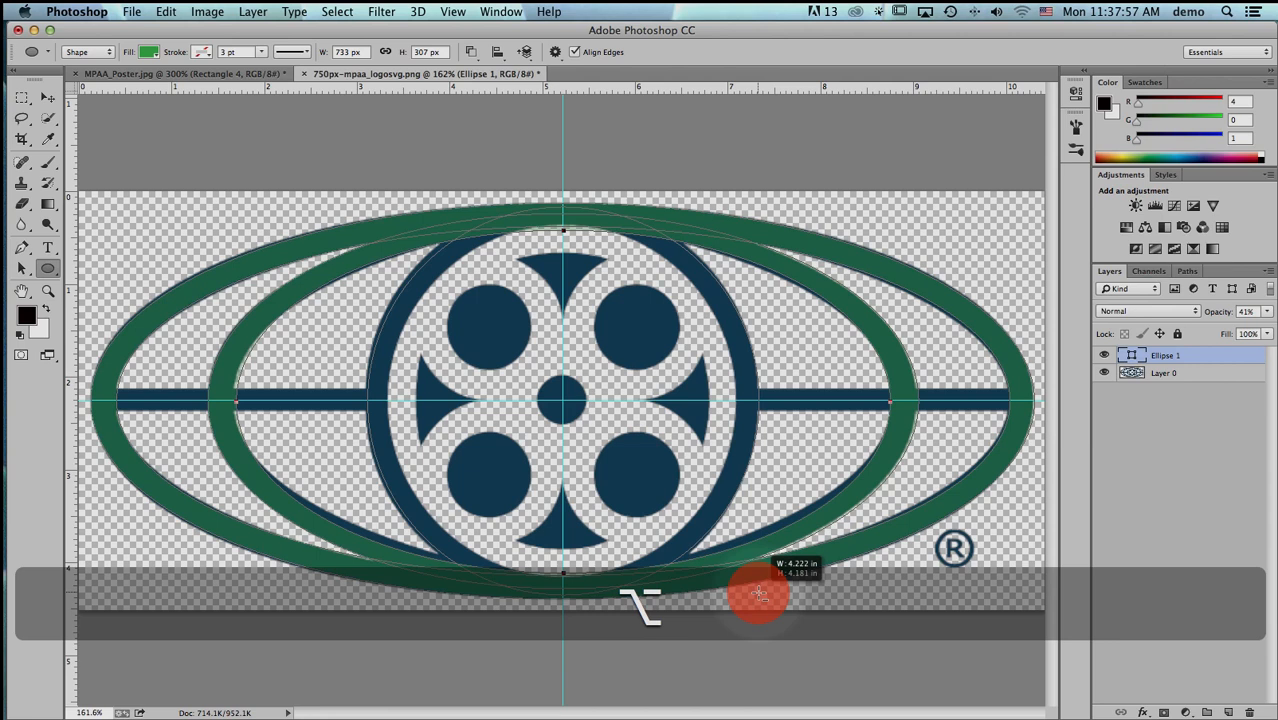
left_click_drag(759, 594, 759, 594)
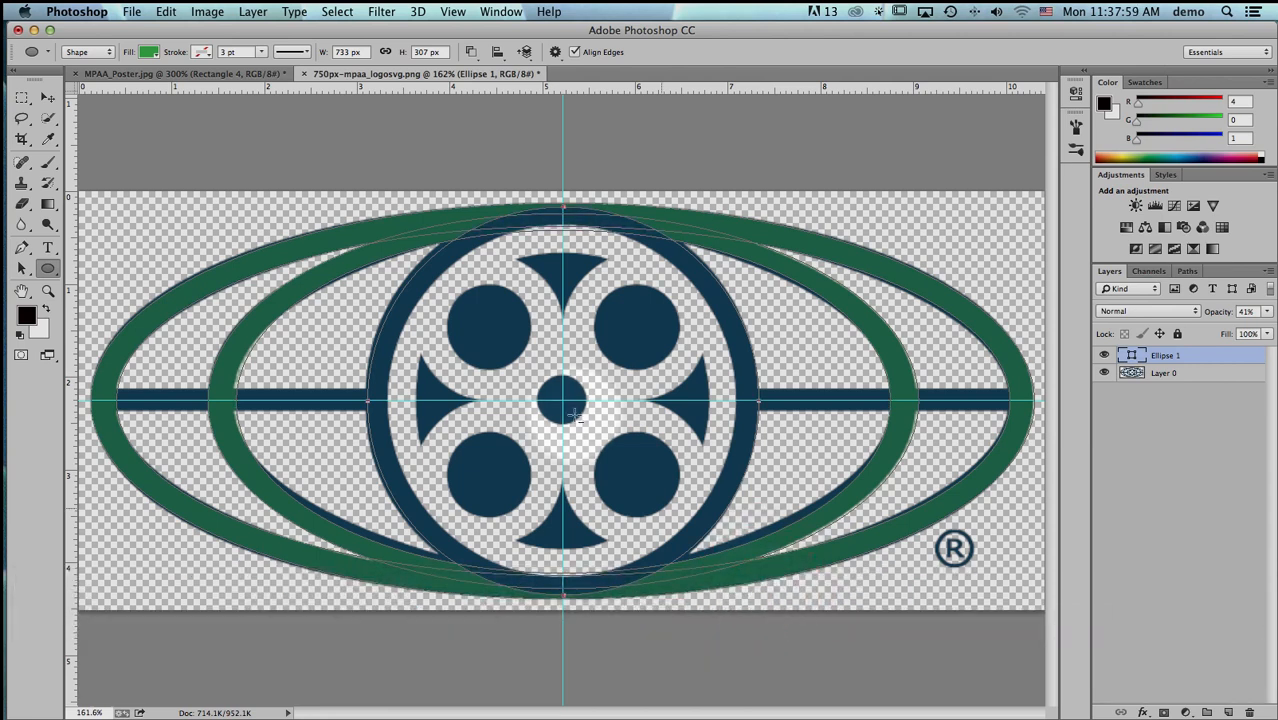
left_click(471, 52)
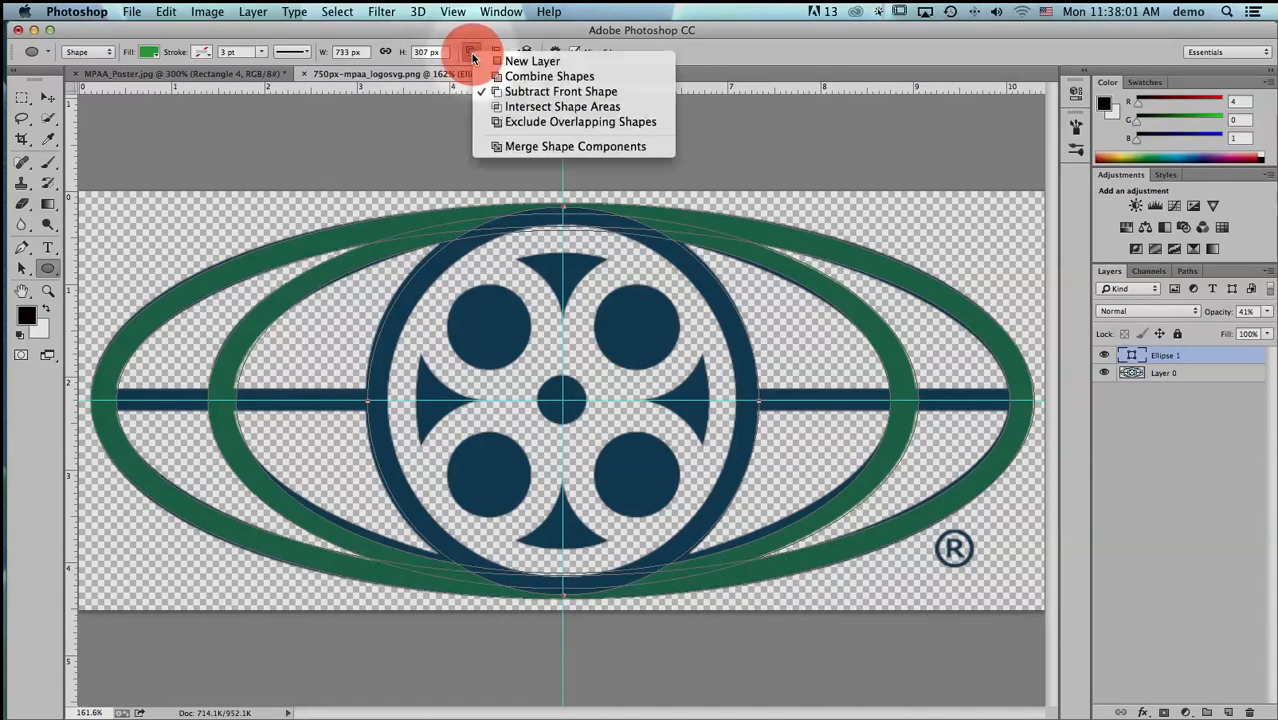
left_click(483, 76)
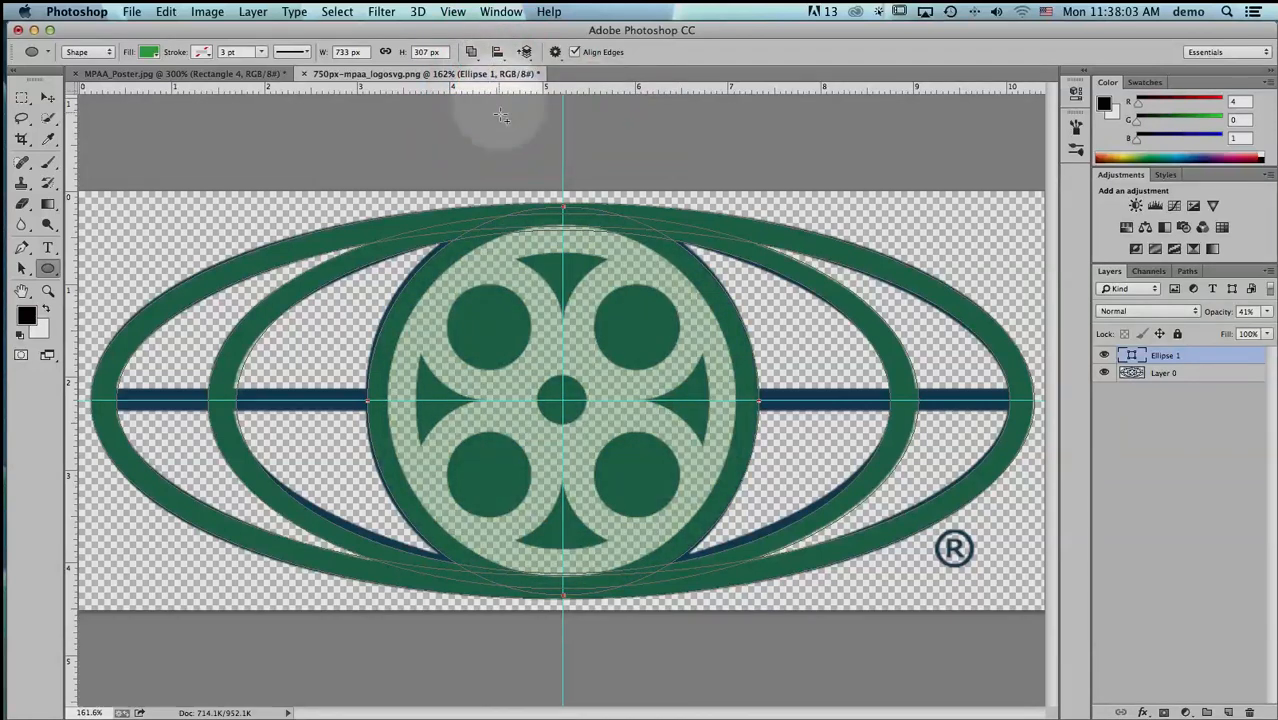
- Nudge the film reel ring's outer ellipse slightly left to align it with the logo, and return to the Ellipse tool
left_click(21, 268)
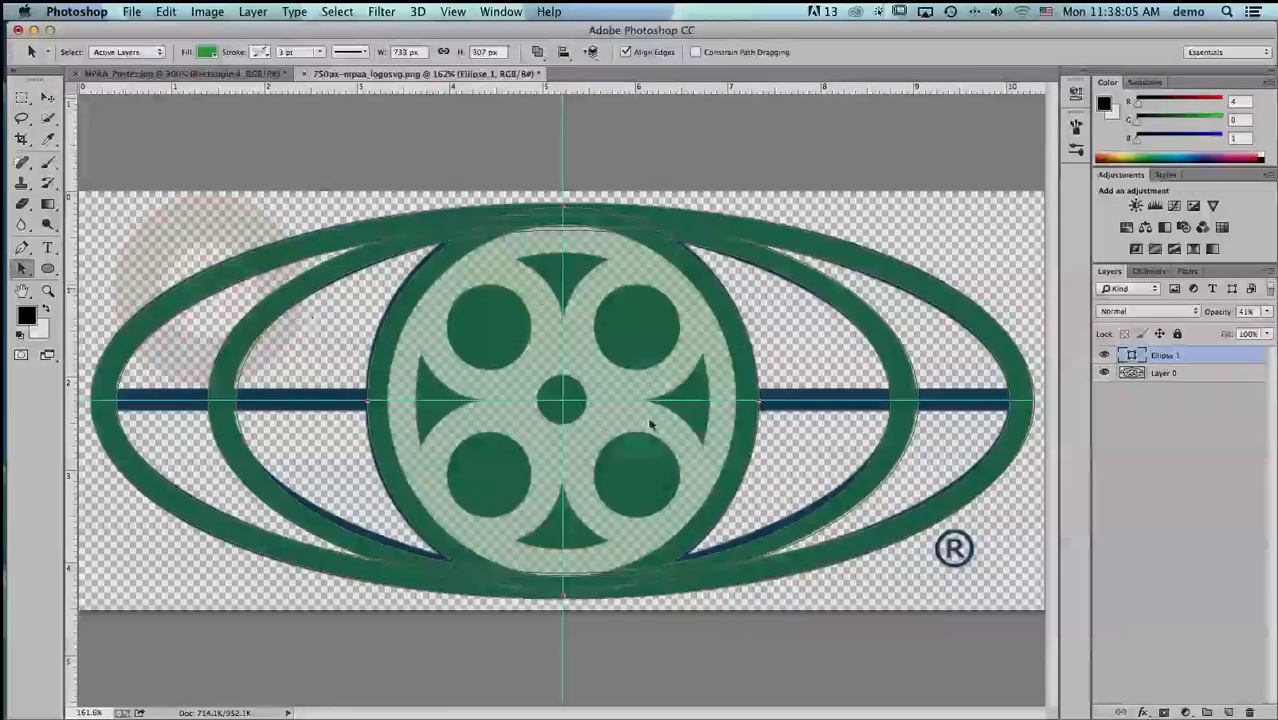
left_click(645, 410)
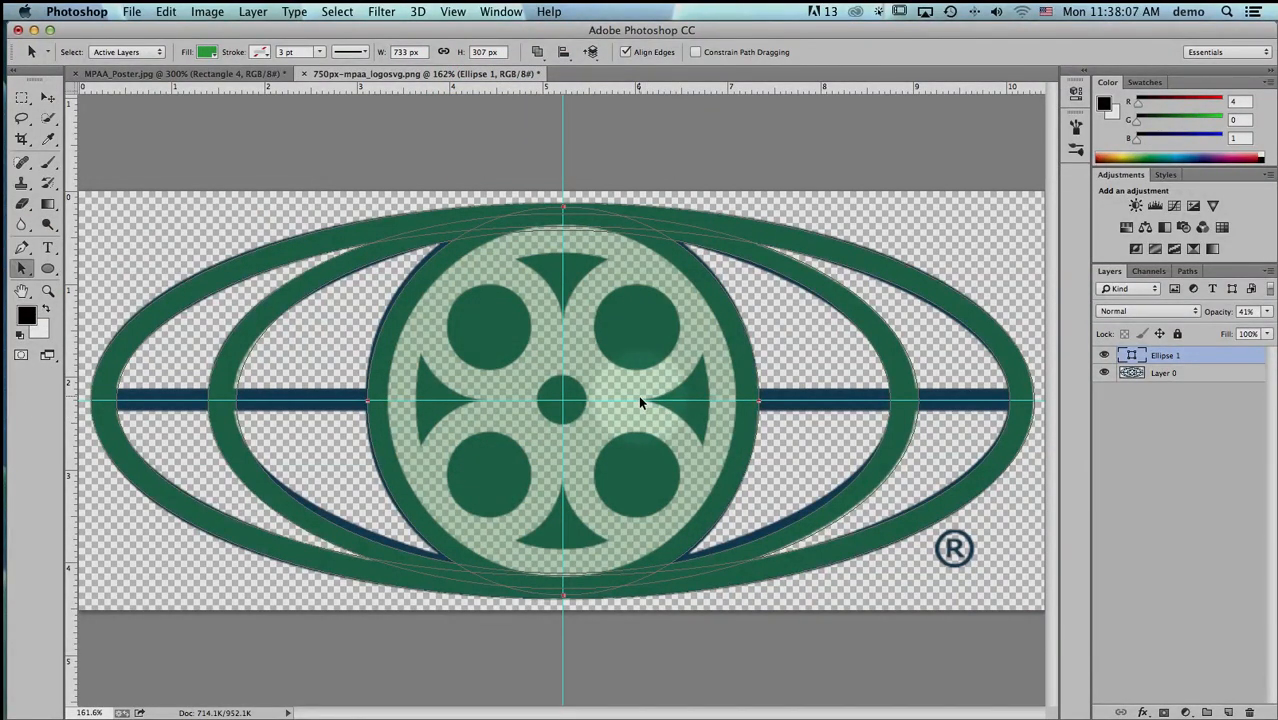
key("Left")
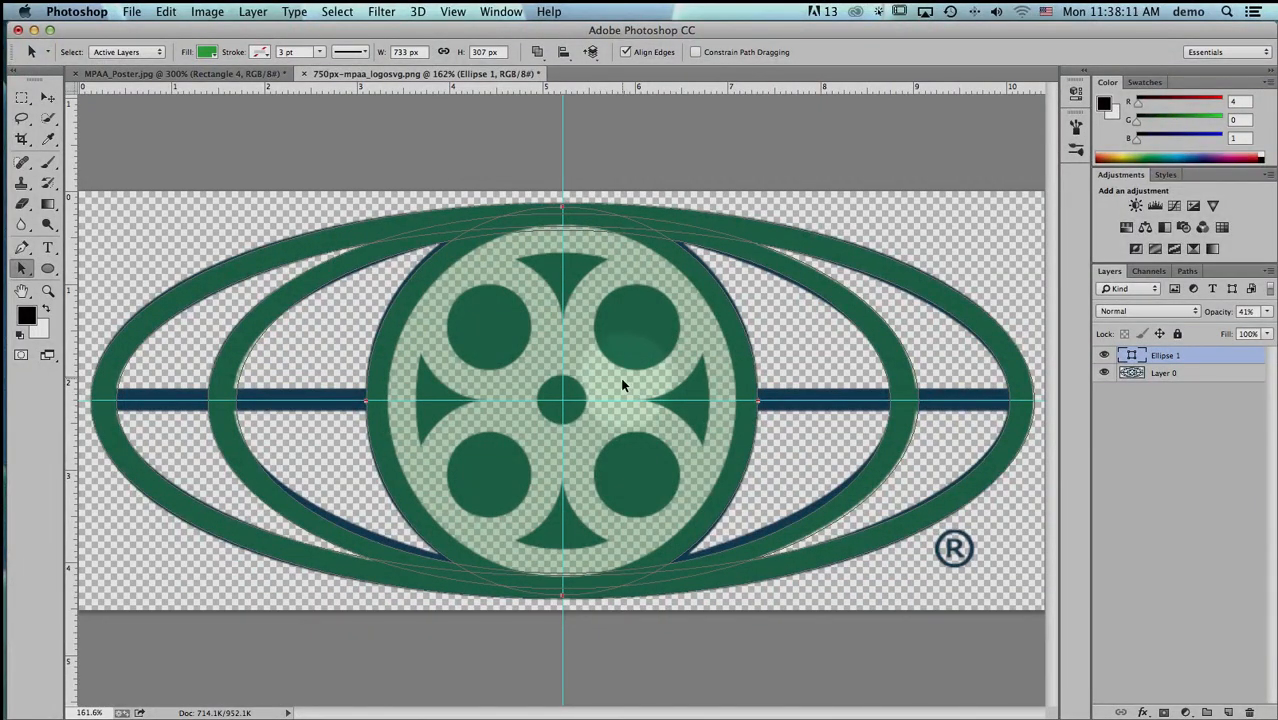
key("u")
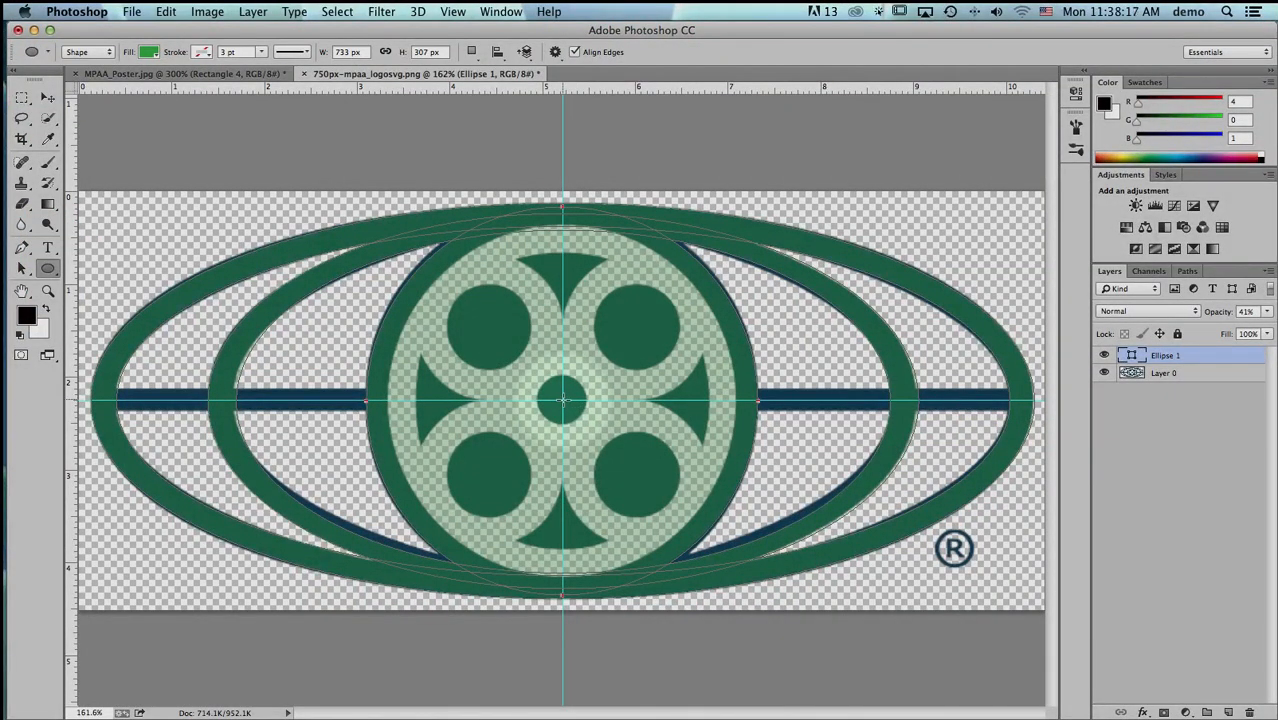
left_click_drag(563, 400, 732, 580)
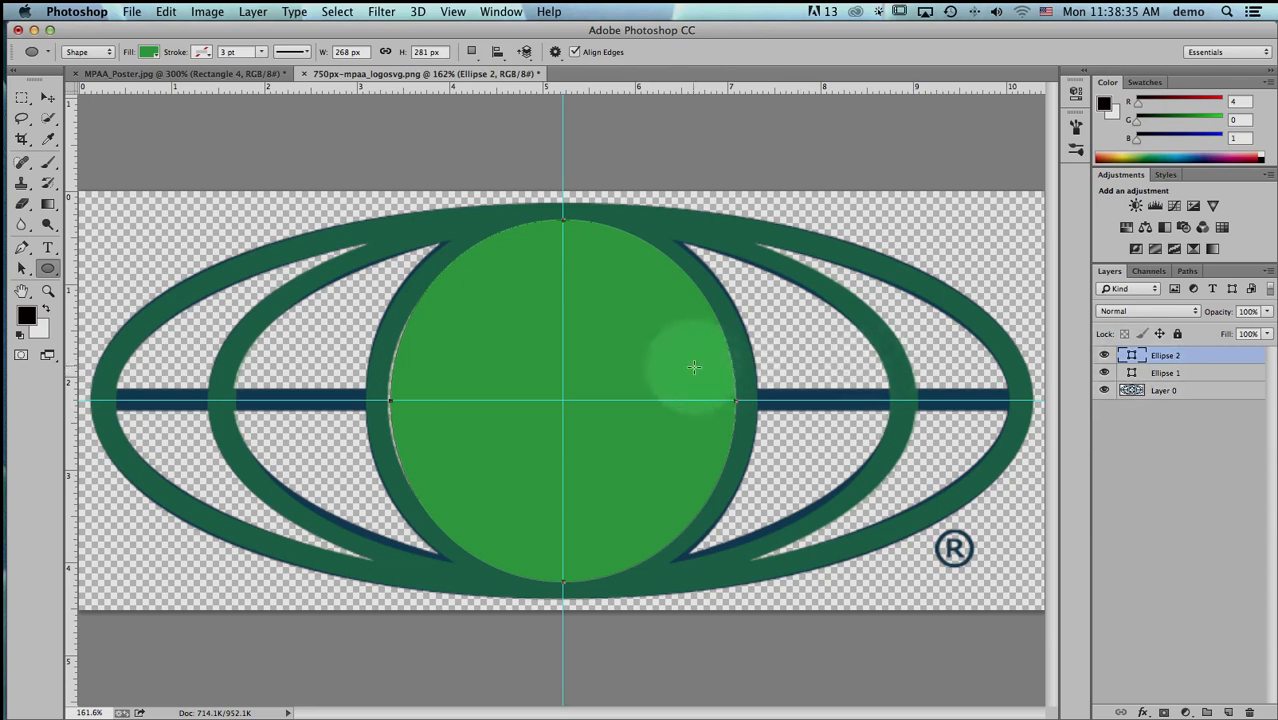
key("alt+shift")
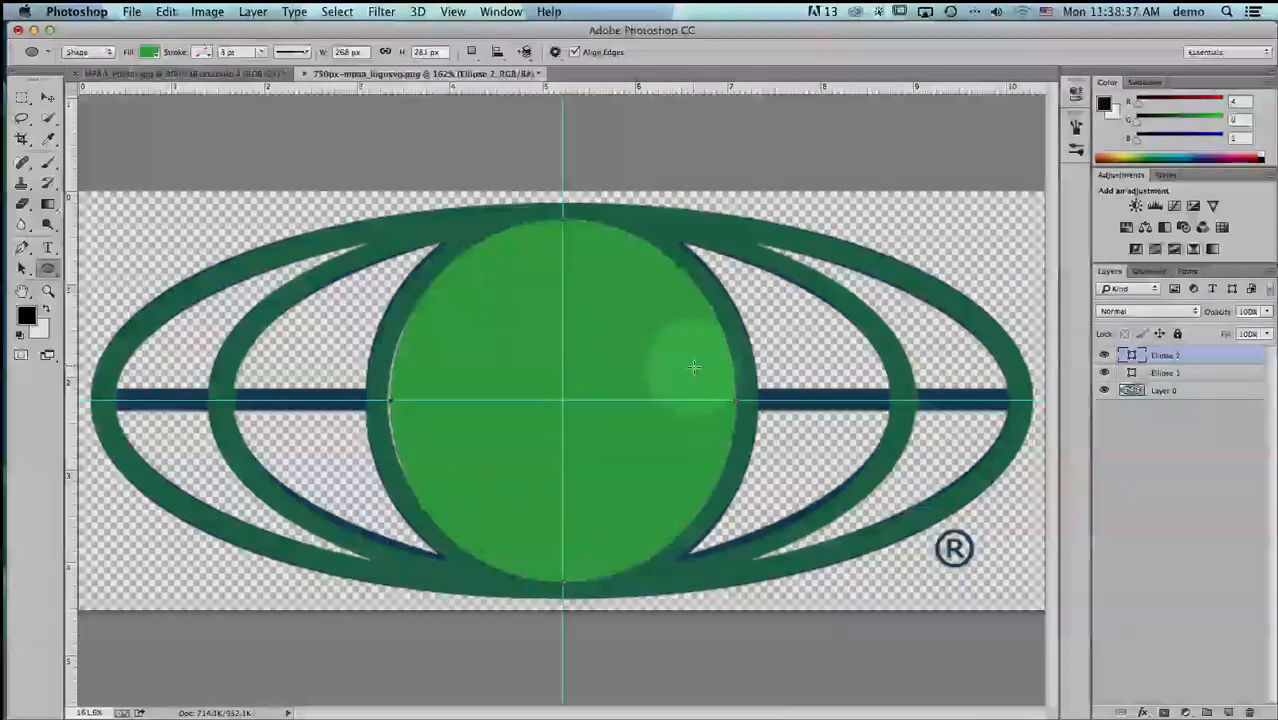
key("super+z")
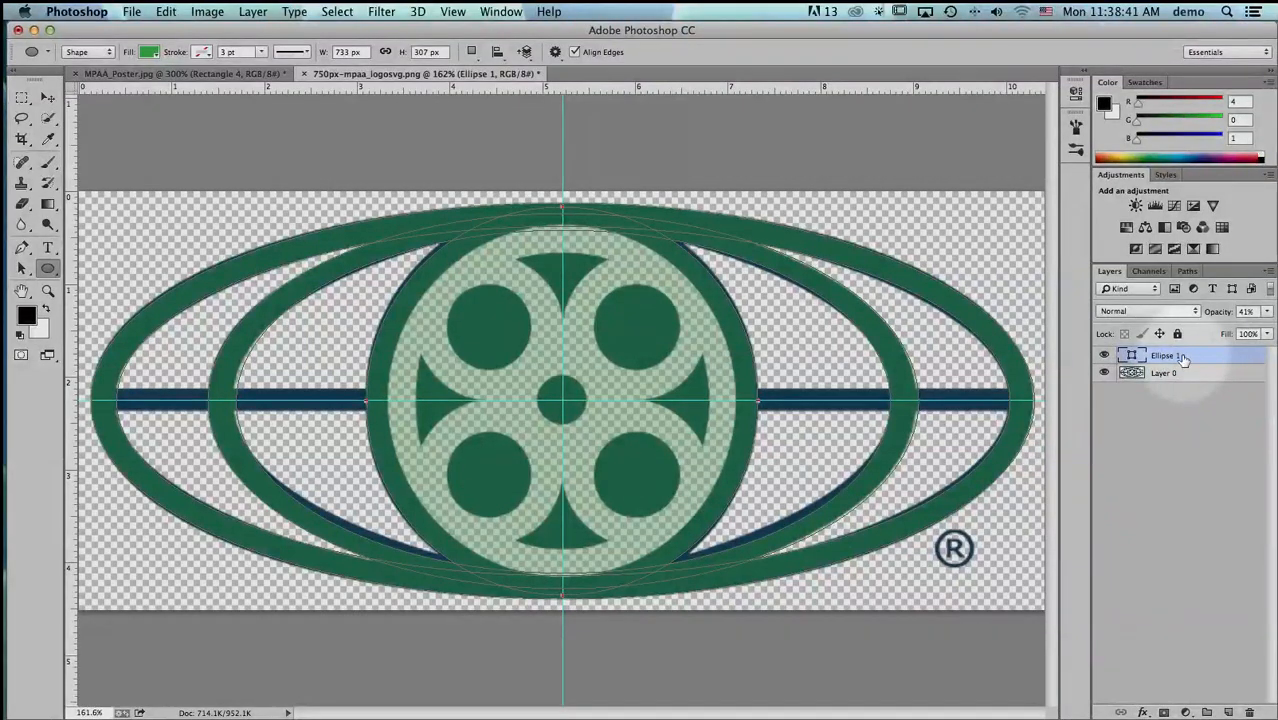
- Draw a centred ellipse about 3.81 × 3.83 in along the film reel ring's inner edge on the same layer and subtract it
left_click(472, 52)
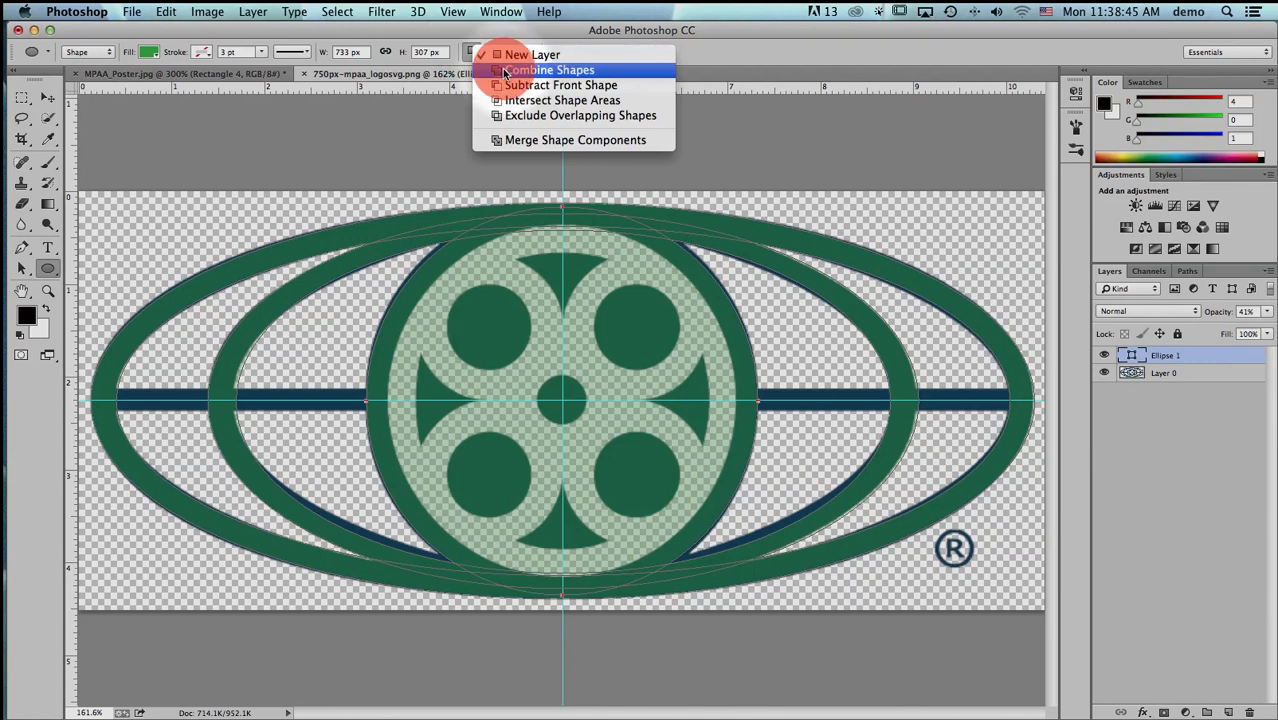
left_click(506, 71)
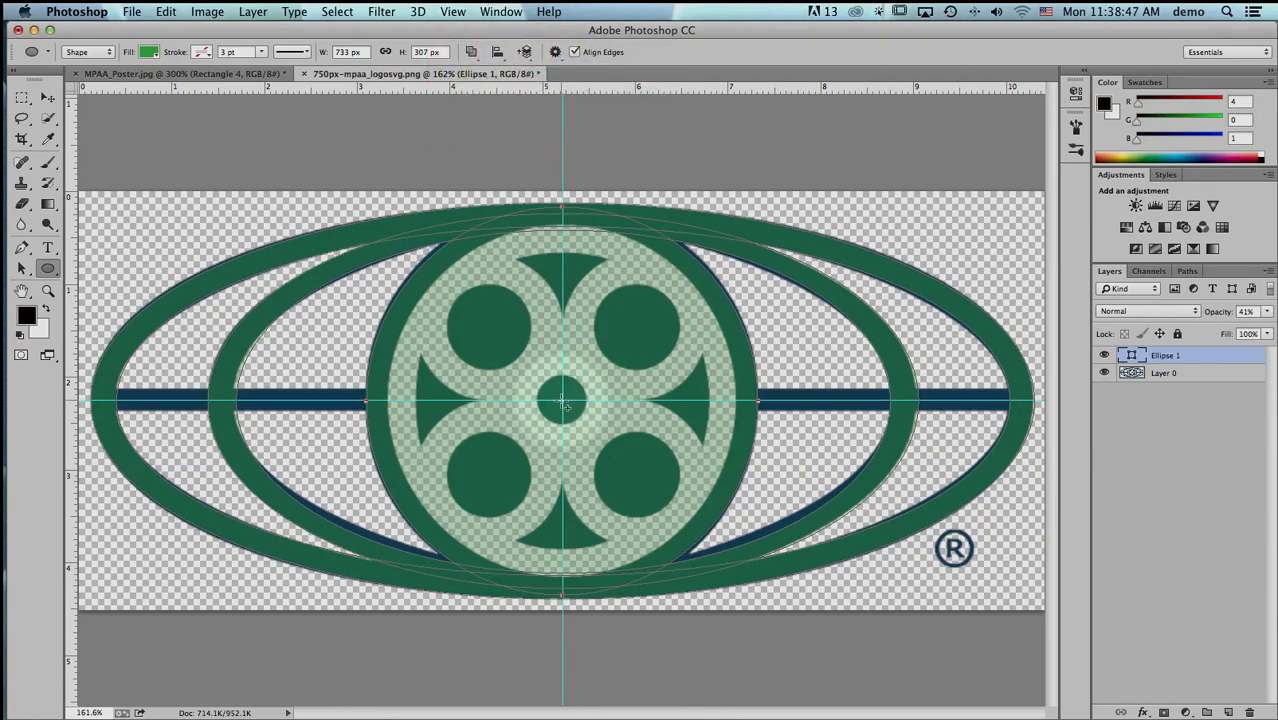
left_click_drag(566, 404, 737, 588)
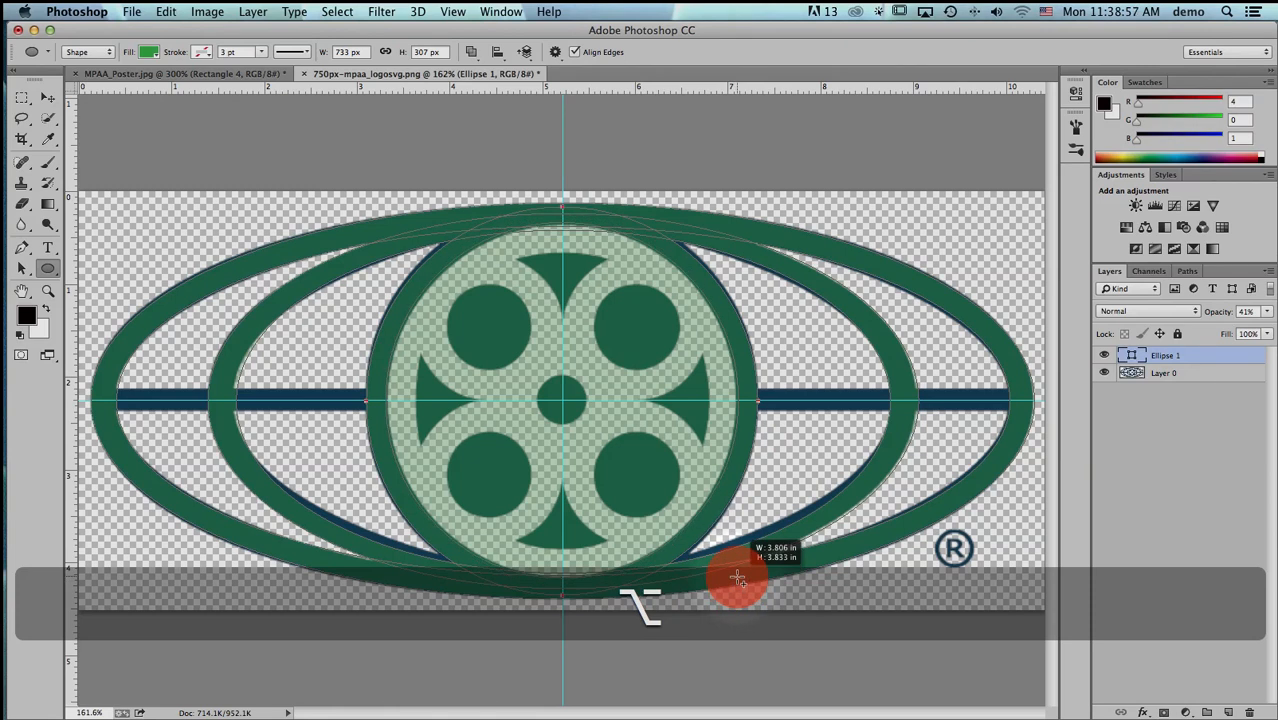
left_click_drag(737, 578, 737, 575)
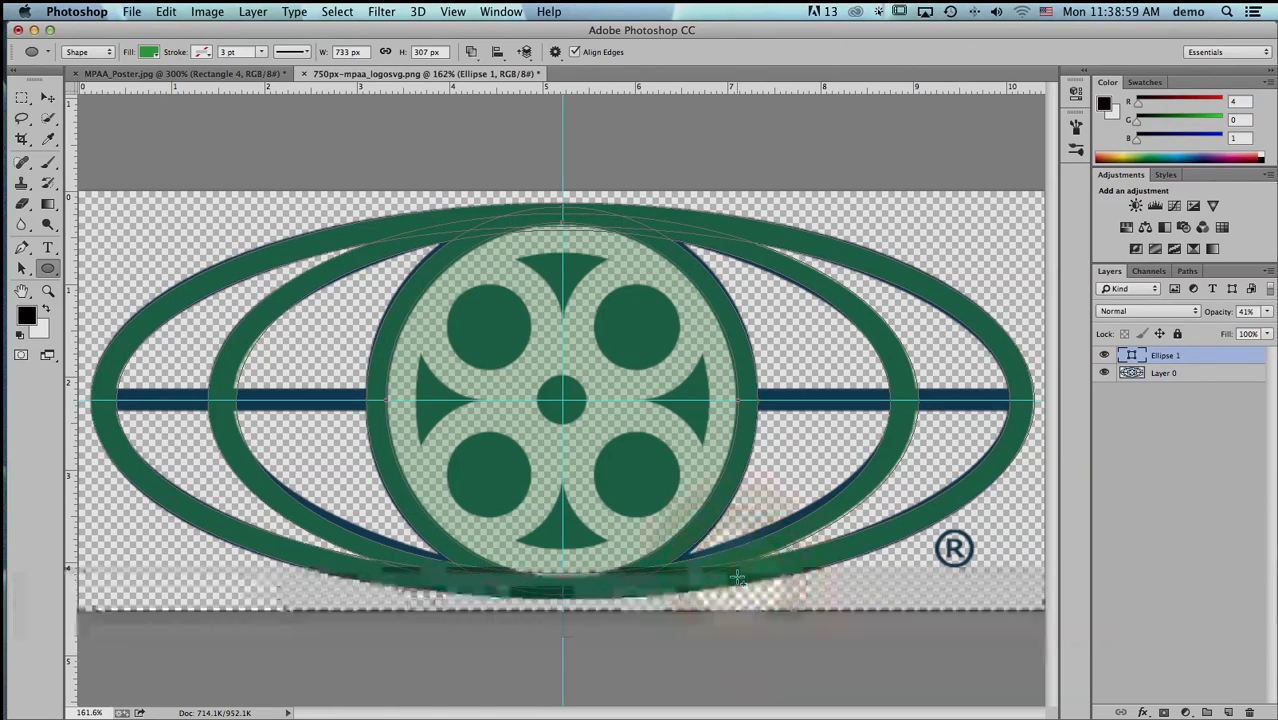
left_click(470, 51)
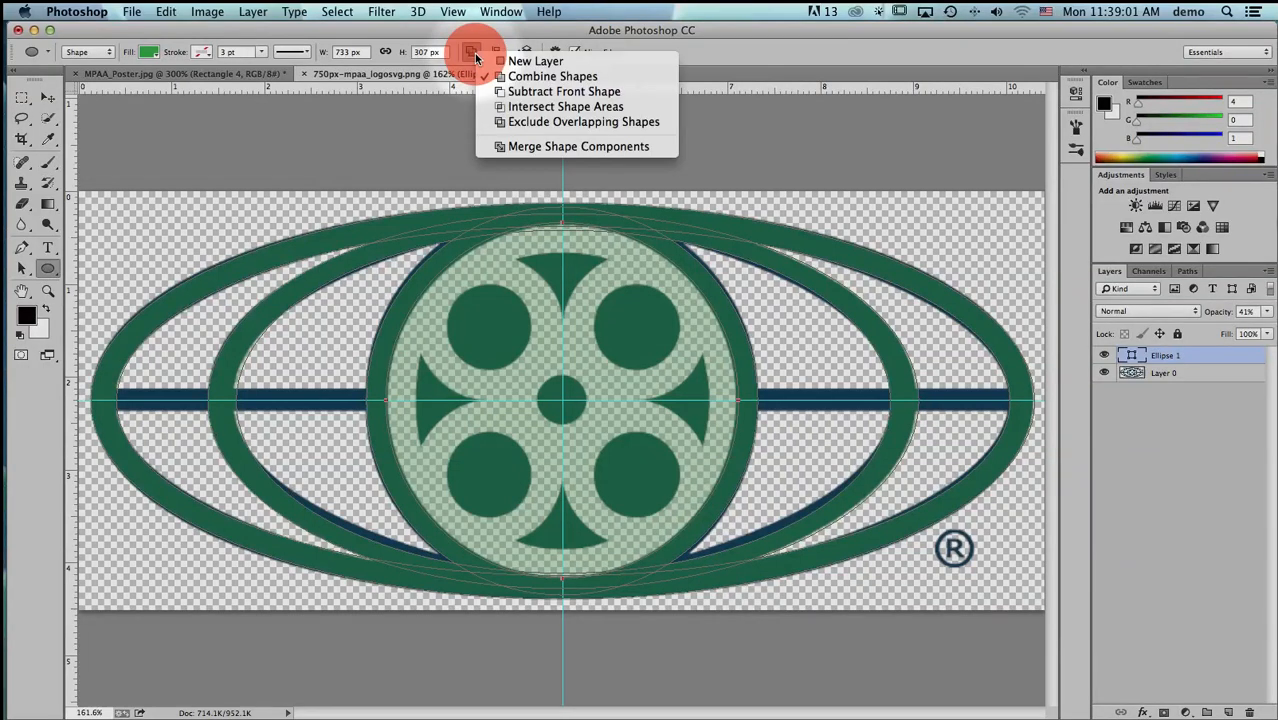
left_click(499, 92)
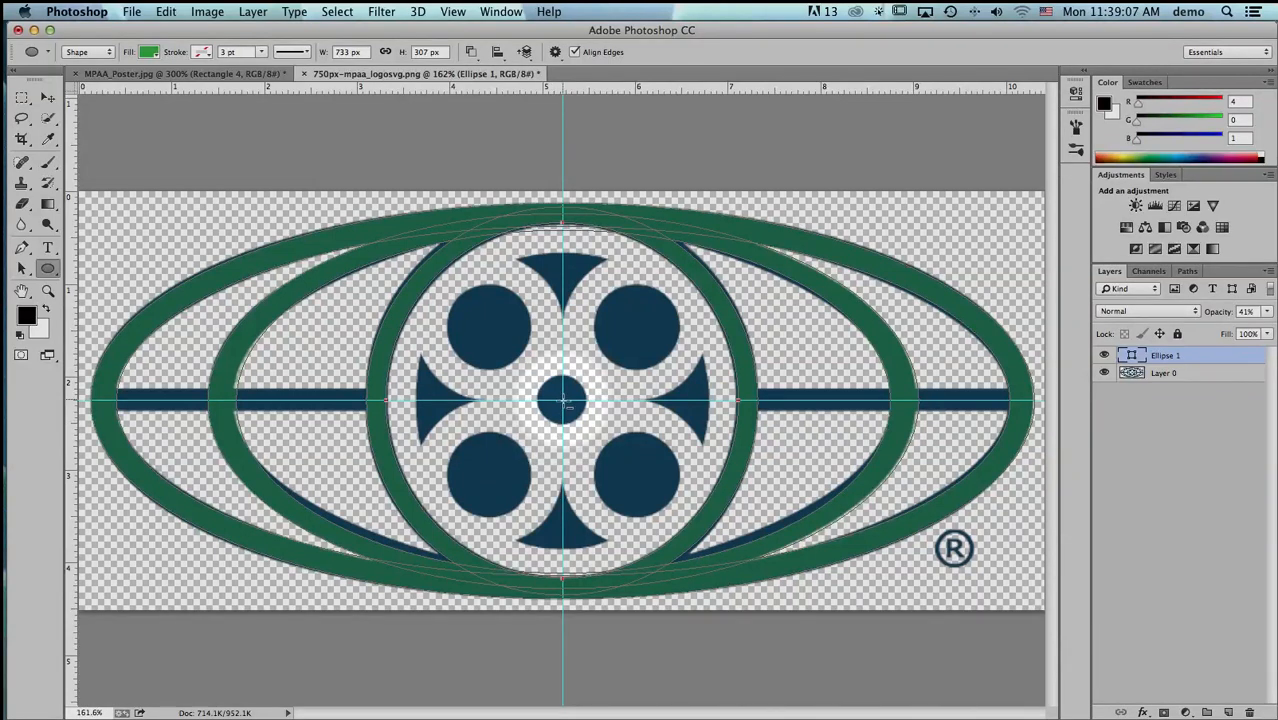
- Draw a circle from the guides' intersection over the reel's central hub and change its path operation to Combine Shapes
left_click_drag(563, 400, 605, 425)
key("alt")
key("shift")
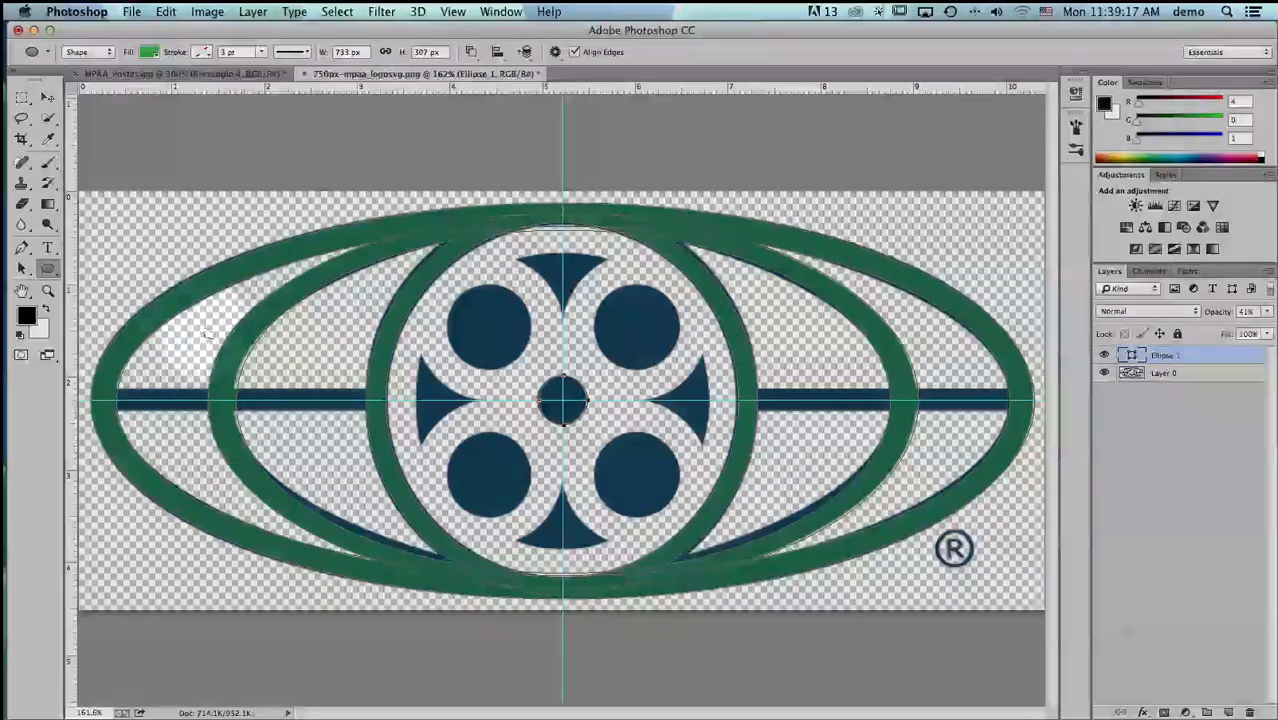
left_click(21, 268)
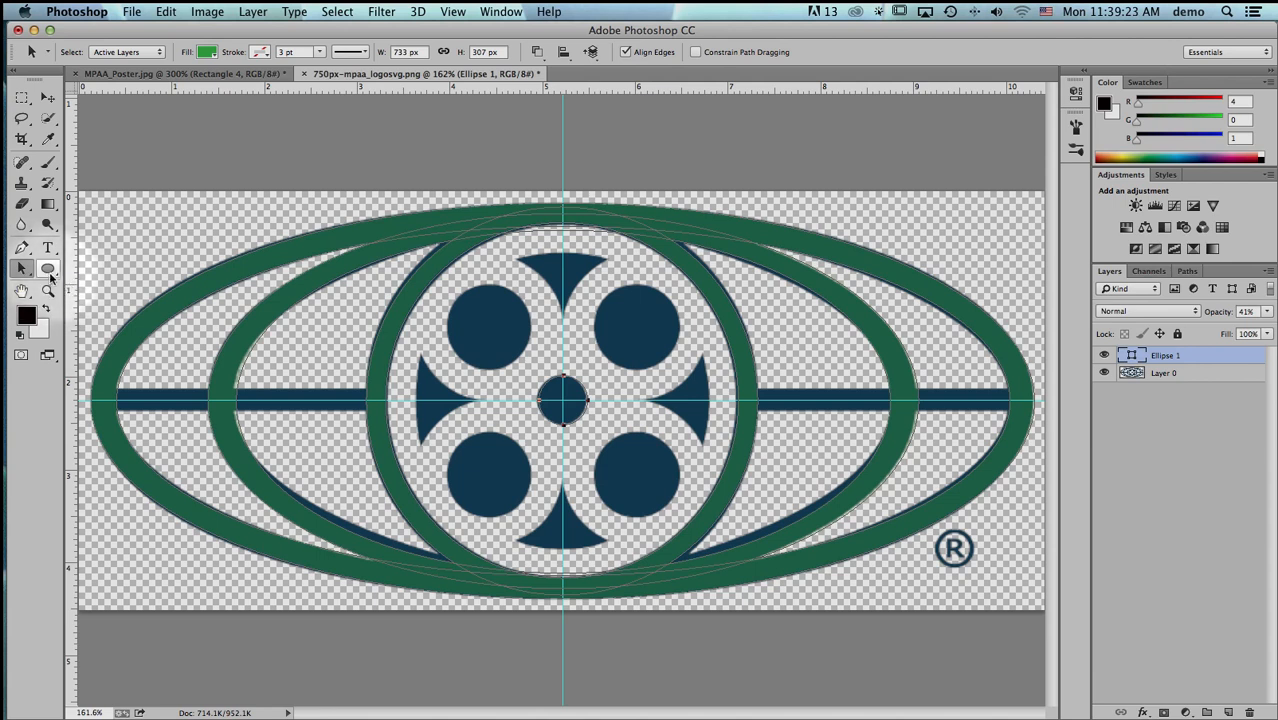
left_click(53, 269)
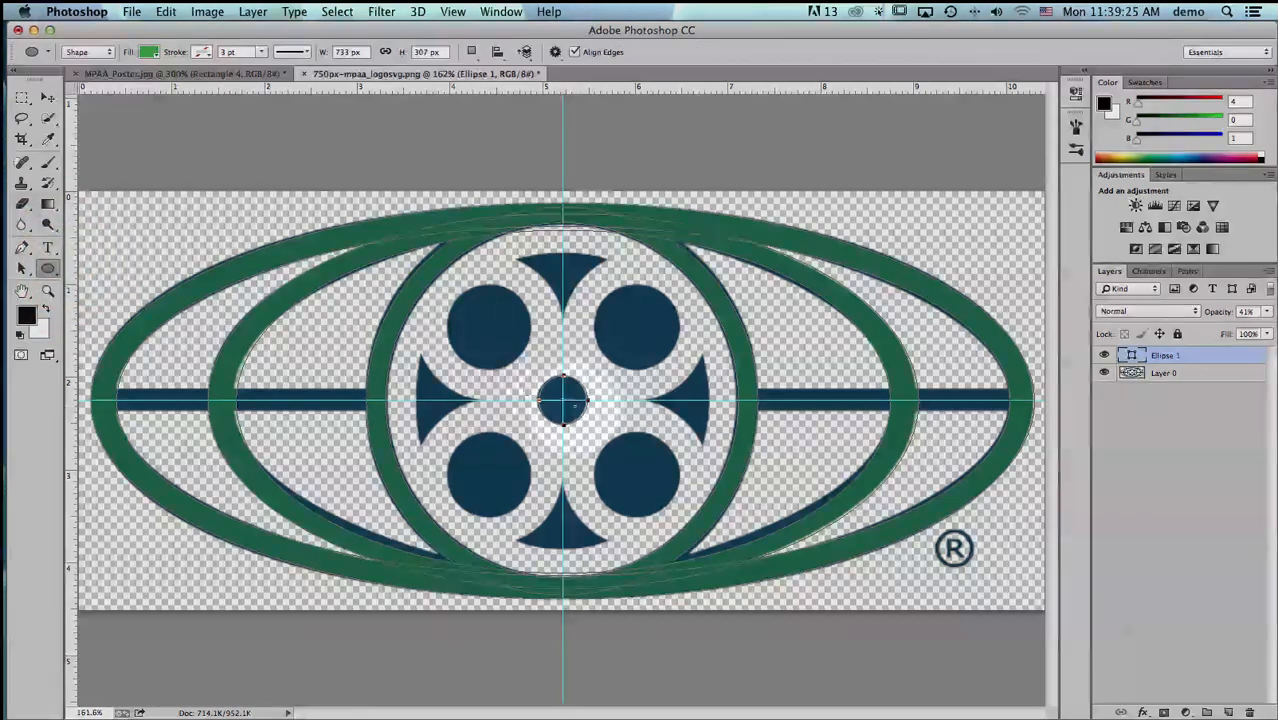
left_click(470, 52)
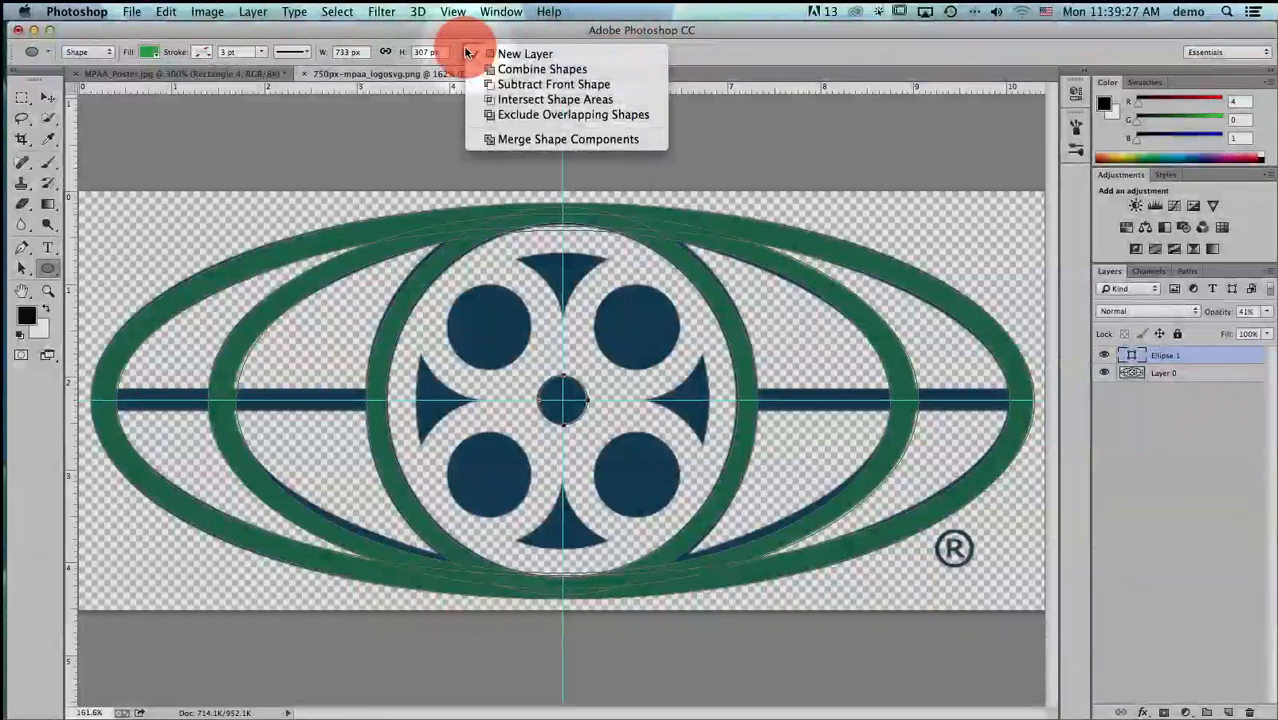
left_click(482, 60)
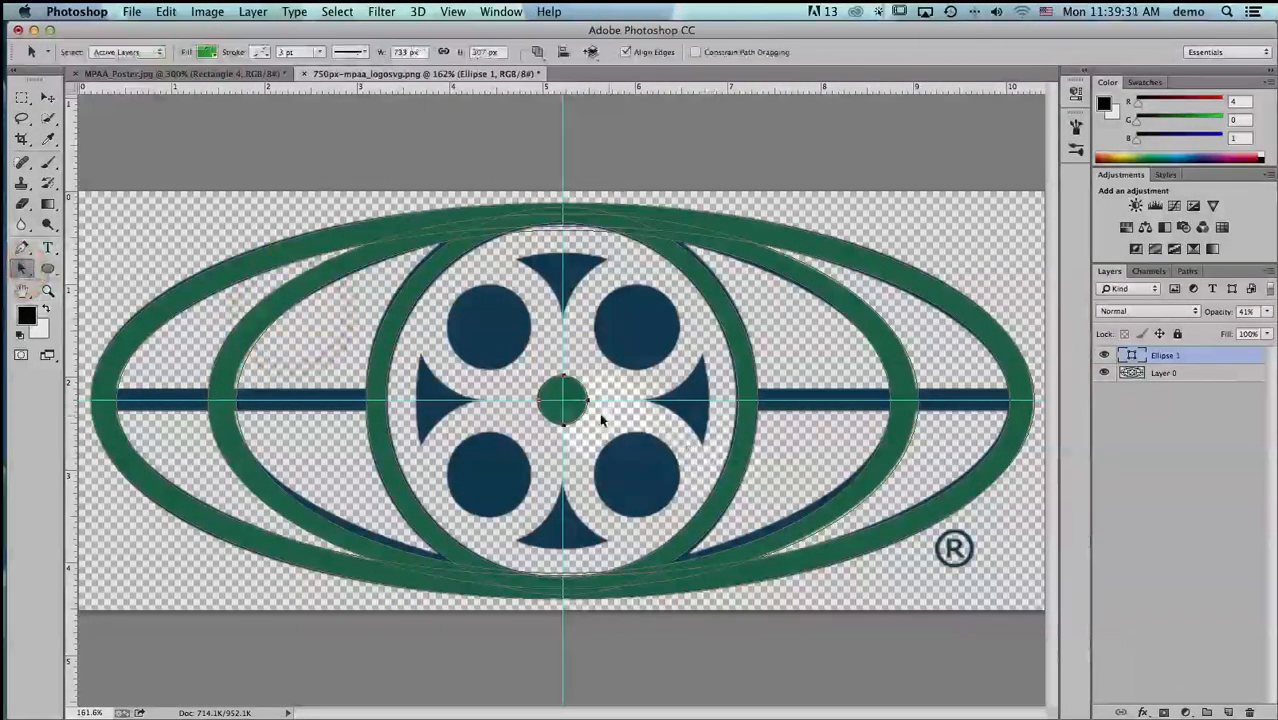
- Nudge the central hub circle slightly left to align it with the logo, and deselect its path
key("Left")
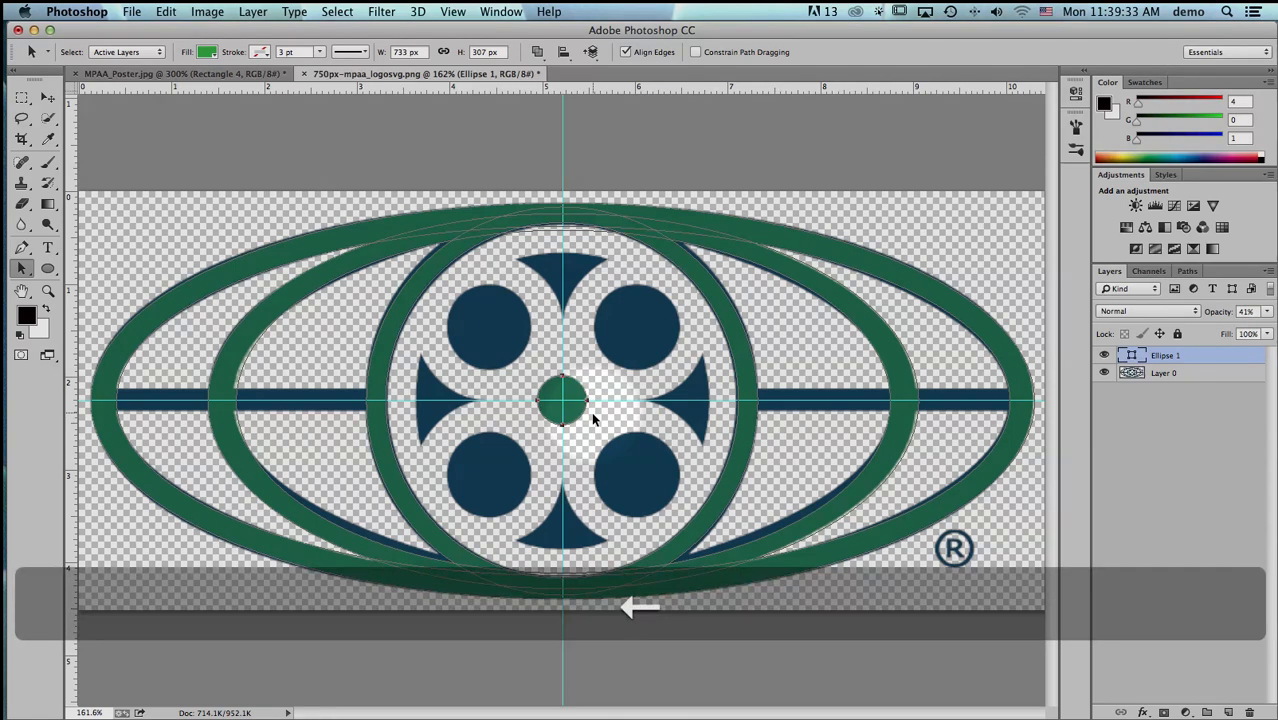
left_click(490, 332)
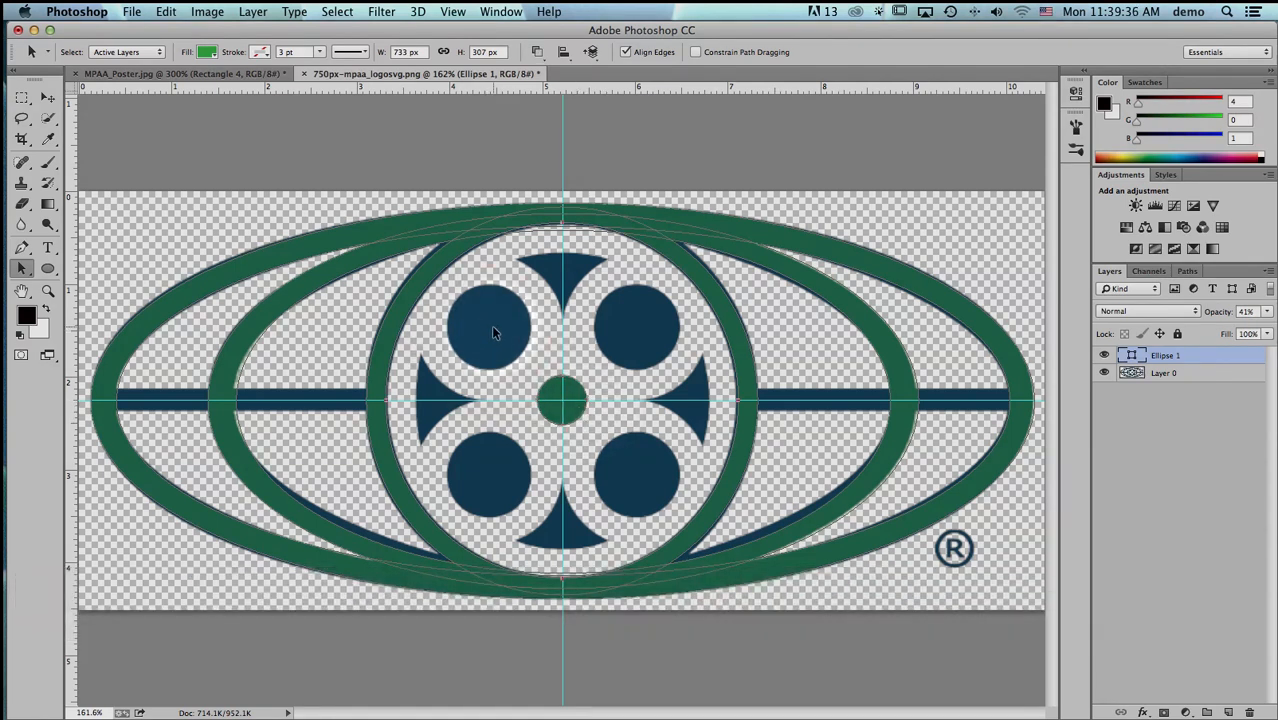
- Try to draw a circle over the upper-left reel hole as a new layer, and undo it
left_click(47, 268)
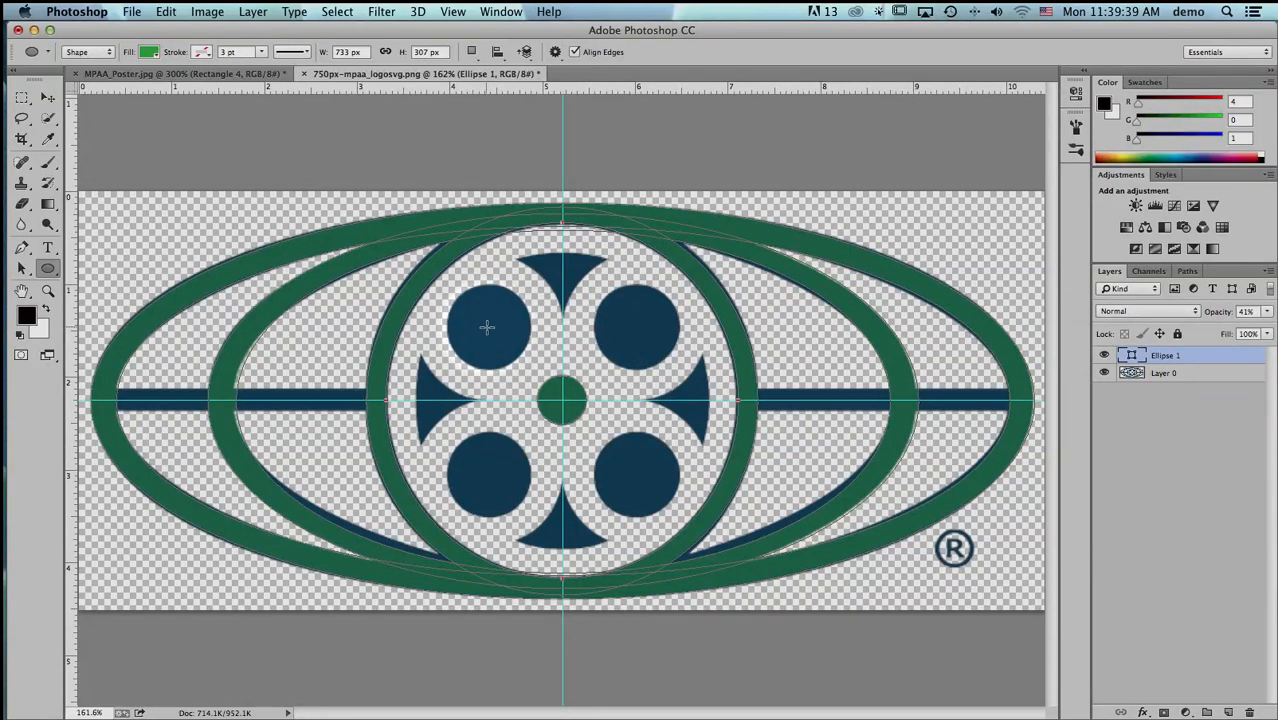
left_click_drag(489, 326, 532, 370)
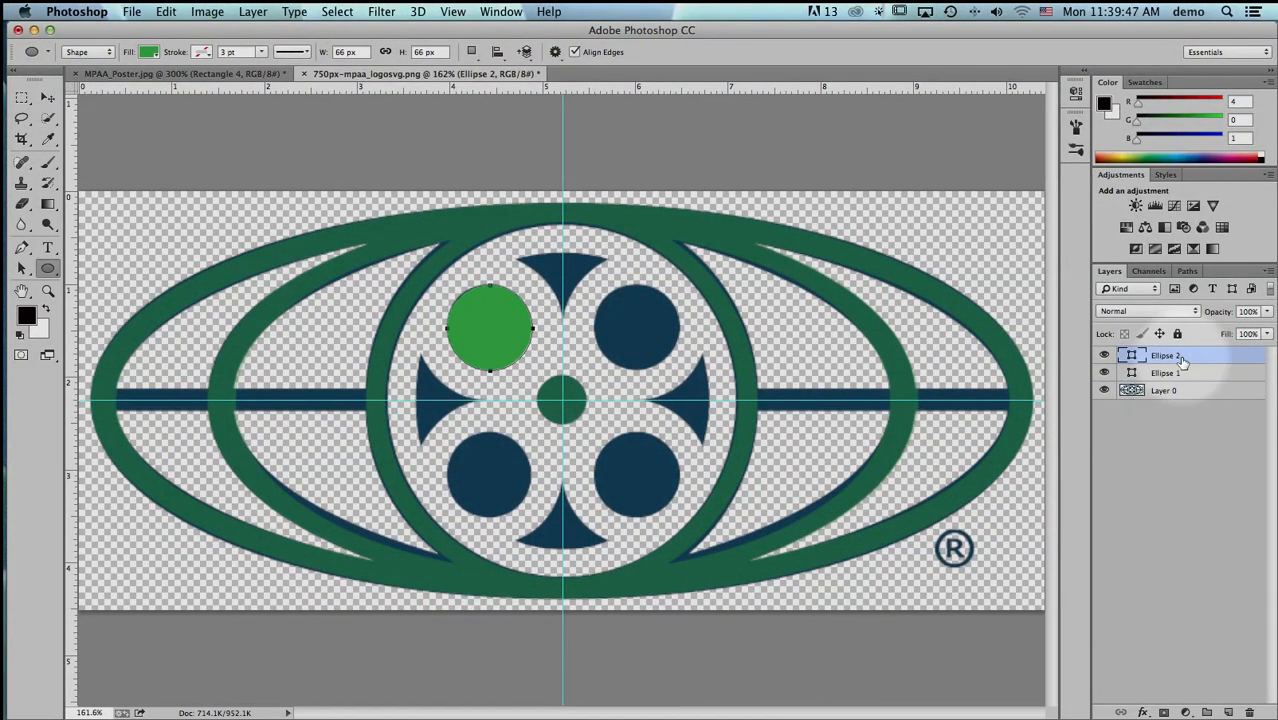
key("ctrl+z")
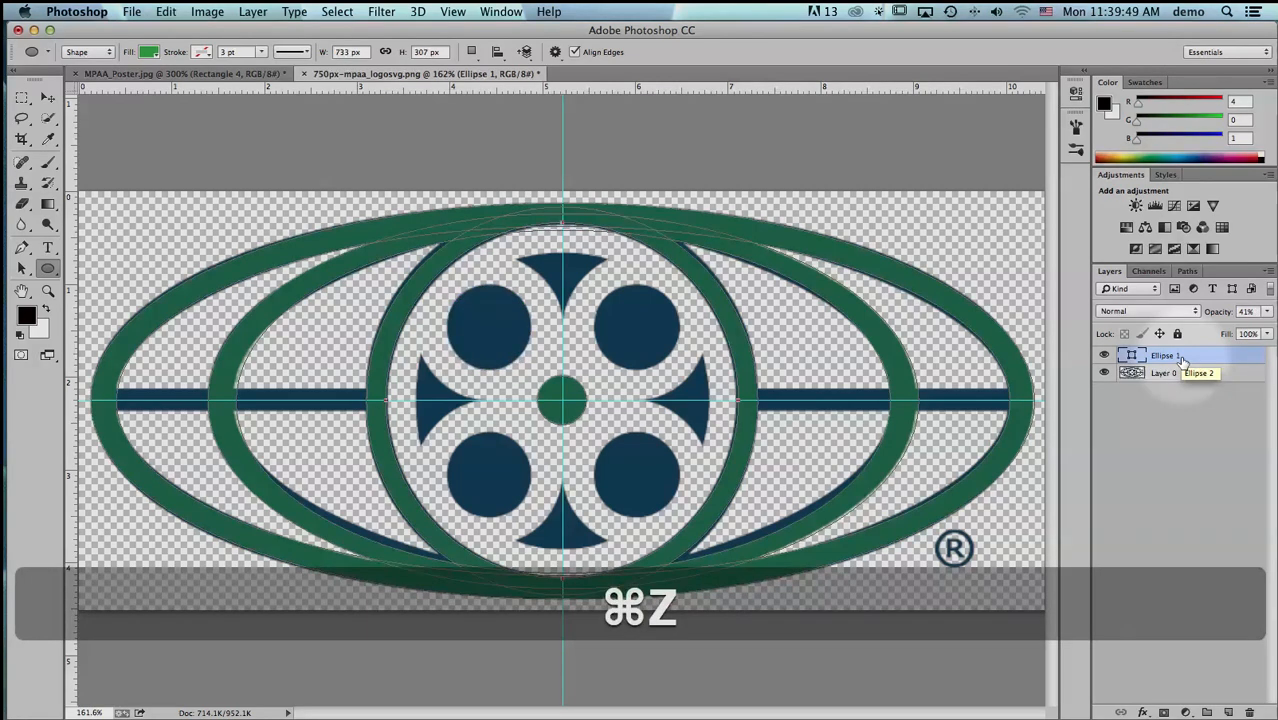
- Try Combine Shapes on the reel ring's inner ellipse, and restore it to Subtract Front Shape
left_click(471, 51)
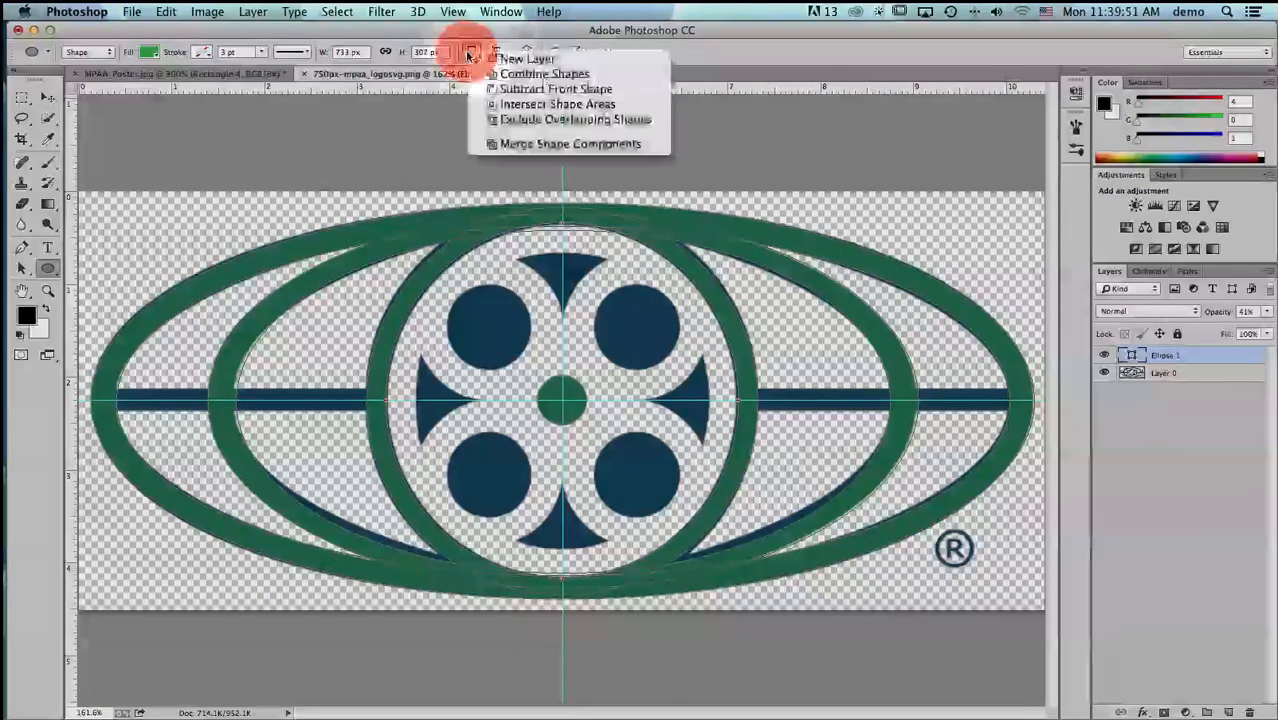
left_click(491, 78)
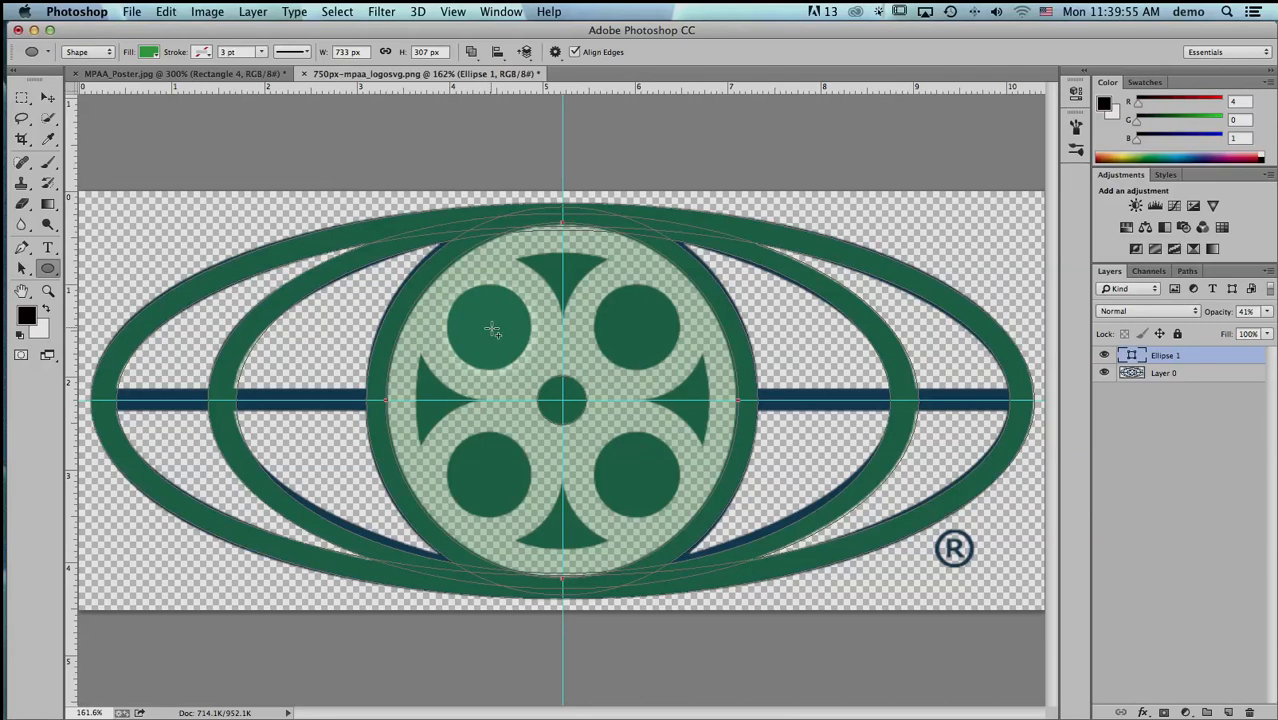
left_click(471, 51)
left_click(484, 89)
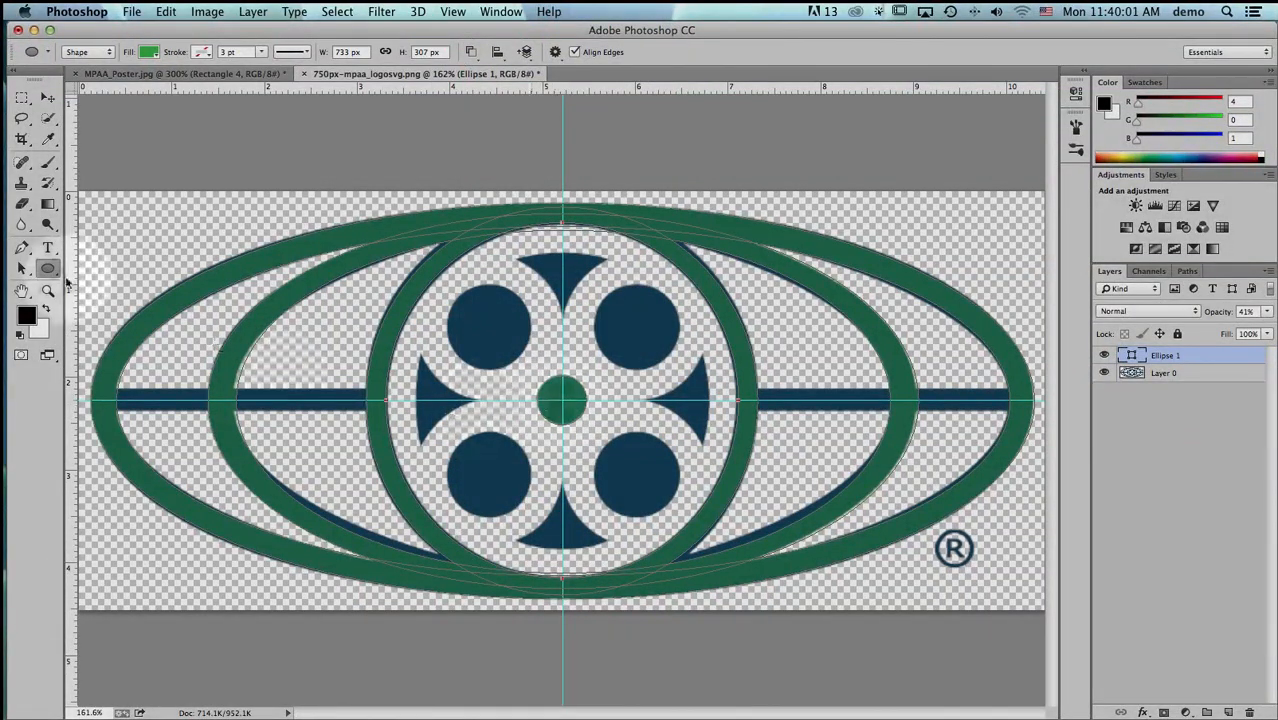
- With the hub circle's path selected, draw a circle about 0.89 in wide over the upper-left reel hole using Combine Shapes
left_click(22, 268)
left_click(562, 400)
left_click(537, 52)
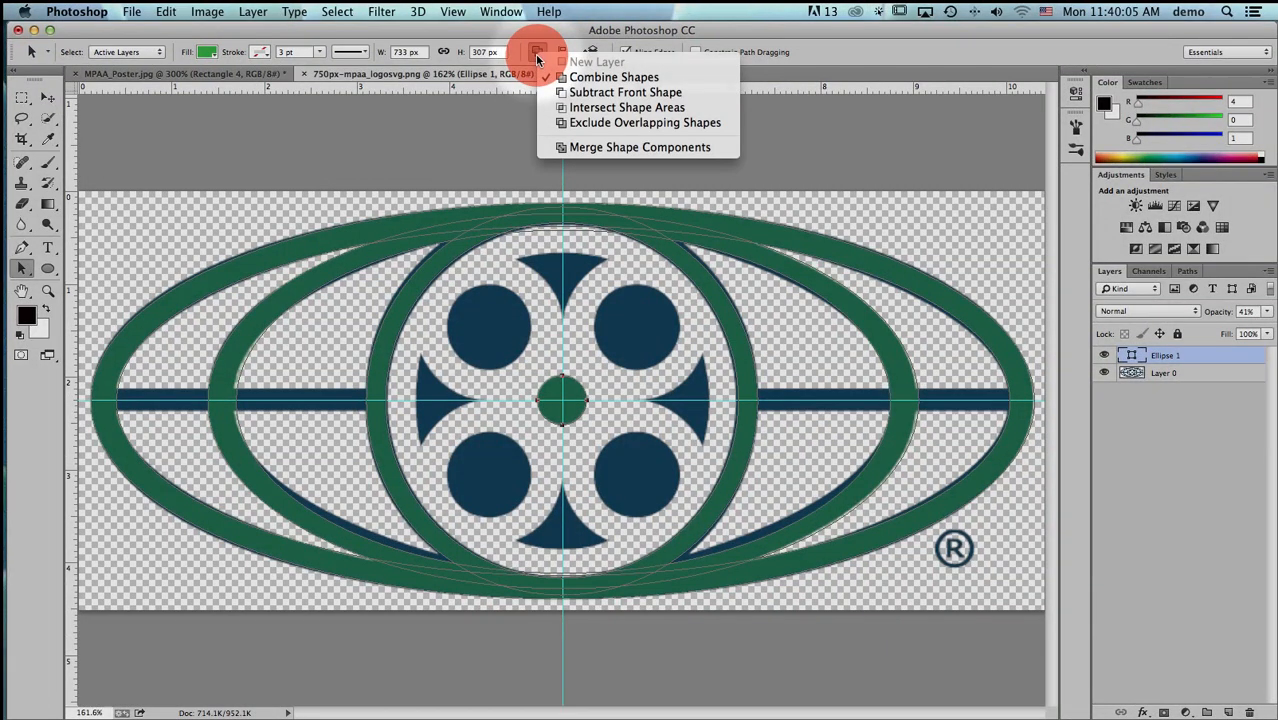
left_click(537, 56)
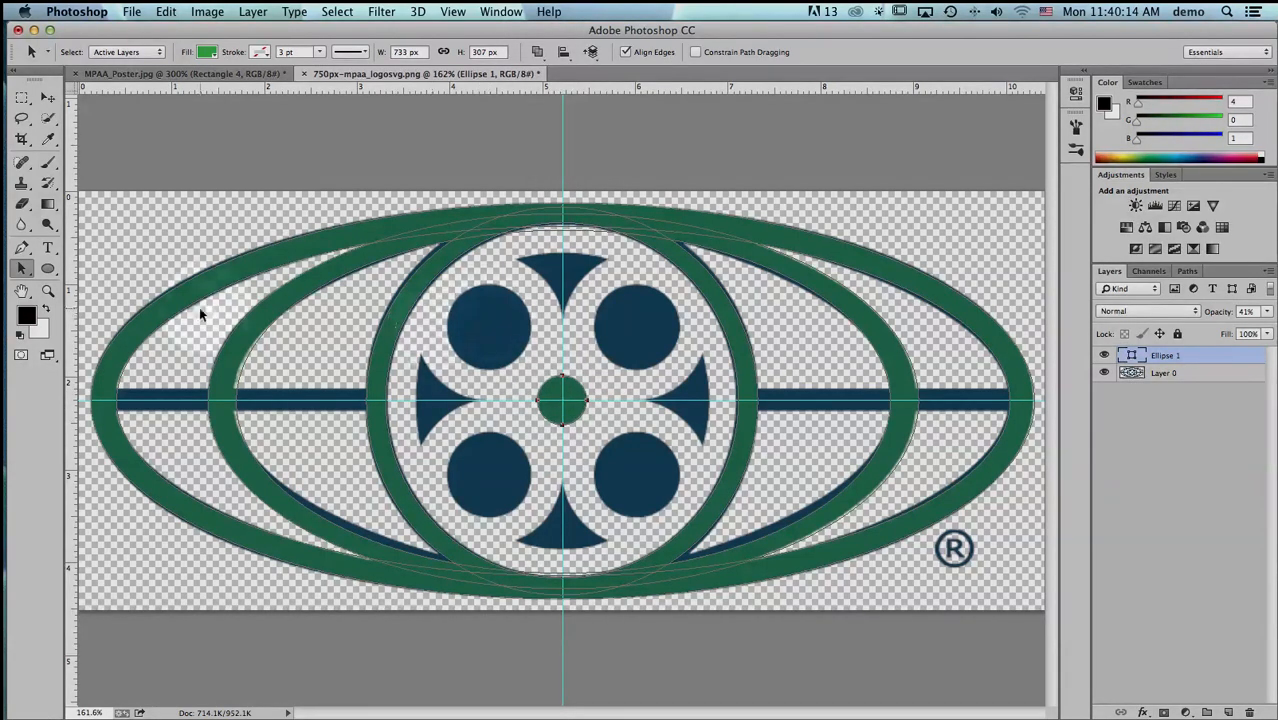
left_click(47, 268)
left_click(474, 54)
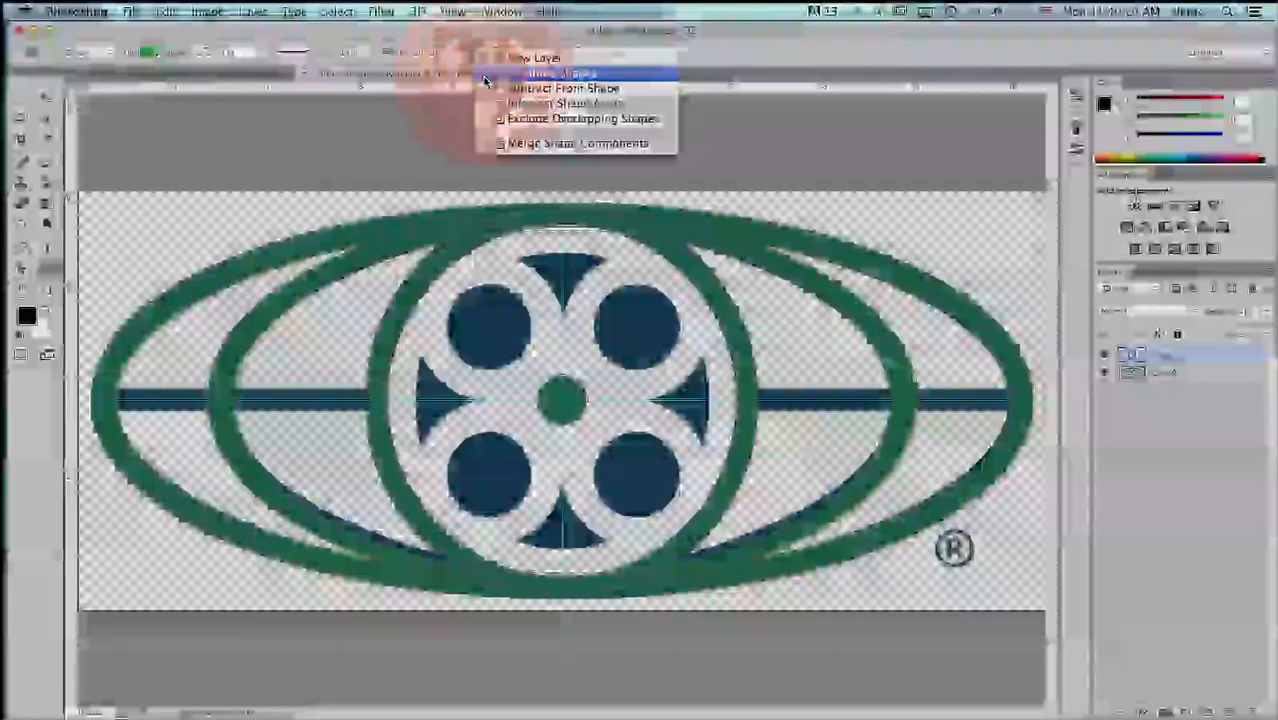
left_click(485, 75)
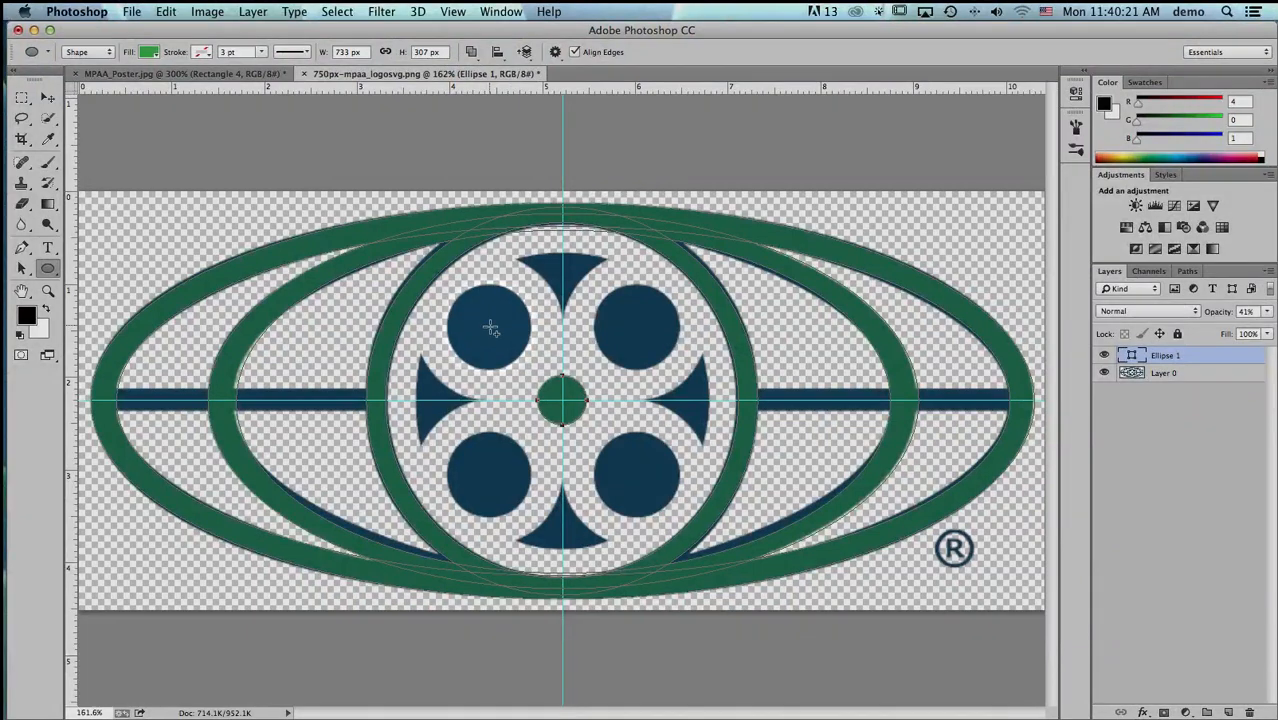
left_click_drag(490, 328, 533, 373)
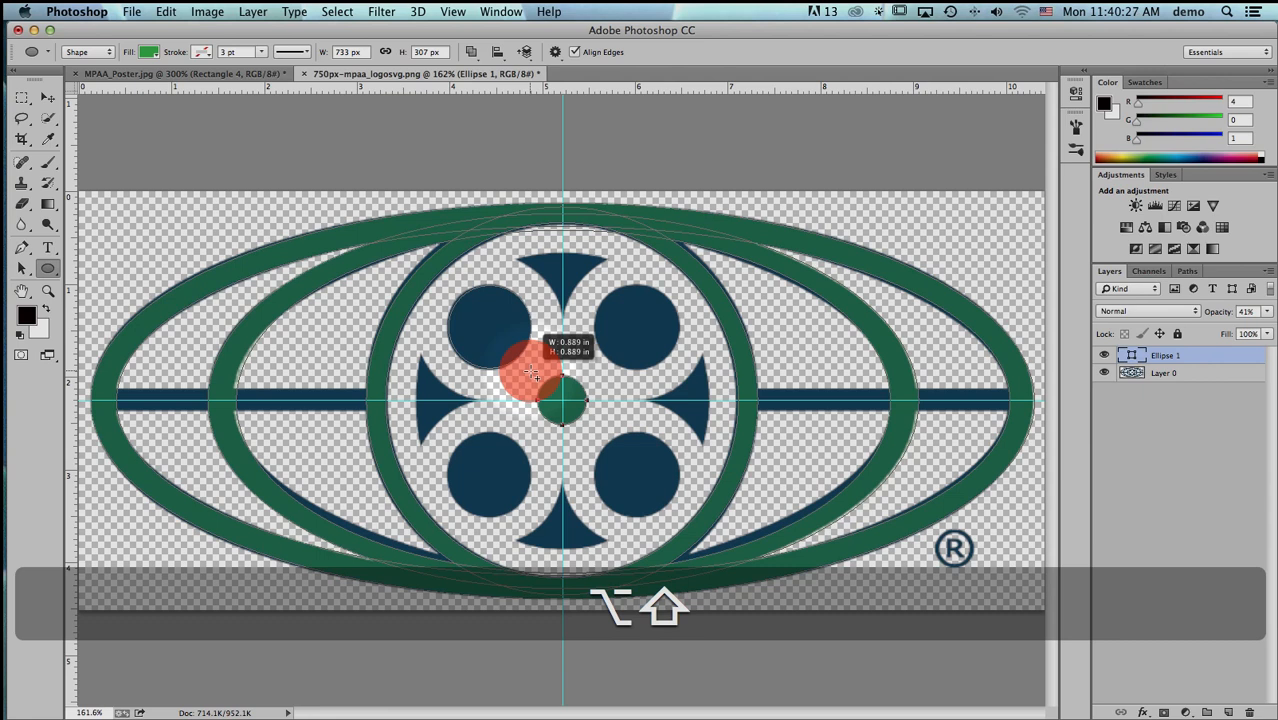
left_click_drag(533, 373, 533, 373)
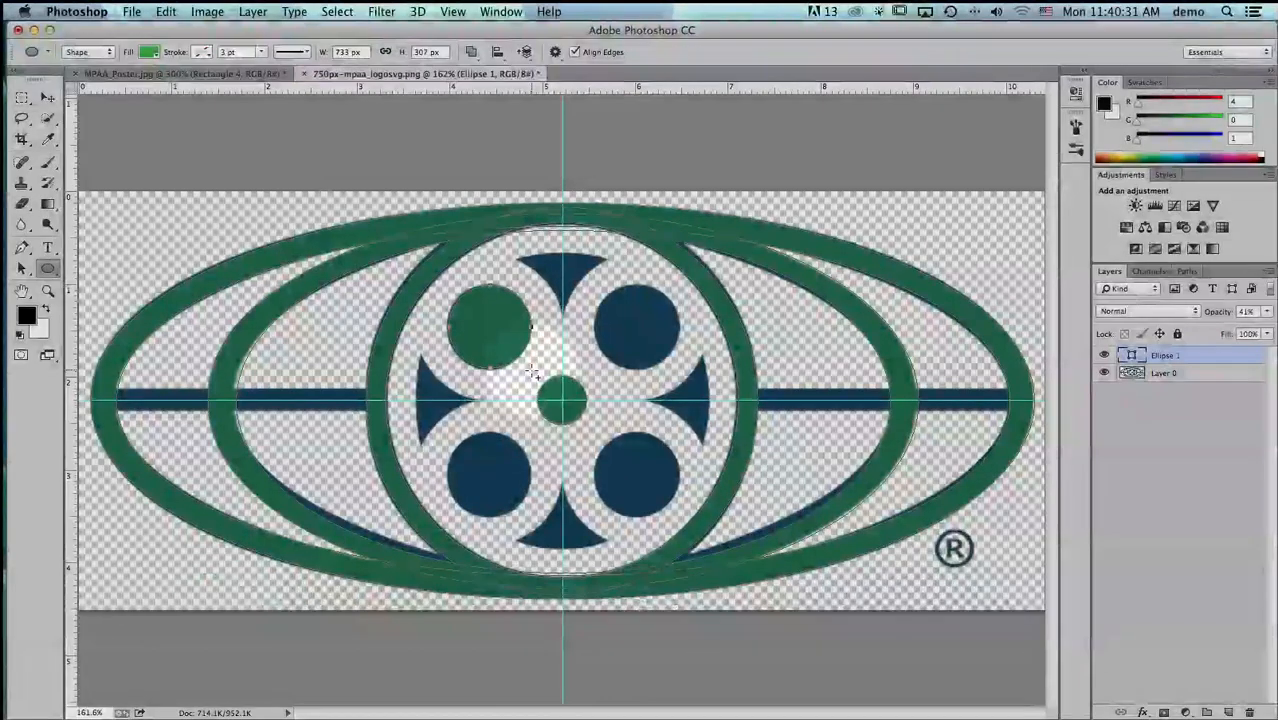
- Nudge the upper-left reel hole circle slightly left to align it with the logo
key("Left")
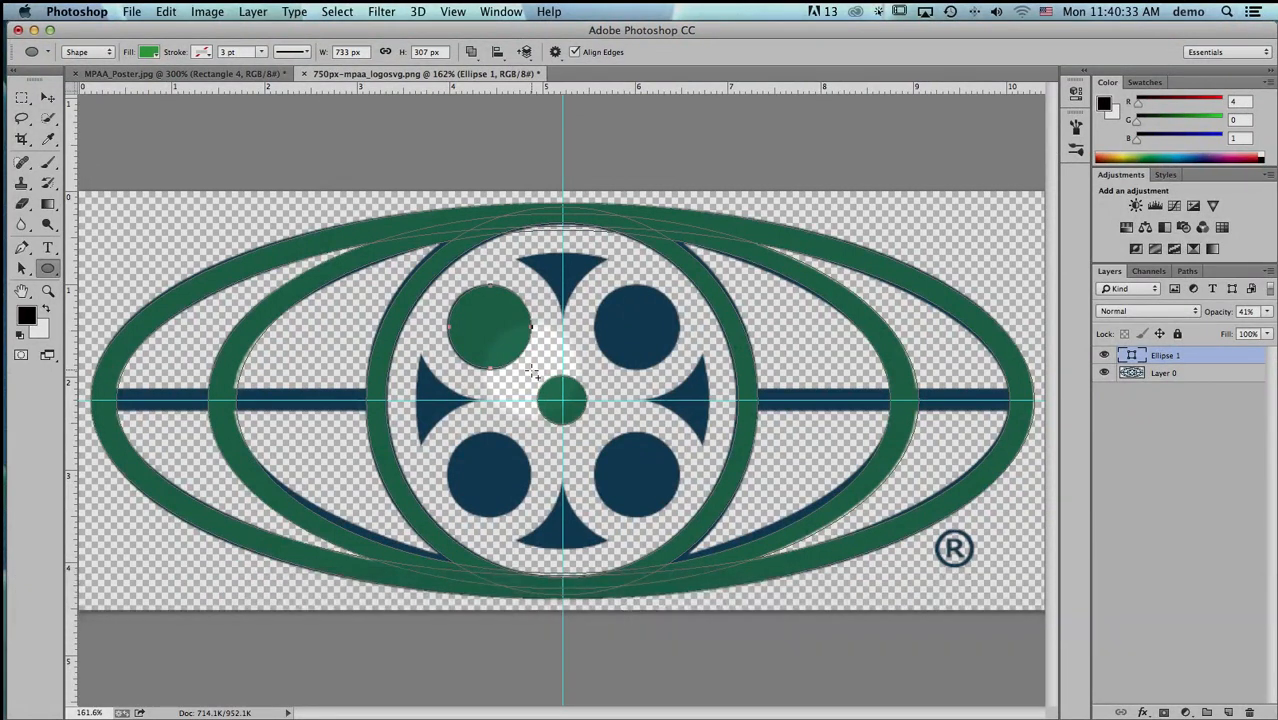
left_click(21, 268)
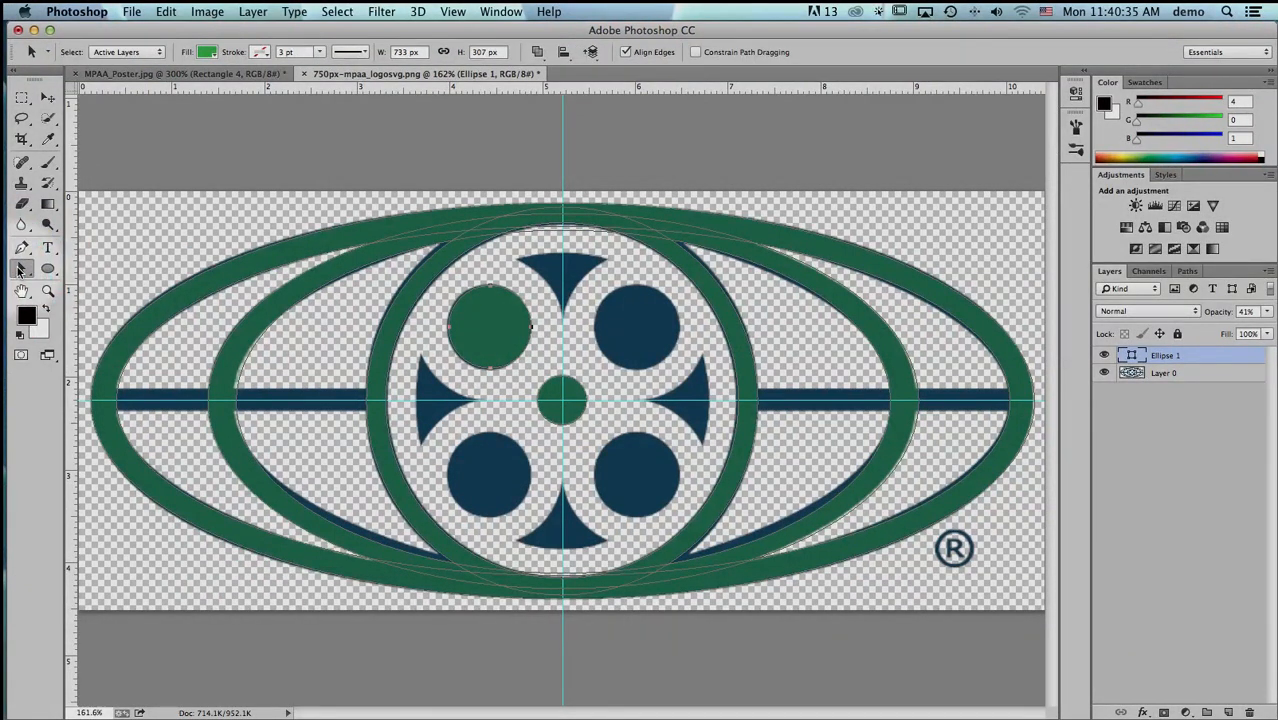
key("Left")
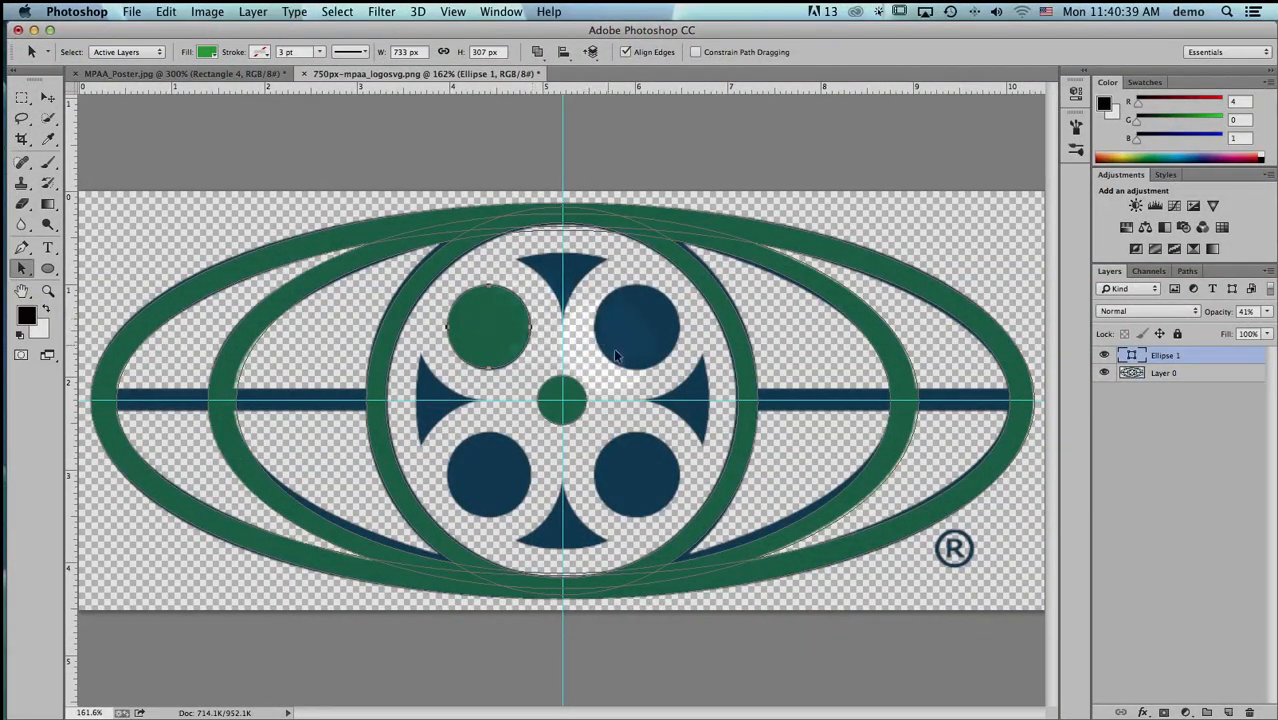
- Duplicate the upper-left reel hole circle horizontally onto the upper-right hole
key("alt")
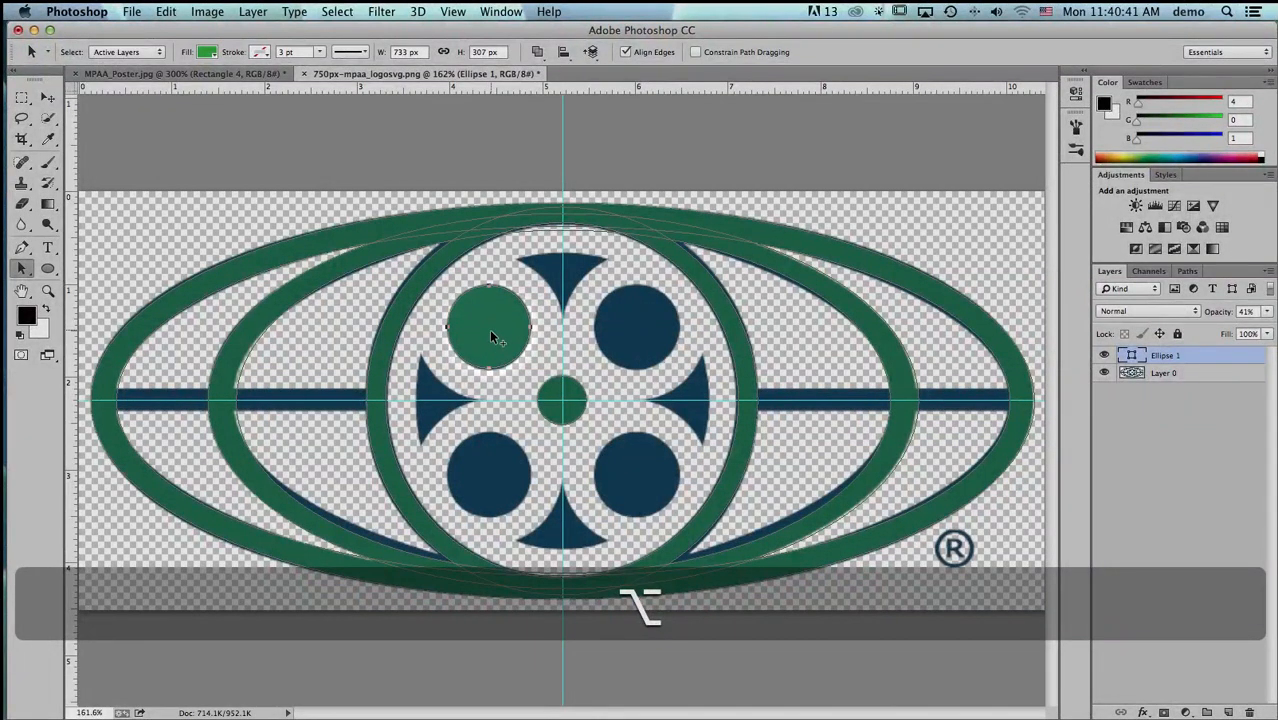
left_click_drag(491, 341, 636, 343)
key("shift")
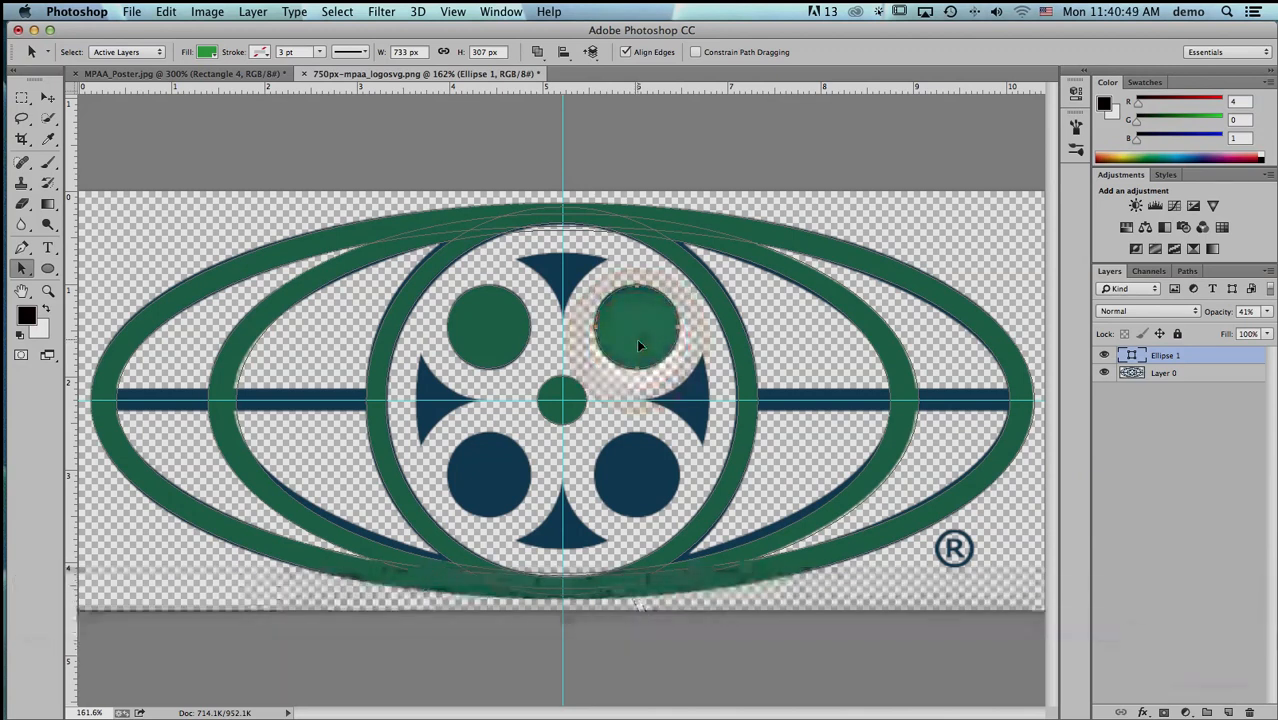
key("shift")
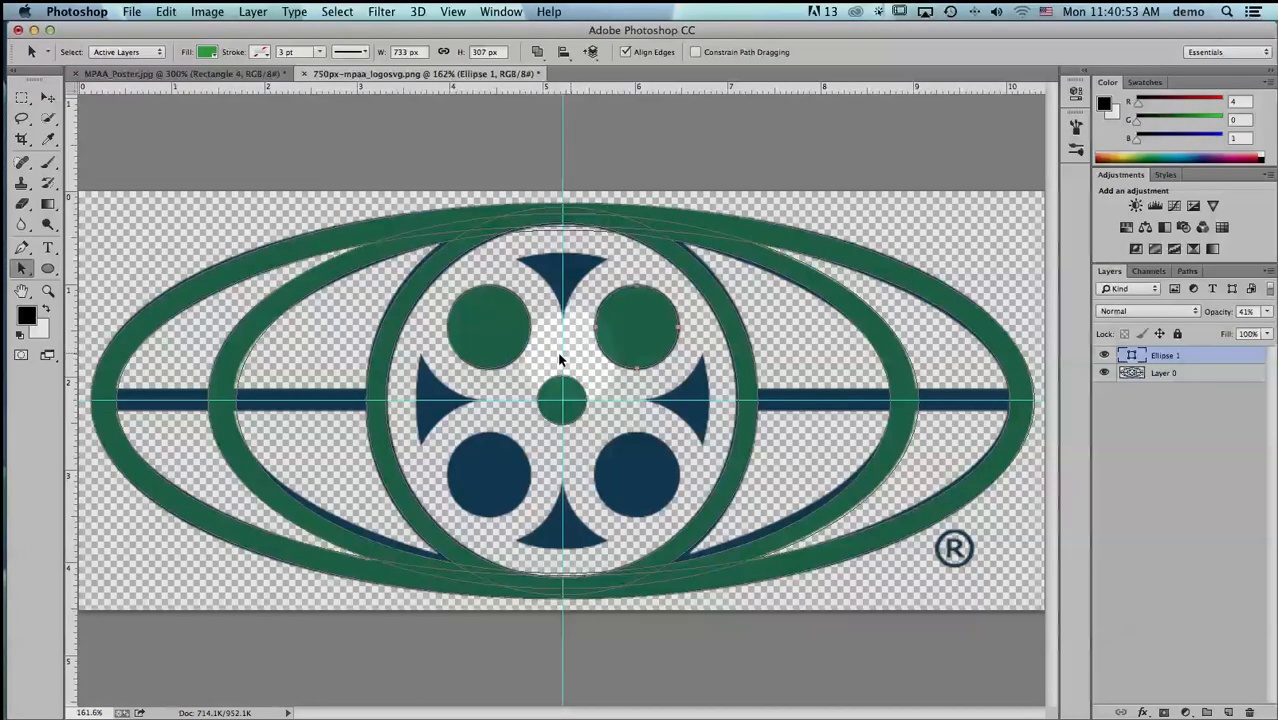
- Select both upper reel hole circles and duplicate them straight down onto the two lower holes
key("shift")
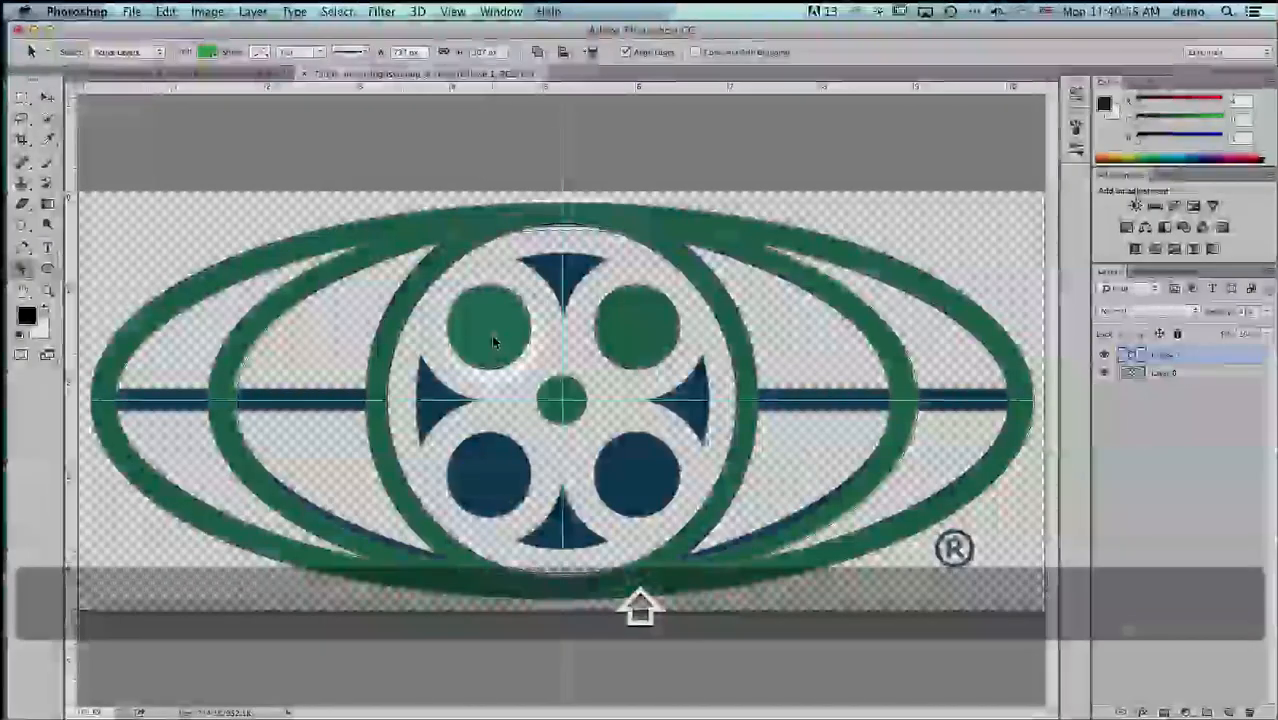
left_click(487, 338, "shift")
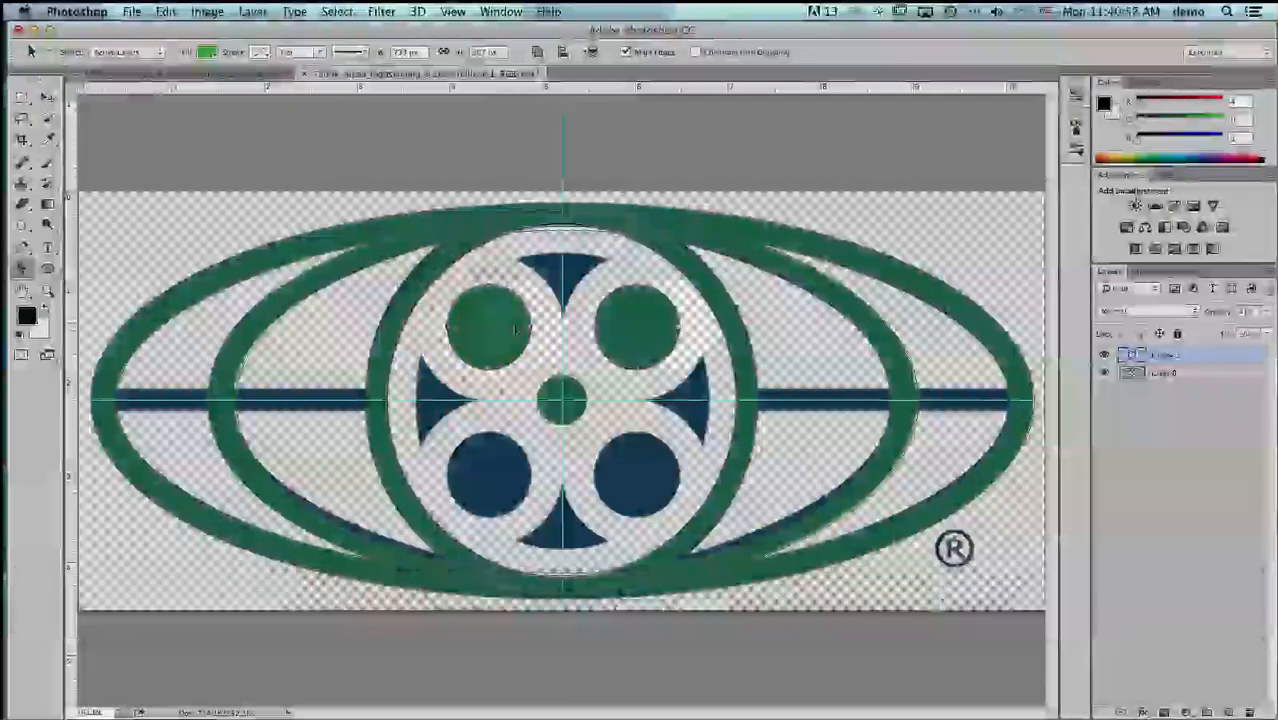
key("alt")
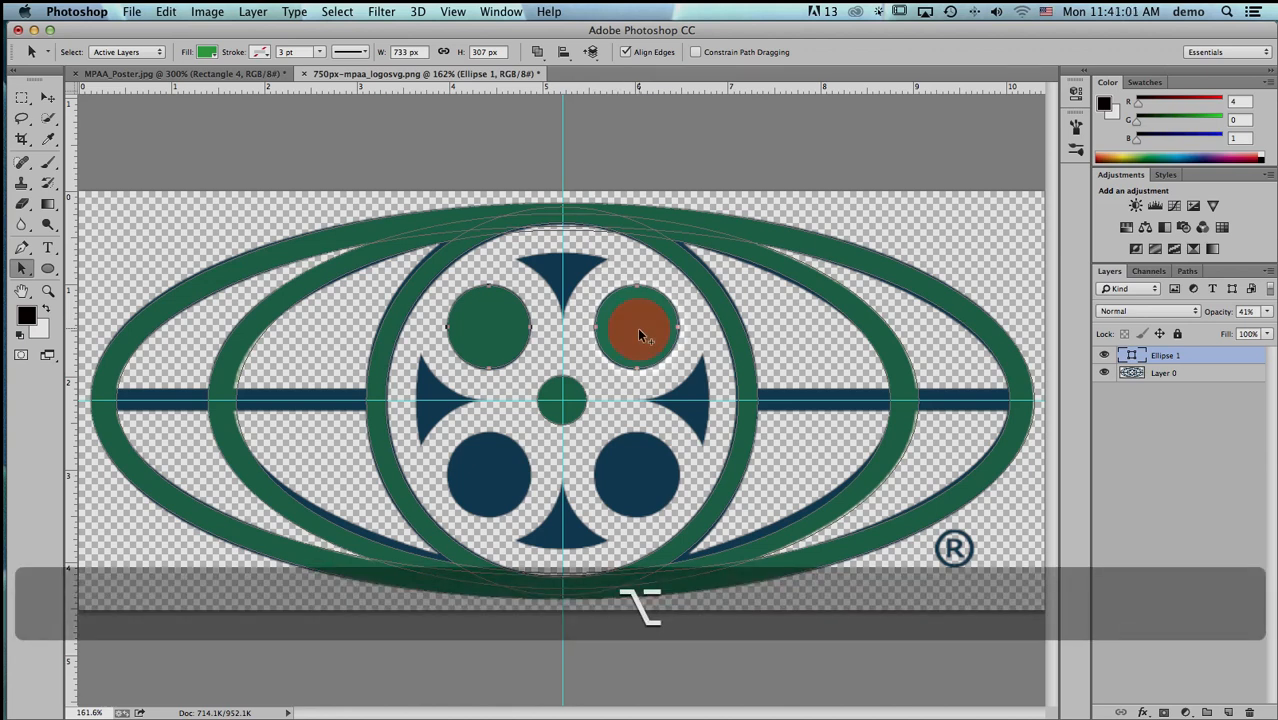
left_click_drag(641, 335, 643, 478)
key("shift")
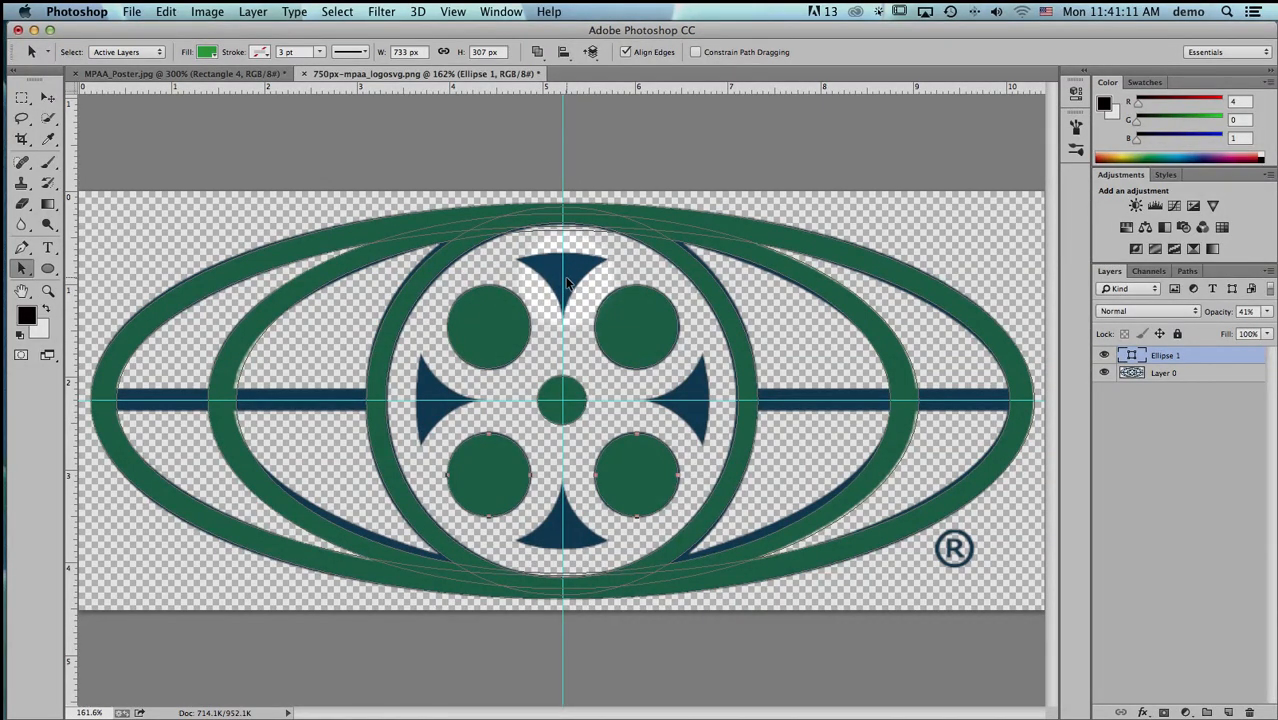
- Draw a closed three-point curved path with the Pen tool through the corners of the reel's top wedge
key("super+space")
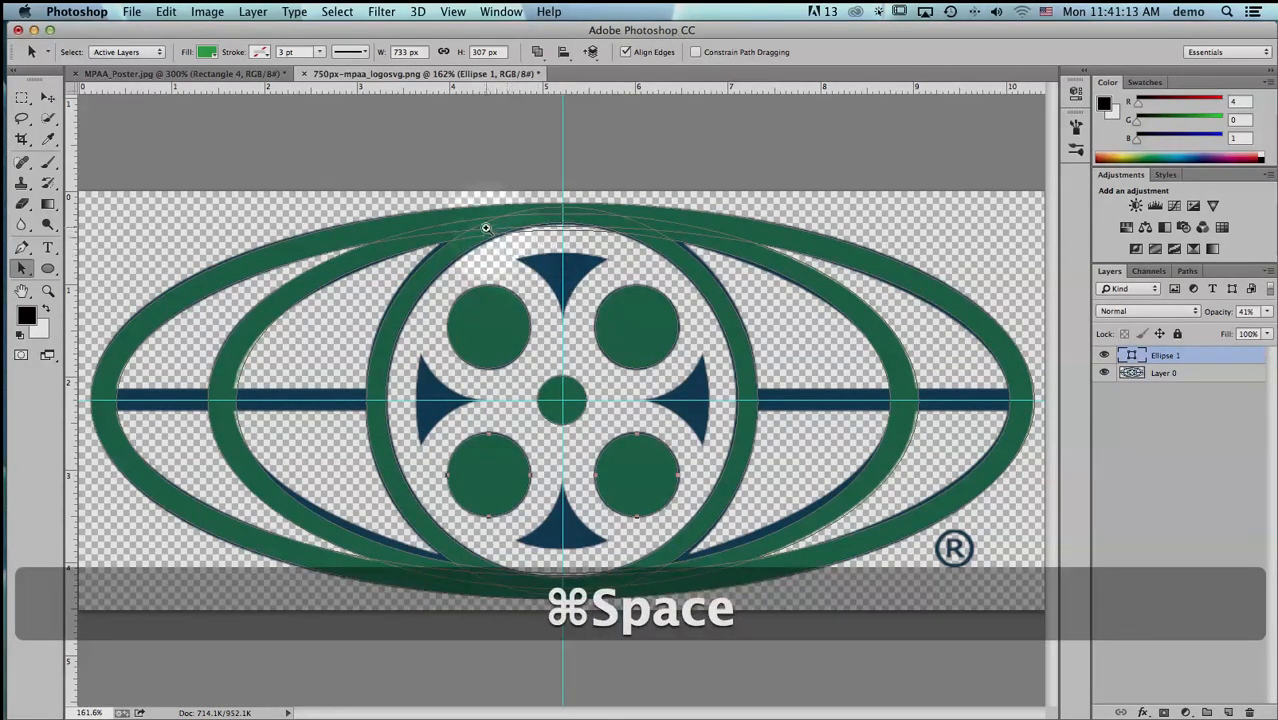
left_click_drag(614, 309, 655, 338)
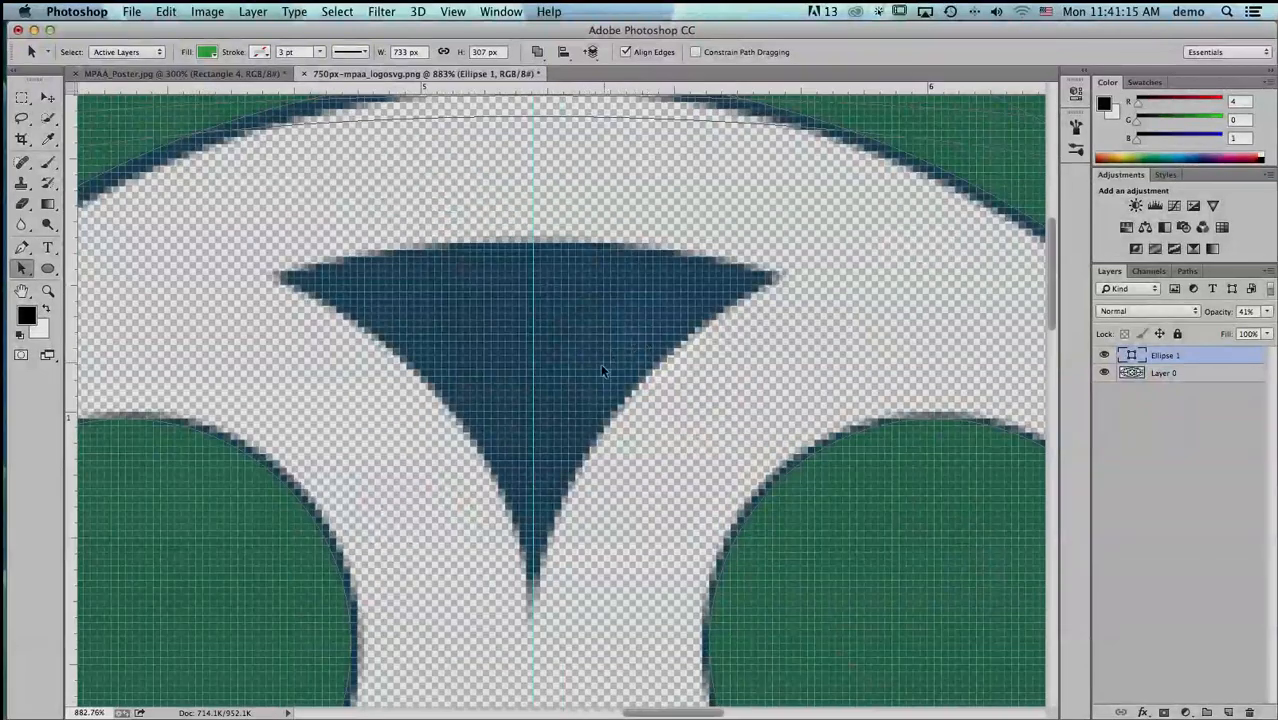
left_click(20, 250)
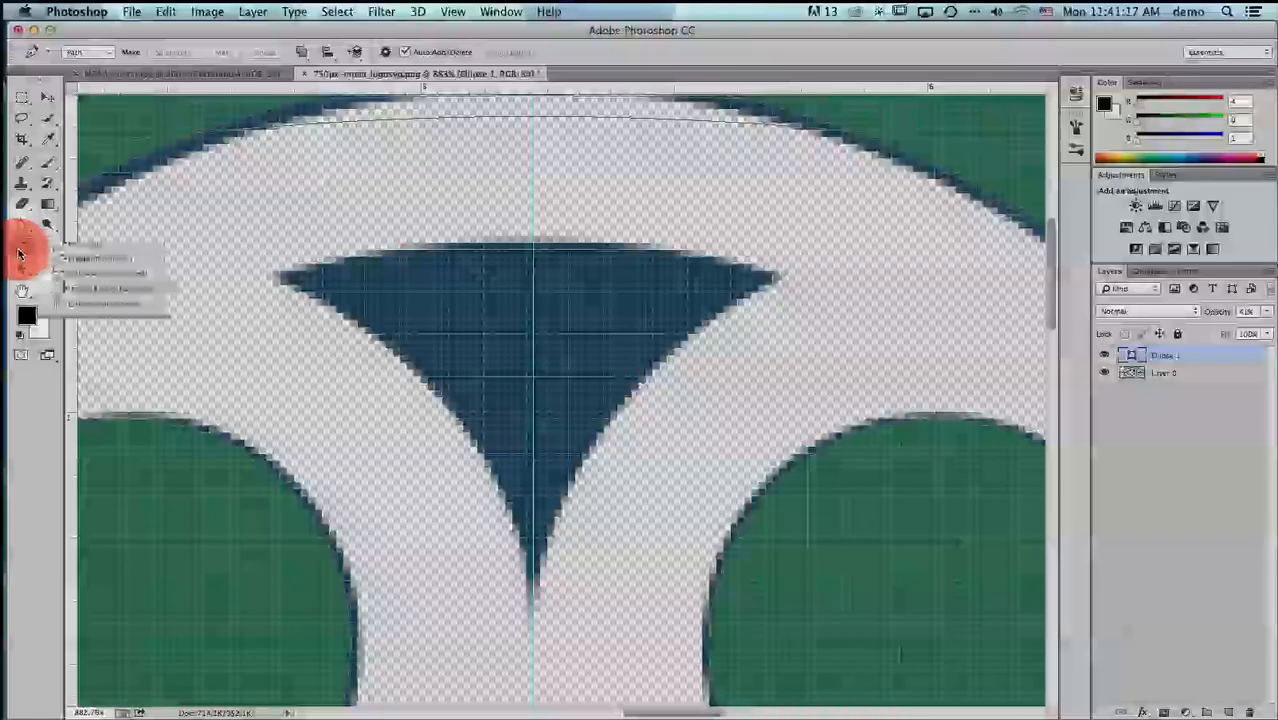
left_click_drag(20, 250, 84, 244)
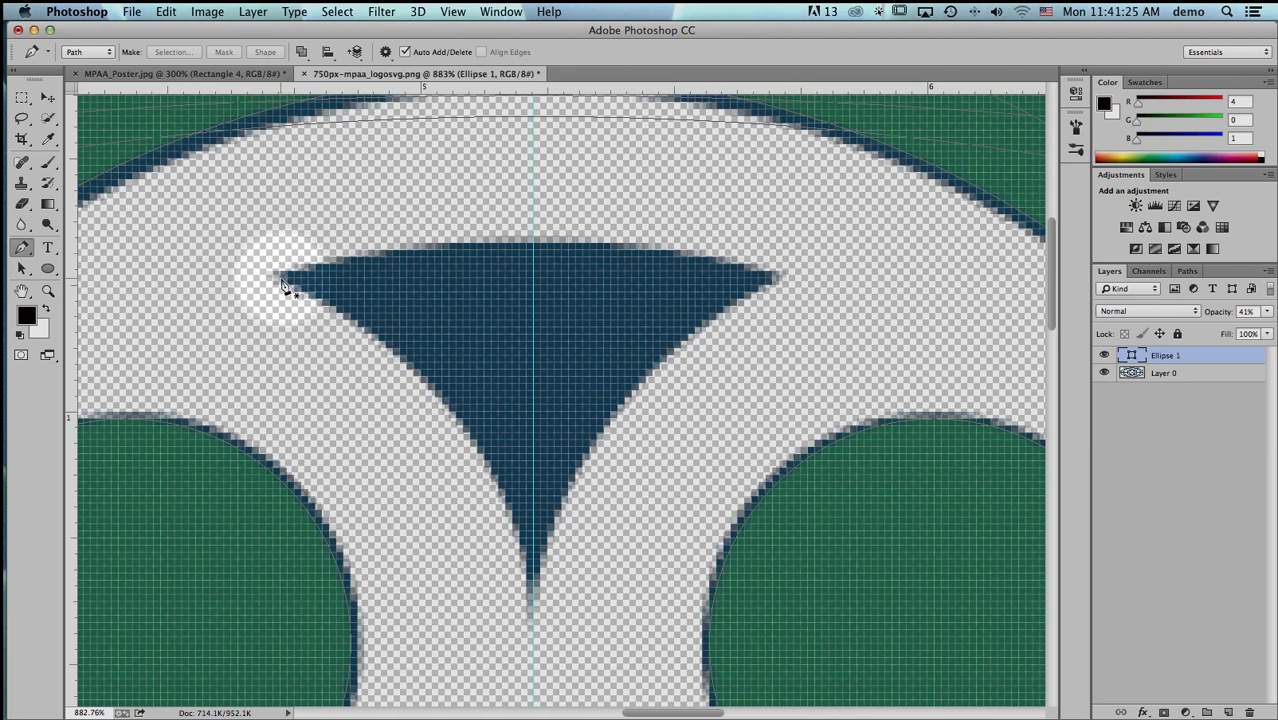
left_click_drag(281, 279, 300, 222)
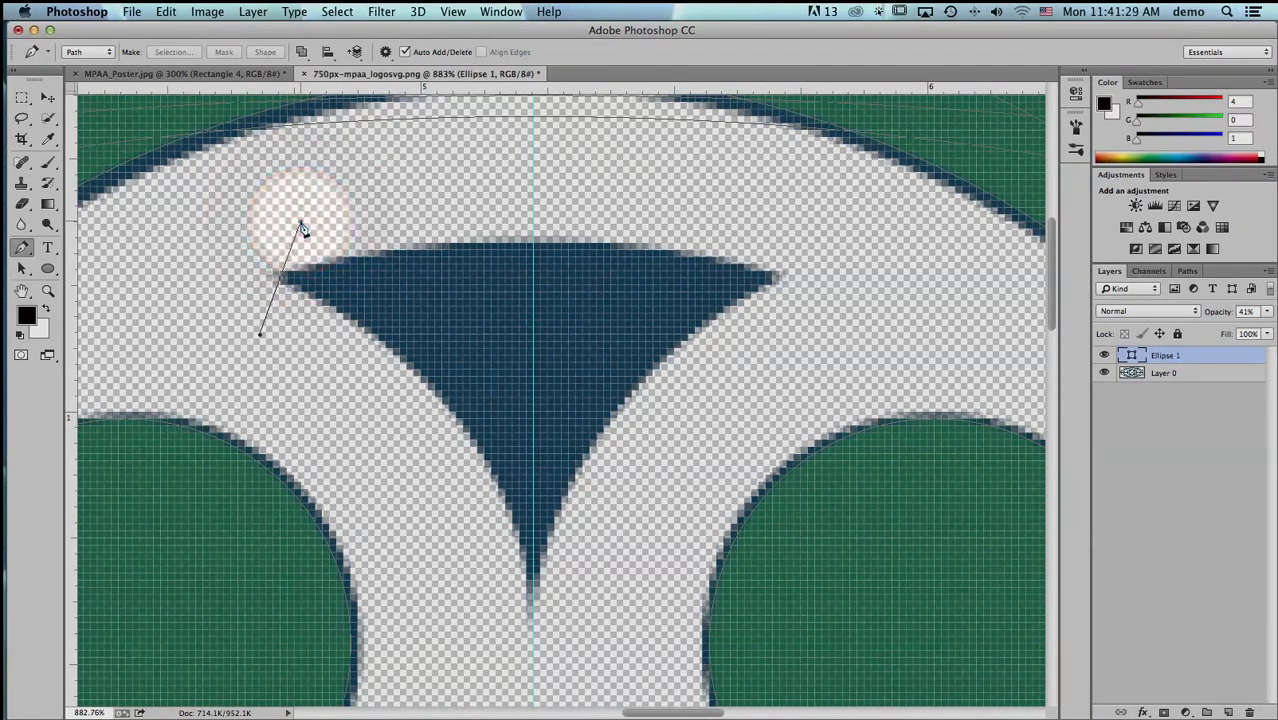
left_click_drag(778, 283, 791, 349)
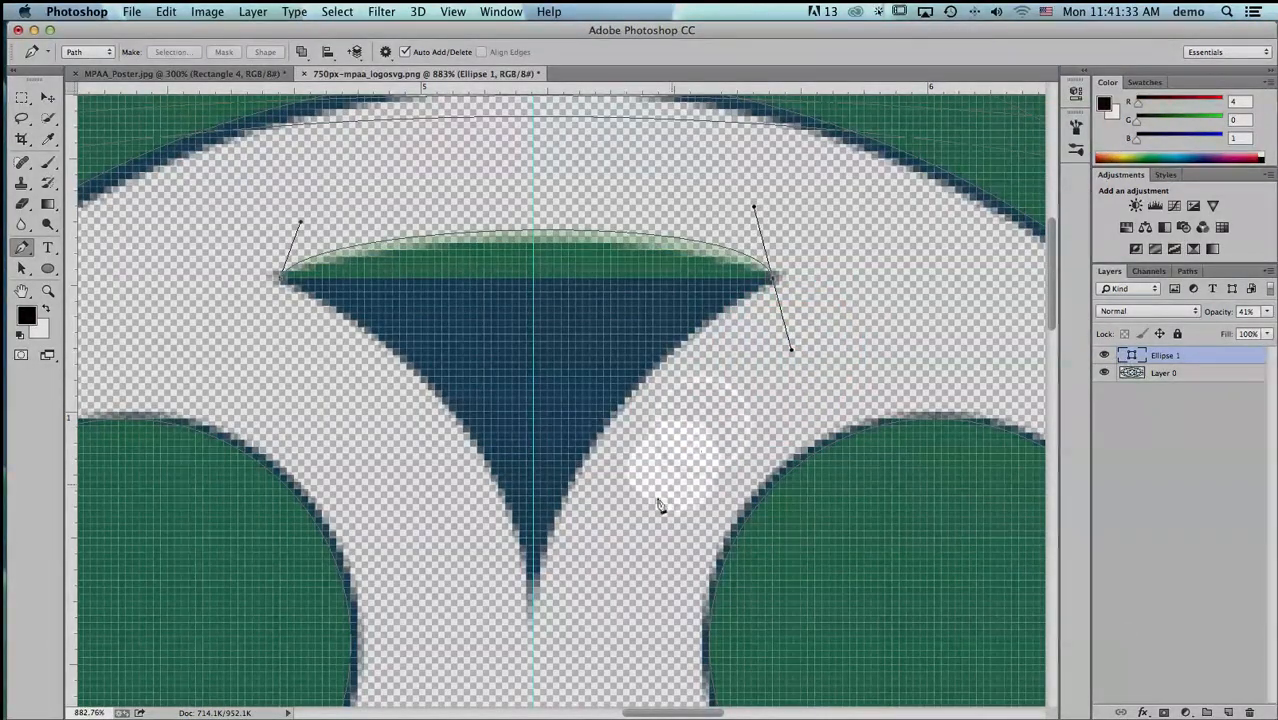
left_click_drag(534, 587, 502, 587)
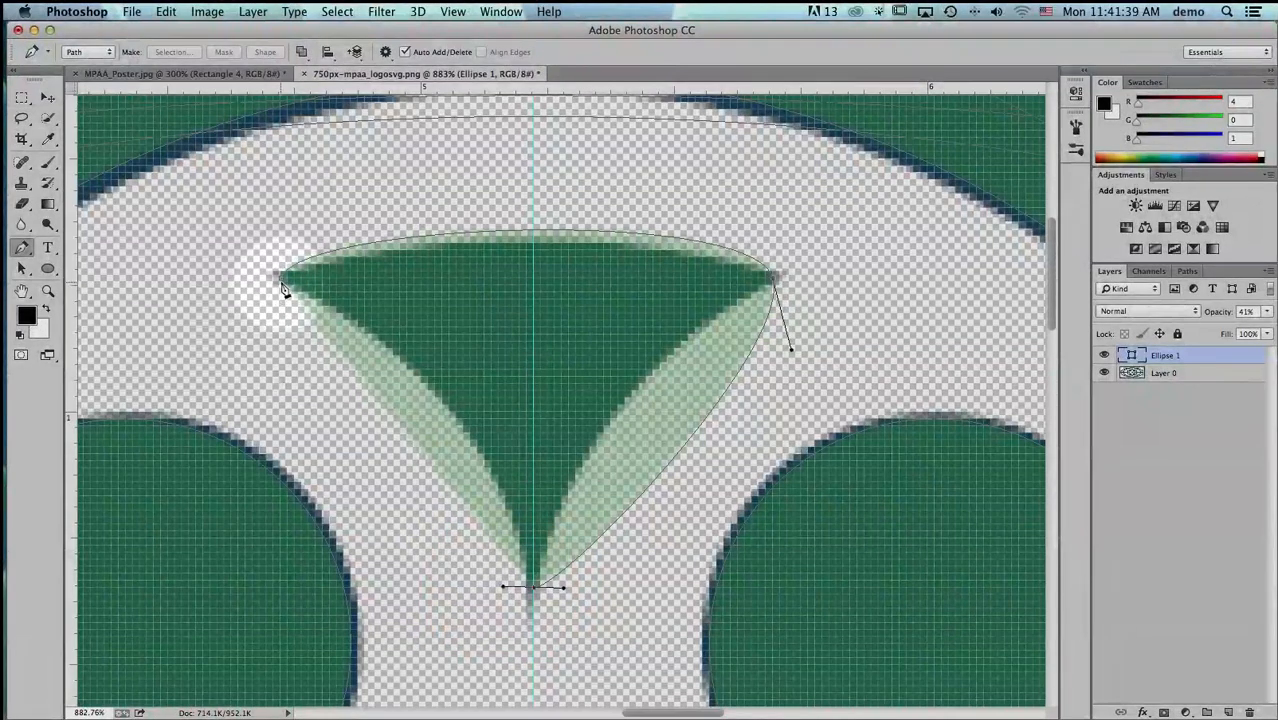
left_click(284, 280)
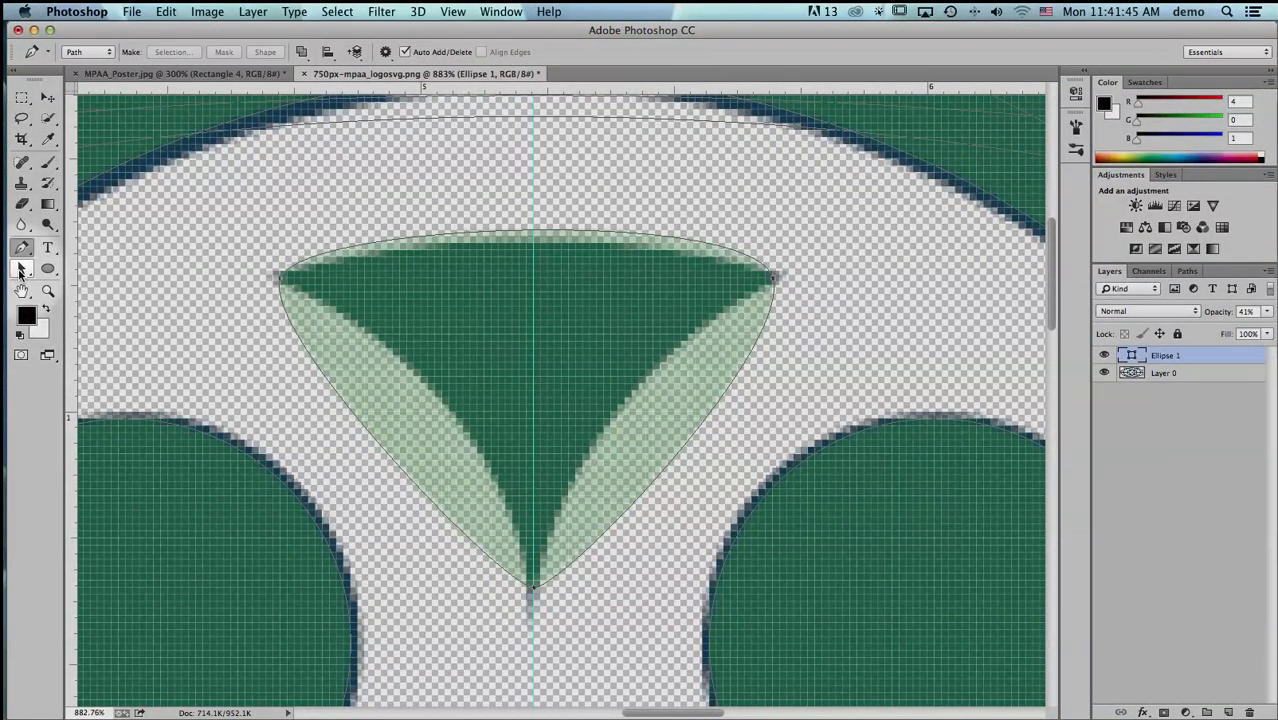
- Reposition the wedge path's two upper corner anchors onto the exact corners of the logo's top wedge with the Direct Selection tool
left_click(21, 270)
left_click_drag(20, 272, 101, 279)
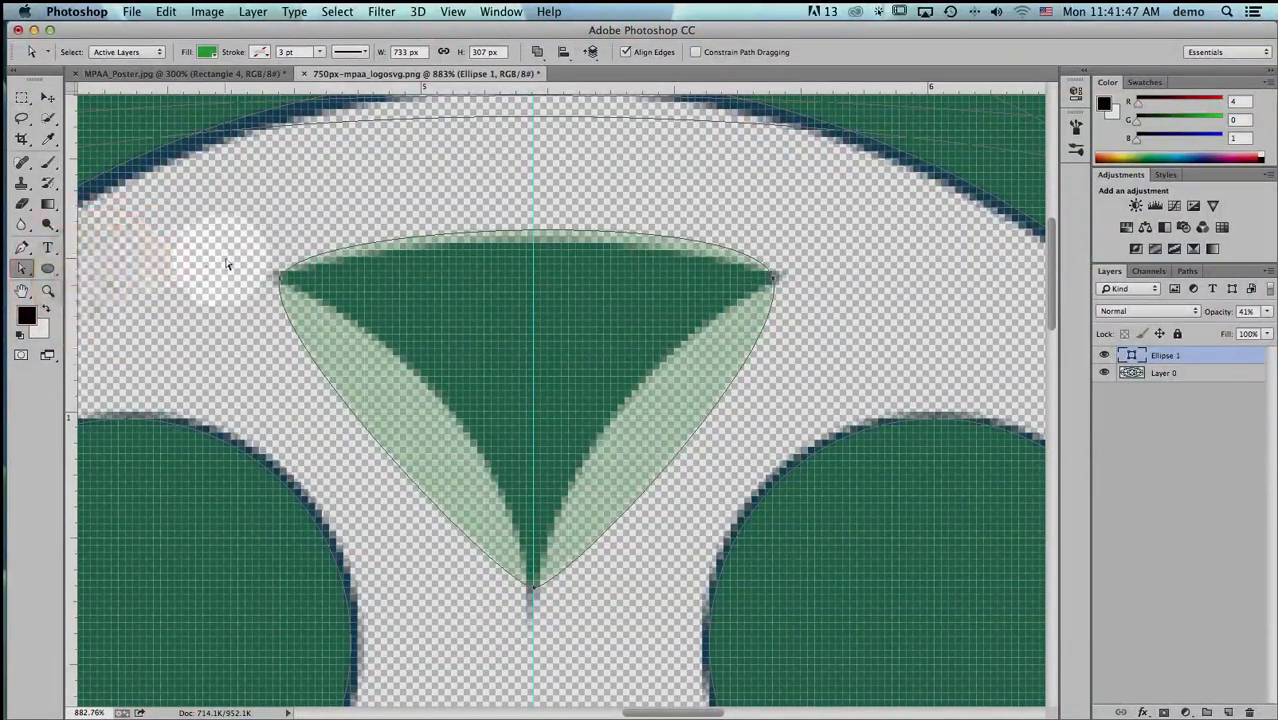
left_click(283, 283)
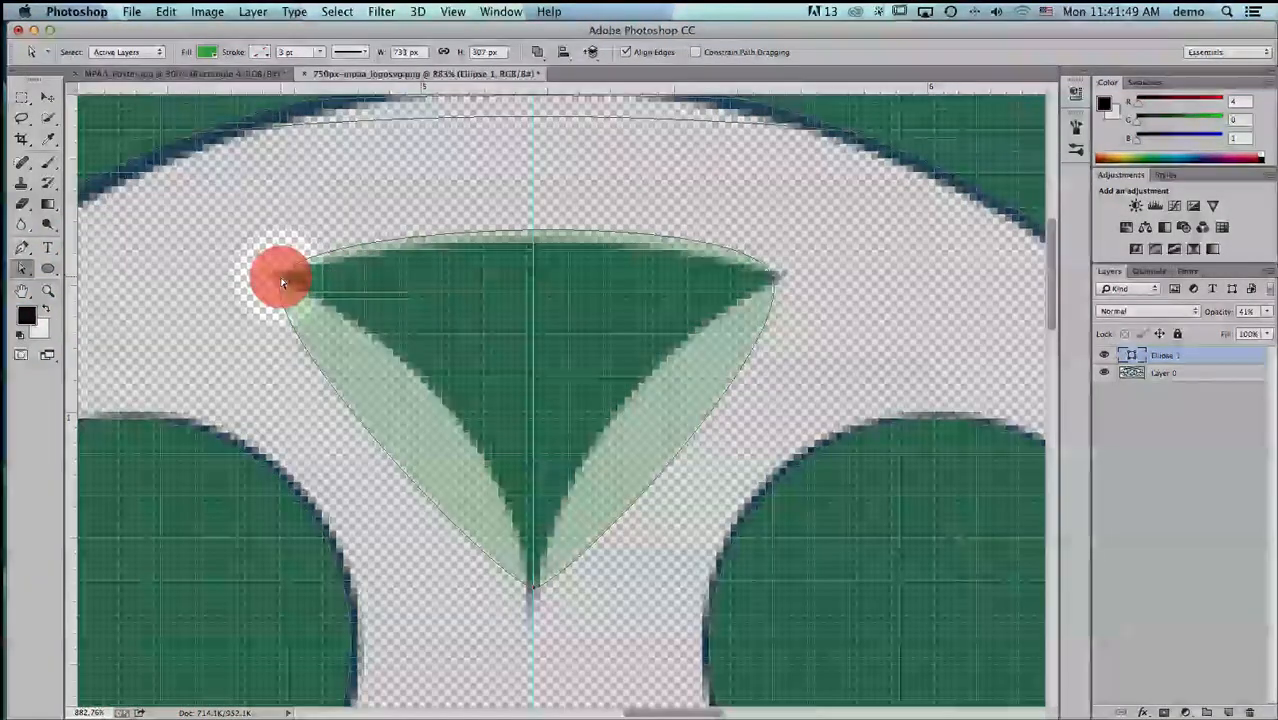
mouse_move(283, 283)
left_mouse_down()
mouse_move(245, 275)
mouse_move(271, 263)
mouse_move(279, 277)
left_mouse_up()
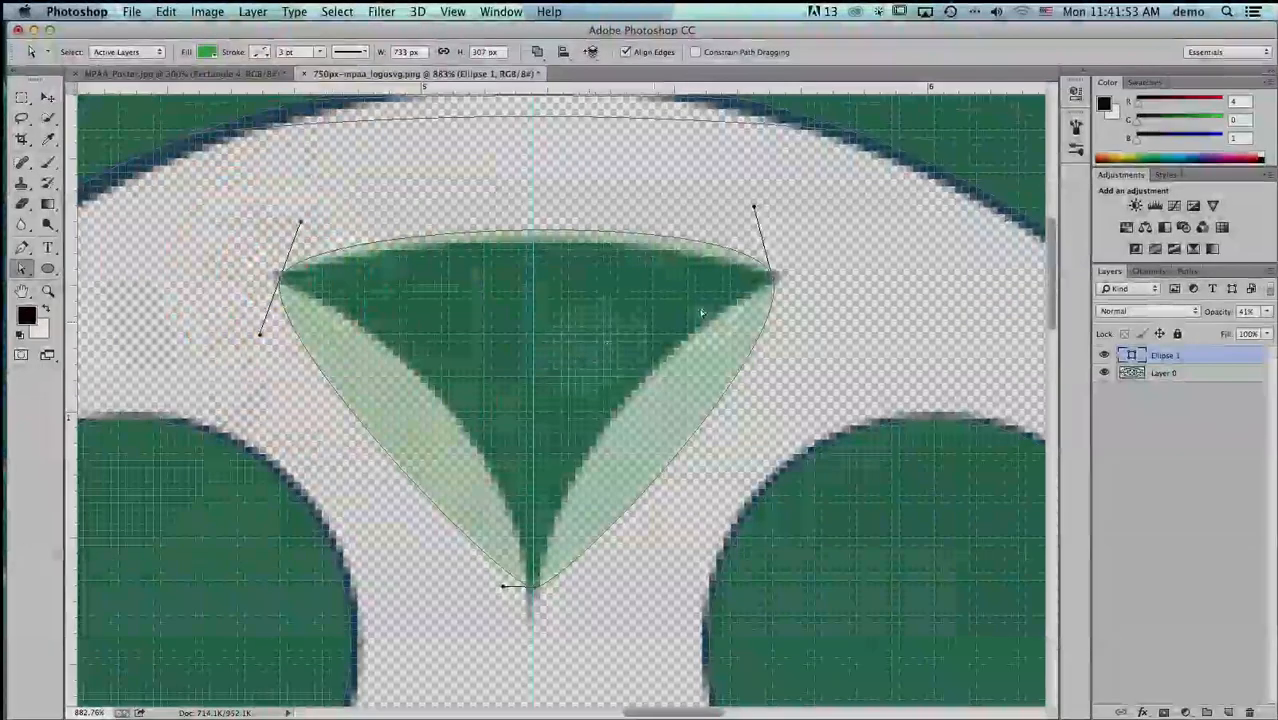
left_click(772, 280)
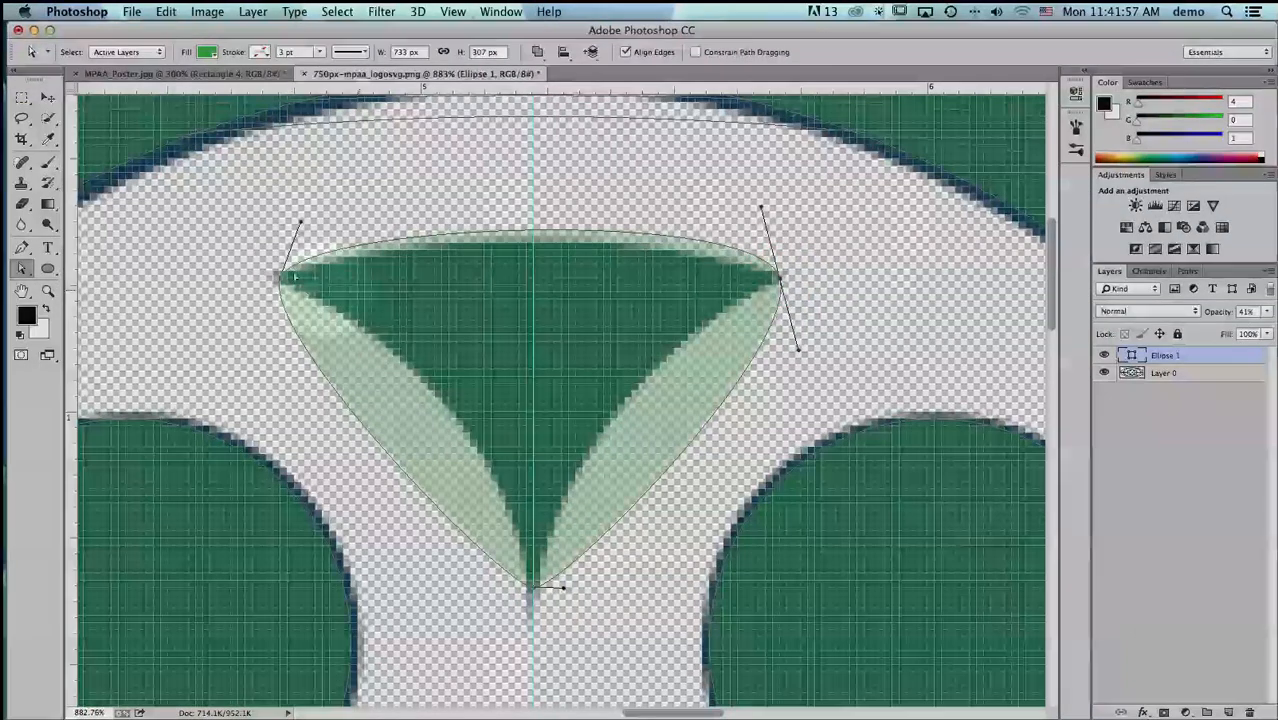
left_click(280, 281)
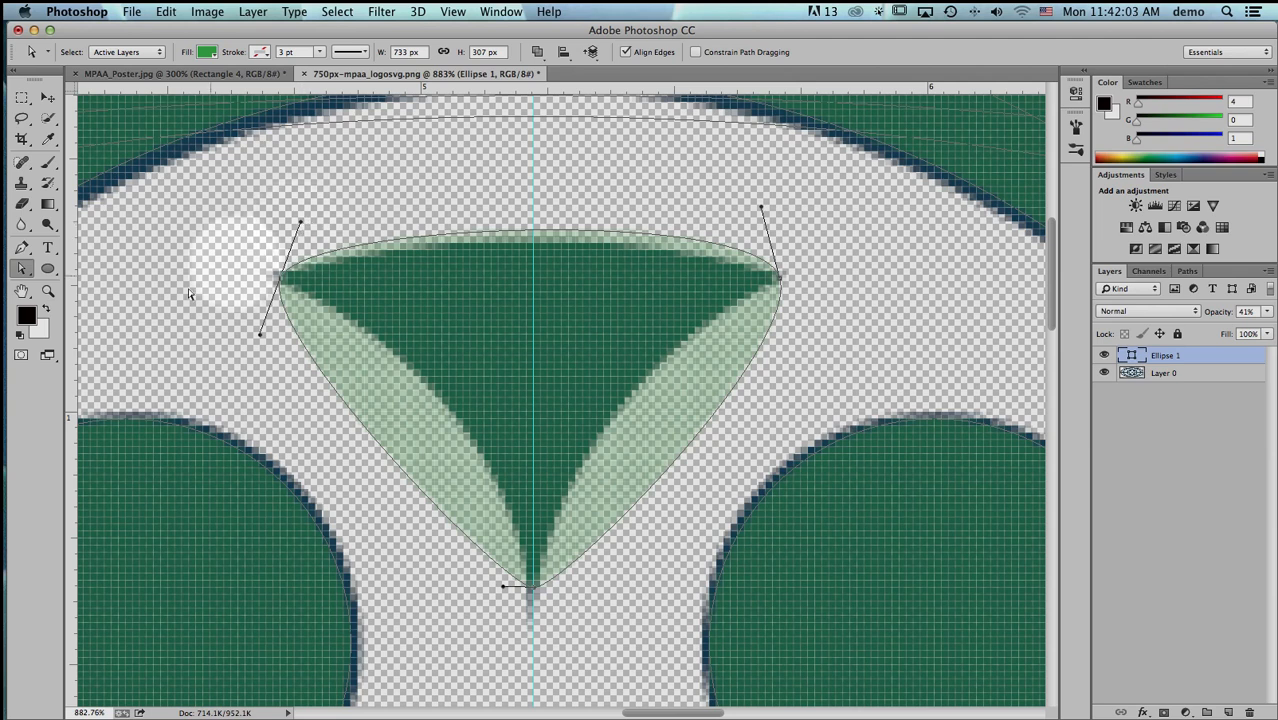
left_click(22, 251)
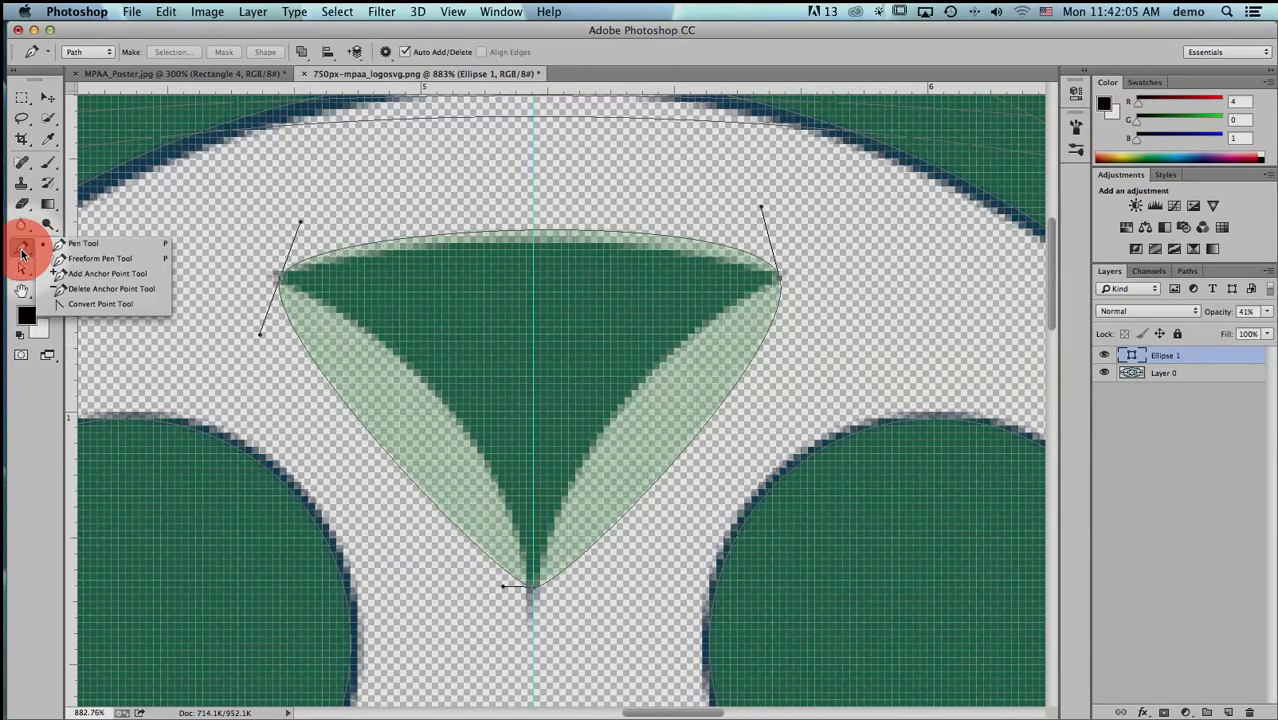
left_click(68, 304)
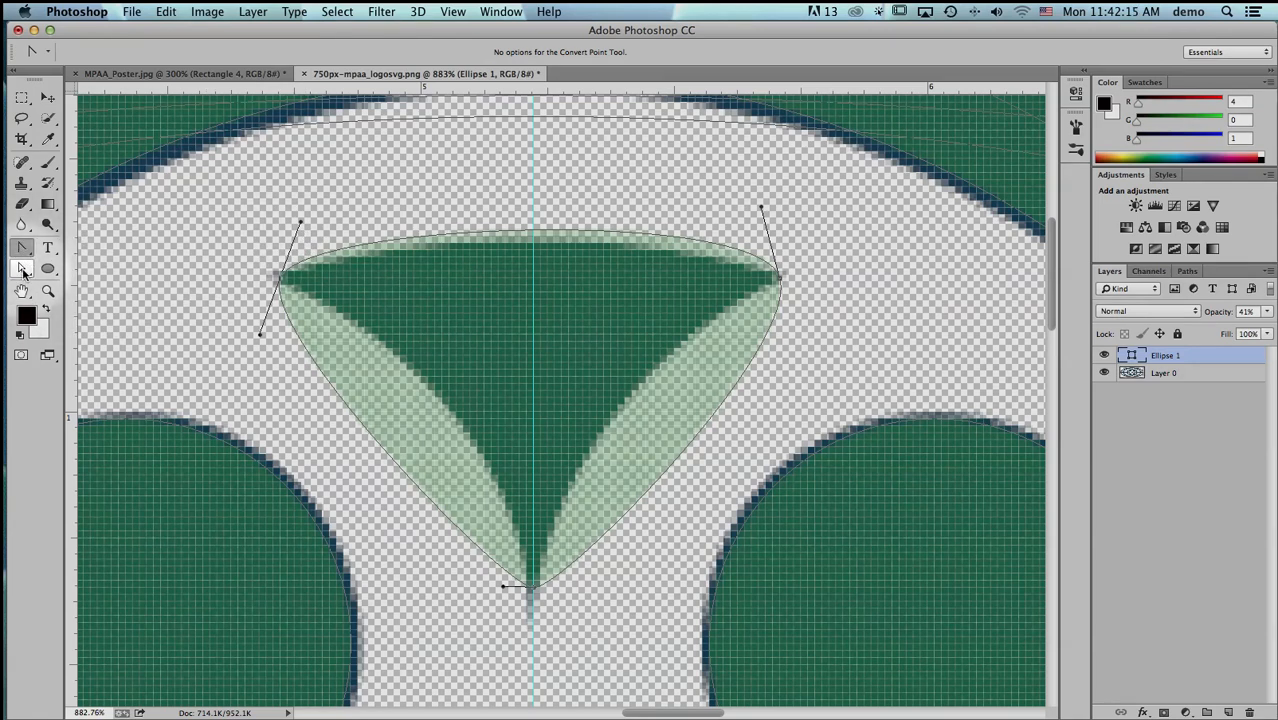
left_click(23, 267)
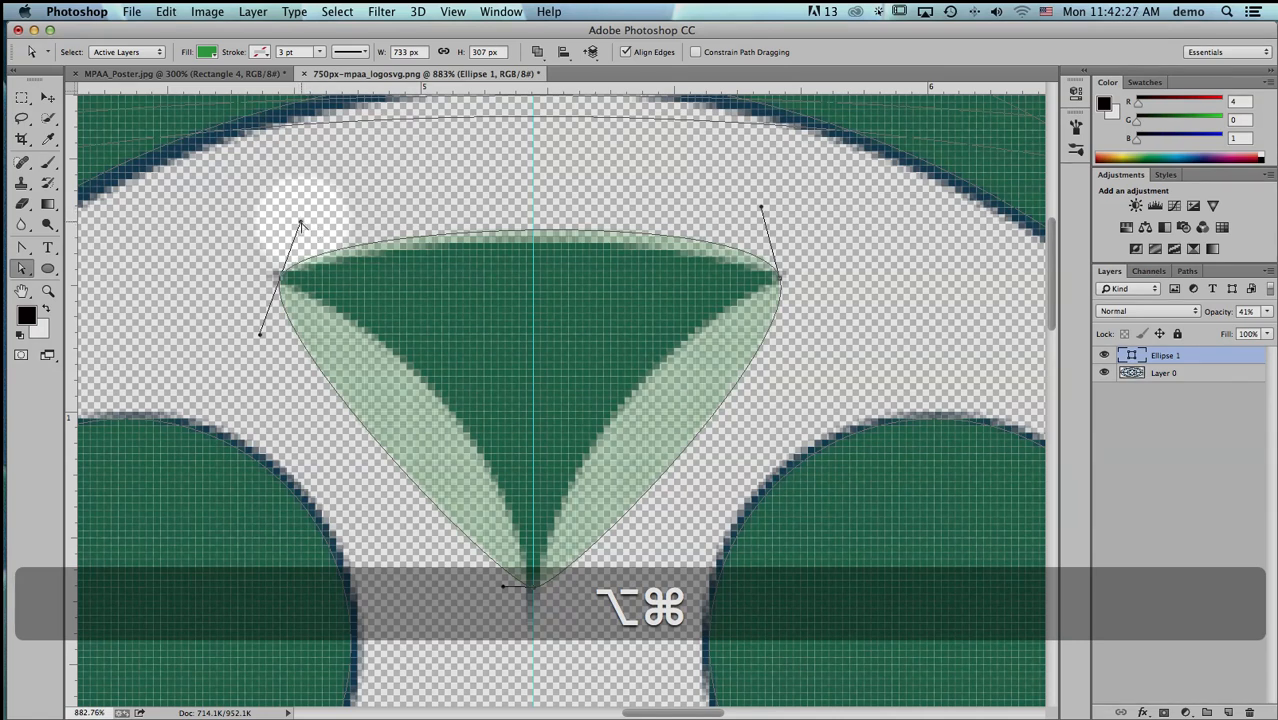
left_click(20, 269)
- Adjust the two upper corners' direction handles independently so the path's upper edge follows the top wedge's arc
left_click_drag(300, 226, 391, 232)
left_click_drag(357, 365, 437, 209)
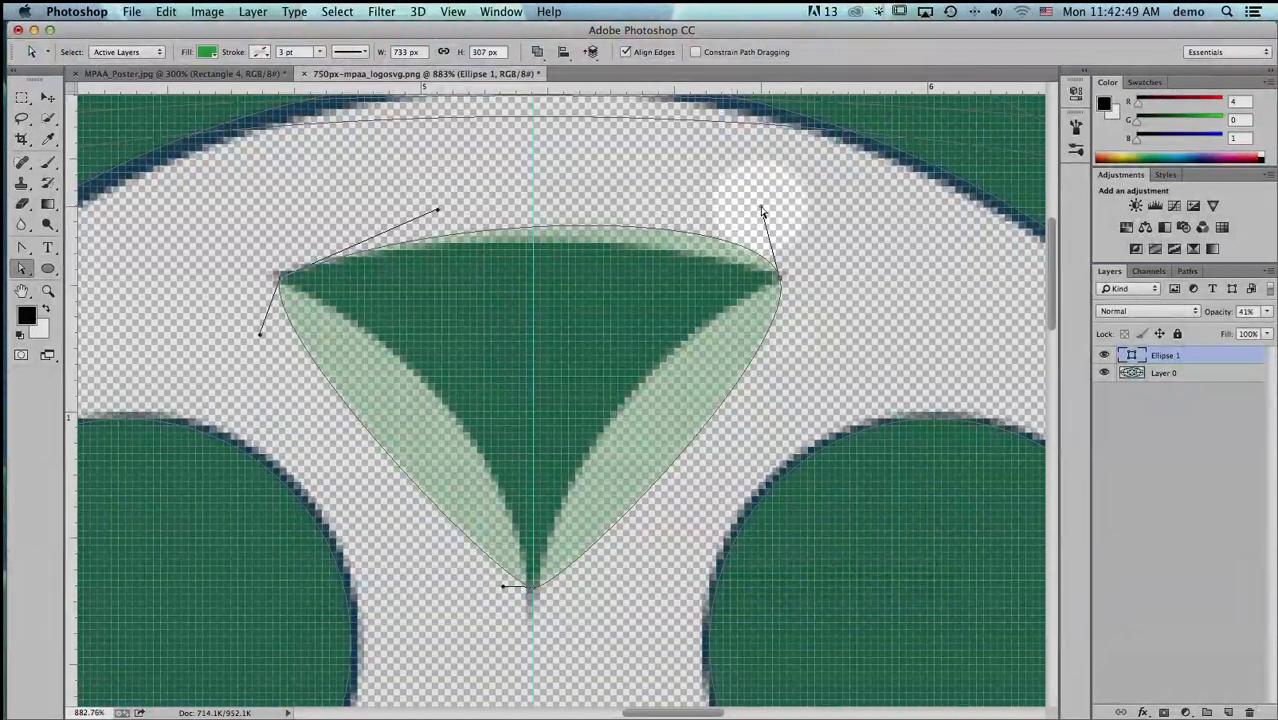
left_click_drag(761, 207, 624, 214)
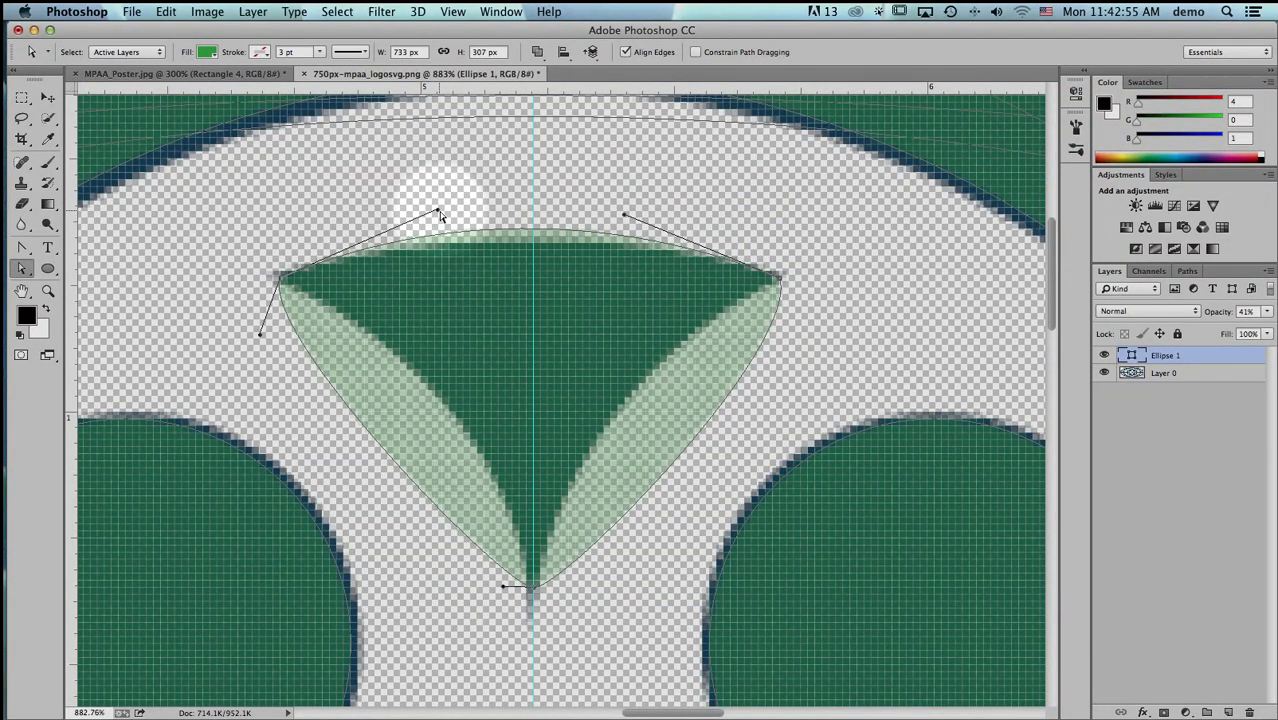
left_click_drag(438, 212, 477, 217)
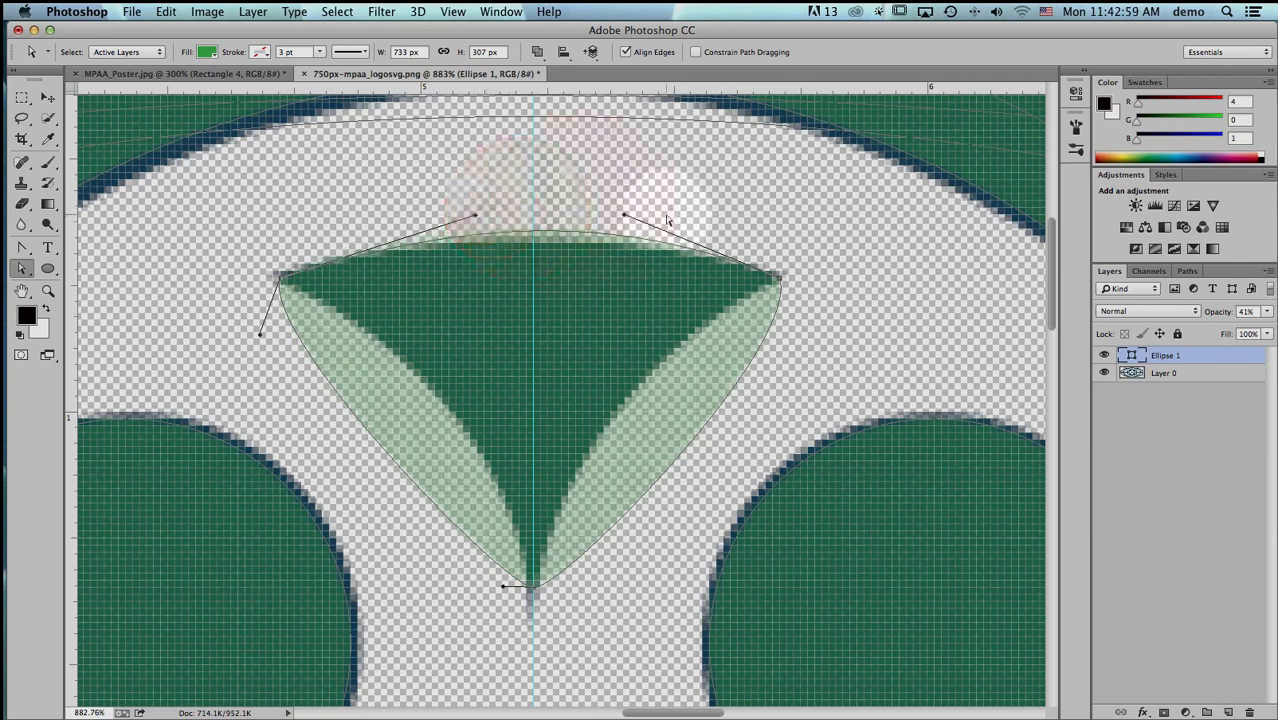
left_click_drag(622, 218, 626, 223)
mouse_move(474, 216)
left_mouse_down()
mouse_move(427, 233)
mouse_move(438, 215)
left_mouse_up()
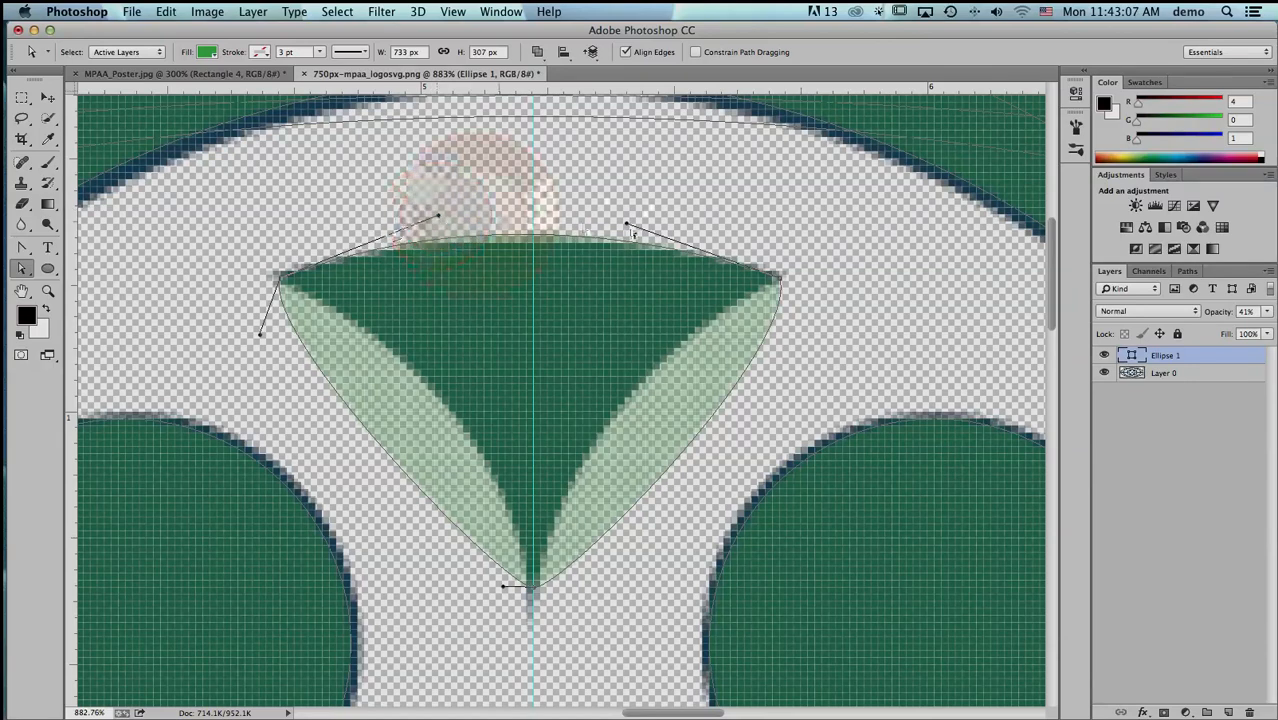
left_click(628, 225)
left_click_drag(627, 227, 664, 228)
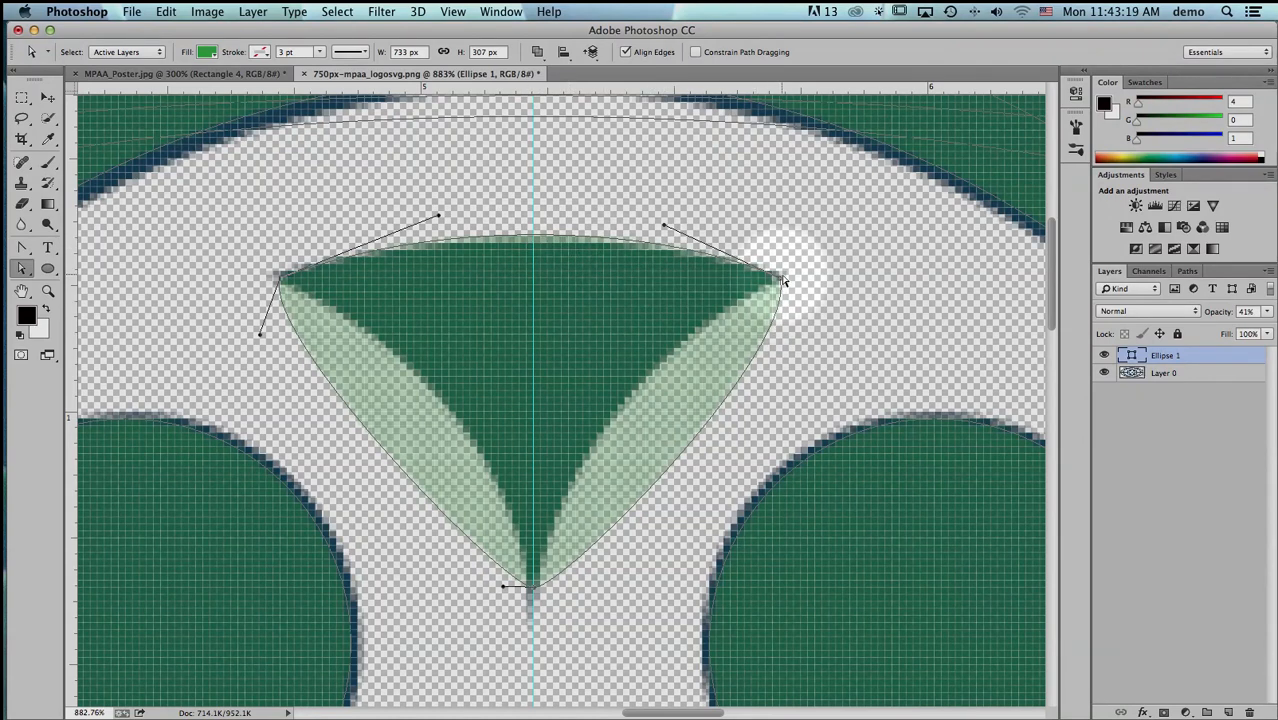
- Move the lower anchor onto the wedge's tip and bend the path's right side inward along the logo's curve with independent handles
left_click_drag(782, 286, 645, 366)
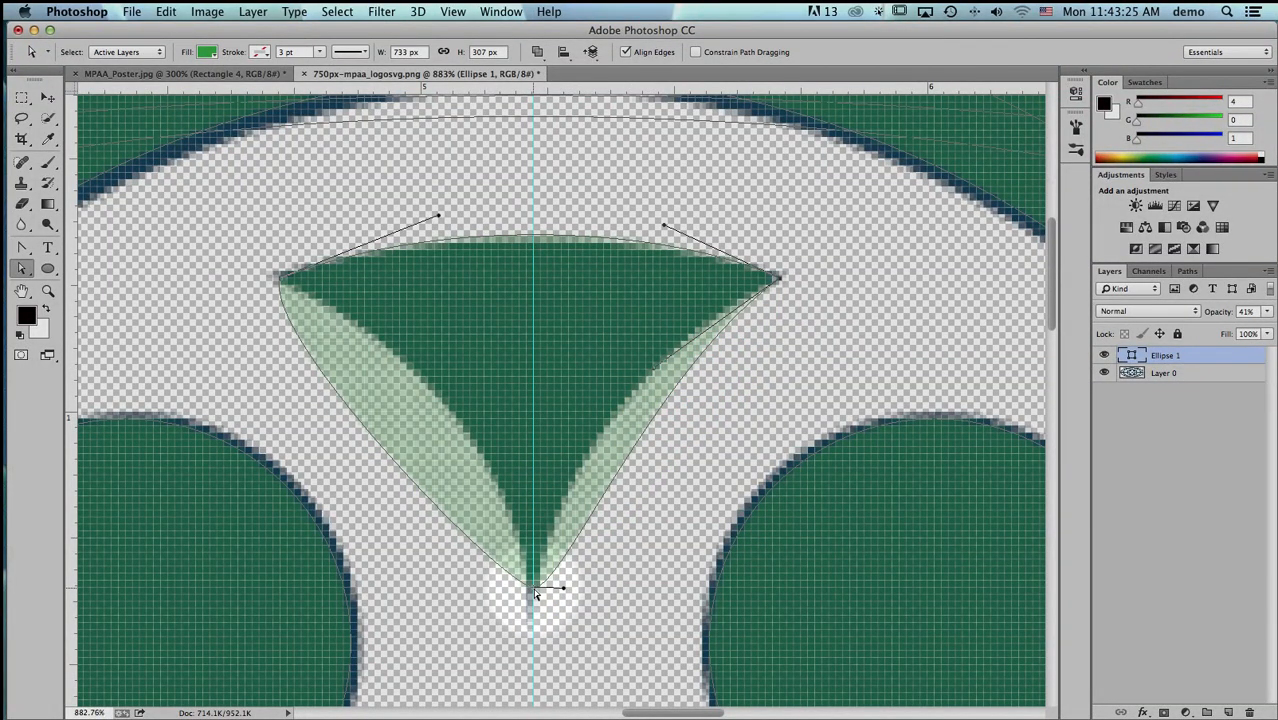
left_click_drag(535, 594, 531, 602)
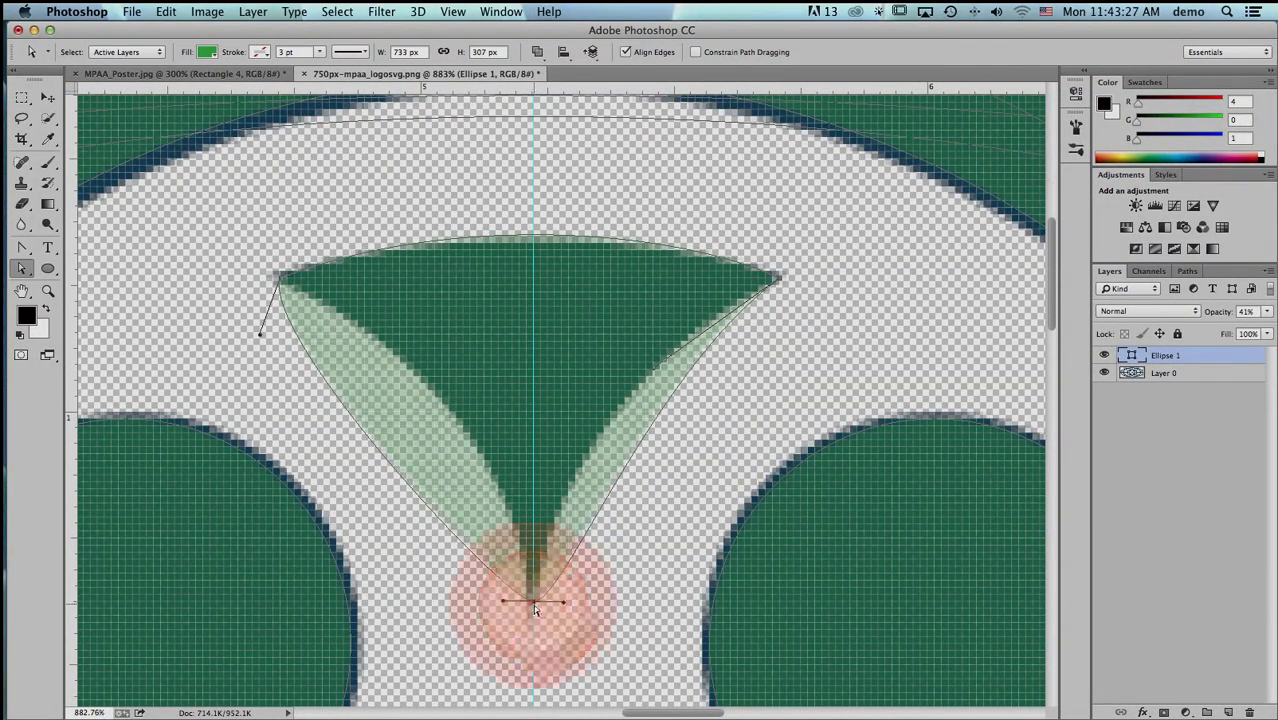
key("alt+super")
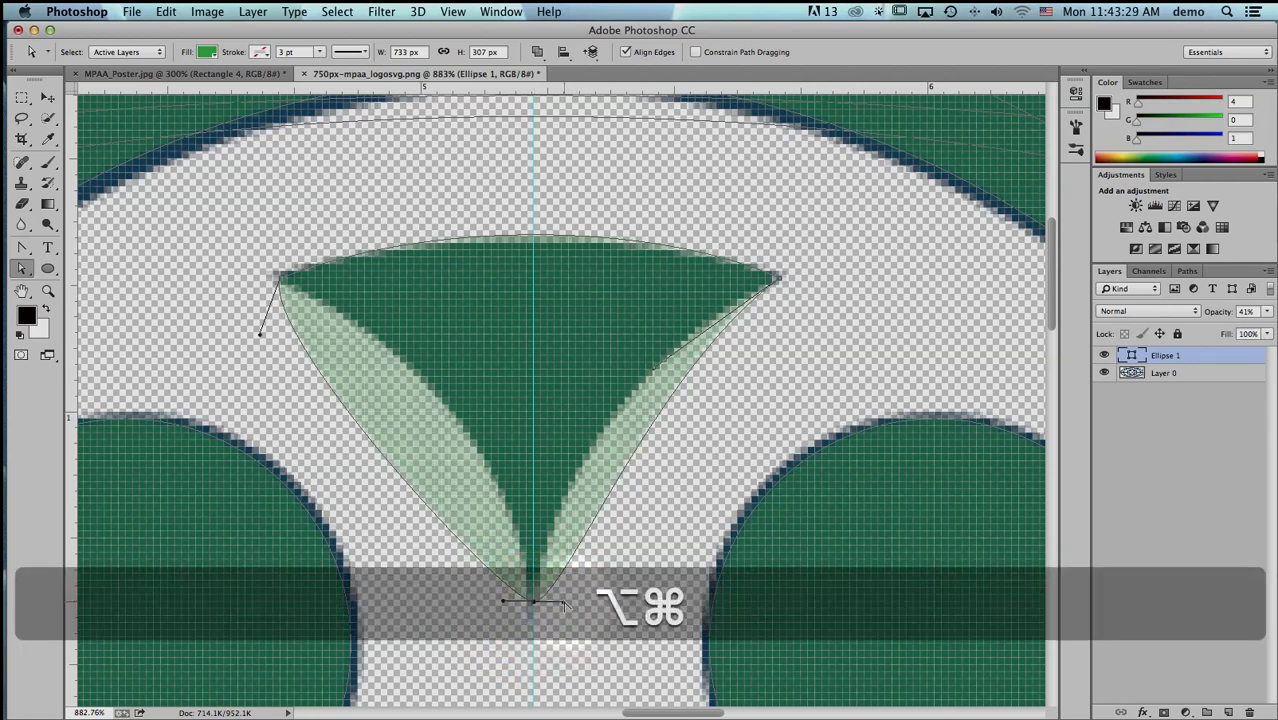
left_click_drag(564, 604, 549, 469)
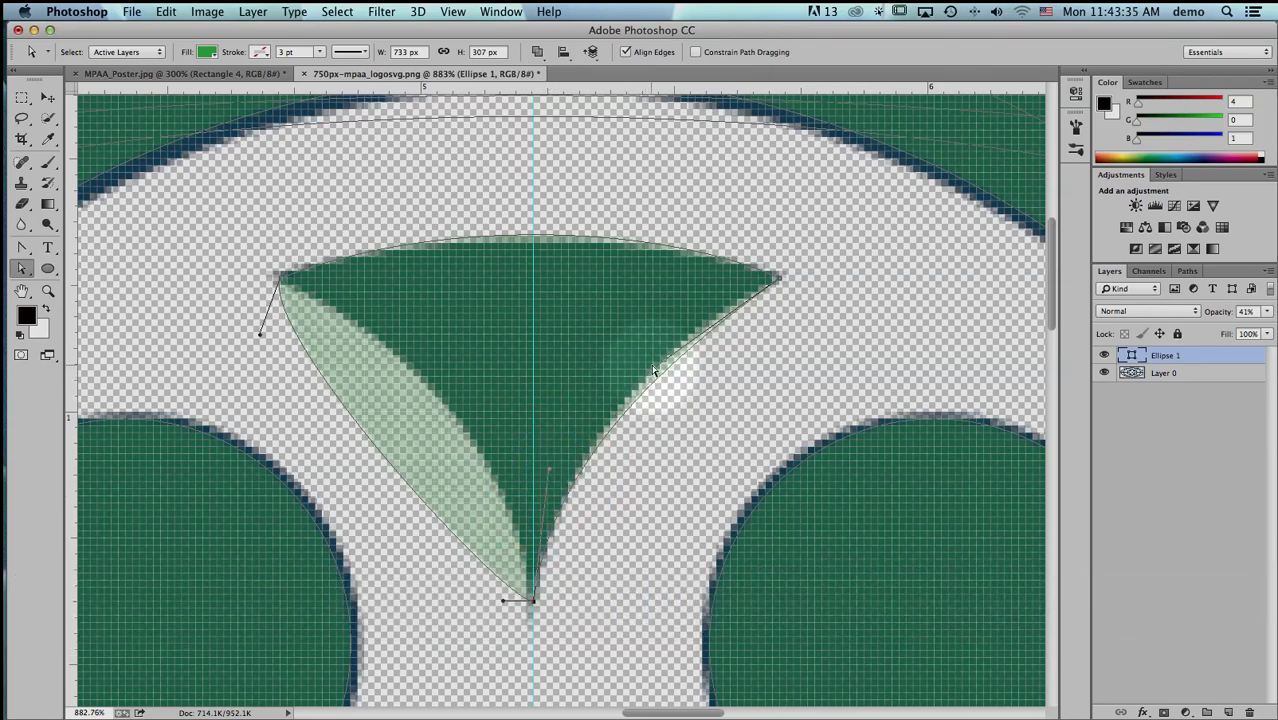
left_click_drag(656, 366, 652, 354)
left_click_drag(549, 469, 570, 431)
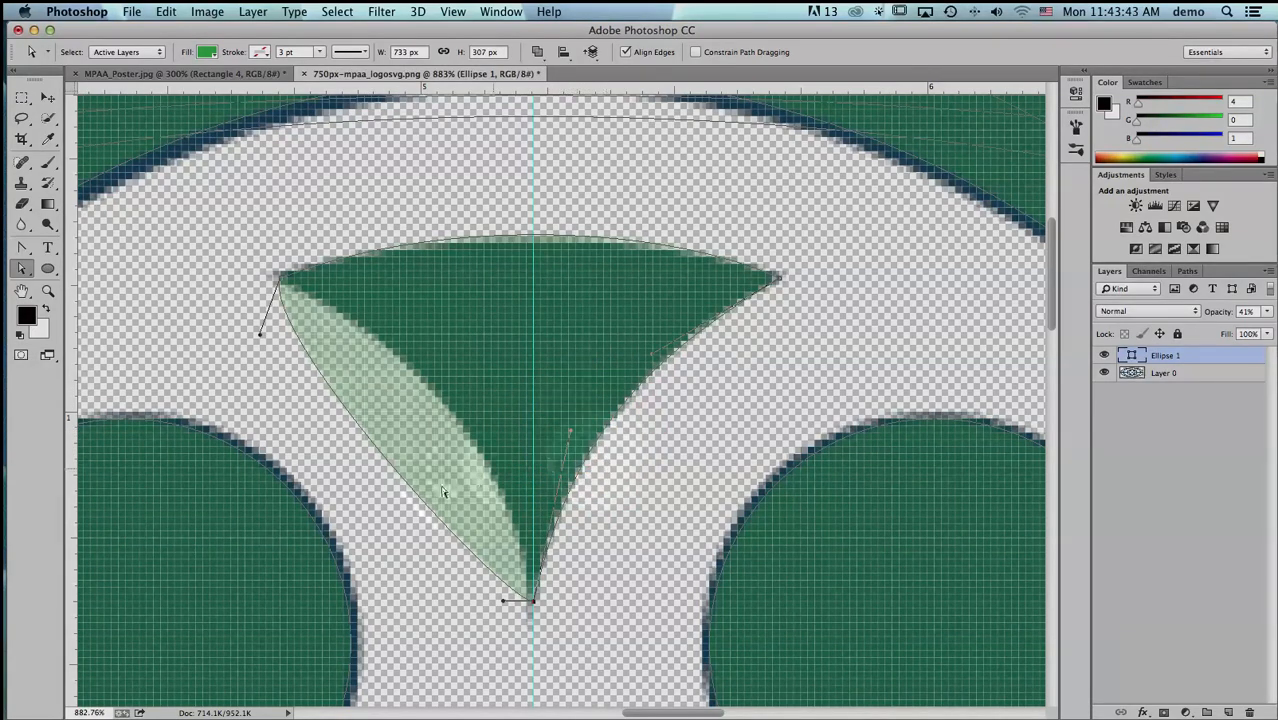
- Bend the path's left side inward along the logo's curve using the tip's and left corner's direction handles
left_click_drag(504, 603, 509, 440)
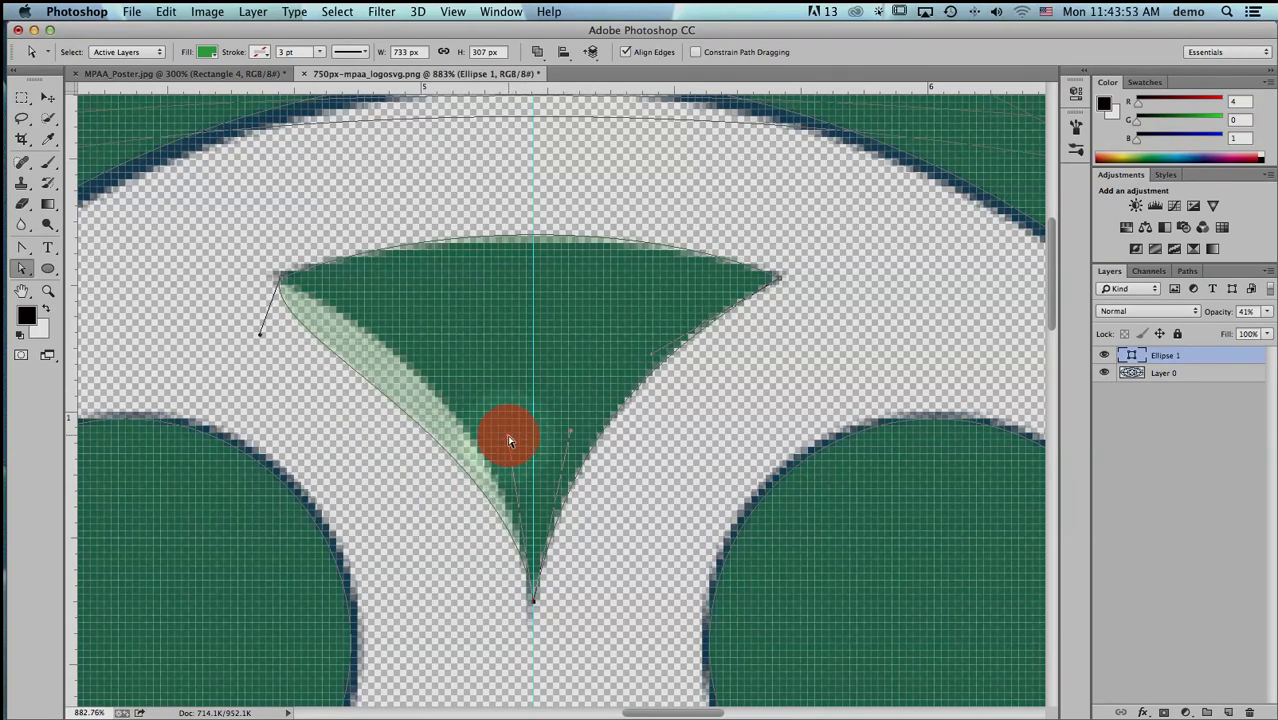
left_click_drag(509, 440, 509, 439)
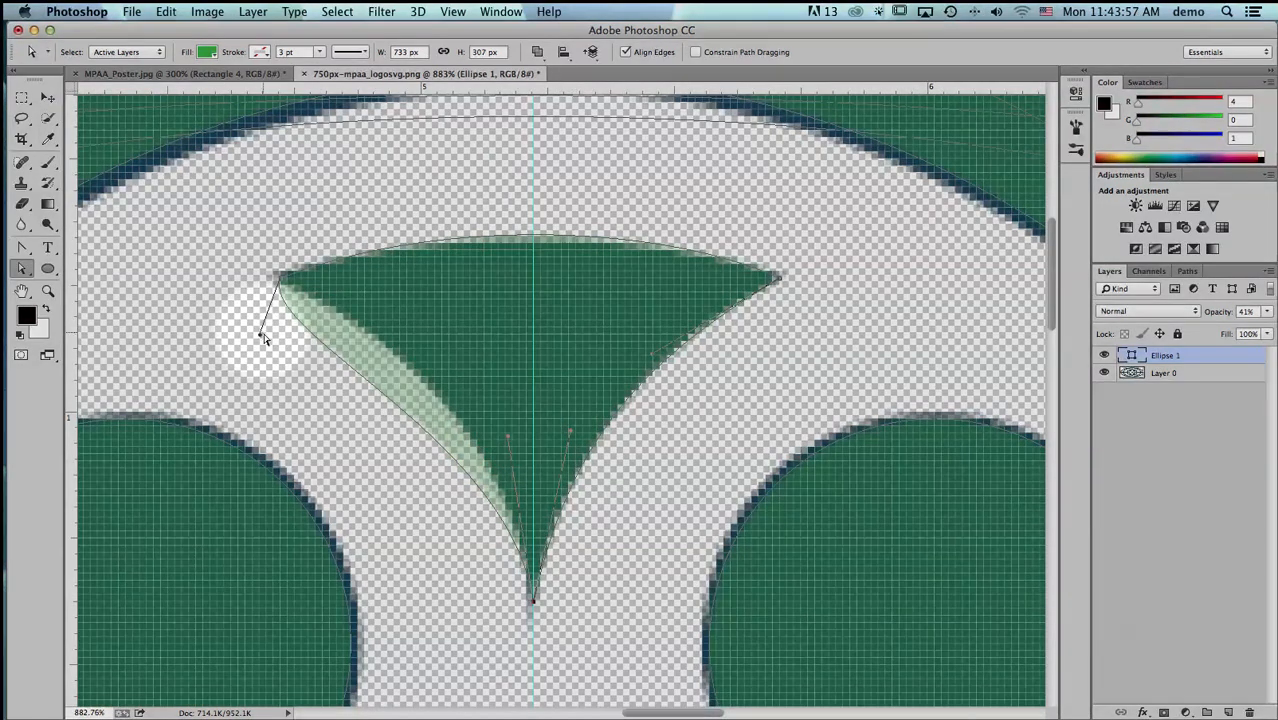
left_click_drag(260, 334, 419, 355)
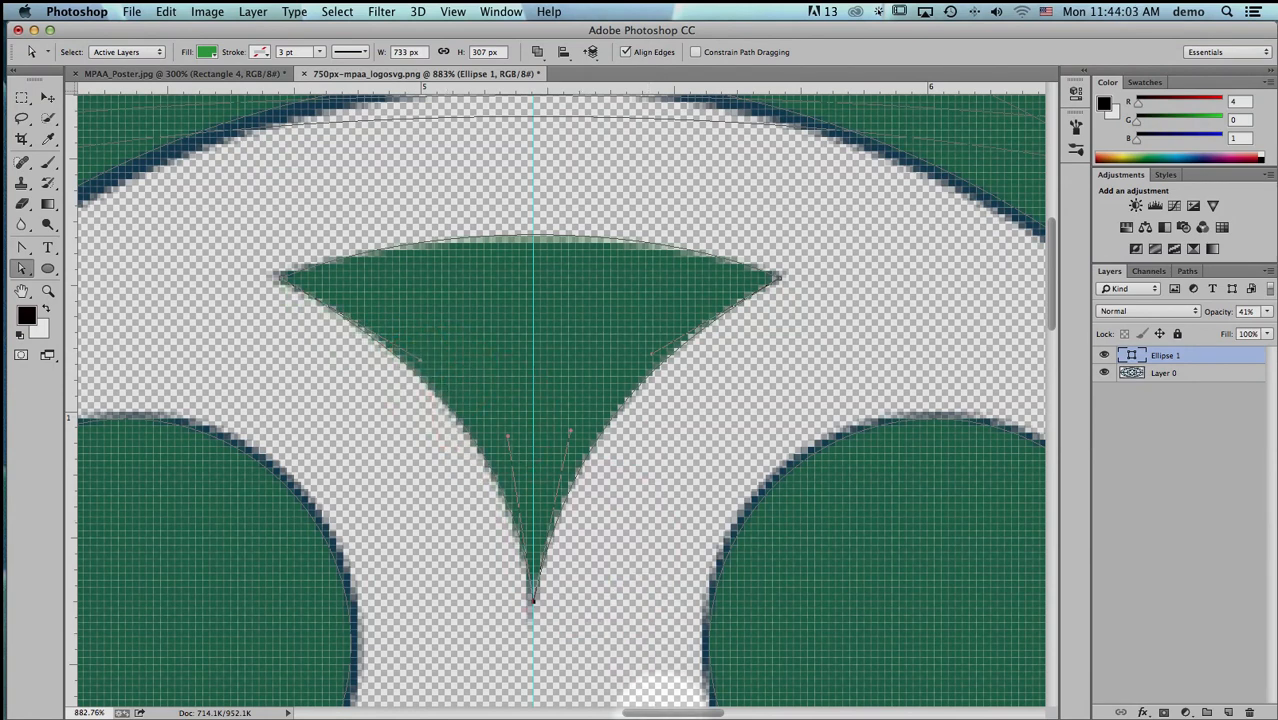
- Duplicate the finished top wedge straight down toward the reel's center with the Path Selection tool
key("super+minus")
key("super+minus")
key("super+minus")
key("super+minus")
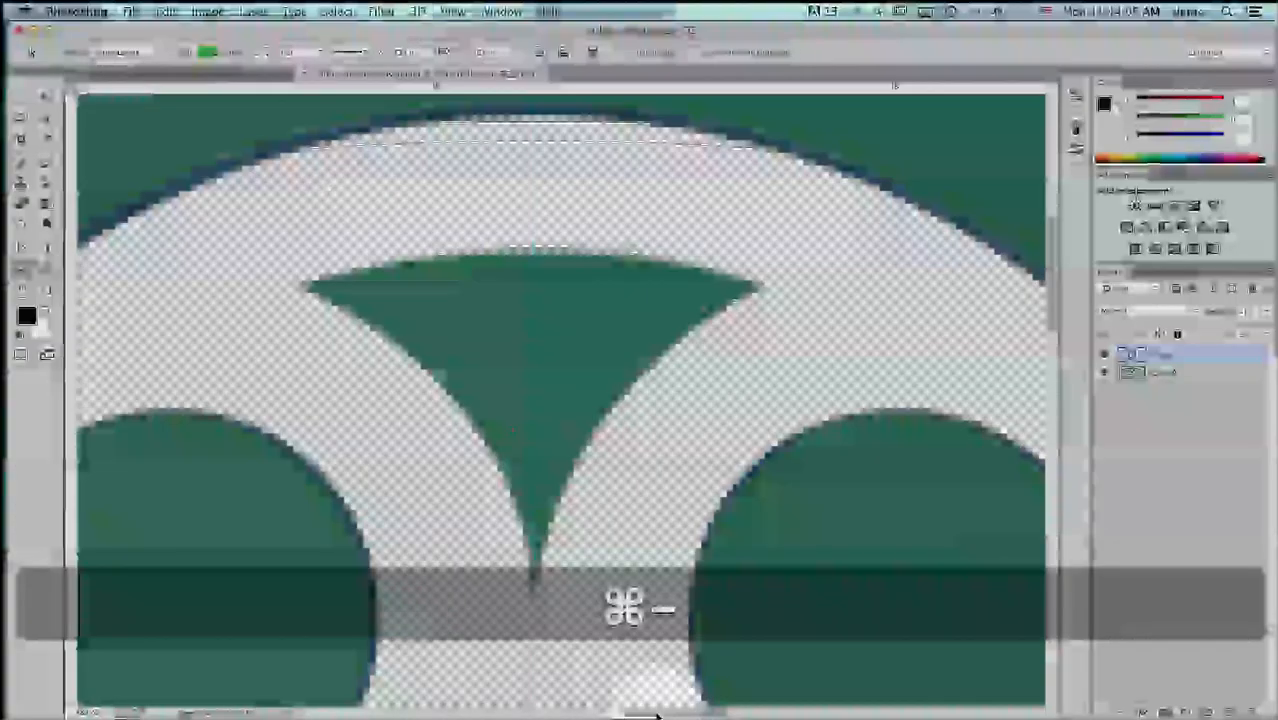
key("super+minus")
key("super+minus")
key("space")
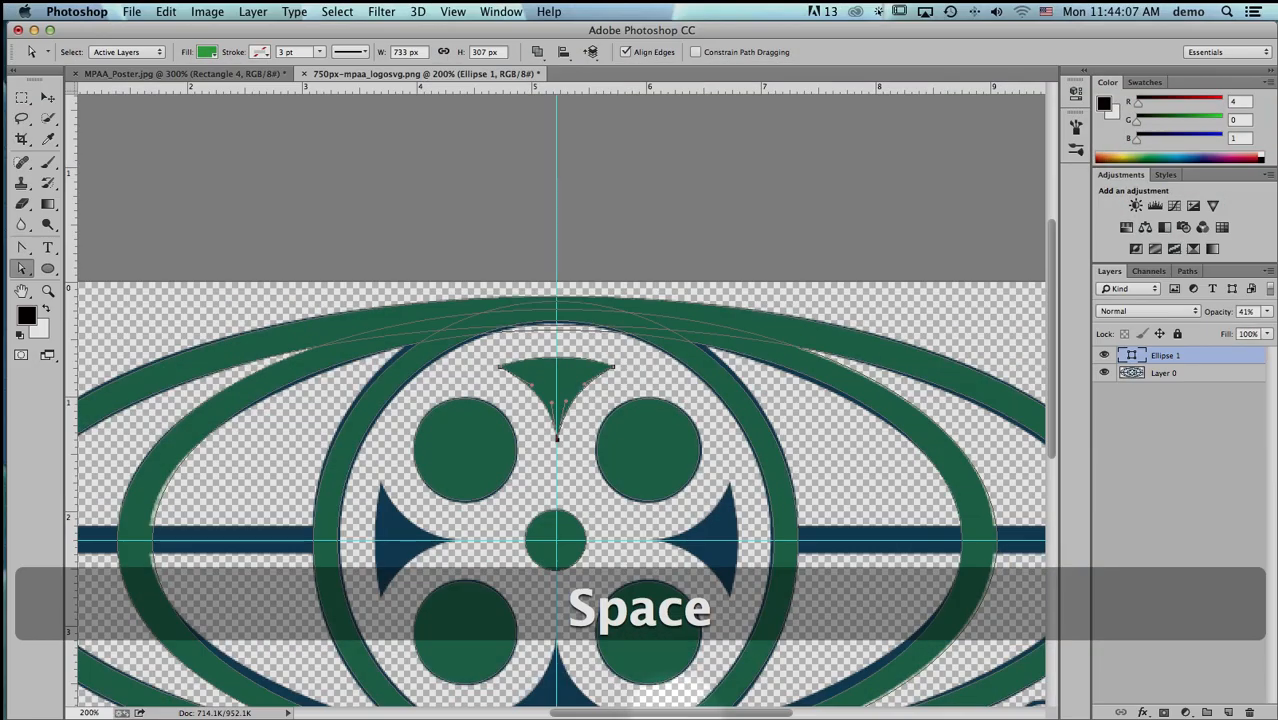
left_click_drag(637, 684, 622, 562)
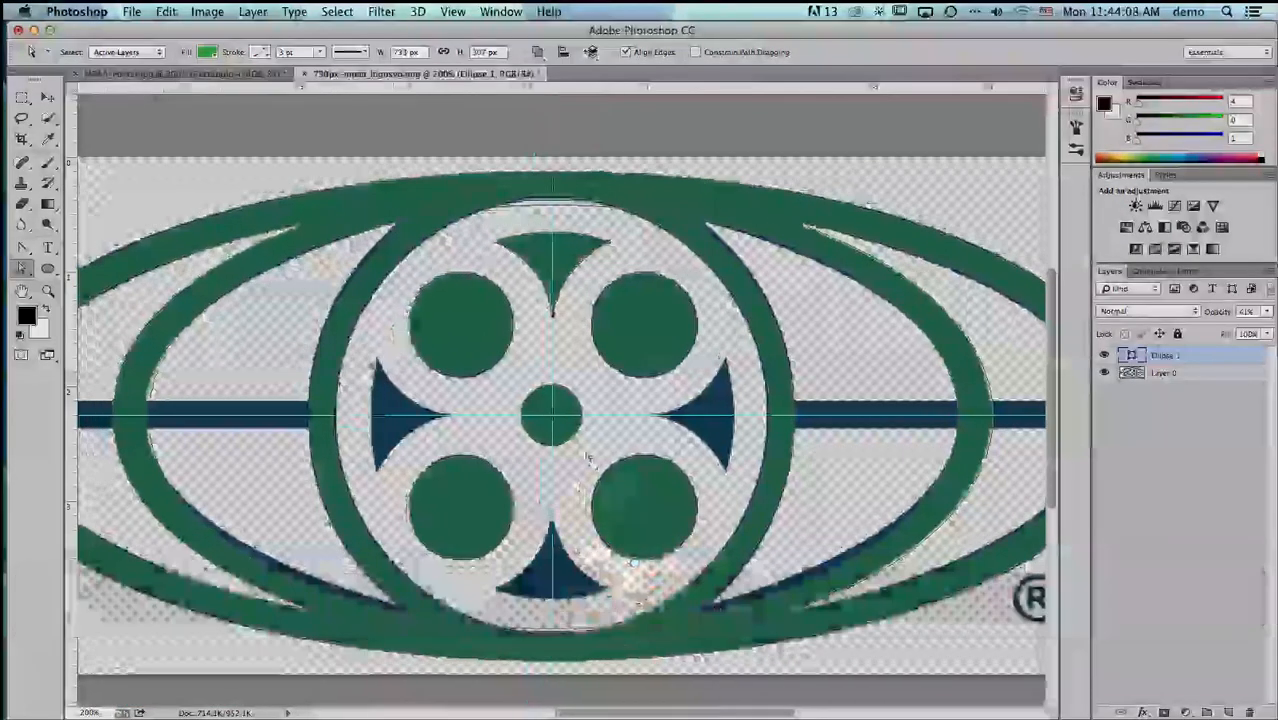
mouse_move(22, 268)
left_mouse_down()
mouse_move(75, 264)
mouse_move(48, 268)
mouse_move(57, 285)
left_mouse_up()
left_click(25, 273)
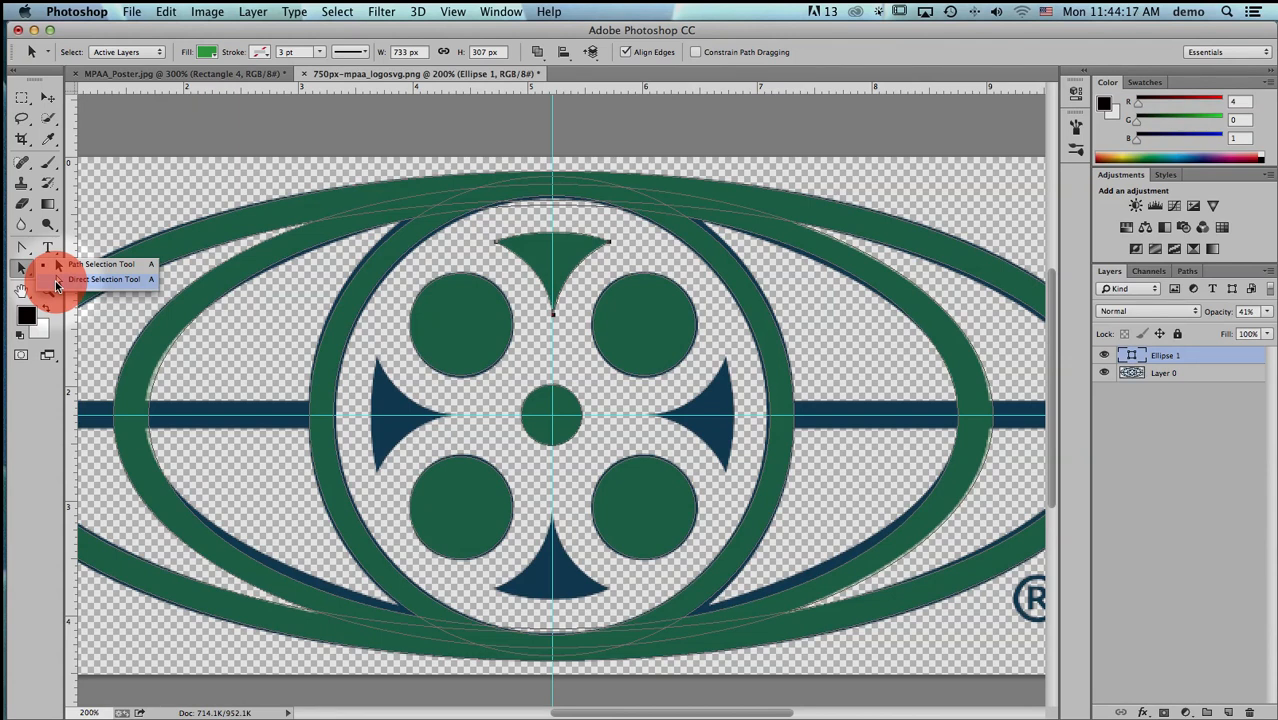
mouse_move(57, 285)
left_mouse_down()
mouse_move(65, 272)
mouse_move(24, 273)
mouse_move(95, 264)
left_mouse_up()
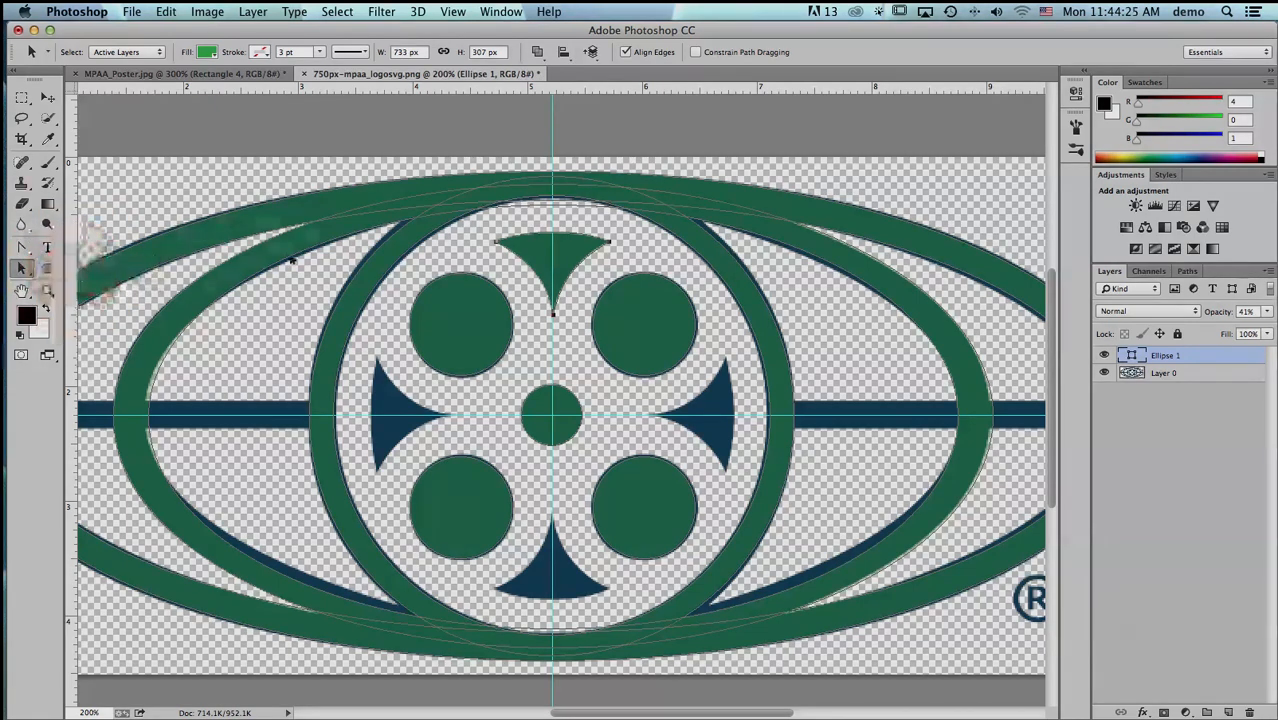
left_click(555, 257)
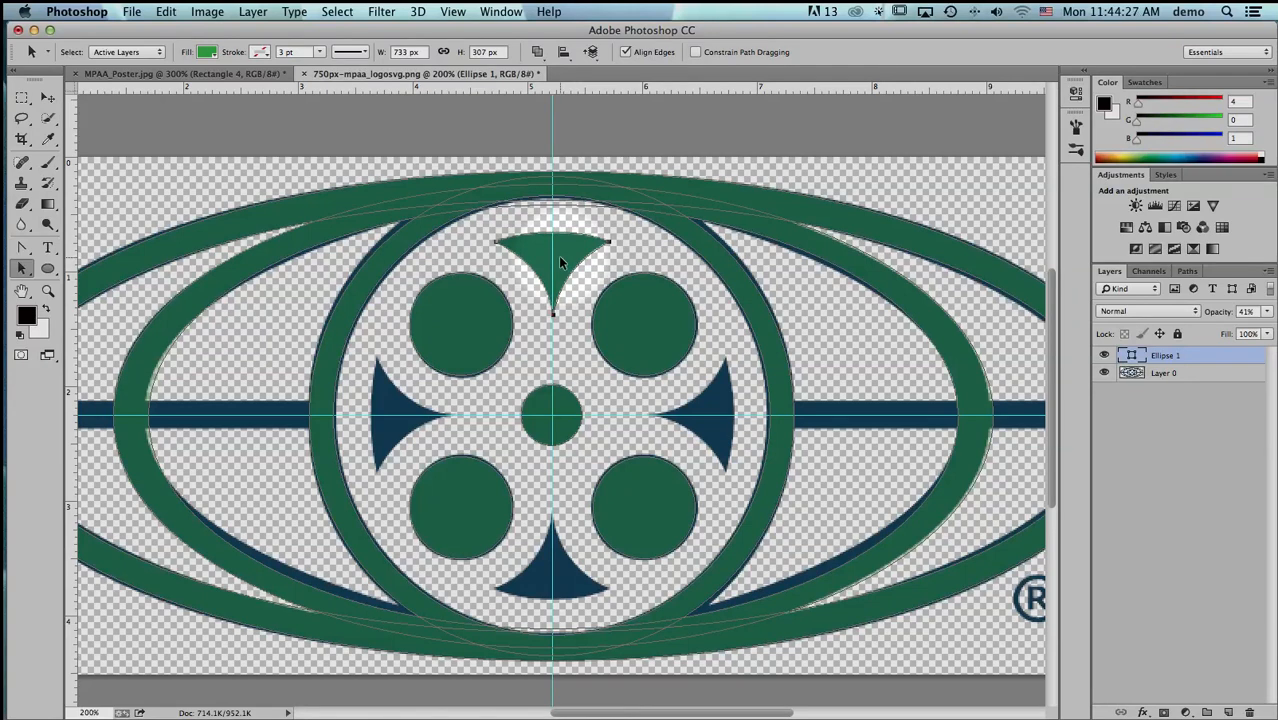
key("alt")
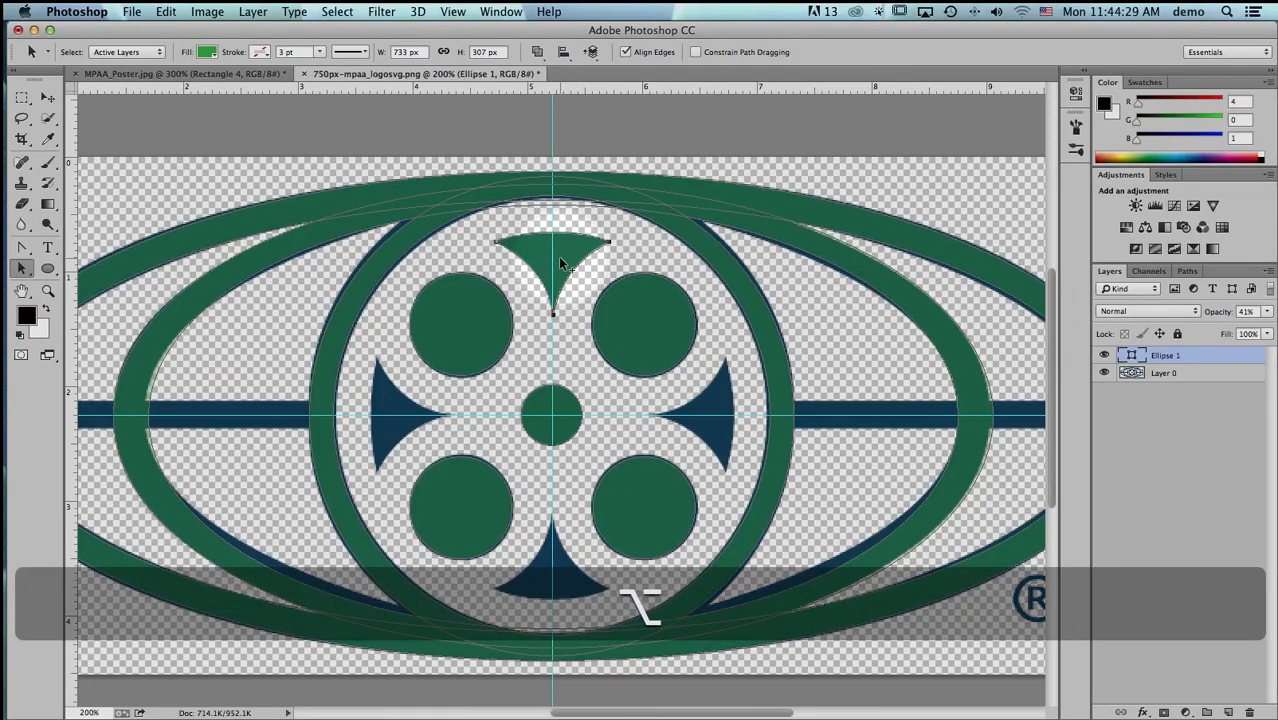
left_click_drag(560, 259, 558, 358)
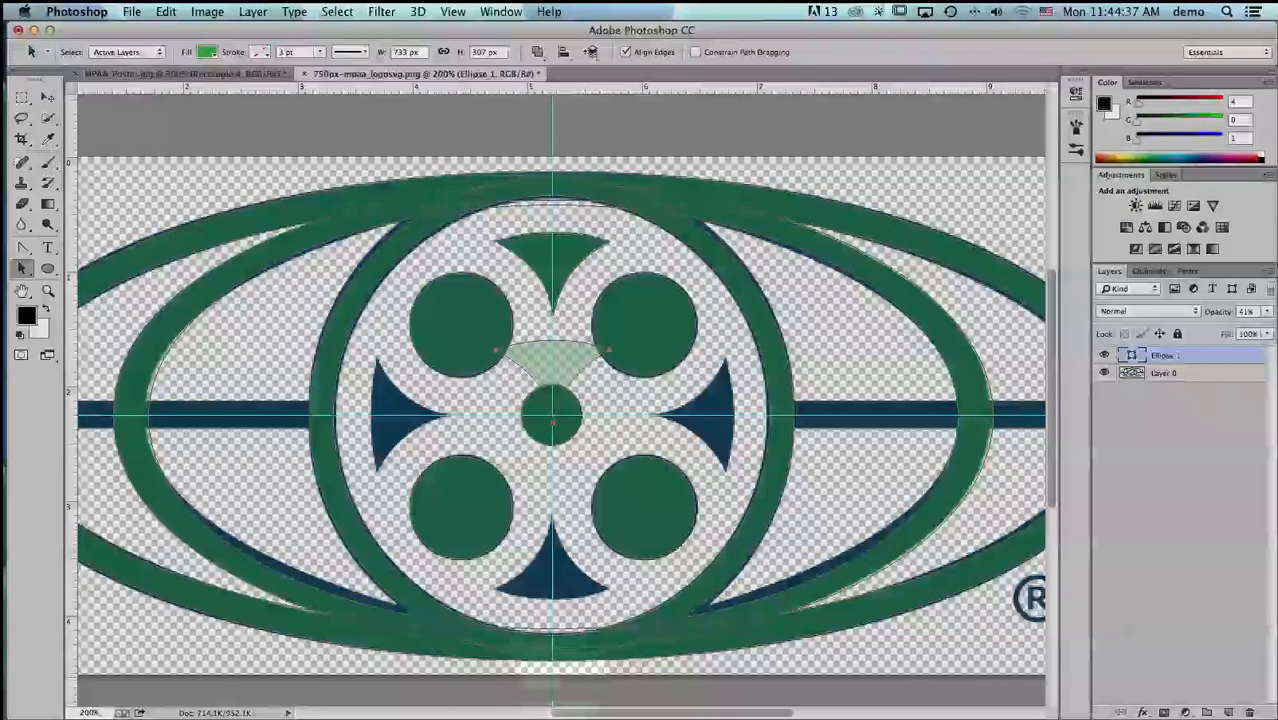
- Flip the duplicated wedge vertically and align it over the reel's bottom wedge
left_click(166, 11)
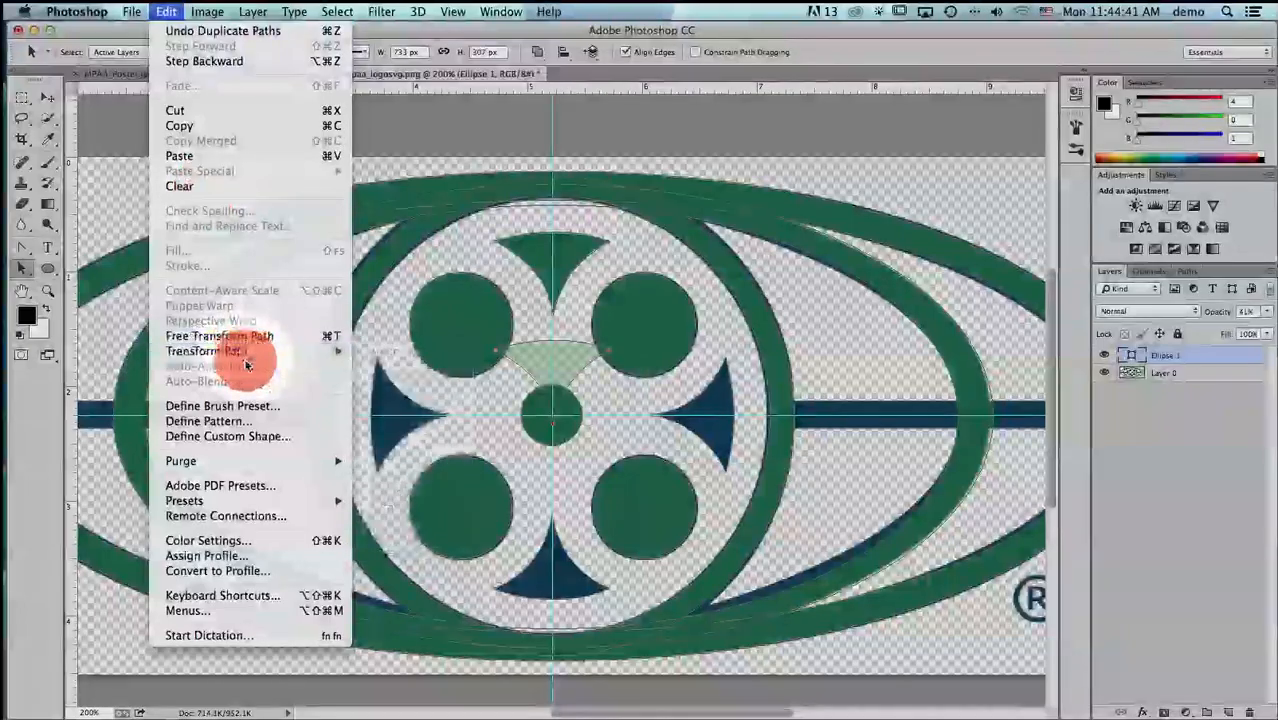
left_click(255, 353)
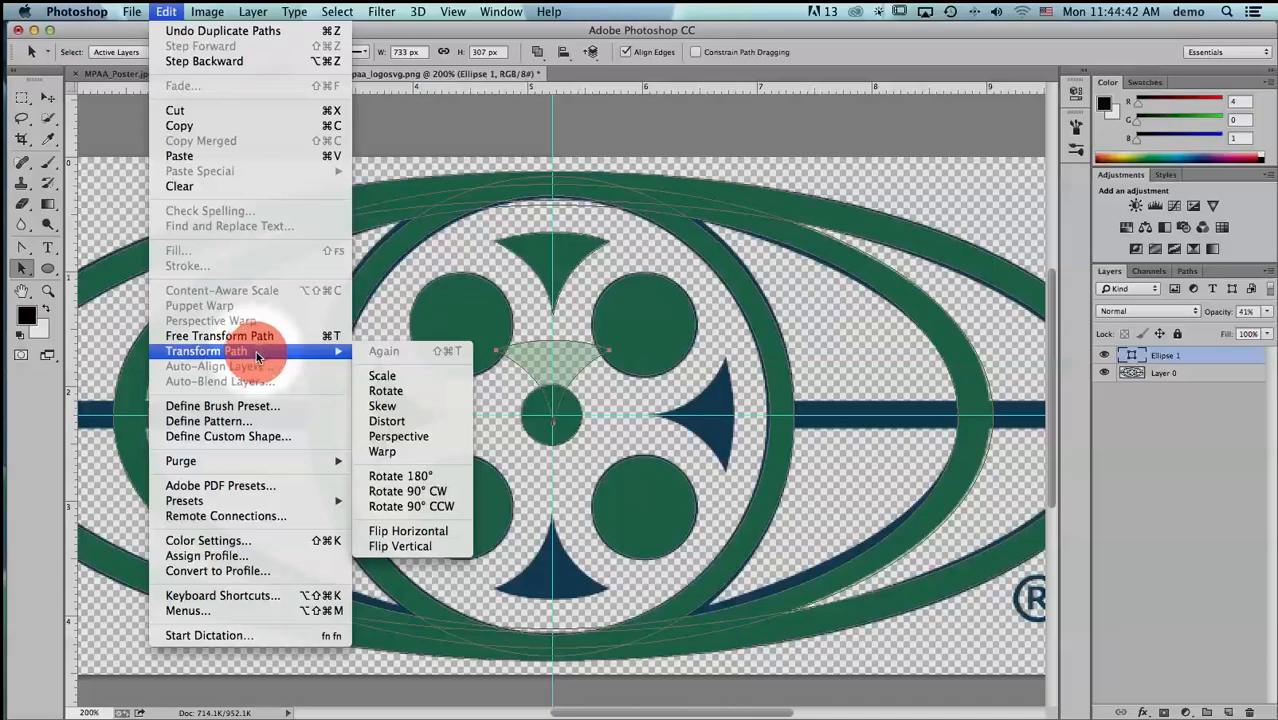
left_click(405, 546)
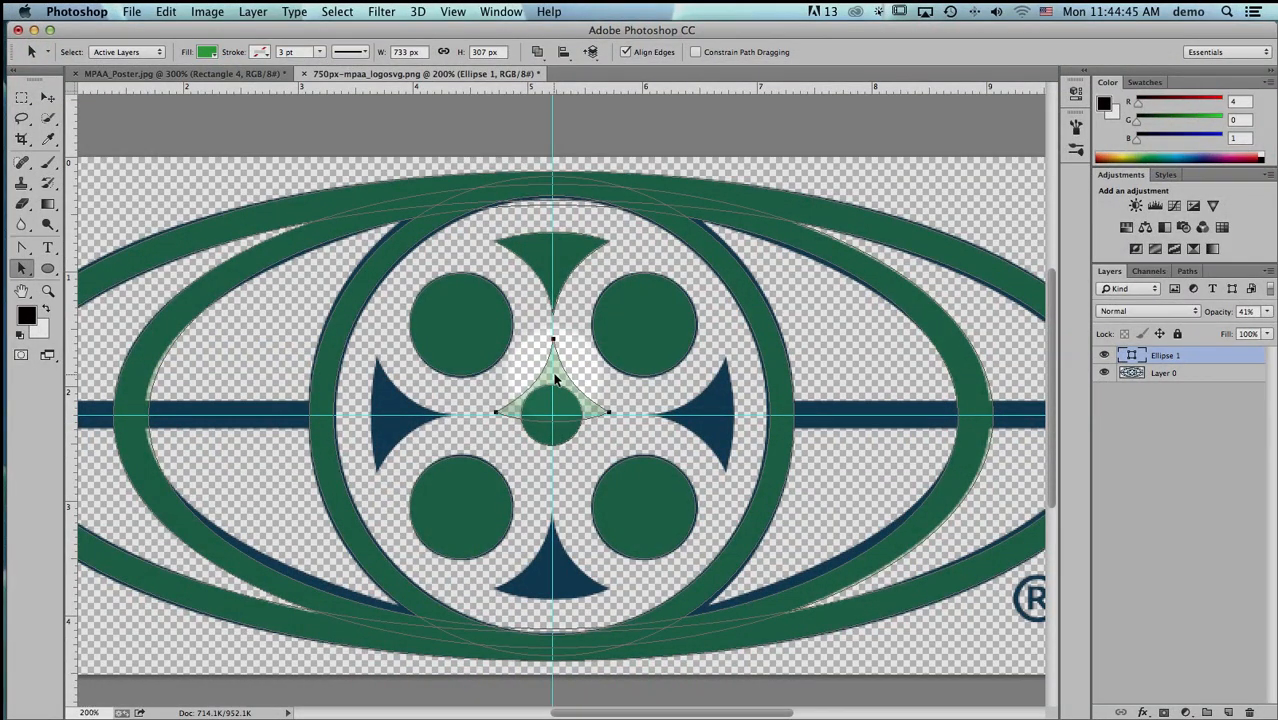
left_click_drag(556, 377, 567, 562)
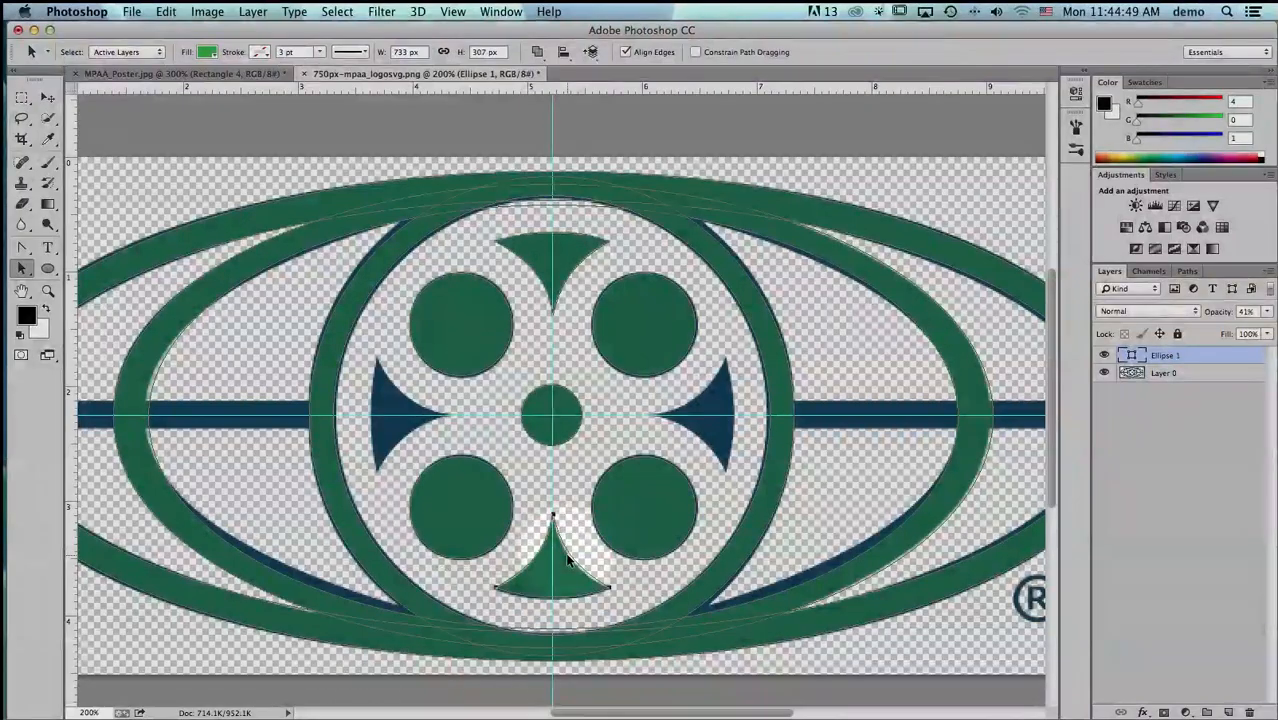
key("Down")
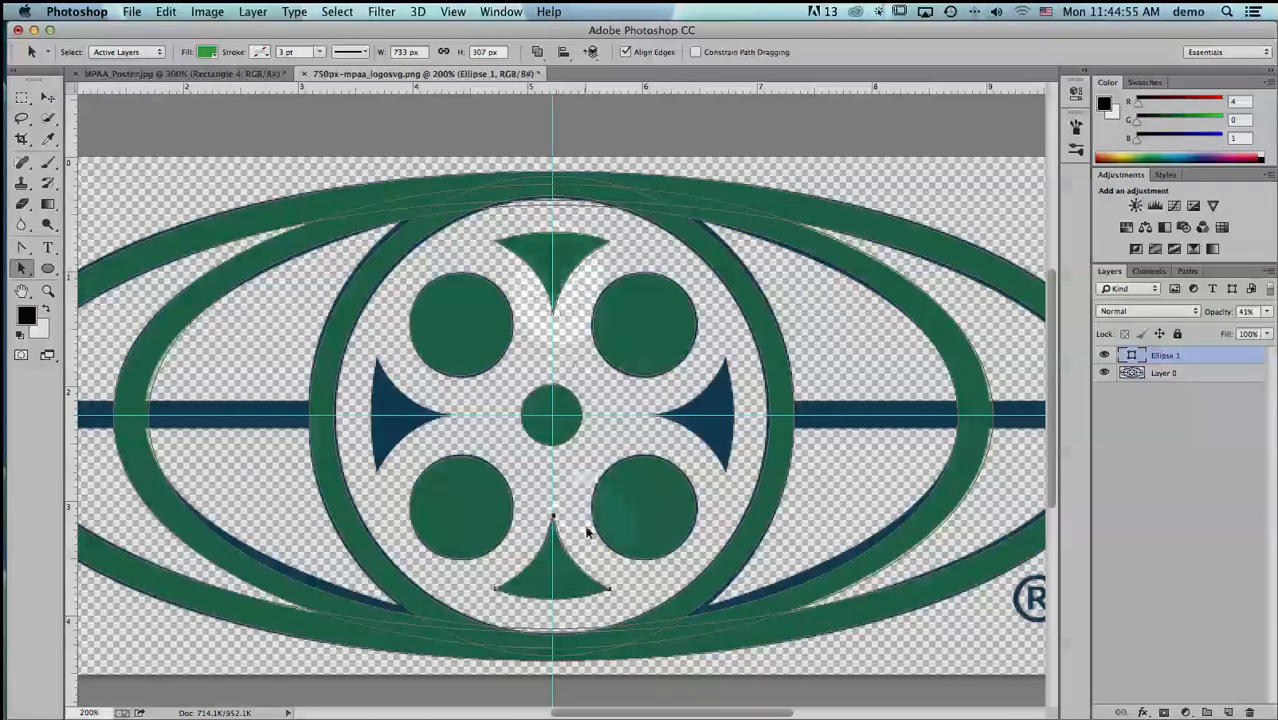
- Duplicate the top and bottom wedges together, rotate the copies a quarter turn and align them over the reel's left and right wedges
key("Up")
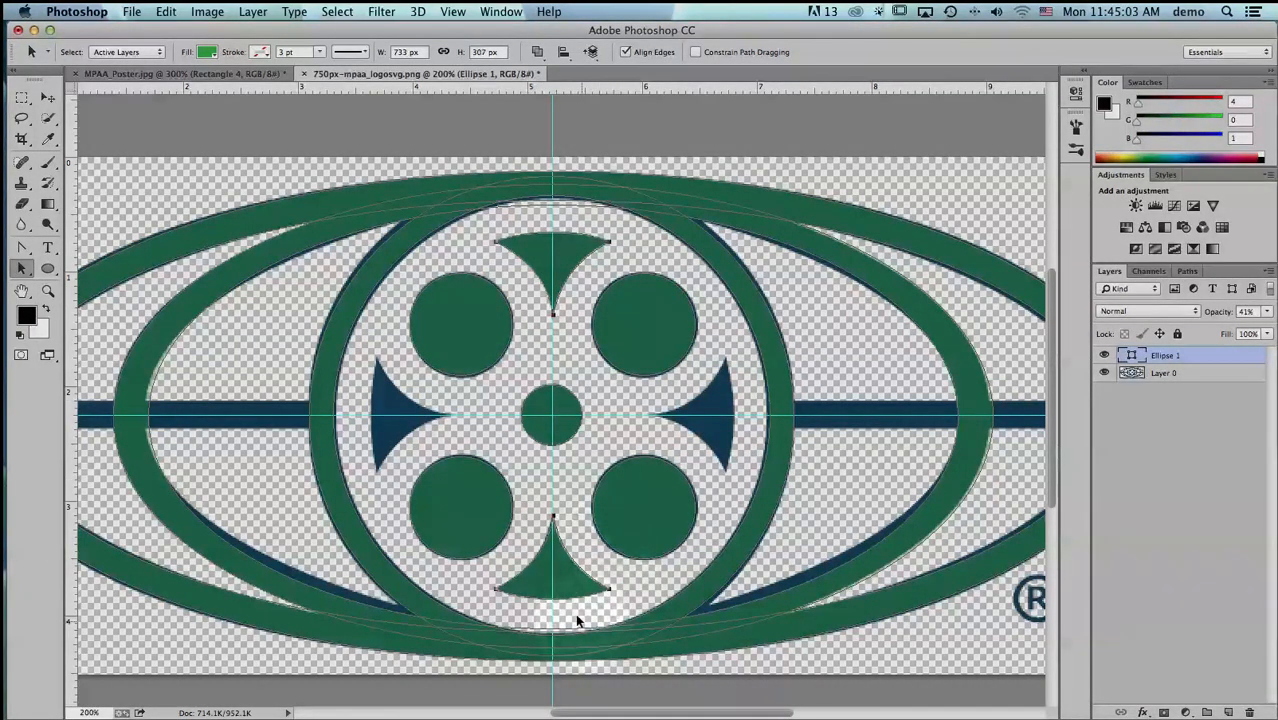
key("alt")
left_click_drag(564, 576, 628, 578)
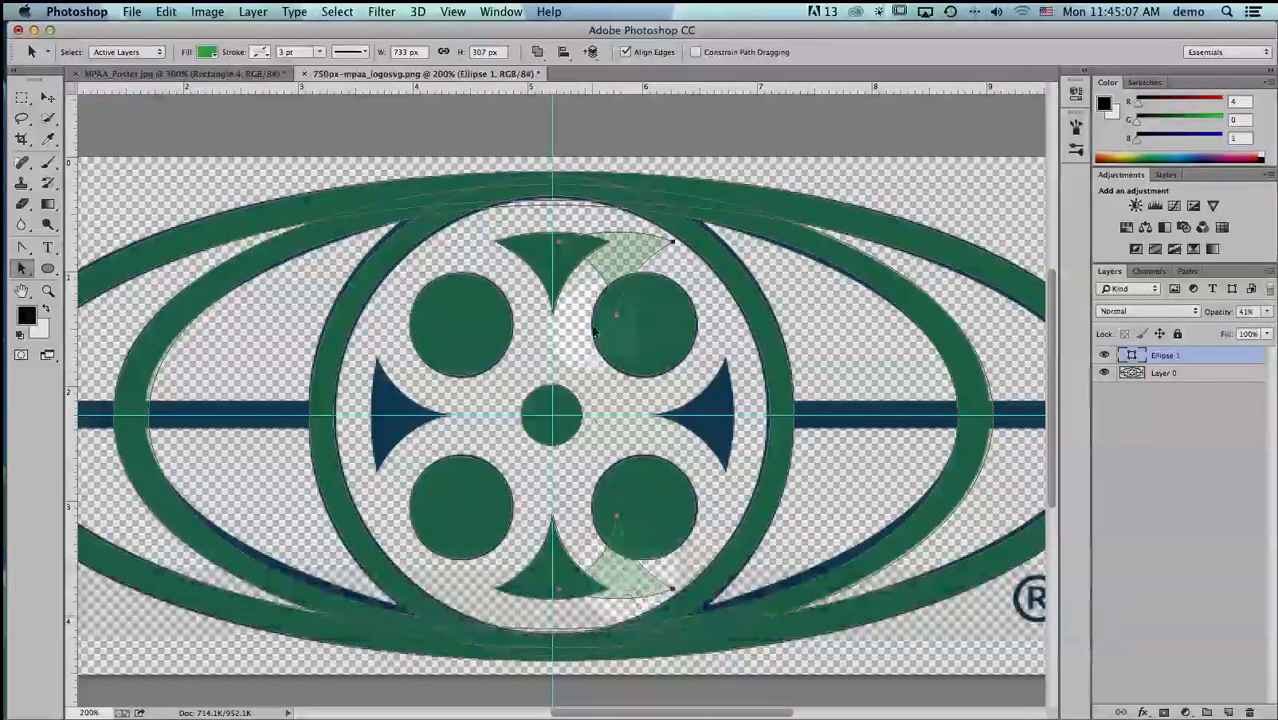
left_click_drag(162, 12, 456, 509)
left_click_drag(740, 423, 685, 423)
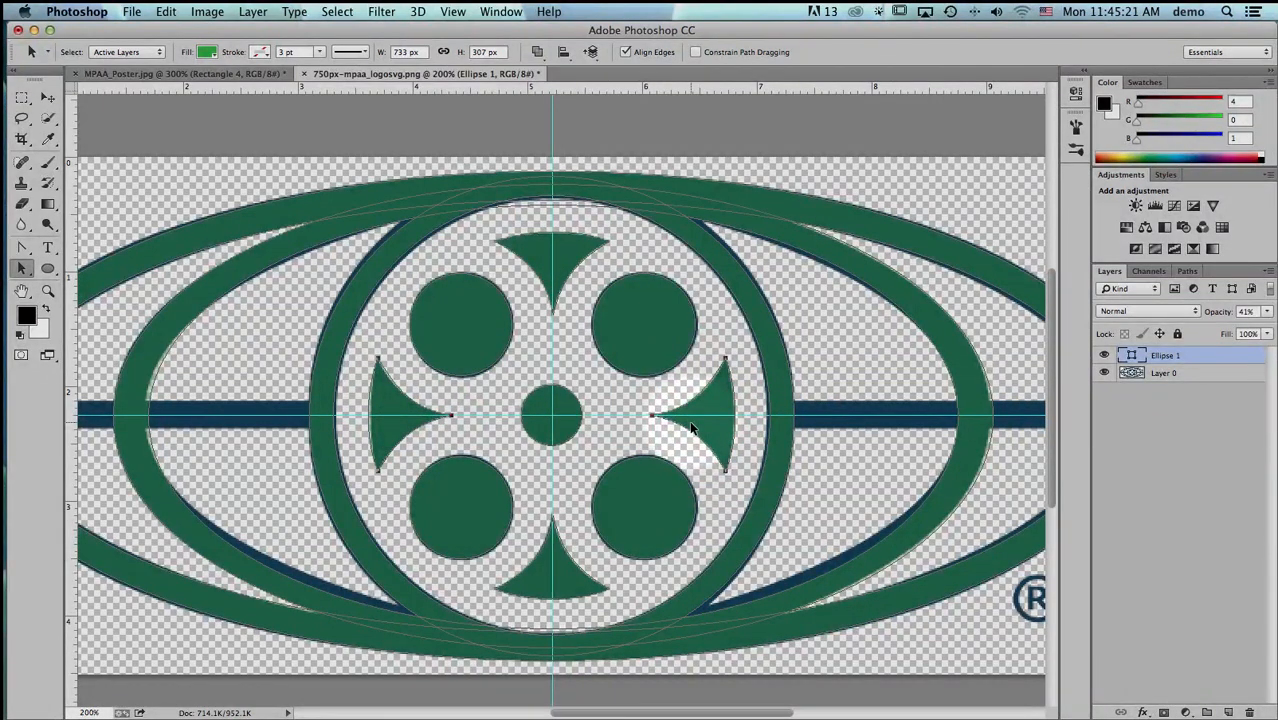
key("Right")
key("Return")
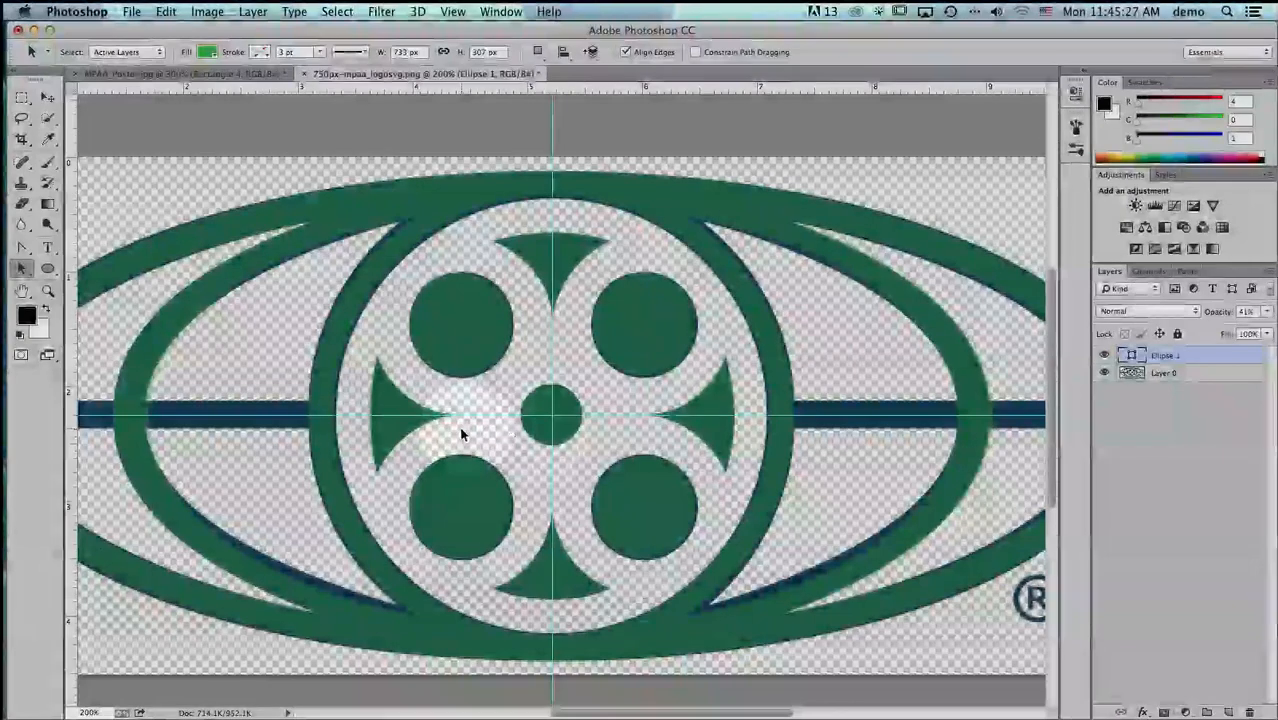
- Try to draw a rectangle about 213 × 16 px over the logo's left bar with Combine Shapes, and undo it
key("super+0")
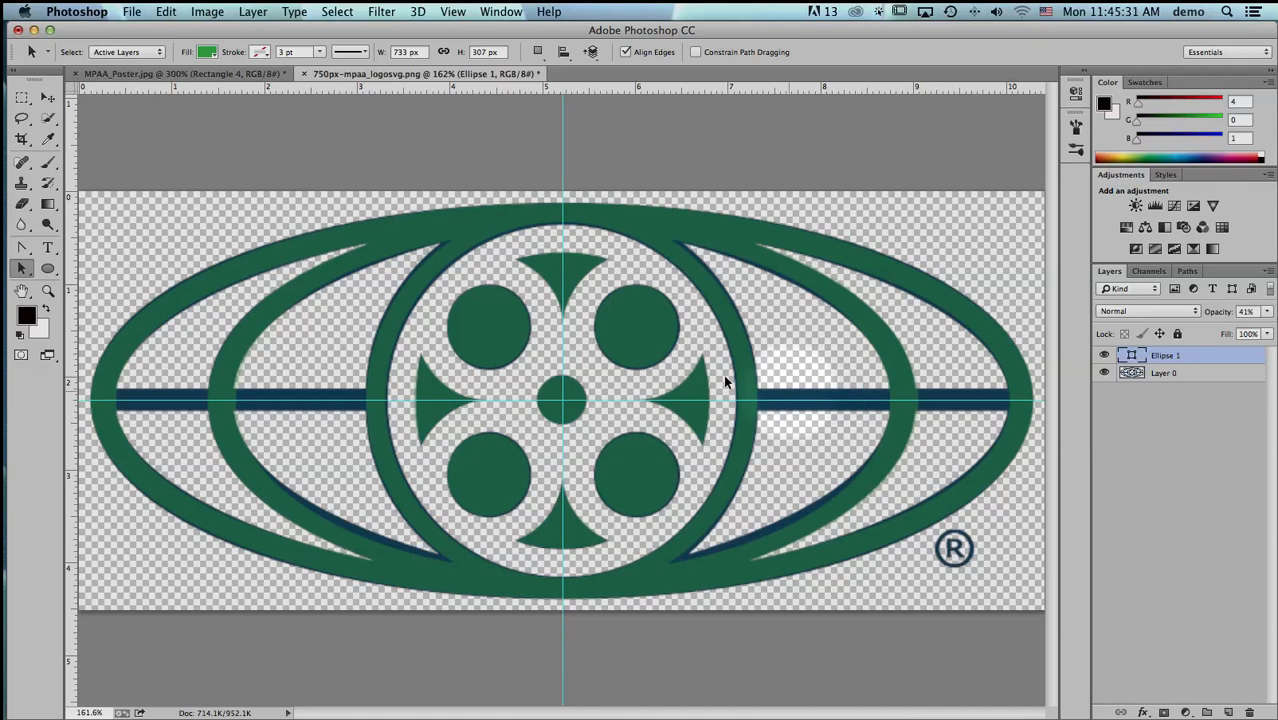
left_click(47, 270)
left_click_drag(50, 281, 104, 265)
left_click(472, 55)
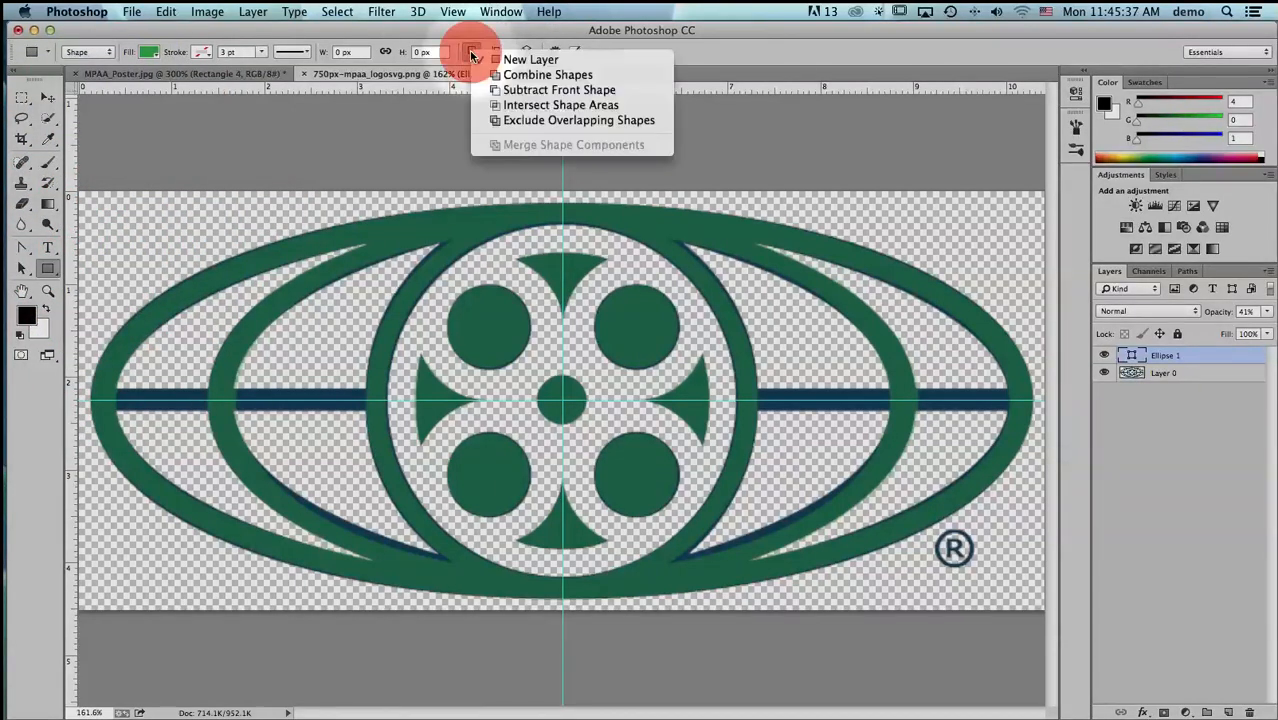
left_click(478, 72)
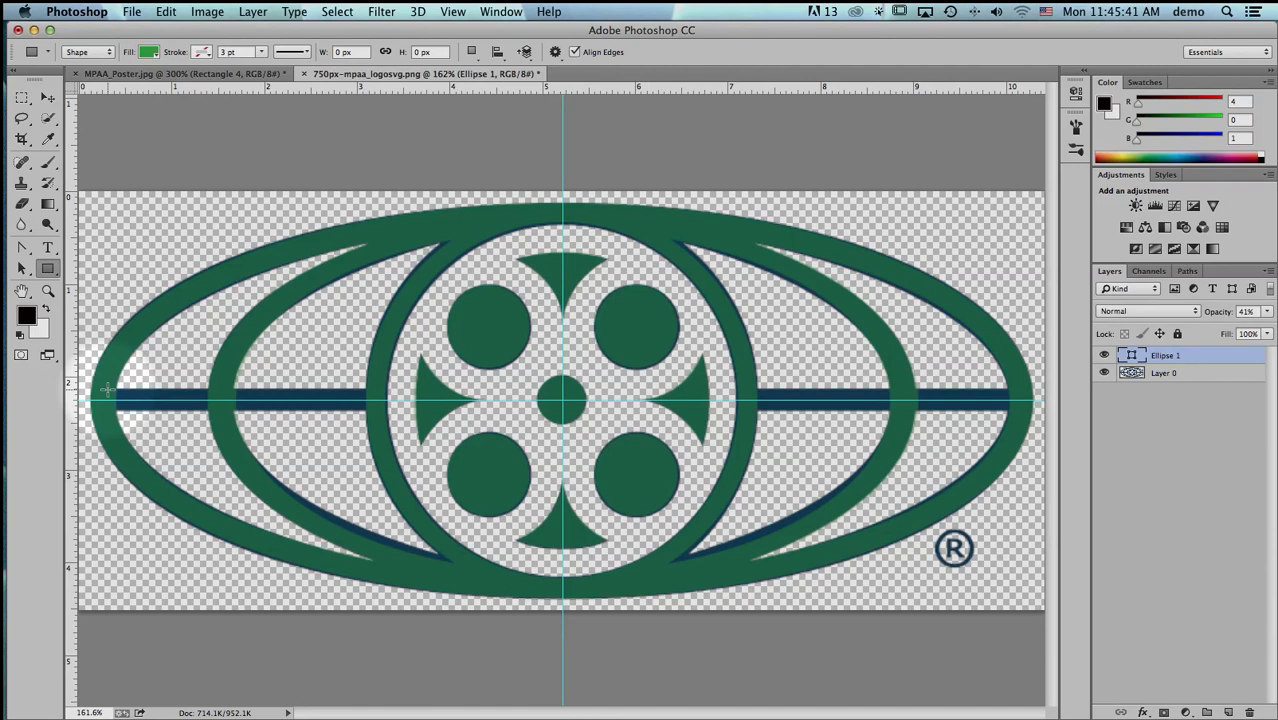
left_click_drag(106, 390, 381, 408)
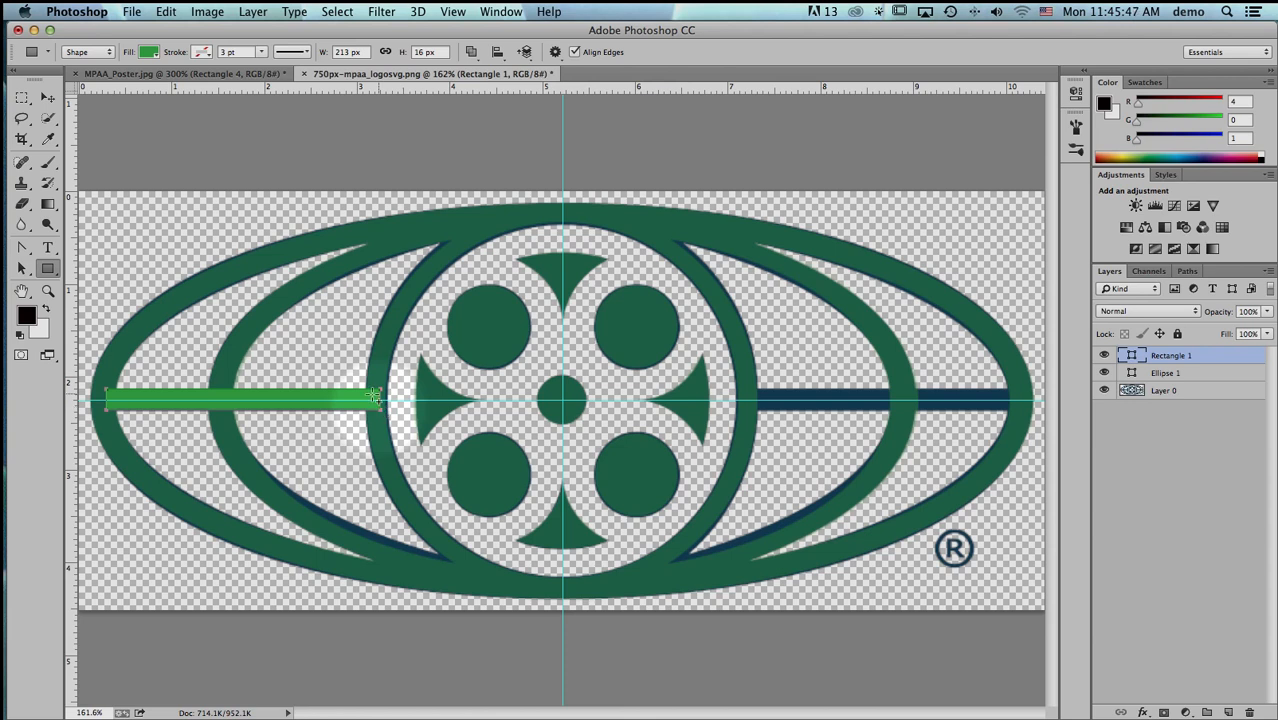
left_click(470, 53)
left_click(470, 55)
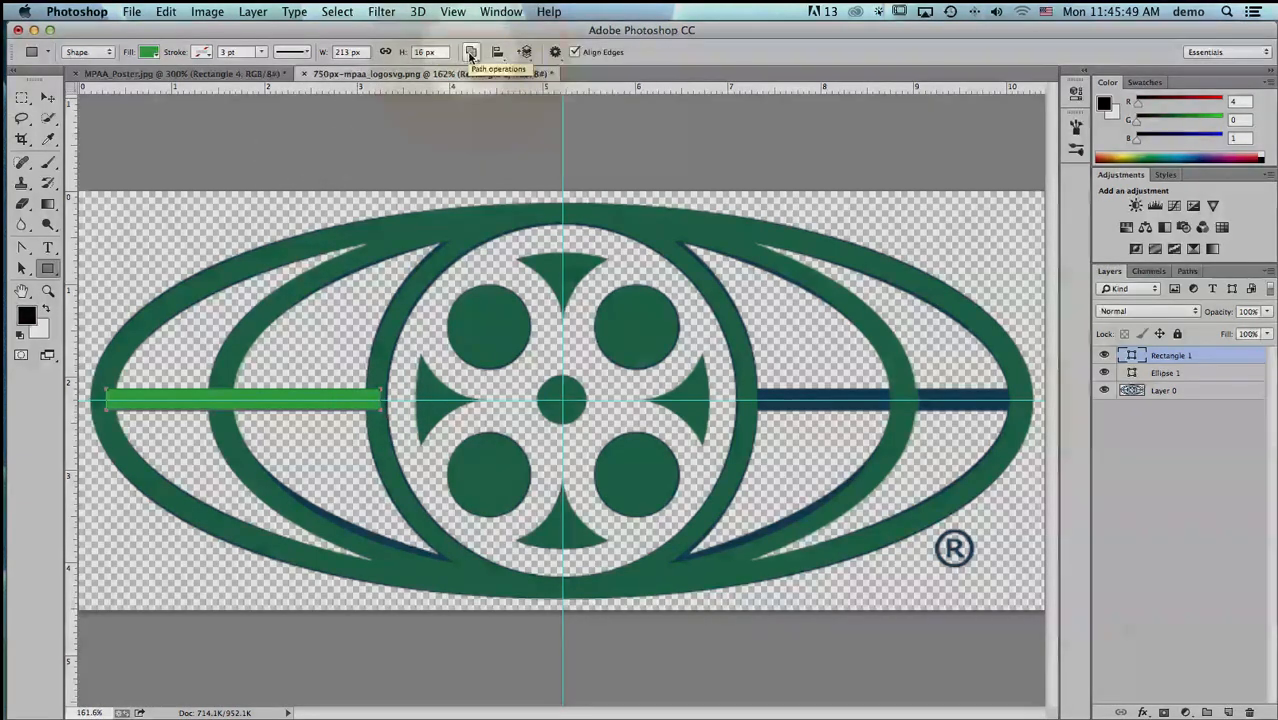
key("super+z")
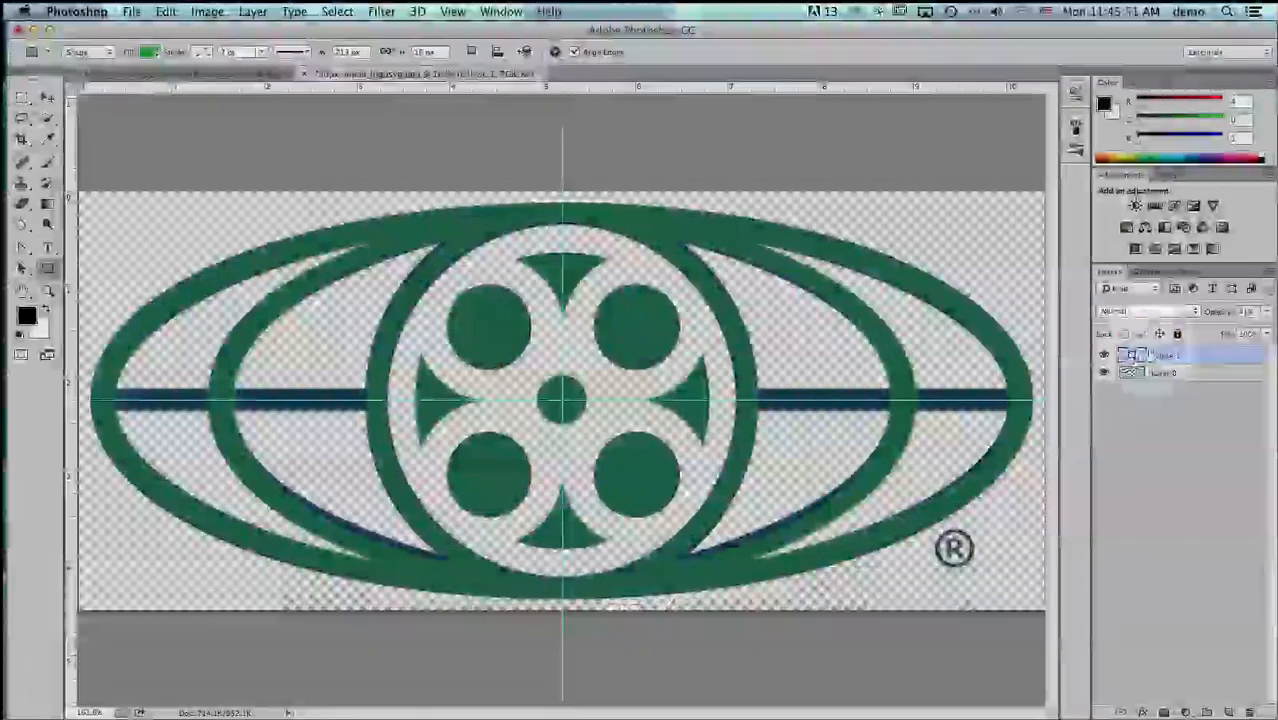
- Draw a rectangle about 212 × 16 px over the logo's left horizontal bar using the Rectangle tool
left_click(453, 12)
left_click(453, 12)
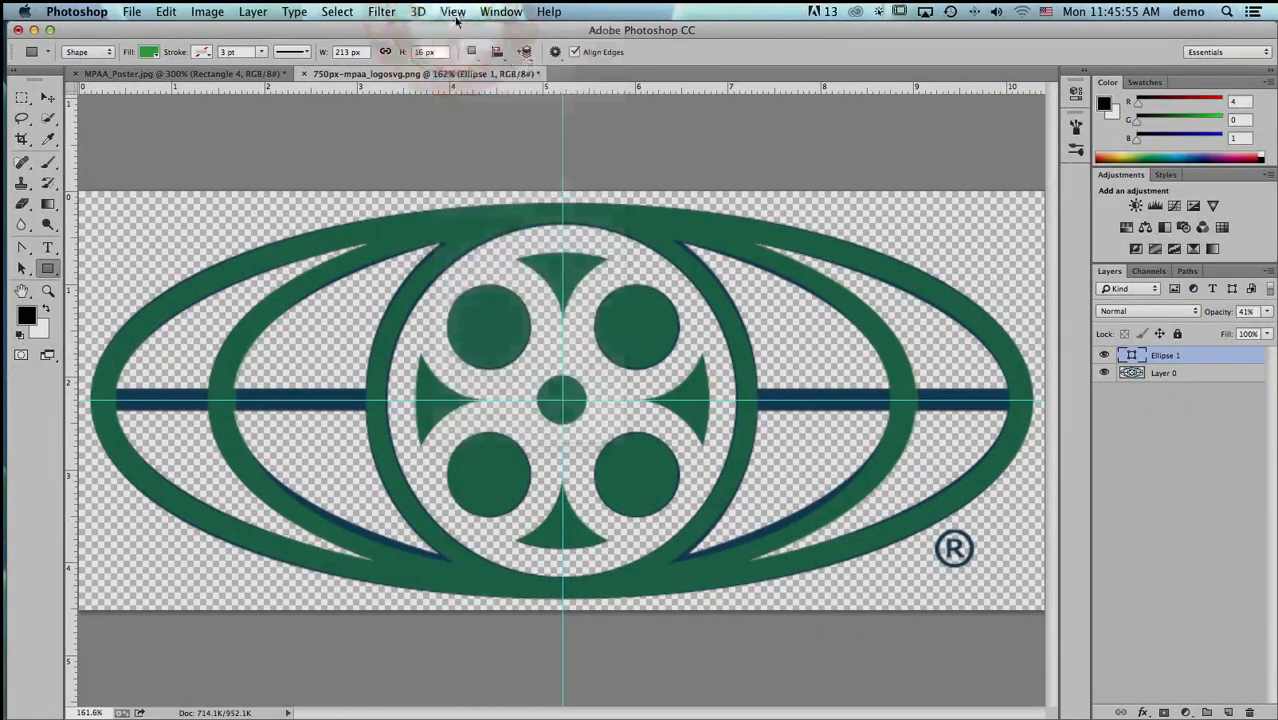
left_click(470, 52)
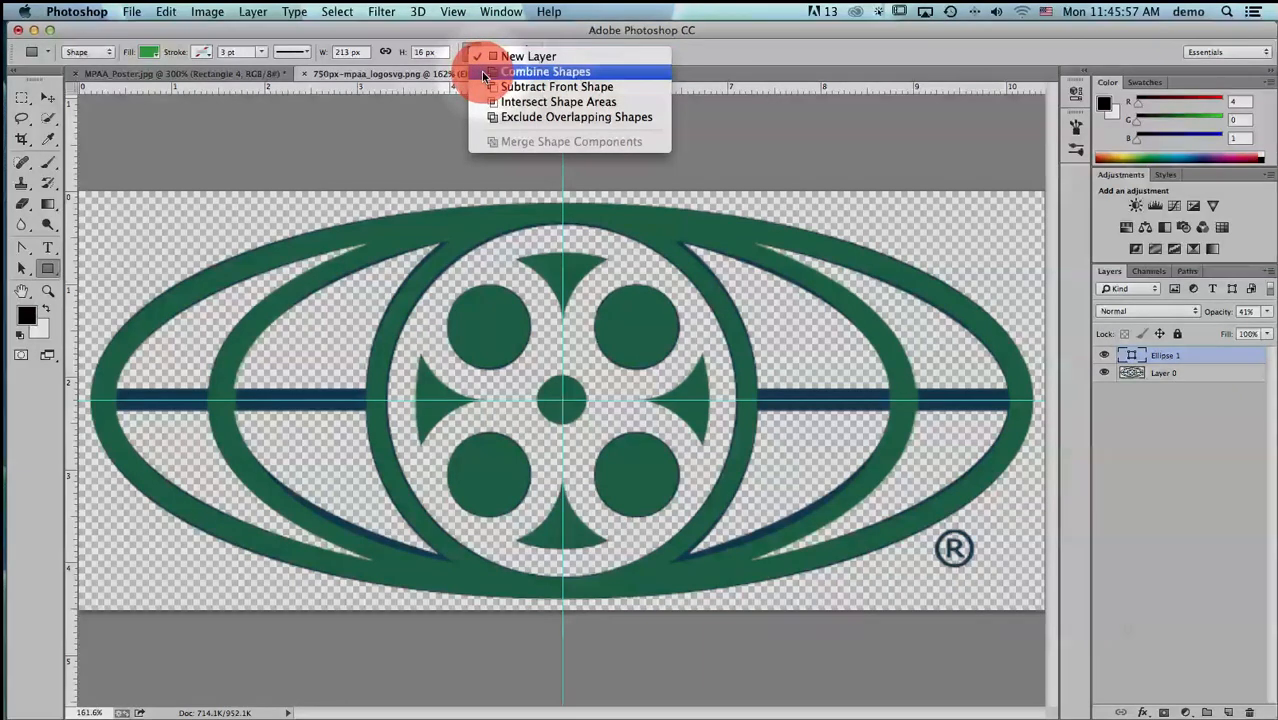
left_click(484, 74)
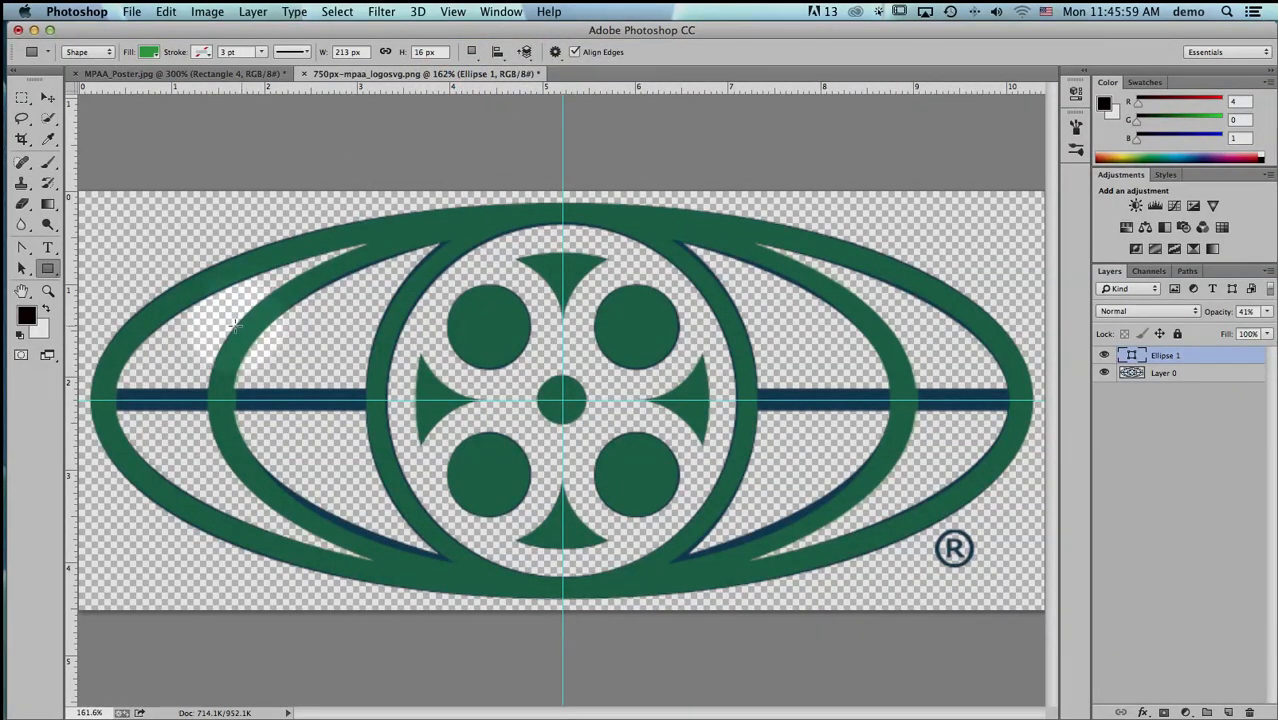
left_click_drag(105, 390, 376, 410)
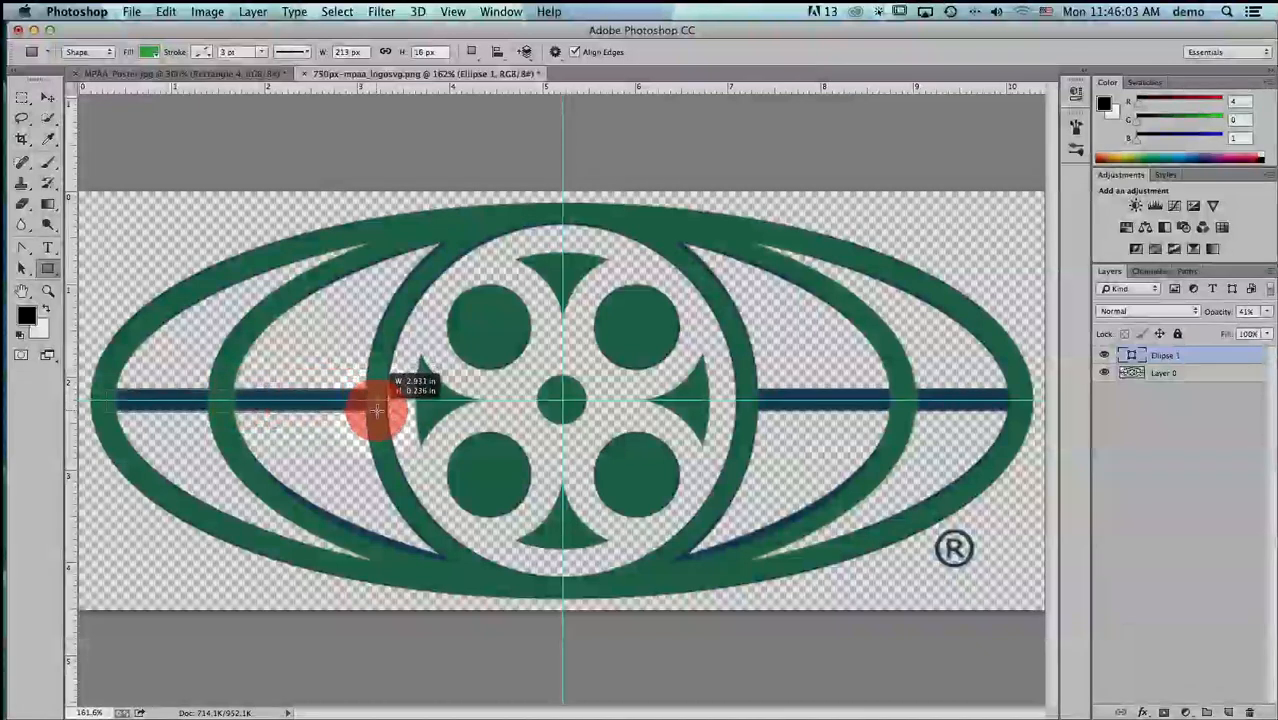
left_click_drag(380, 410, 379, 411)
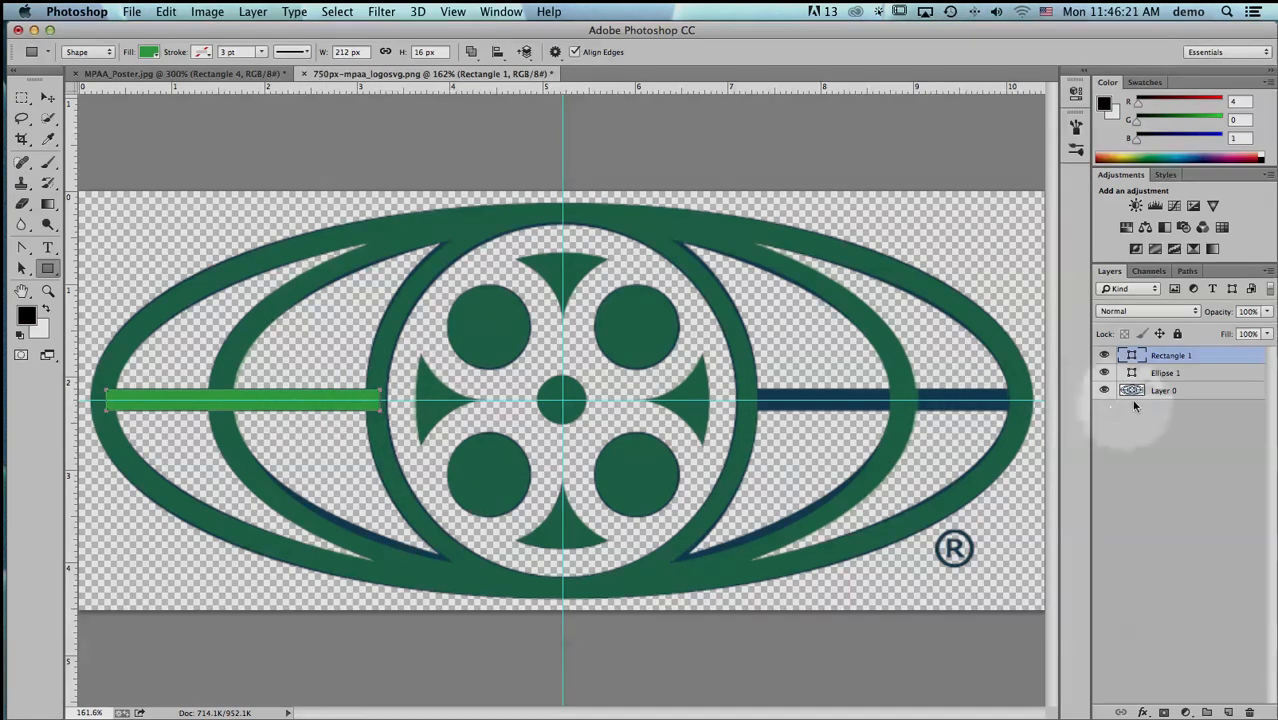
- Cut the left bar's rectangle path from its own layer and paste it into the Ellipse 1 shape layer
left_click(1169, 375)
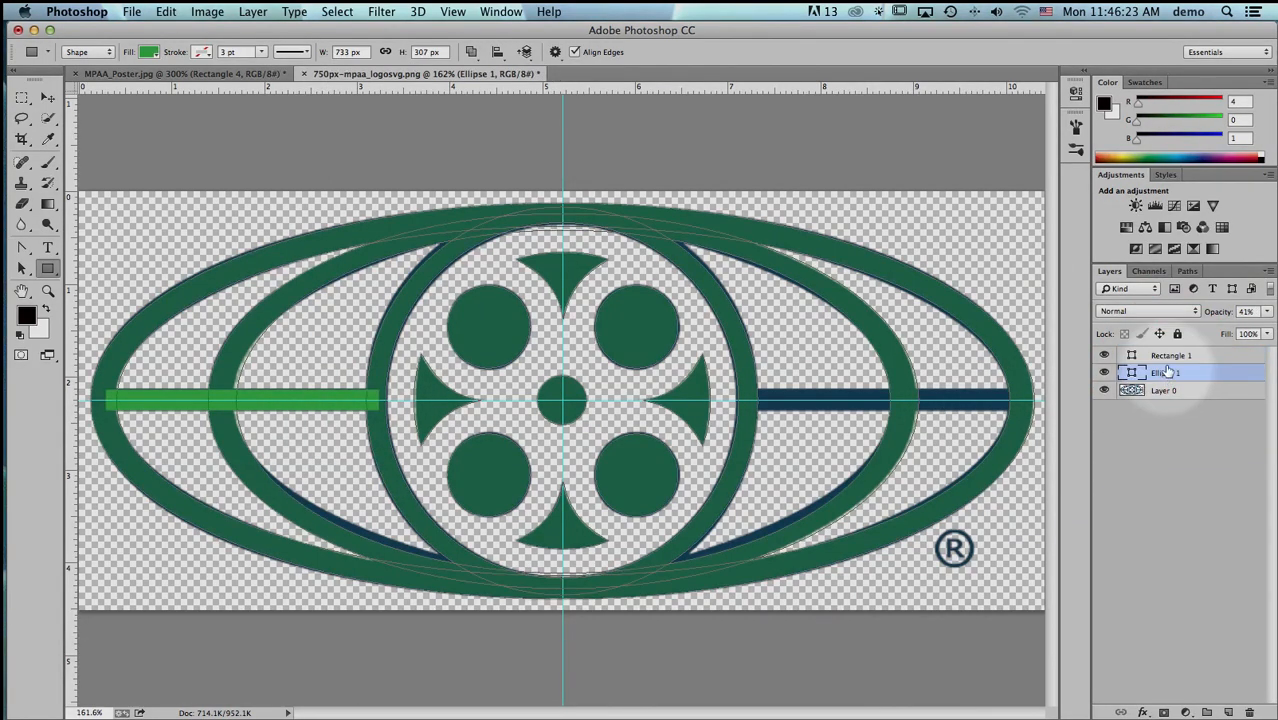
left_click(1169, 356)
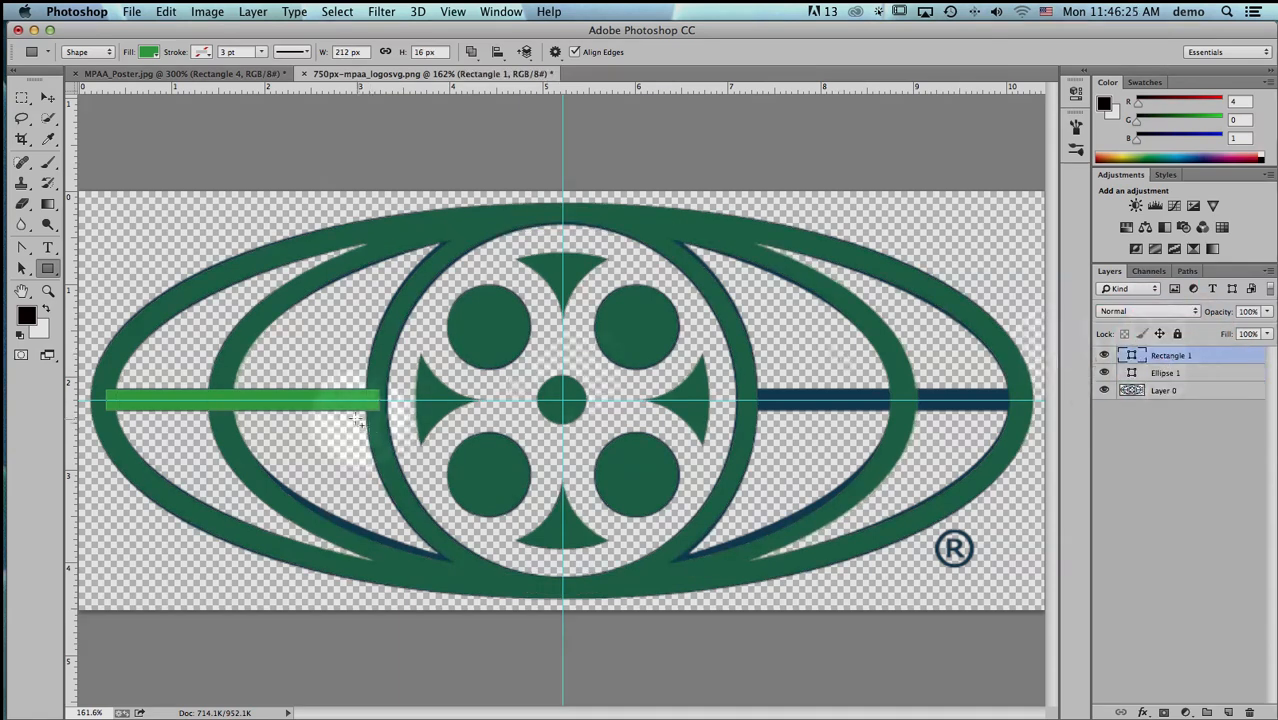
left_click(21, 268)
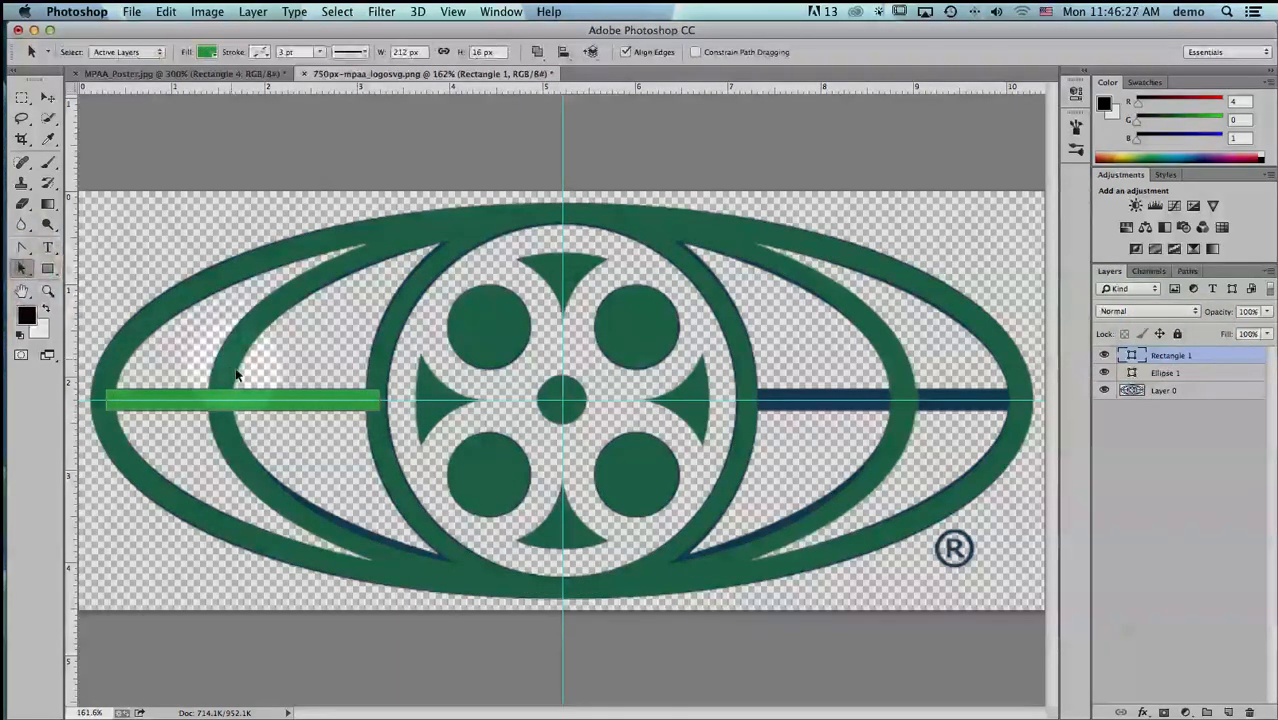
left_click(246, 393)
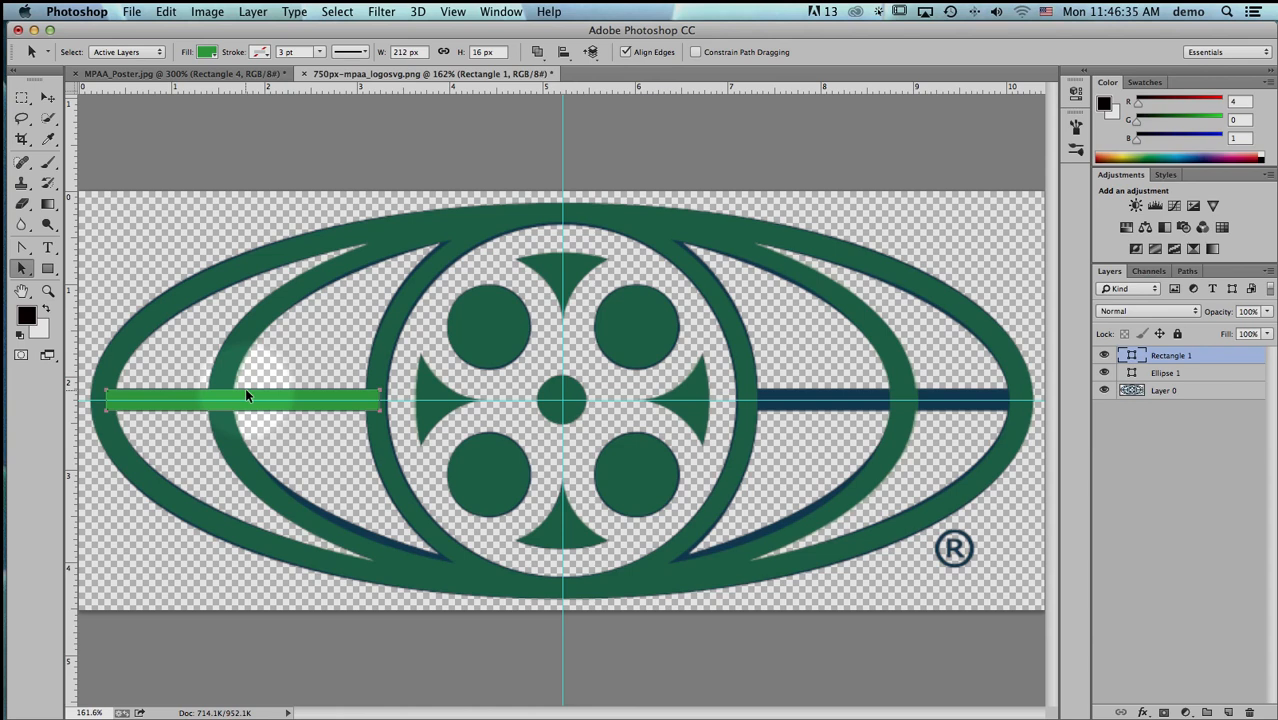
key("super+x")
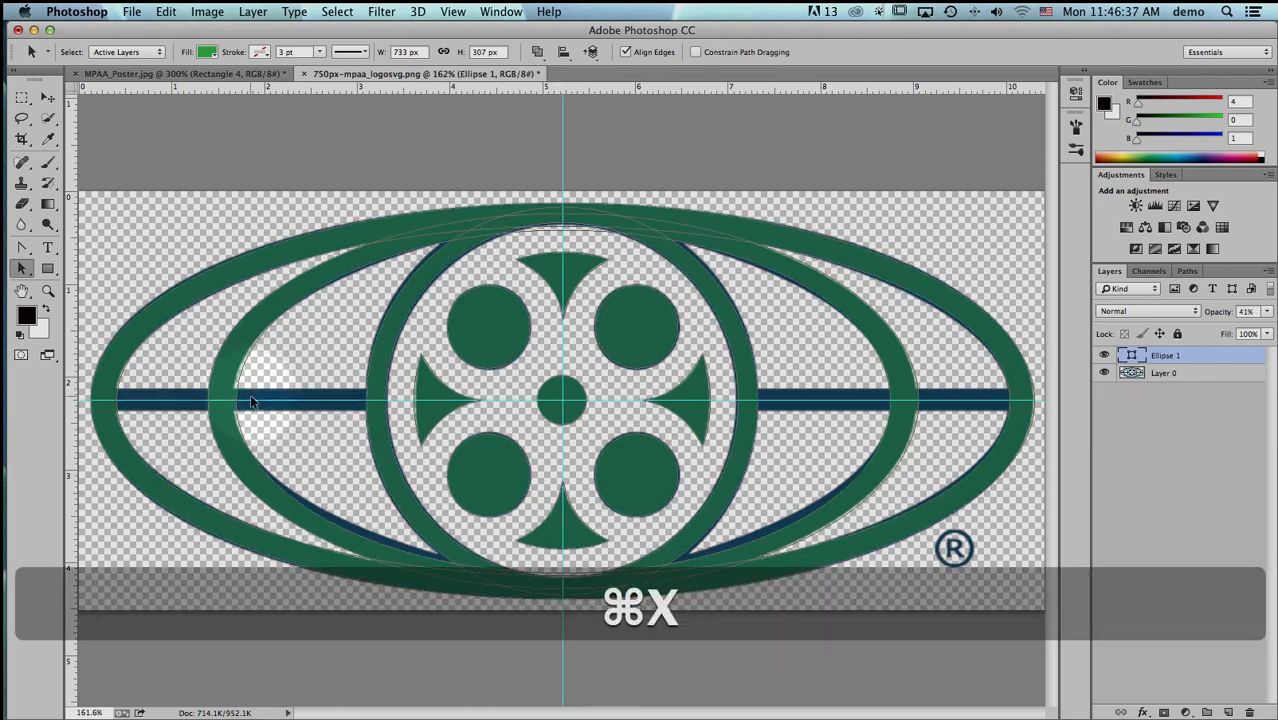
left_click(1165, 352)
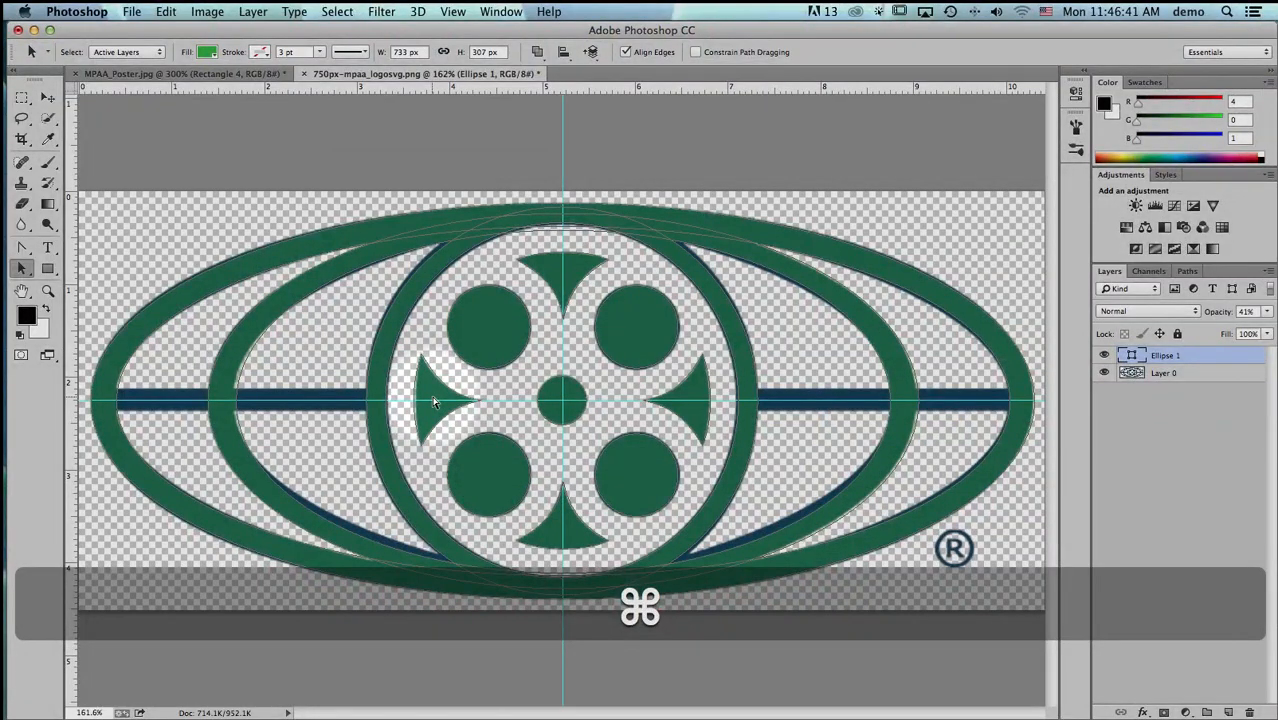
key("super+v")
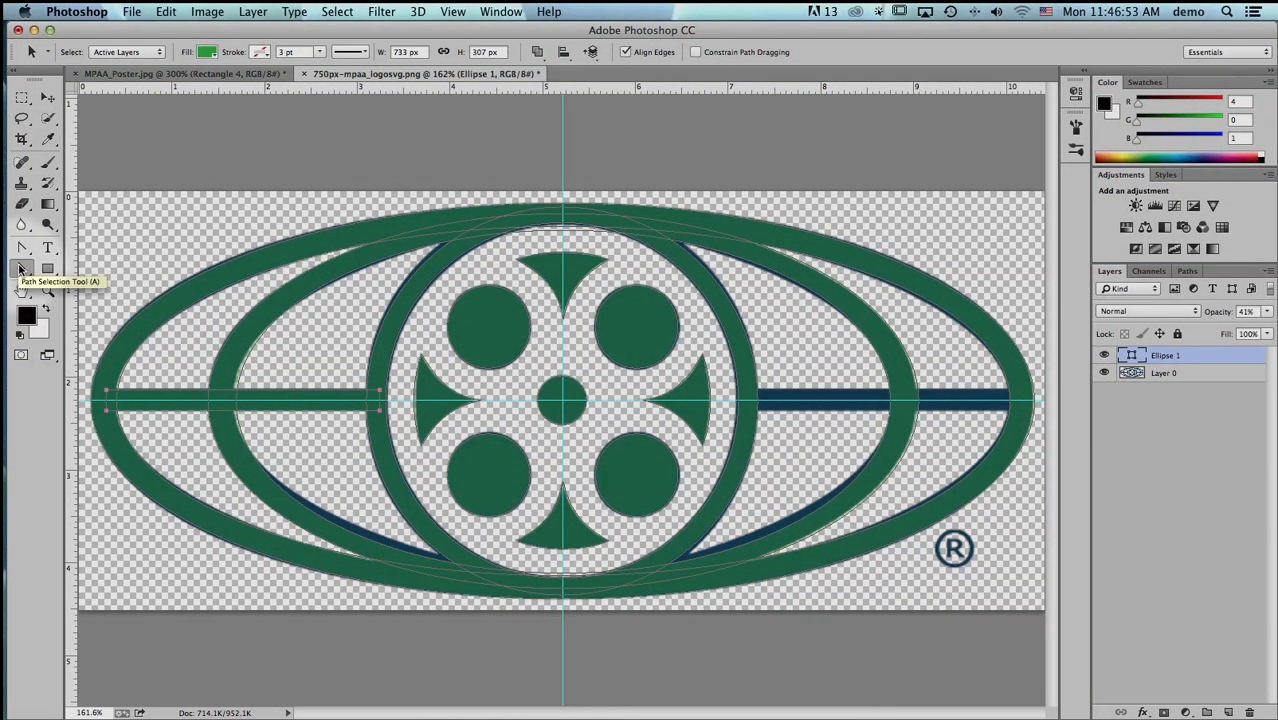
- Duplicate the left bar's path straight across onto the logo's right horizontal bar with the Path Selection tool
left_click(19, 268)
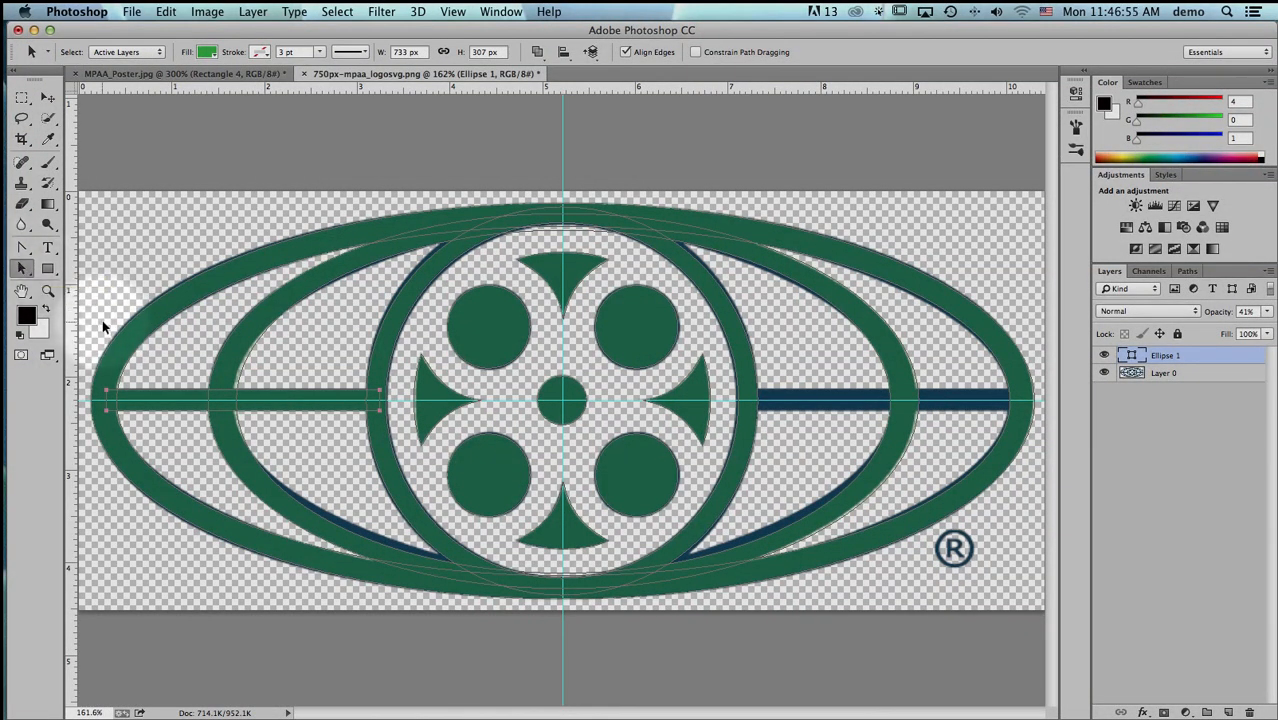
left_click(22, 268)
left_click(333, 411)
key("alt")
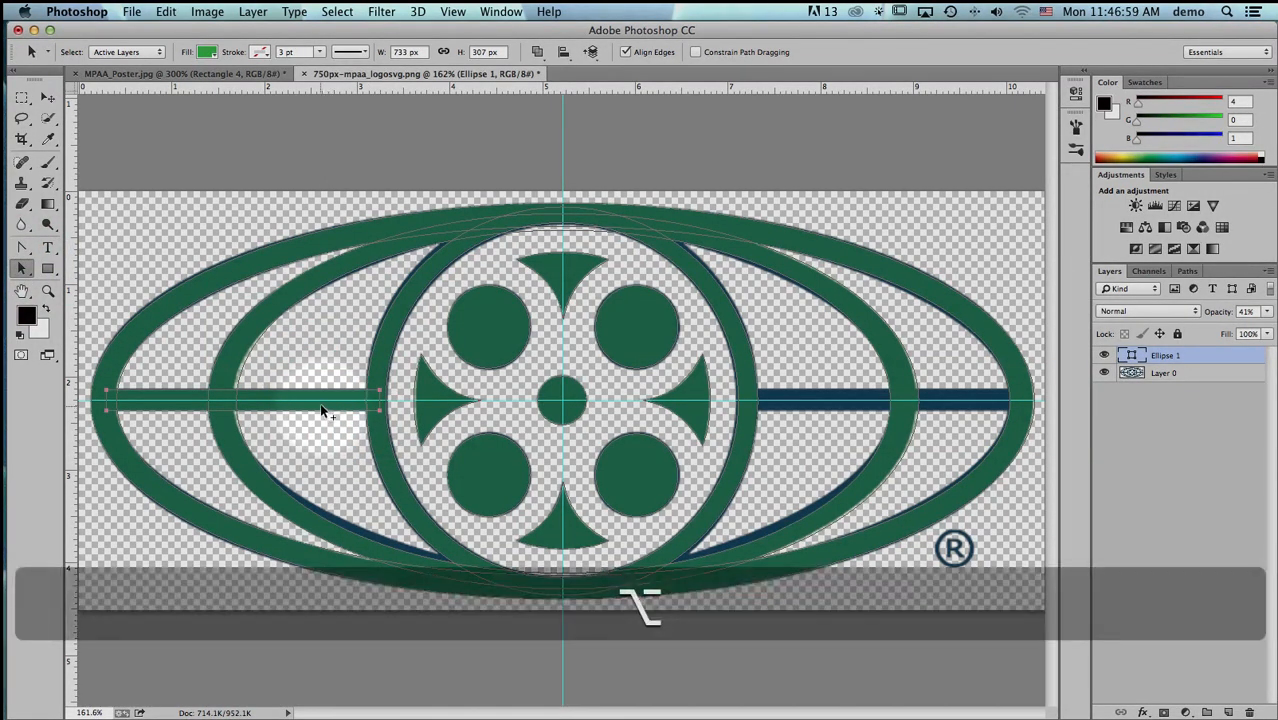
left_click_drag(319, 402, 960, 412)
key("shift")
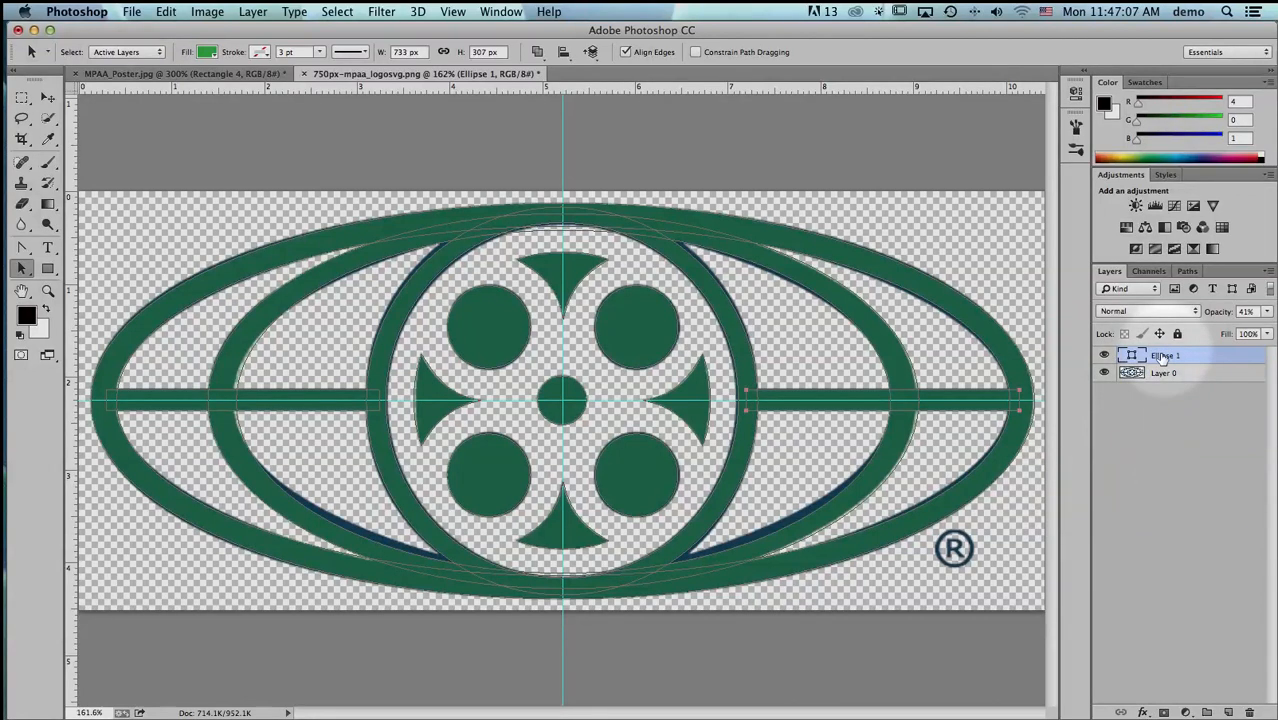
- Hide Layer 0, raise the Ellipse 1 layer's opacity to 100% and deselect the layer
left_click(1104, 372)
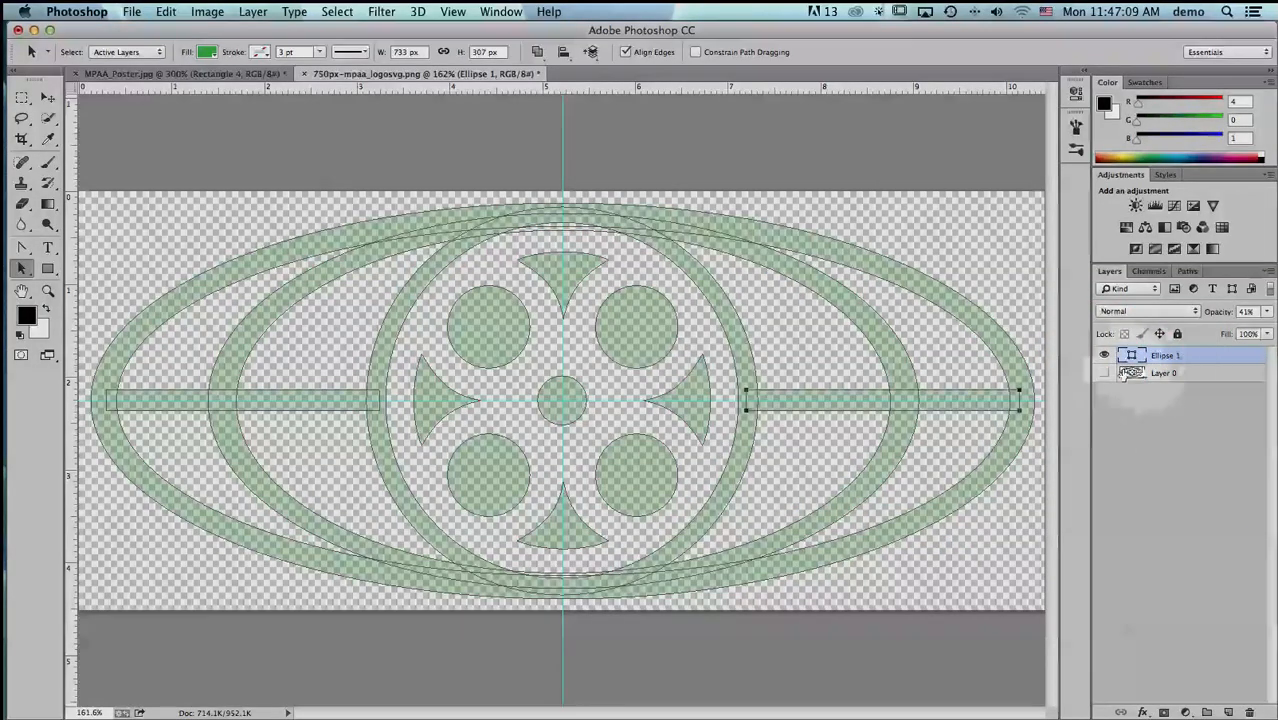
left_click_drag(1220, 313, 1276, 321)
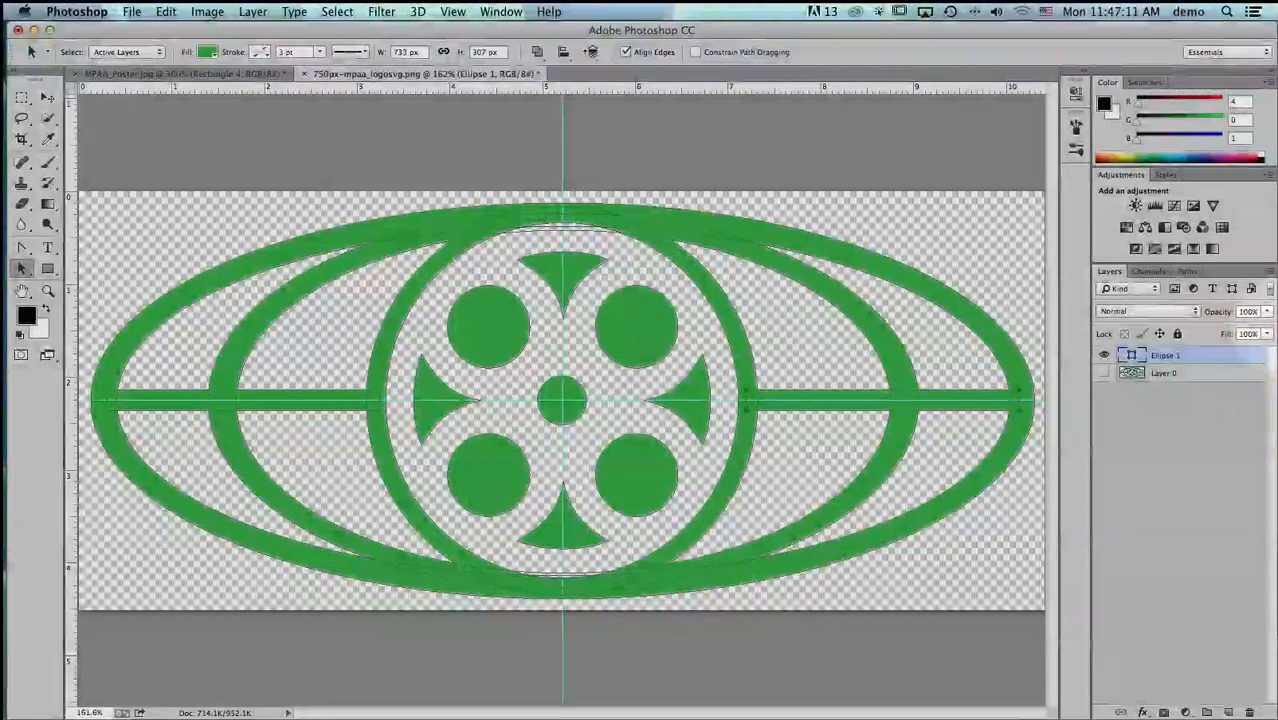
left_click(1186, 448)
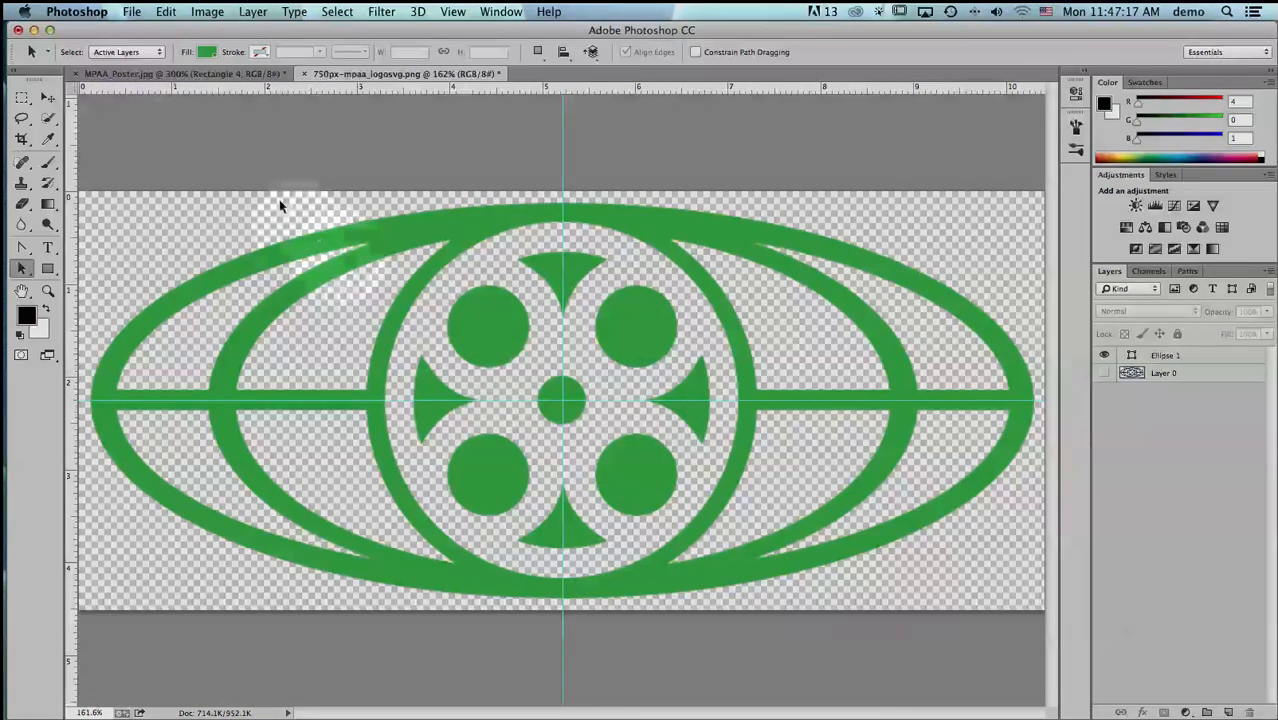
- Bring up MPAA_Poster.jpg and arrange the two open documents side by side as 2-up Vertical
left_click(228, 73)
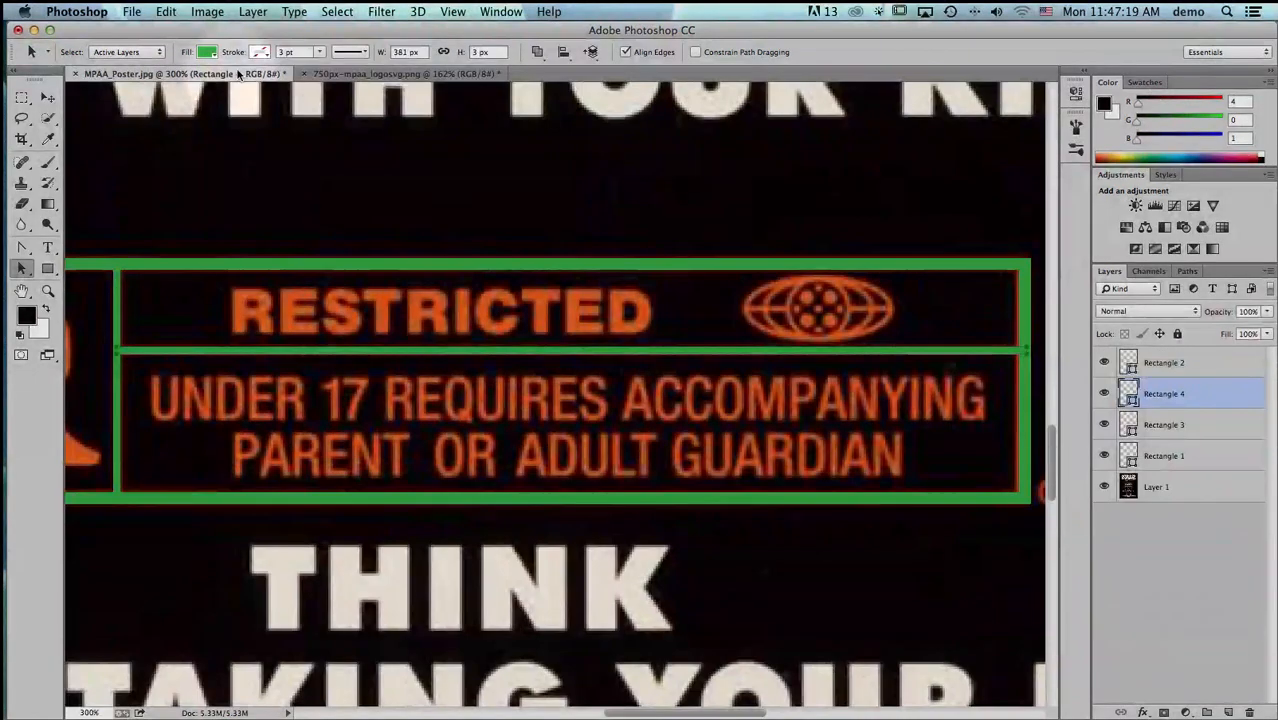
left_click(502, 12)
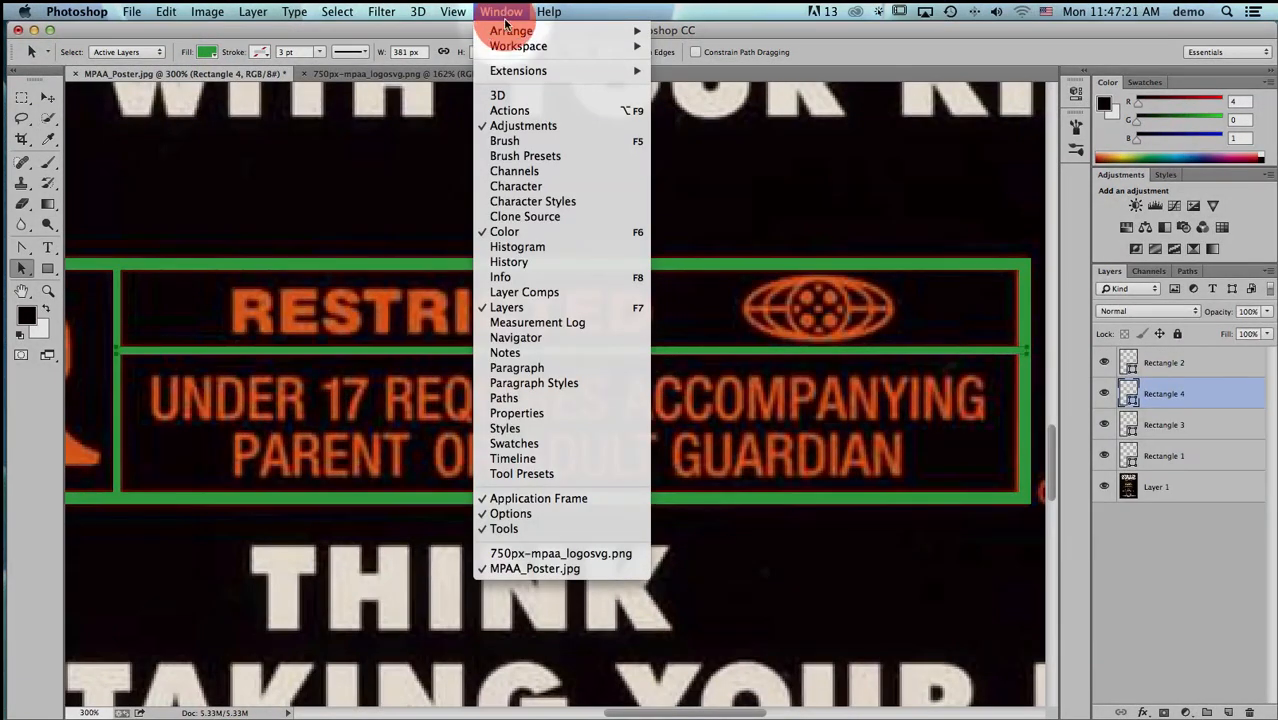
mouse_move(500, 29)
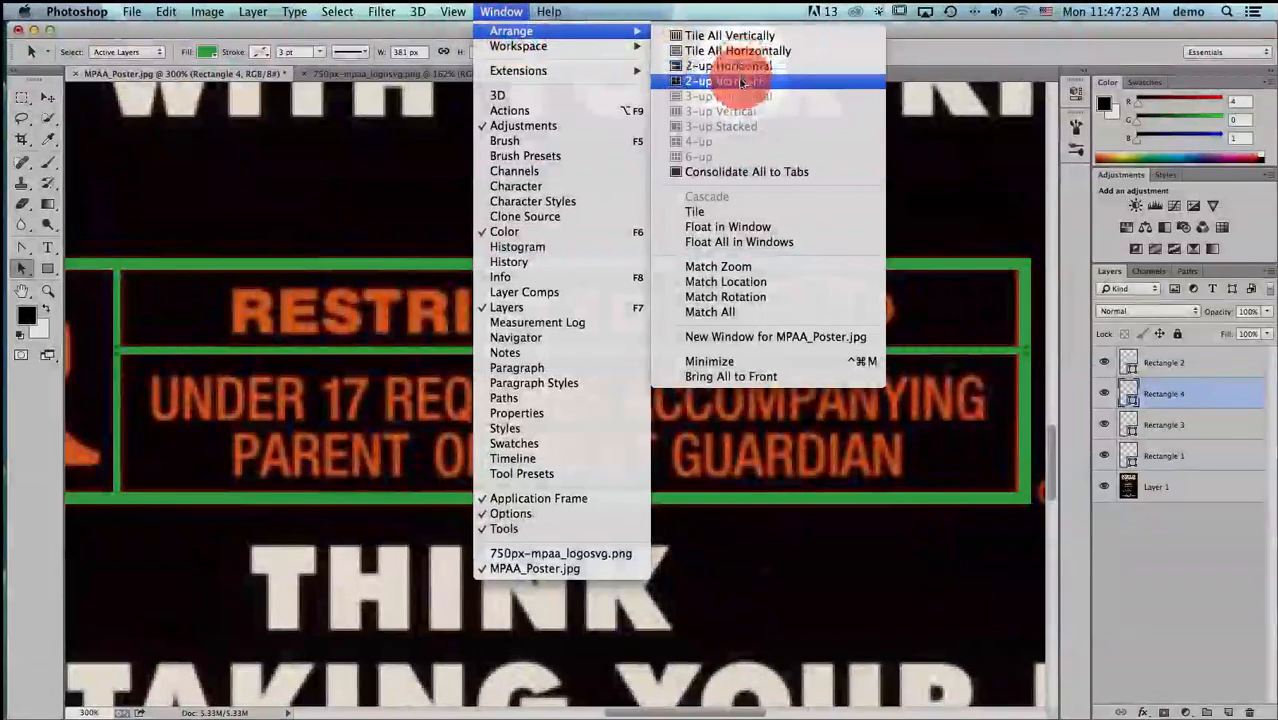
left_click(741, 82)
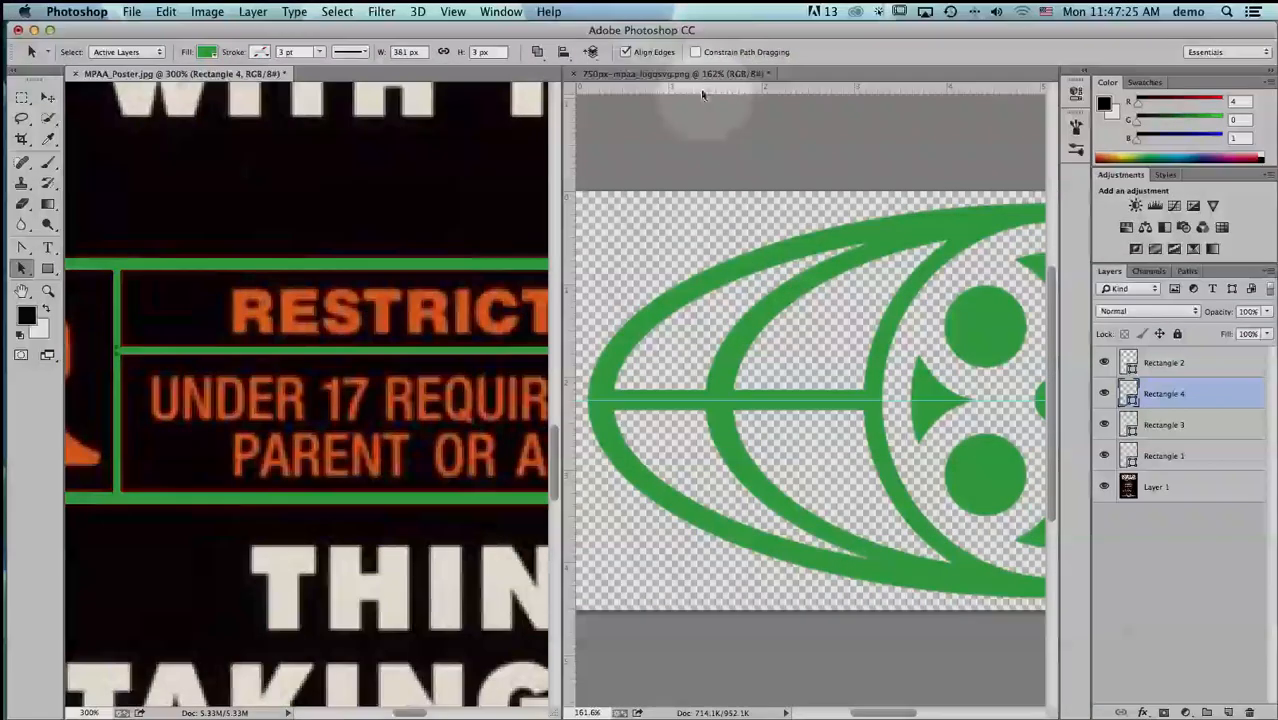
- Copy the Ellipse 1 shape layer from the logo document into MPAA_Poster.jpg, placing it over the RESTRICTED box
left_click(698, 73)
key("super+0")
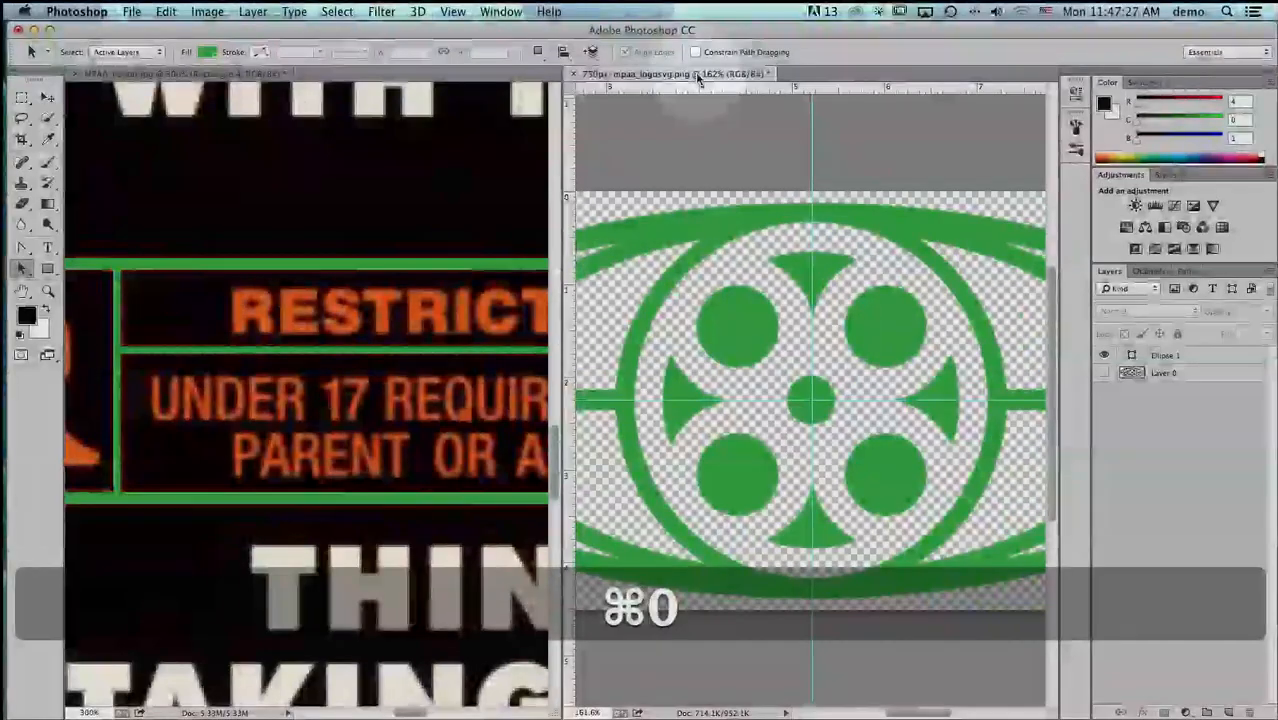
key("super+minus")
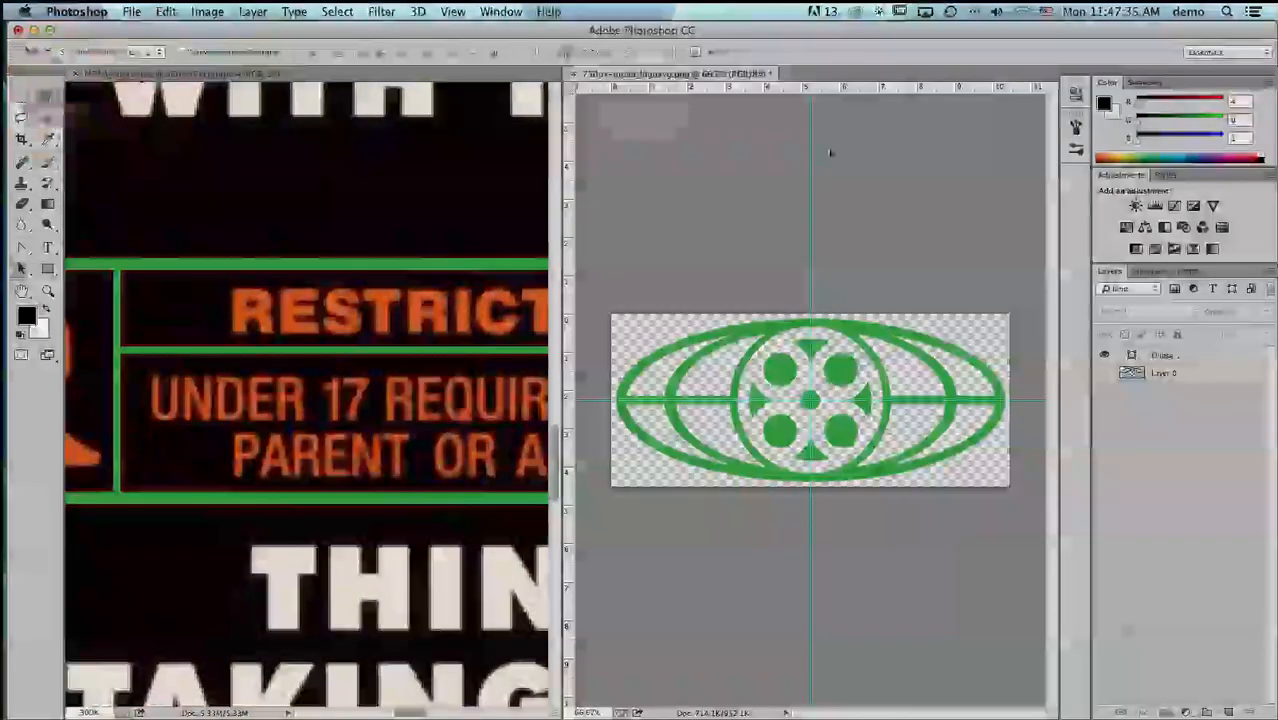
left_click(1165, 356)
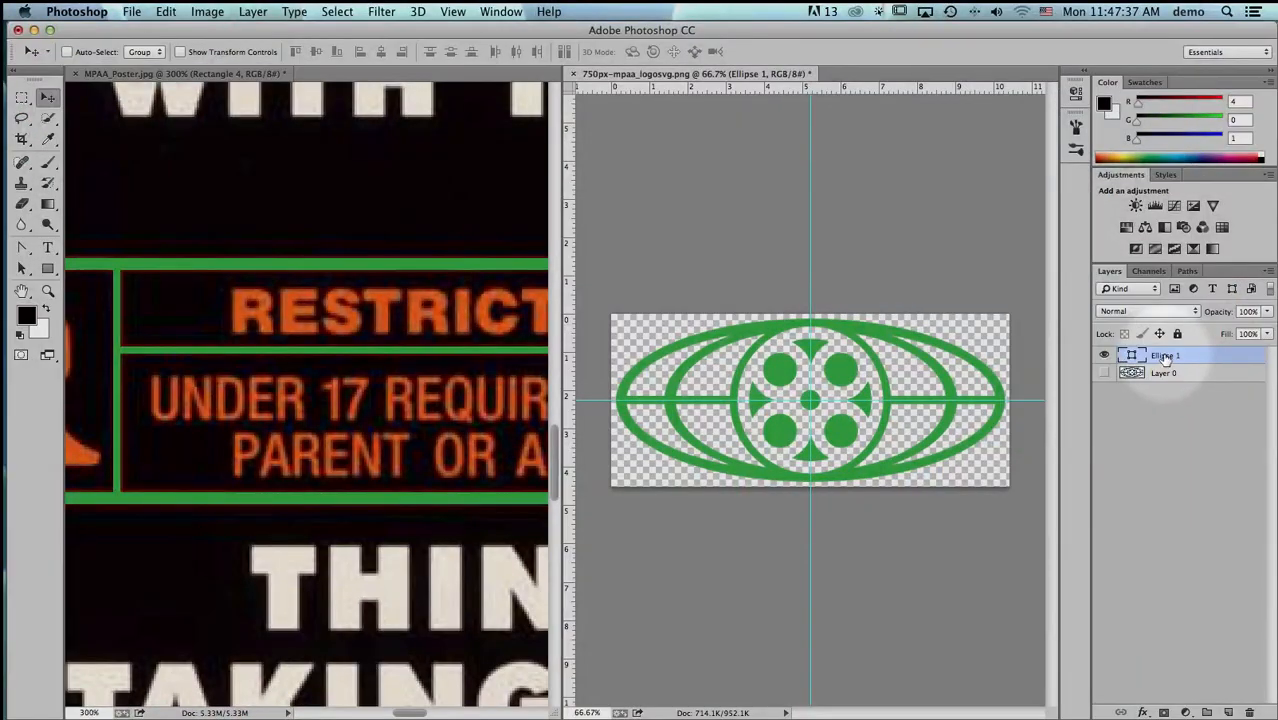
left_click_drag(1165, 356, 315, 315)
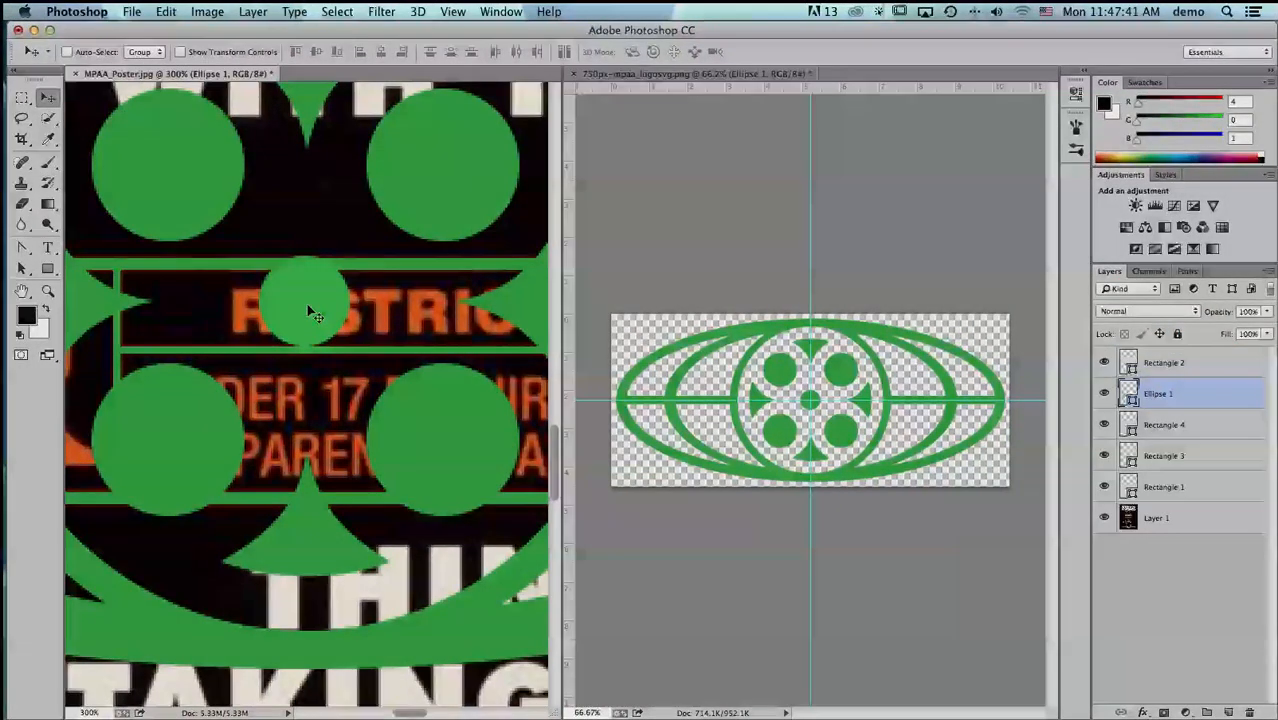
- Fit the poster on screen and consolidate the two open documents back into tabs
key("super+0")
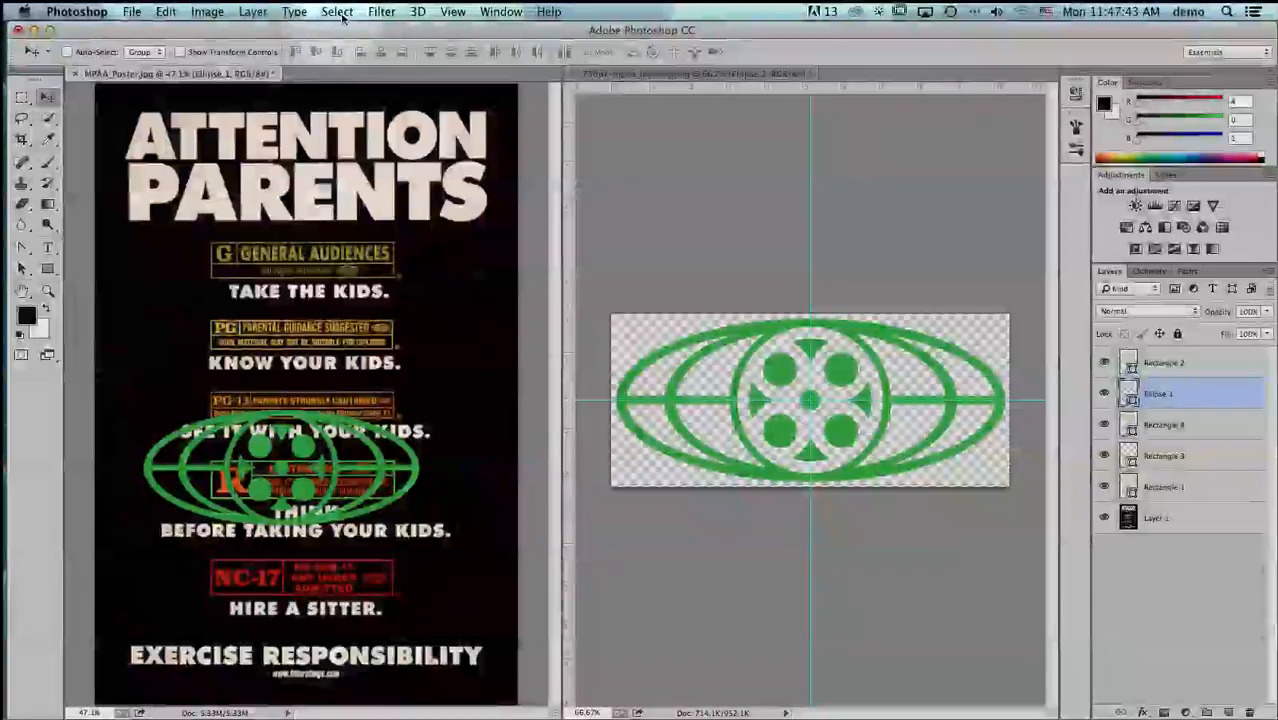
left_click(453, 11)
mouse_move(507, 11)
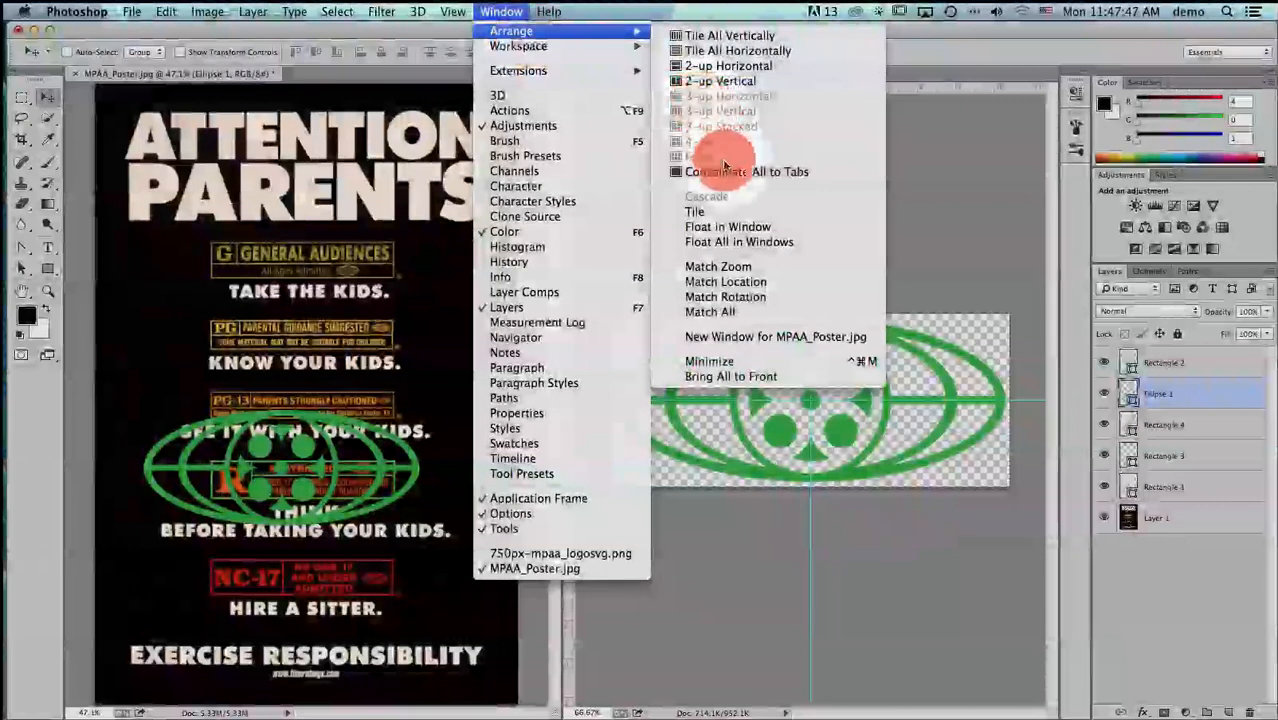
left_click(728, 171)
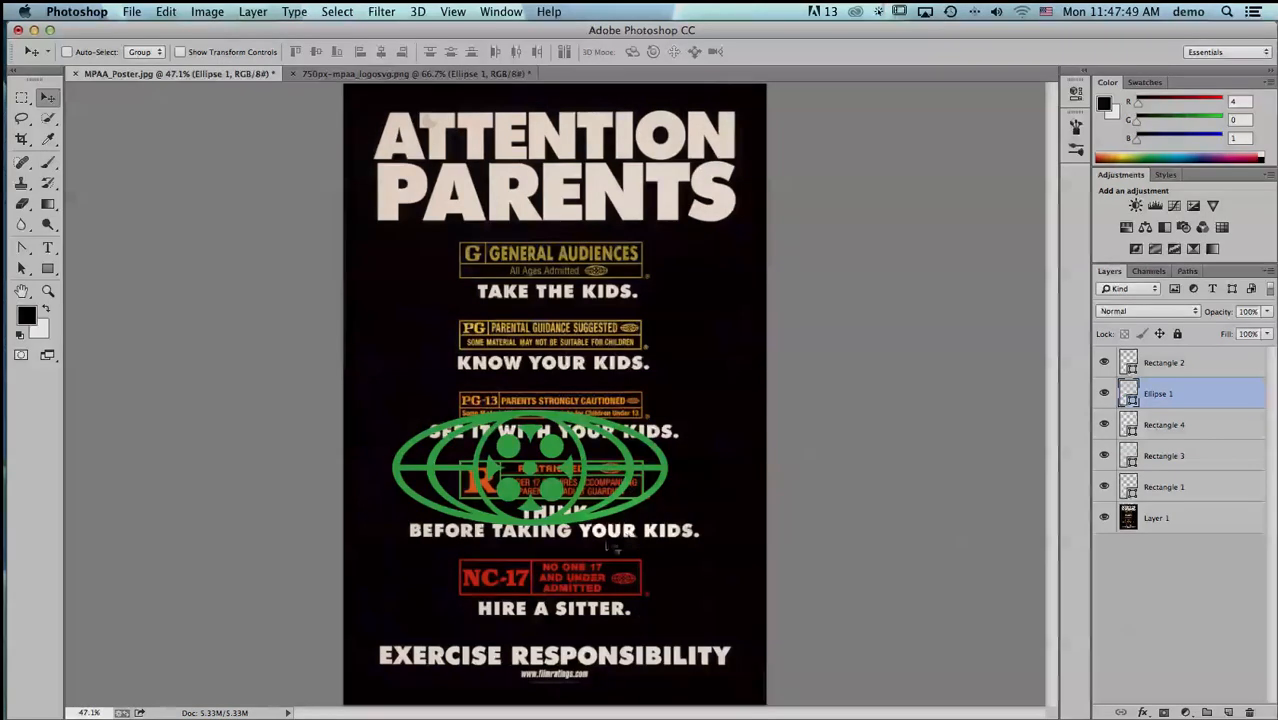
- Move the Ellipse 1 layer to the top of the layer stack, above Rectangle 2
left_click(800, 343)
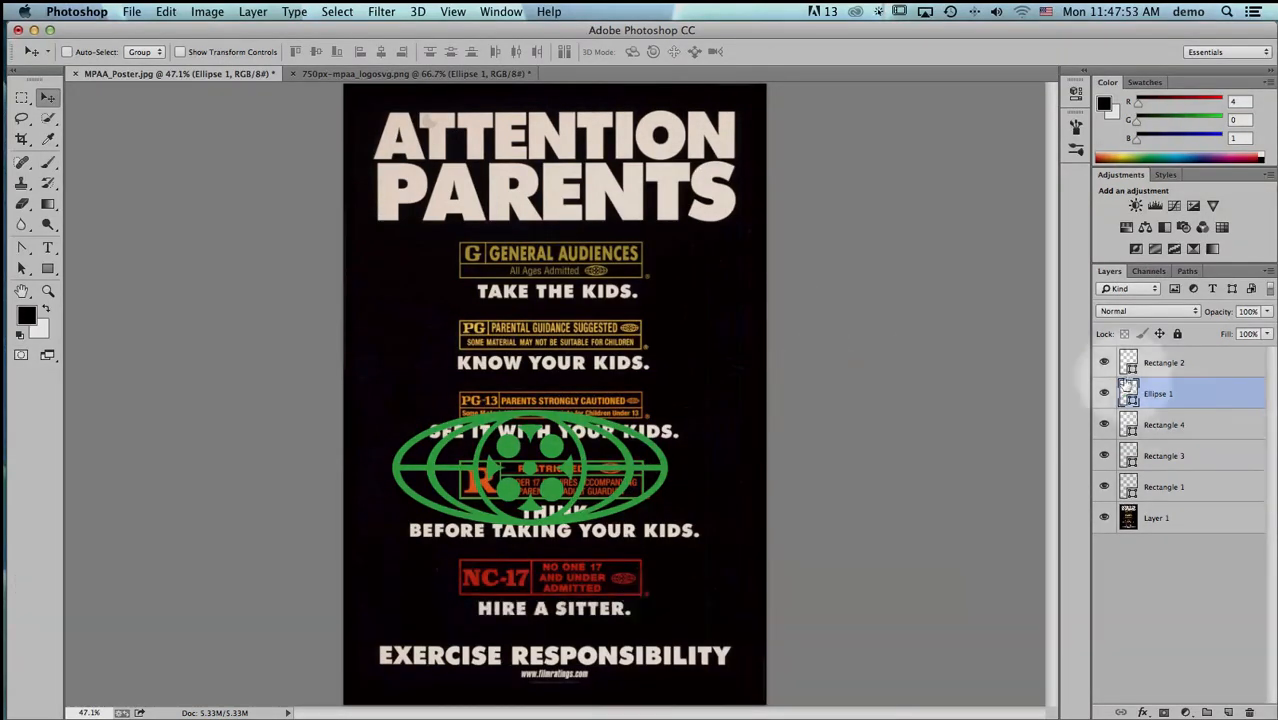
left_click_drag(1178, 399, 1176, 355)
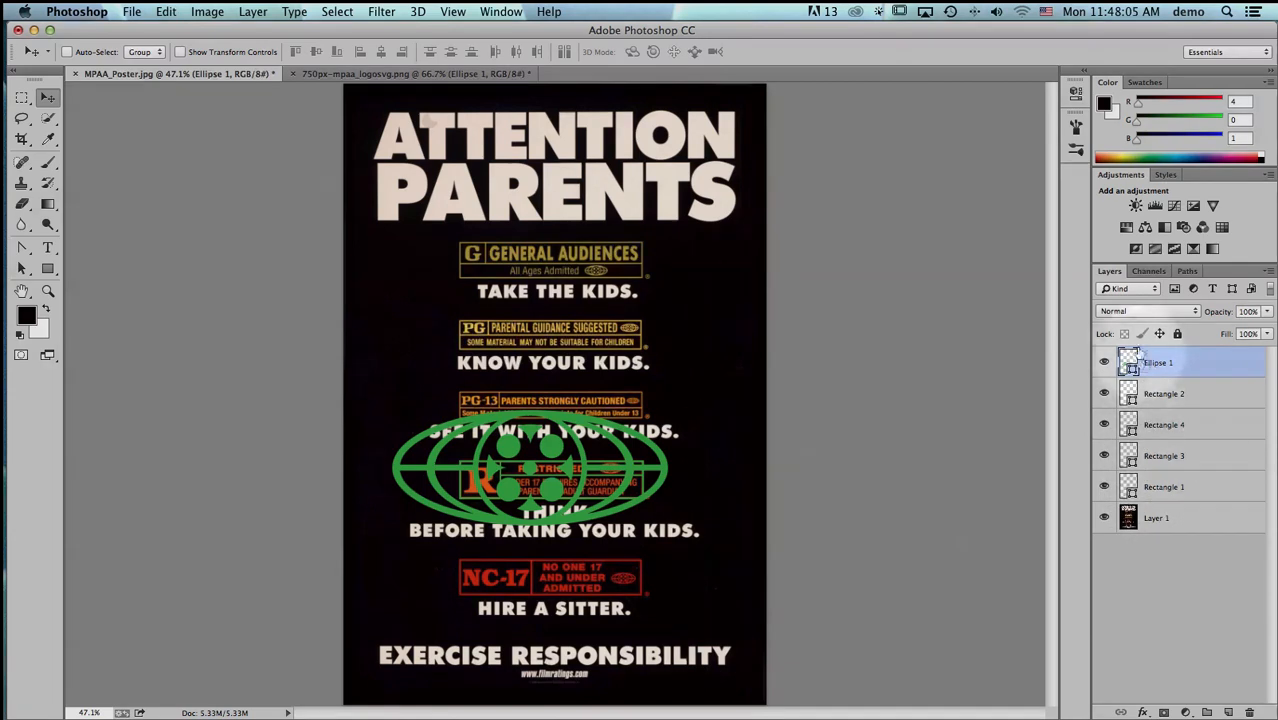
left_click_drag(1134, 371, 1150, 364)
- Scale the logo on the Ellipse 1 layer proportionally to 9% with Free Transform
key("super+t")
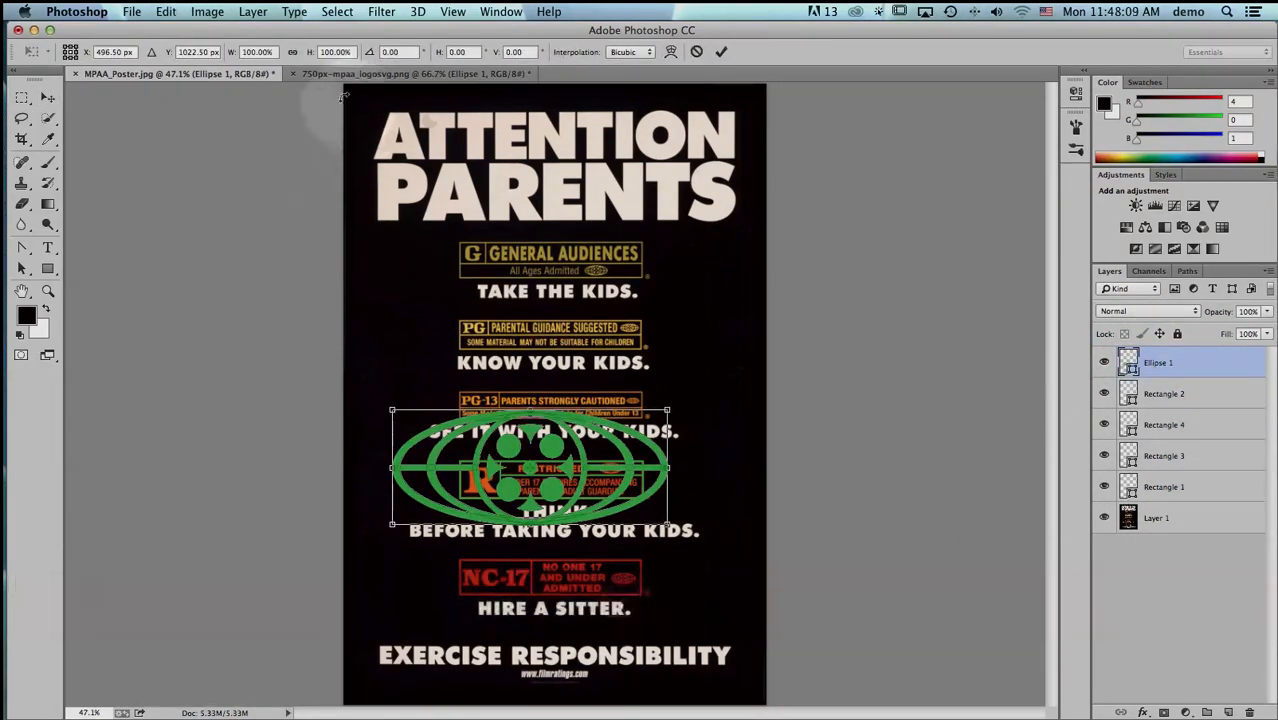
left_click(293, 52)
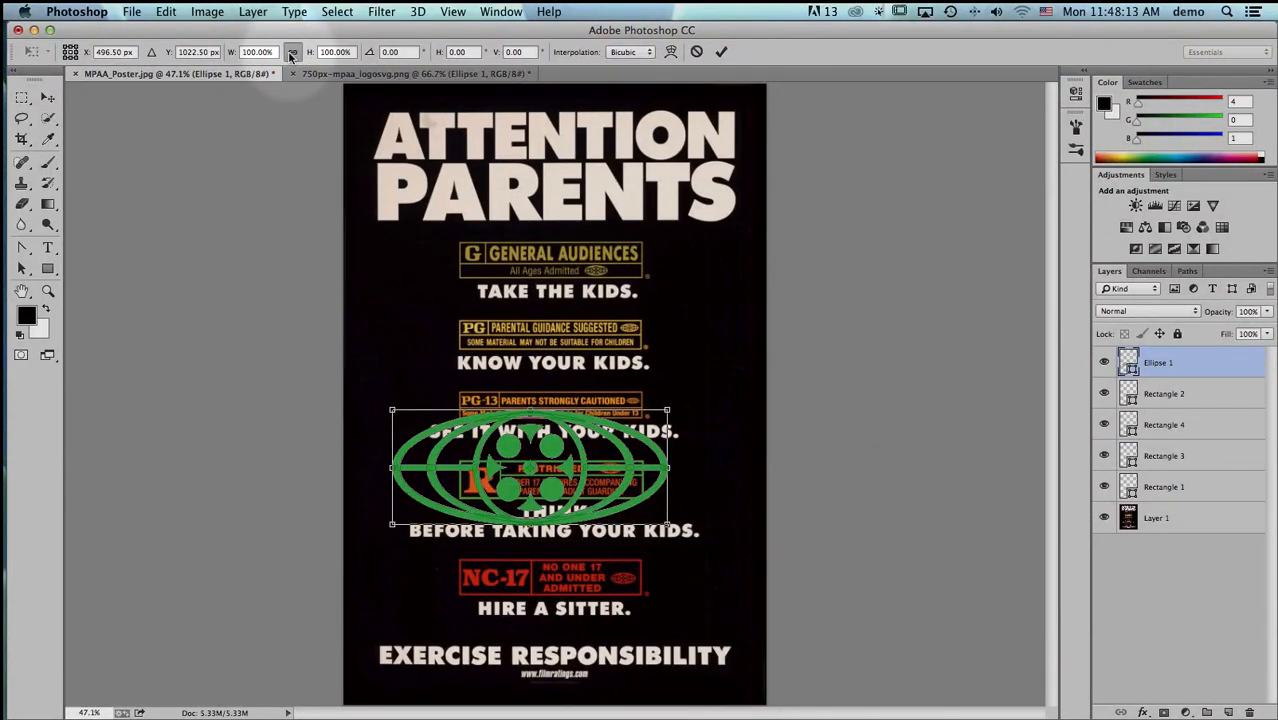
left_click(246, 52)
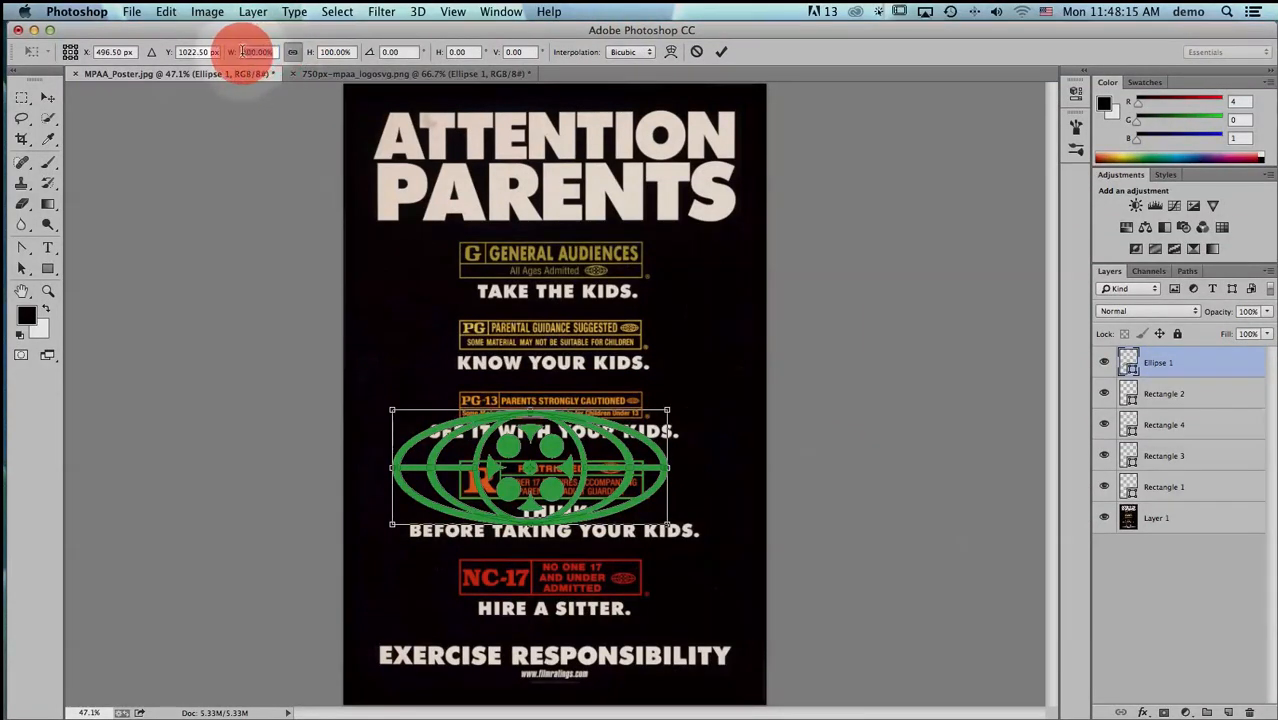
type("9")
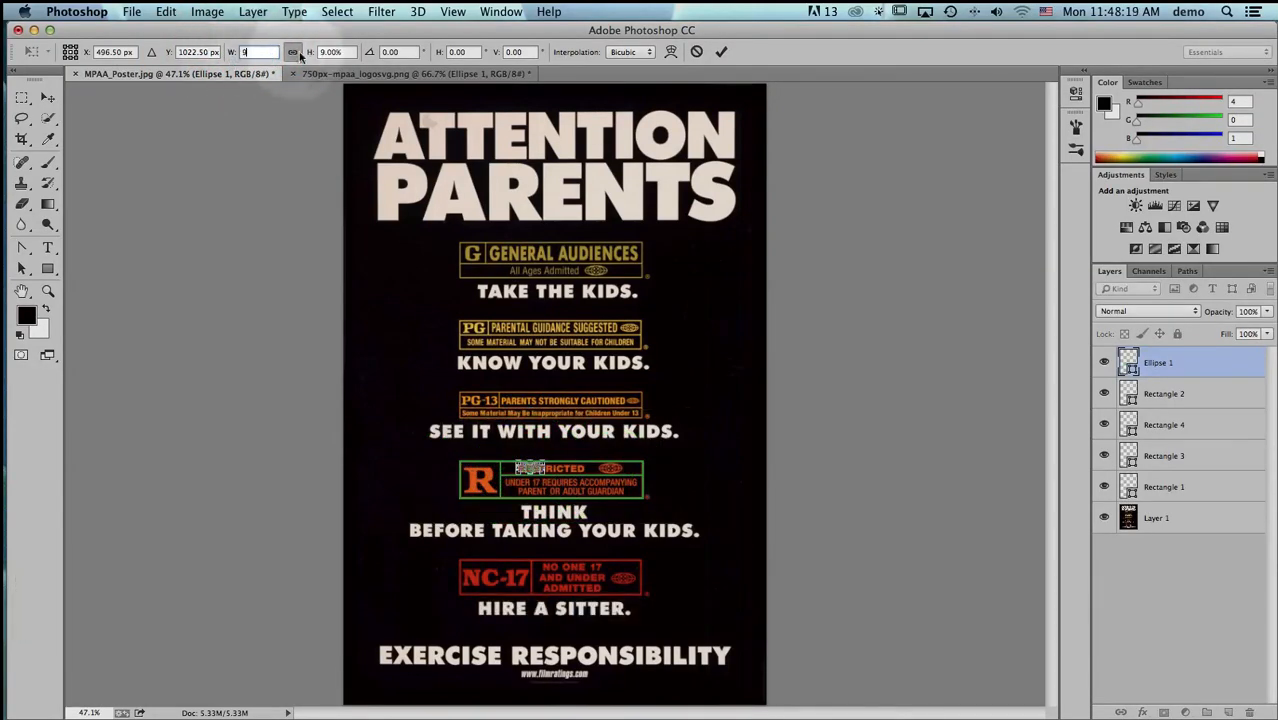
key("Tab")
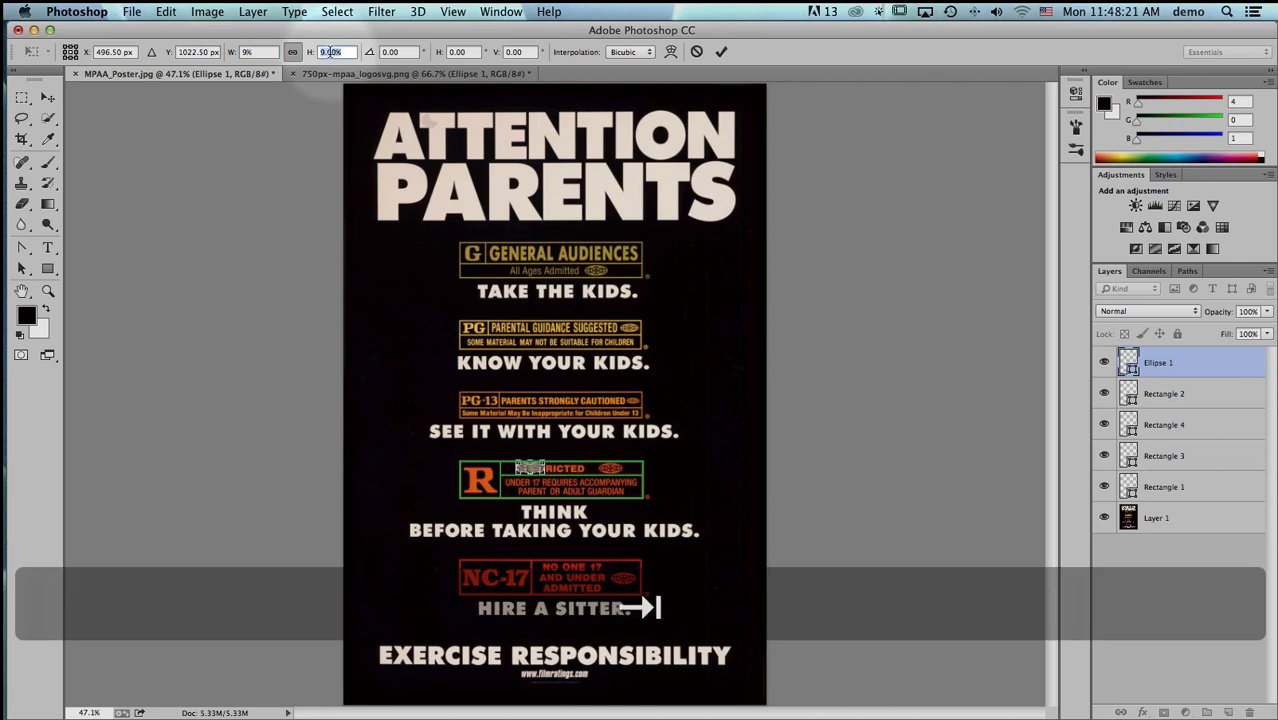
key("Return")
key("Return")
- Move the scaled logo onto the printed MPAA logo beside RESTRICTED and nudge it into alignment
key("super+space")
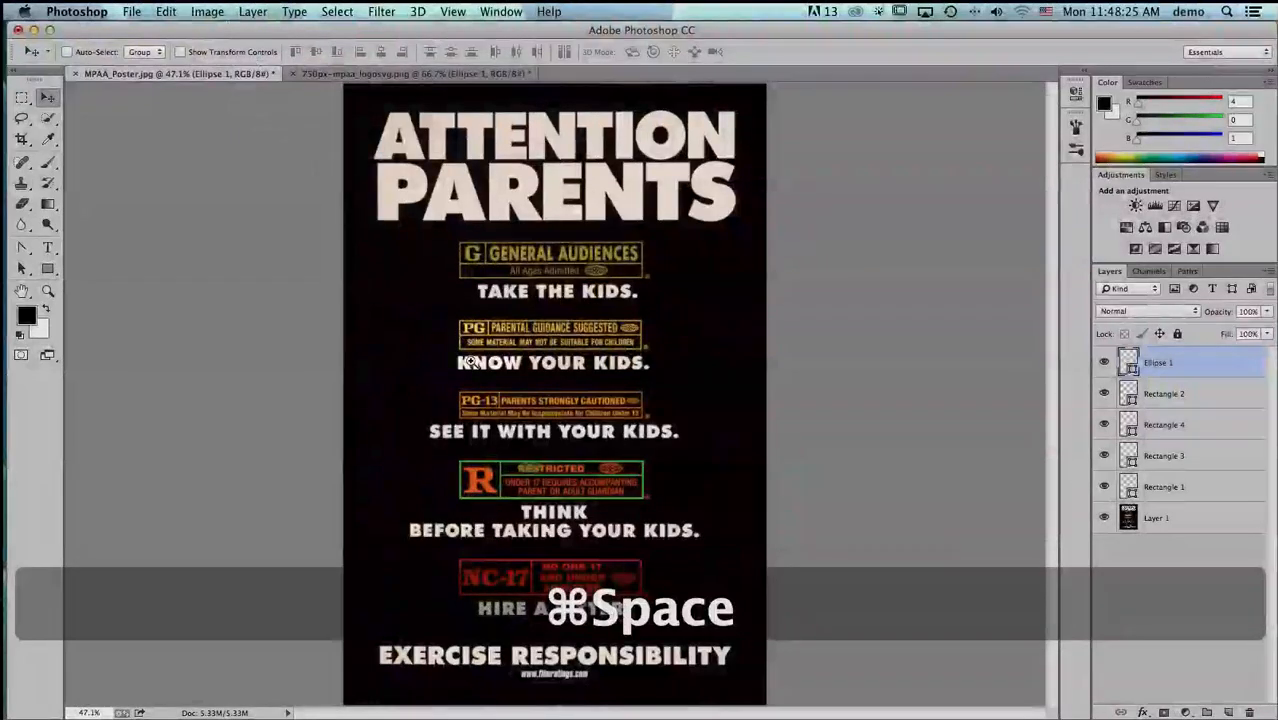
left_click_drag(510, 465, 680, 525)
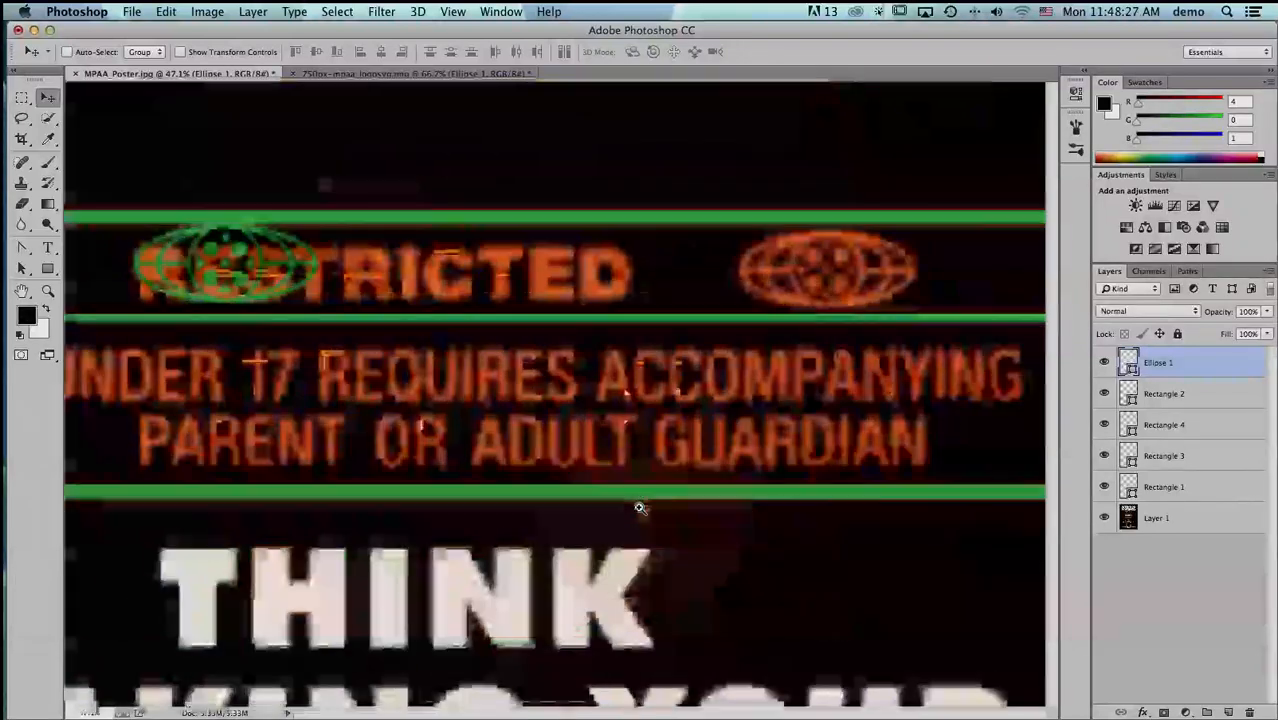
left_click_drag(241, 282, 846, 285)
key("Left")
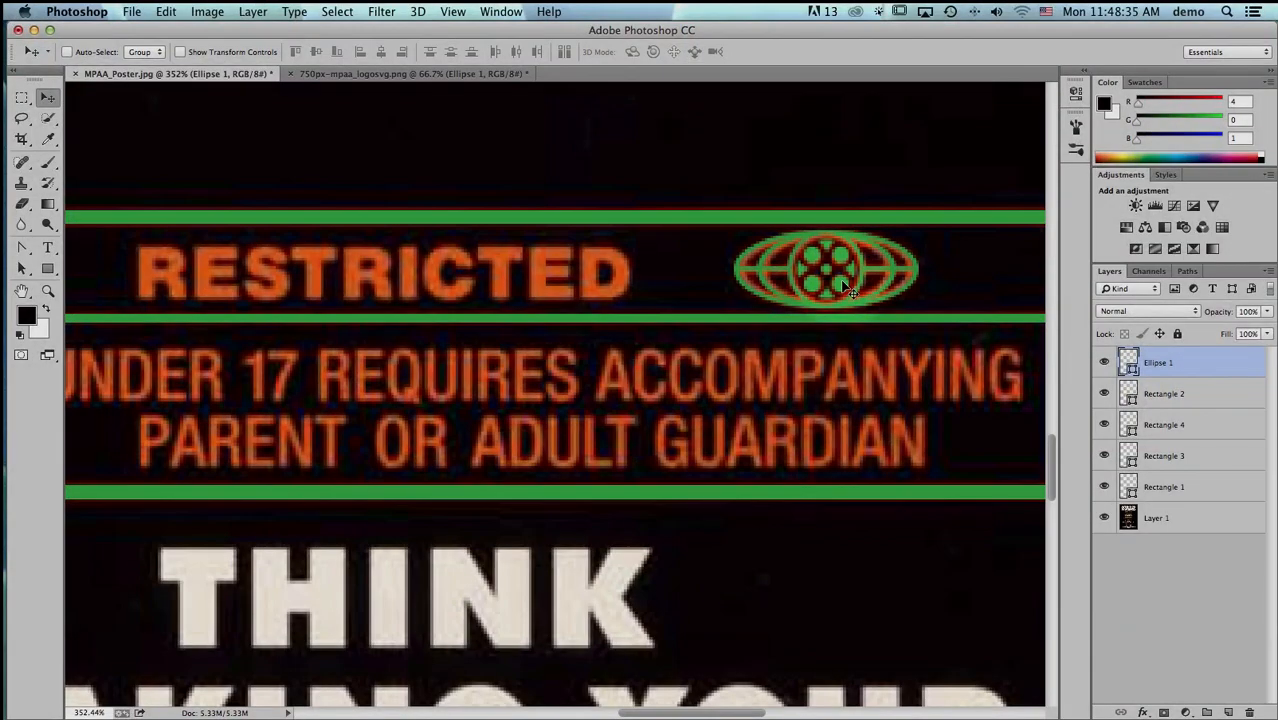
- Rename the Ellipse 1 layer as MPAA
key("super+0")
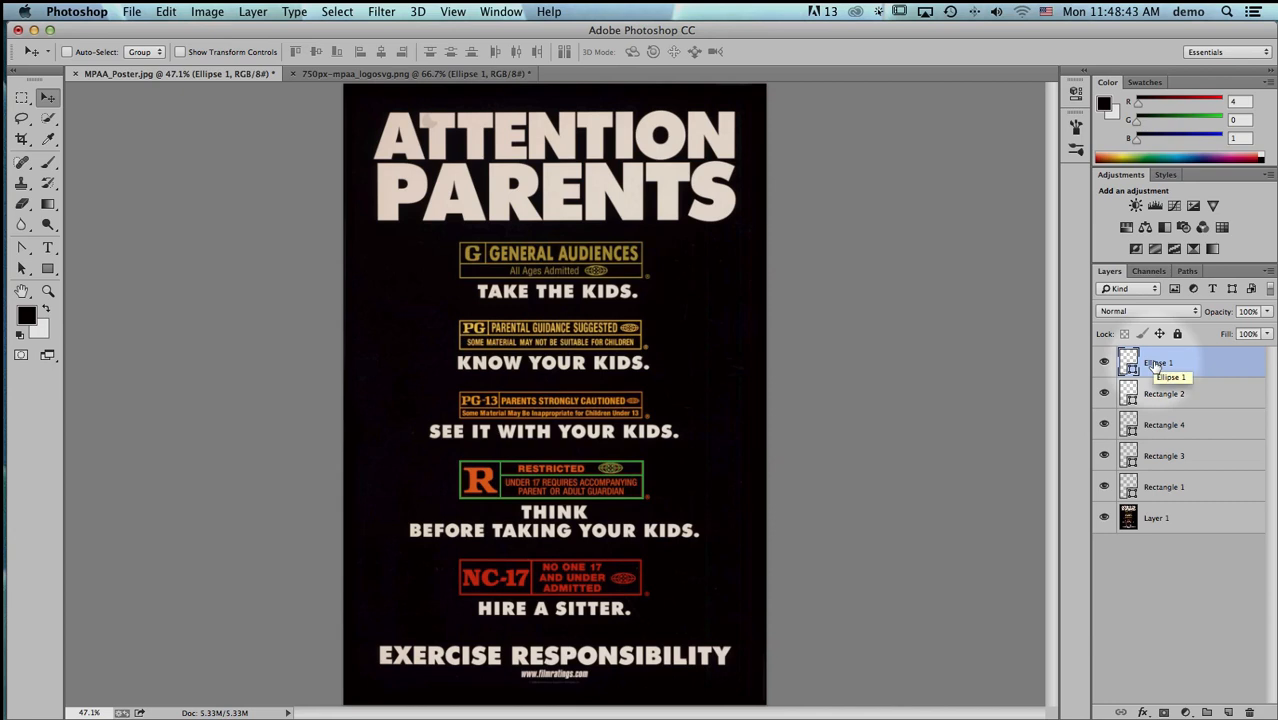
double_click(1157, 363)
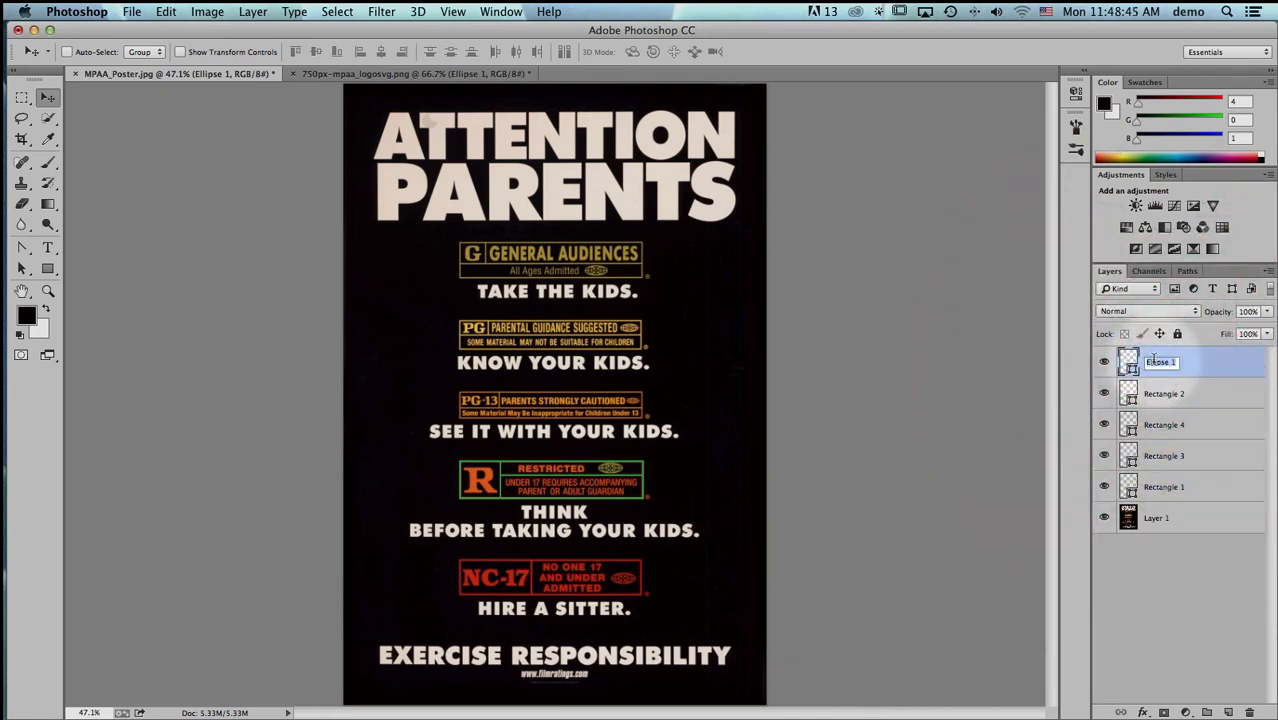
type("MP")
key("Return")
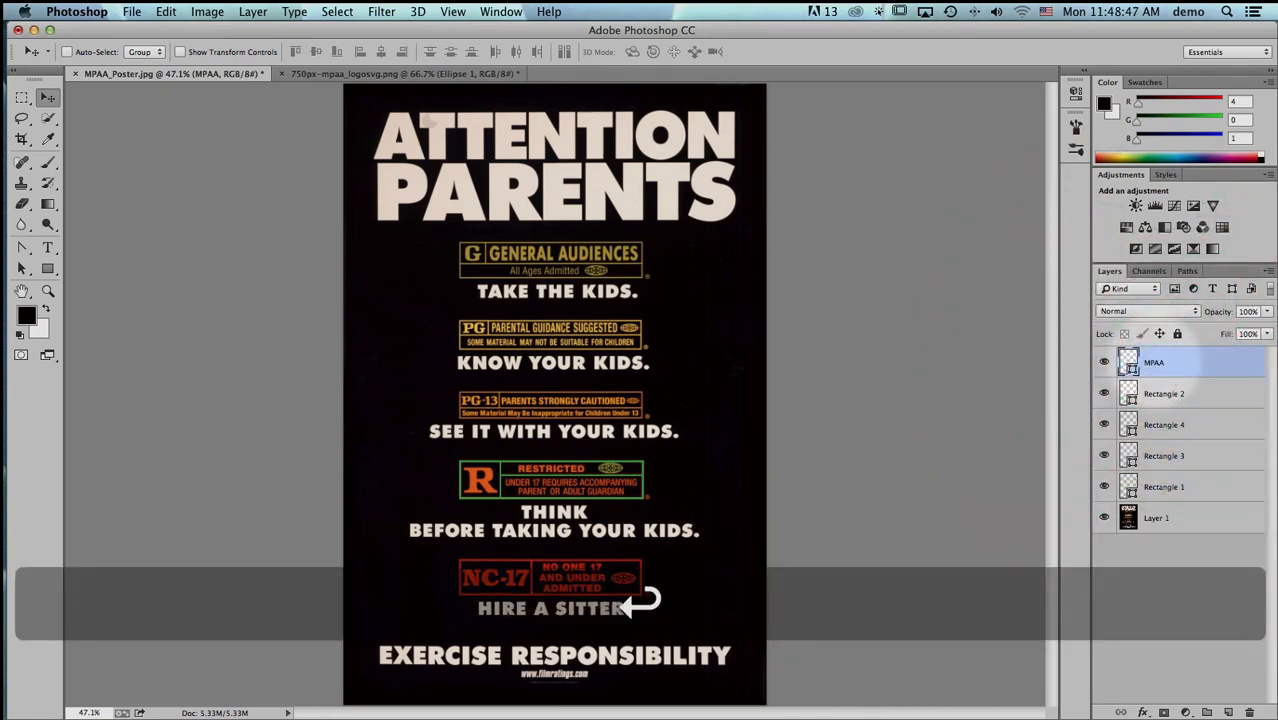
- Lower the MPAA layer's opacity to 50%
left_click(1149, 487)
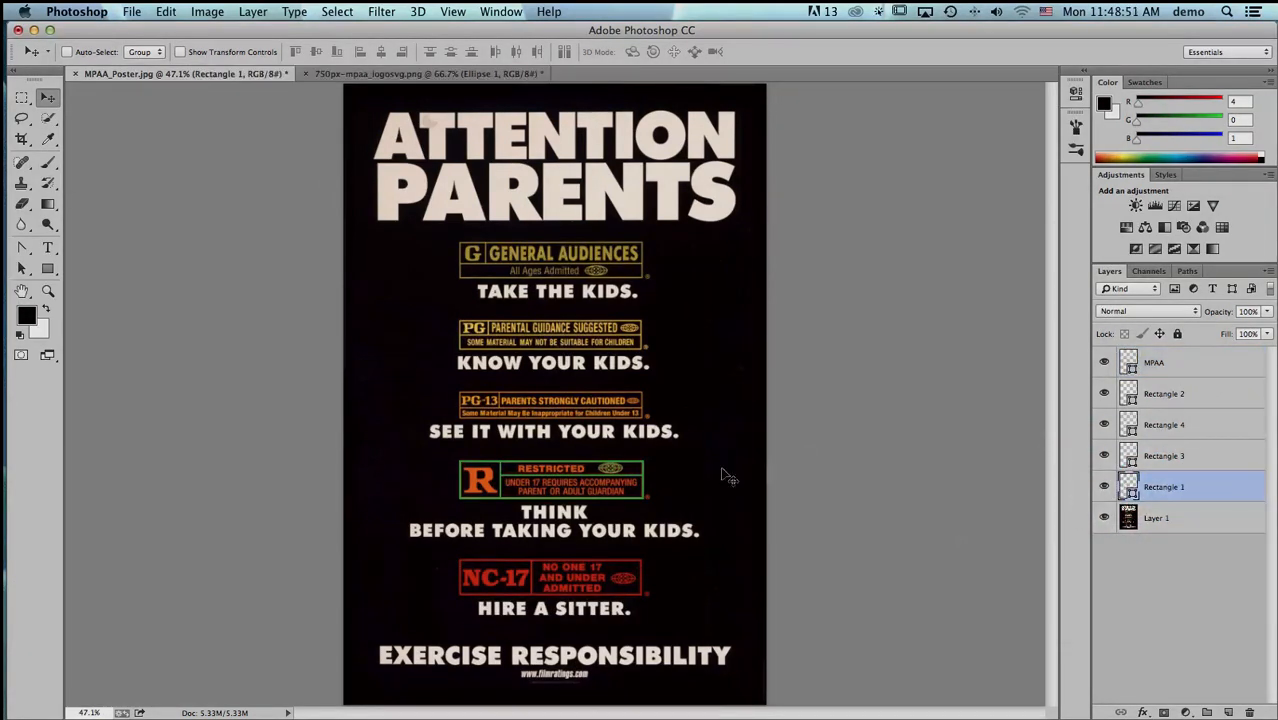
key("super+space")
left_click_drag(445, 452, 665, 517)
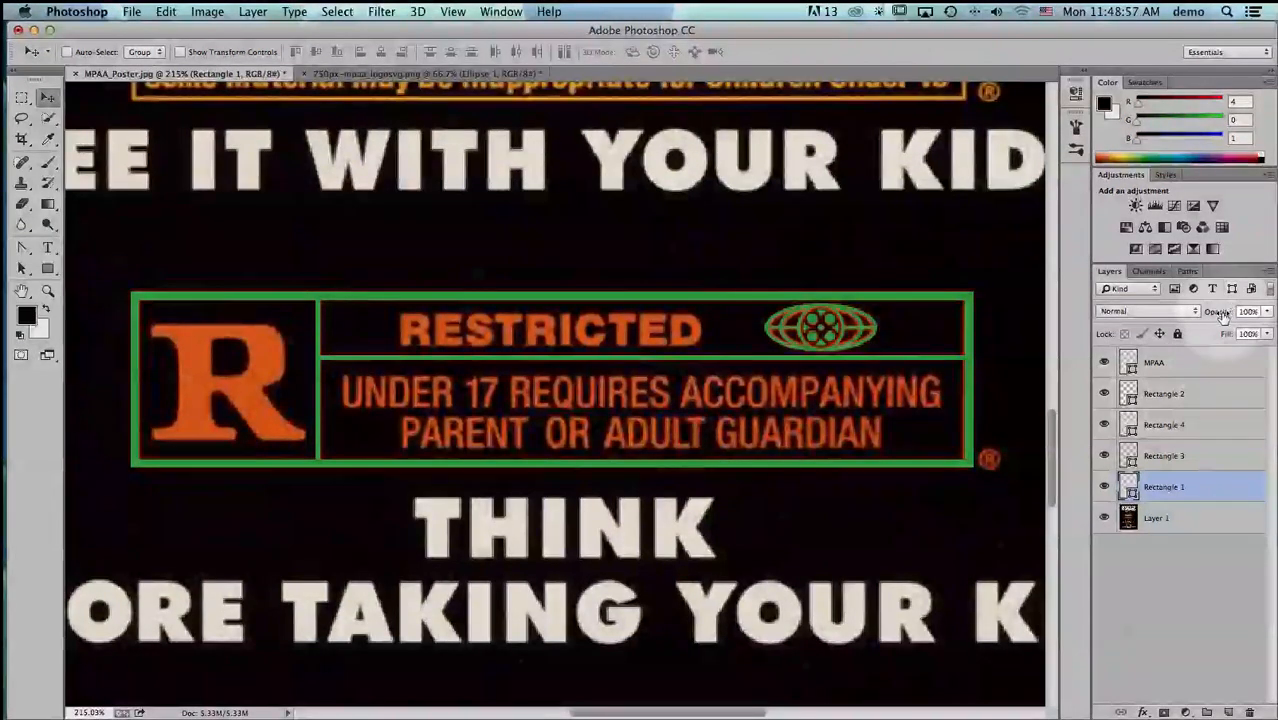
left_click_drag(1222, 313, 1220, 316)
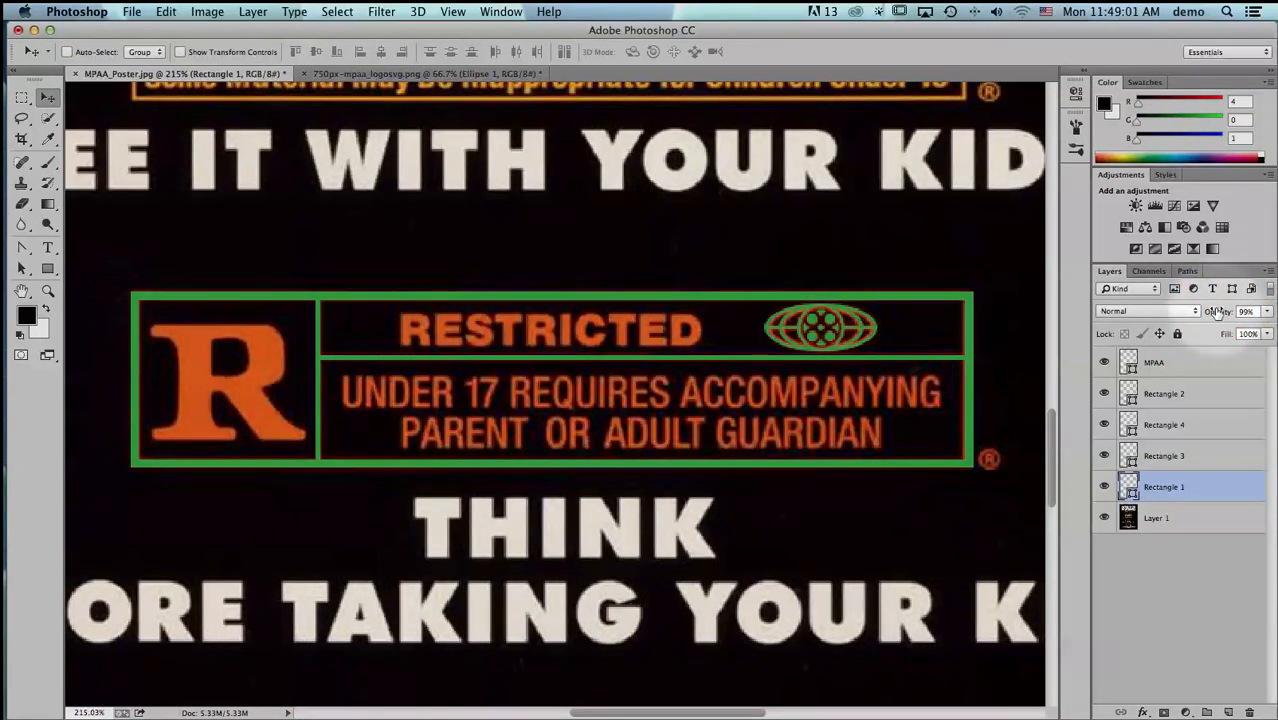
left_click(1160, 366)
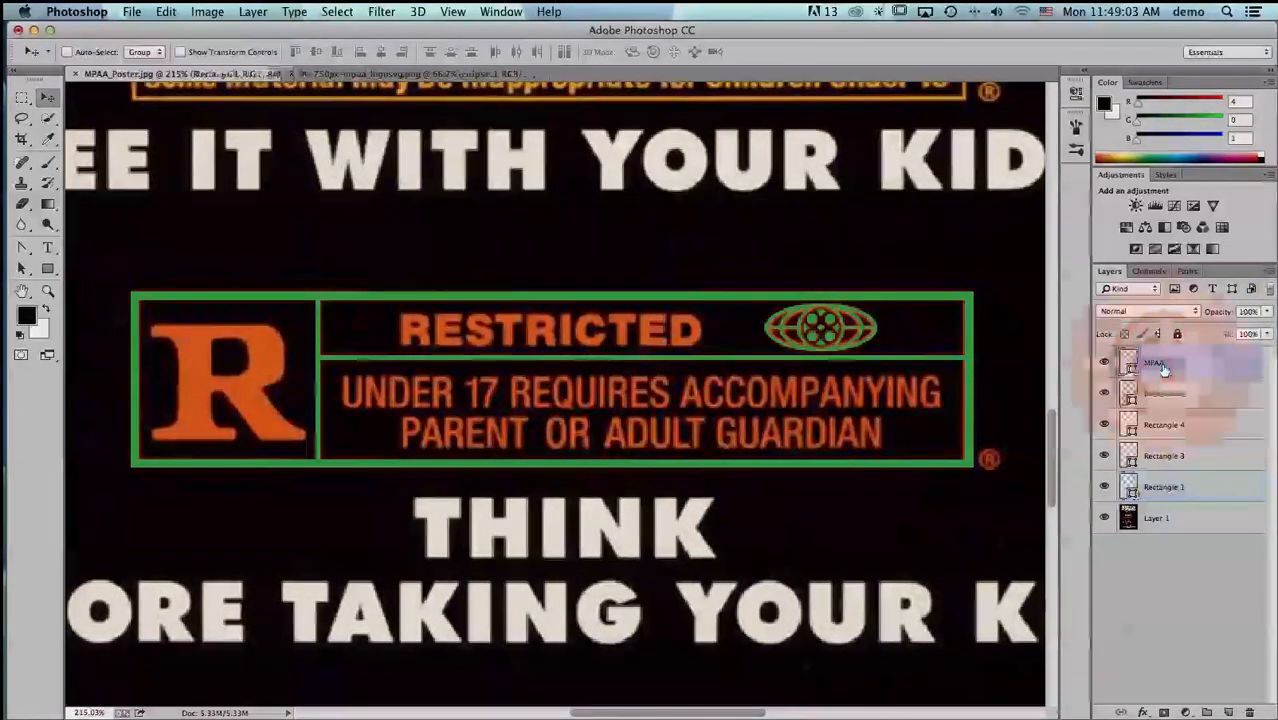
mouse_move(1219, 312)
left_mouse_down()
mouse_move(1168, 313)
mouse_move(1227, 312)
left_mouse_up()
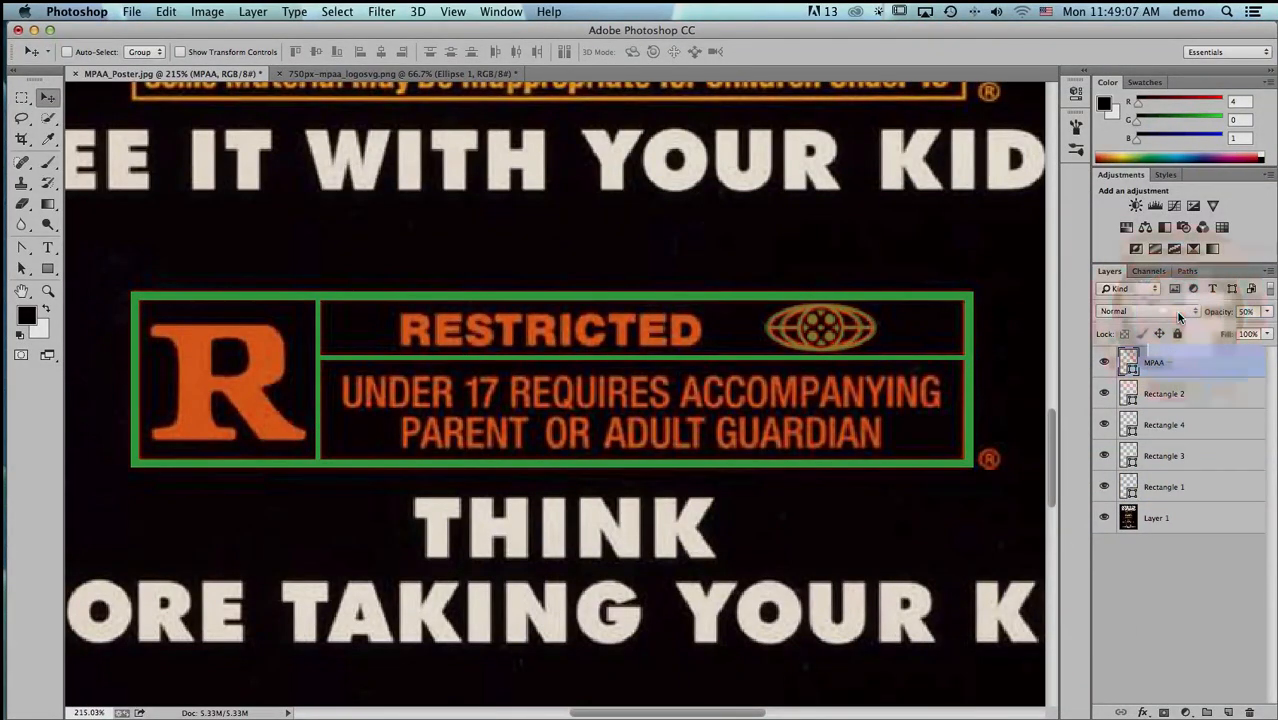
- Select the Rectangle 1 layer and turn on the Move tool's Auto-Select, set to Layer
left_click(1160, 490)
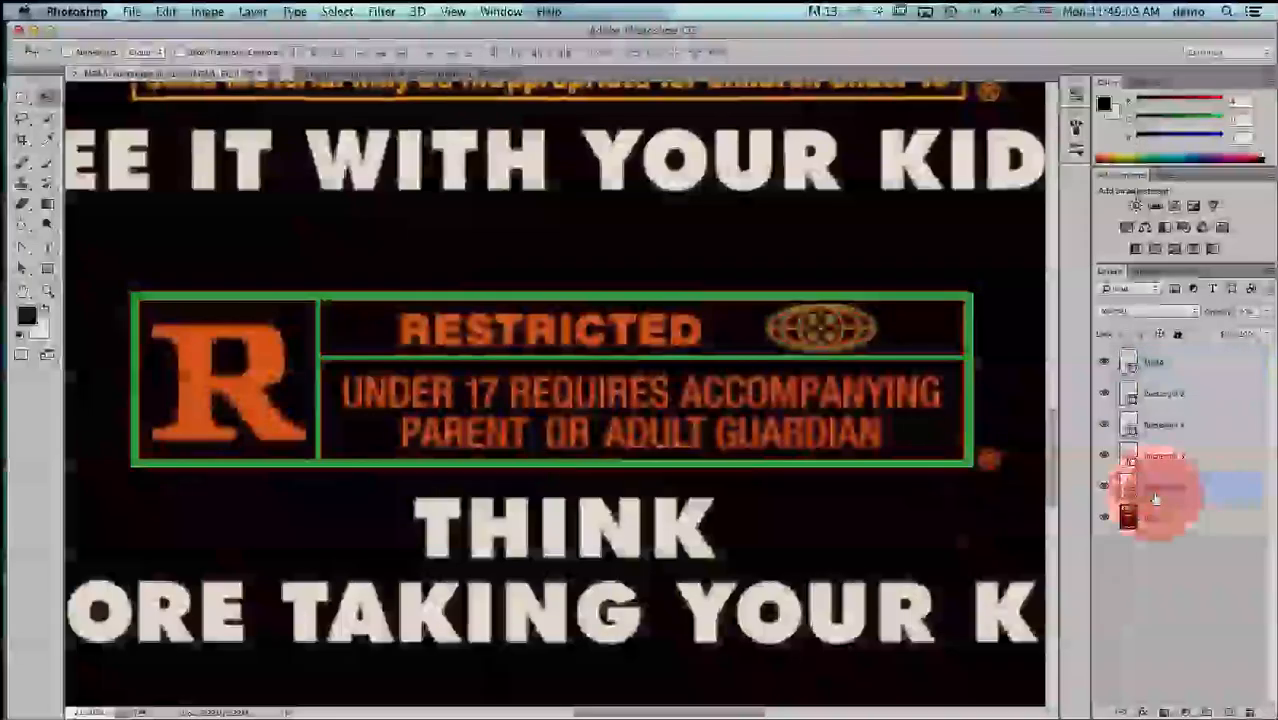
key("super")
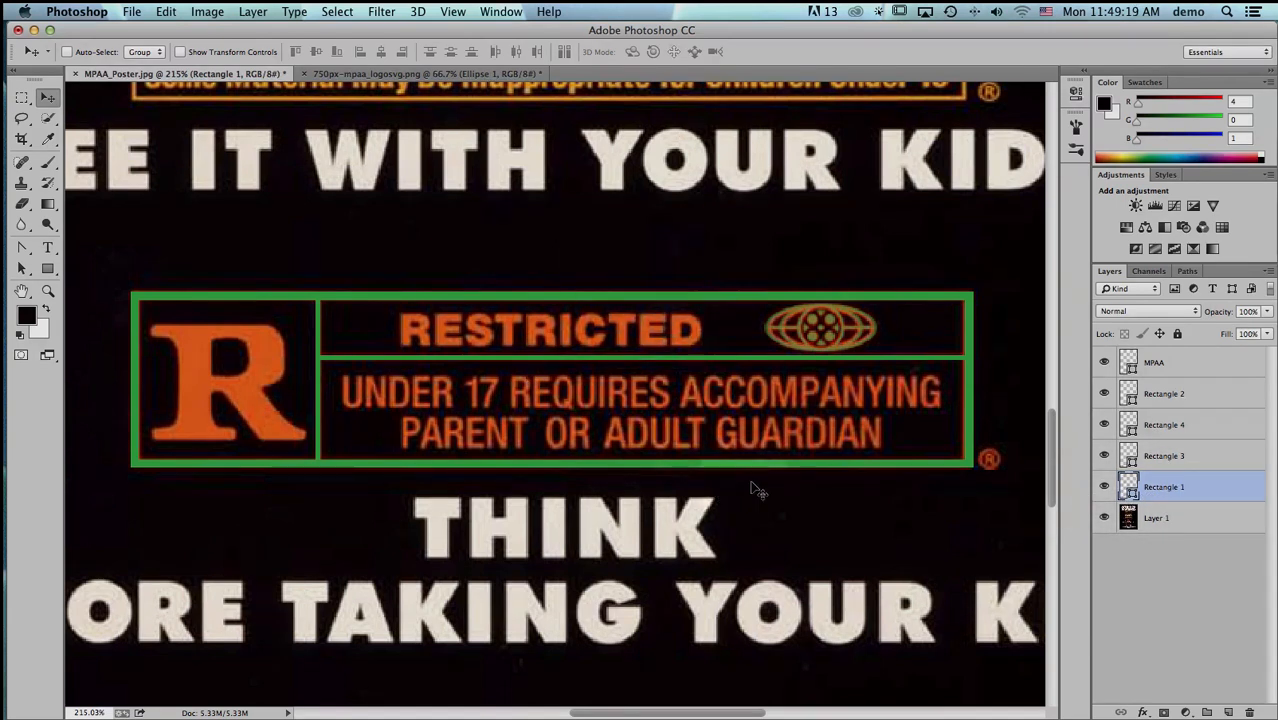
left_click(67, 51)
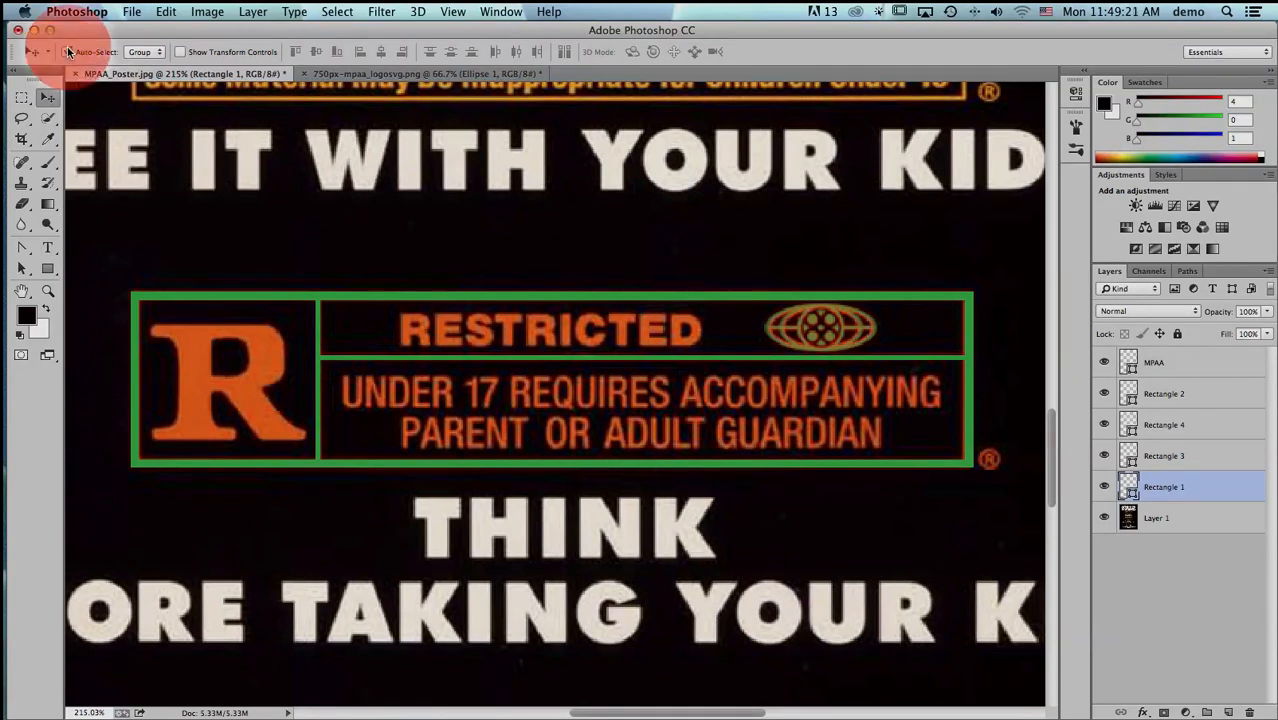
left_click(145, 52)
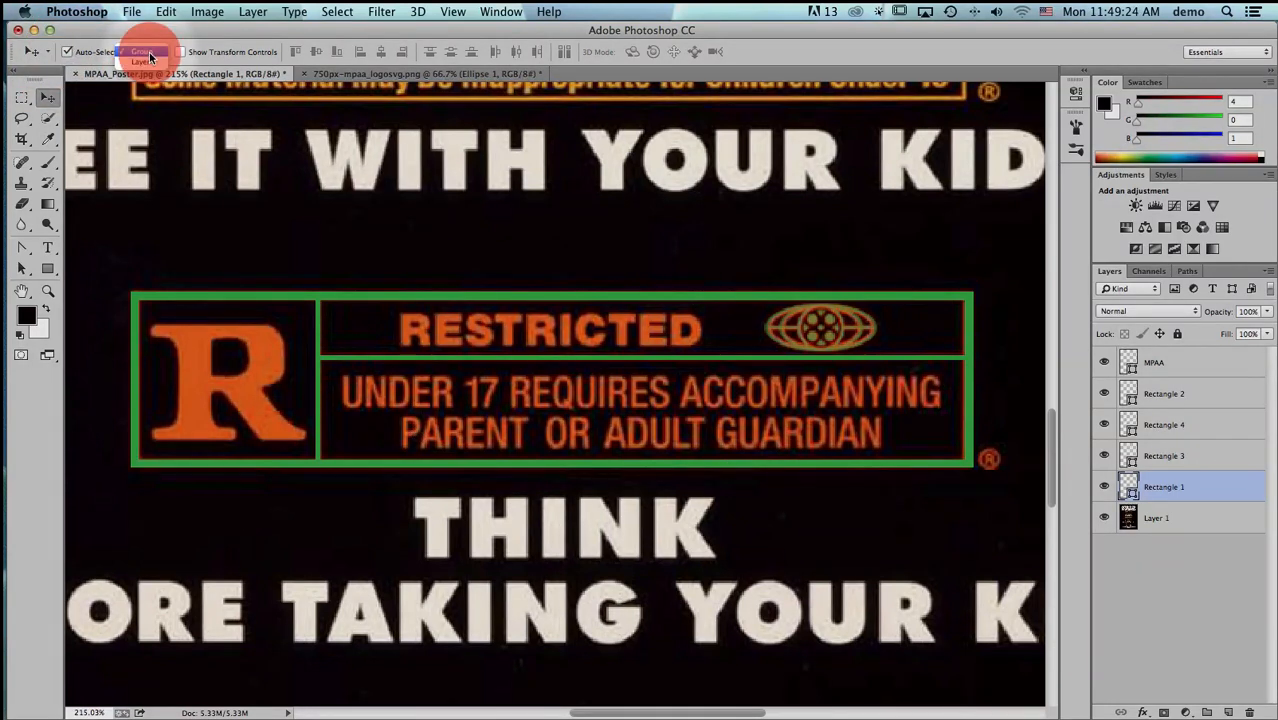
- Check which bars of the Restricted box belong to Rectangle 1, Rectangle 3 and Rectangle 4 by toggling their visibility
left_click(413, 296)
left_click(414, 298)
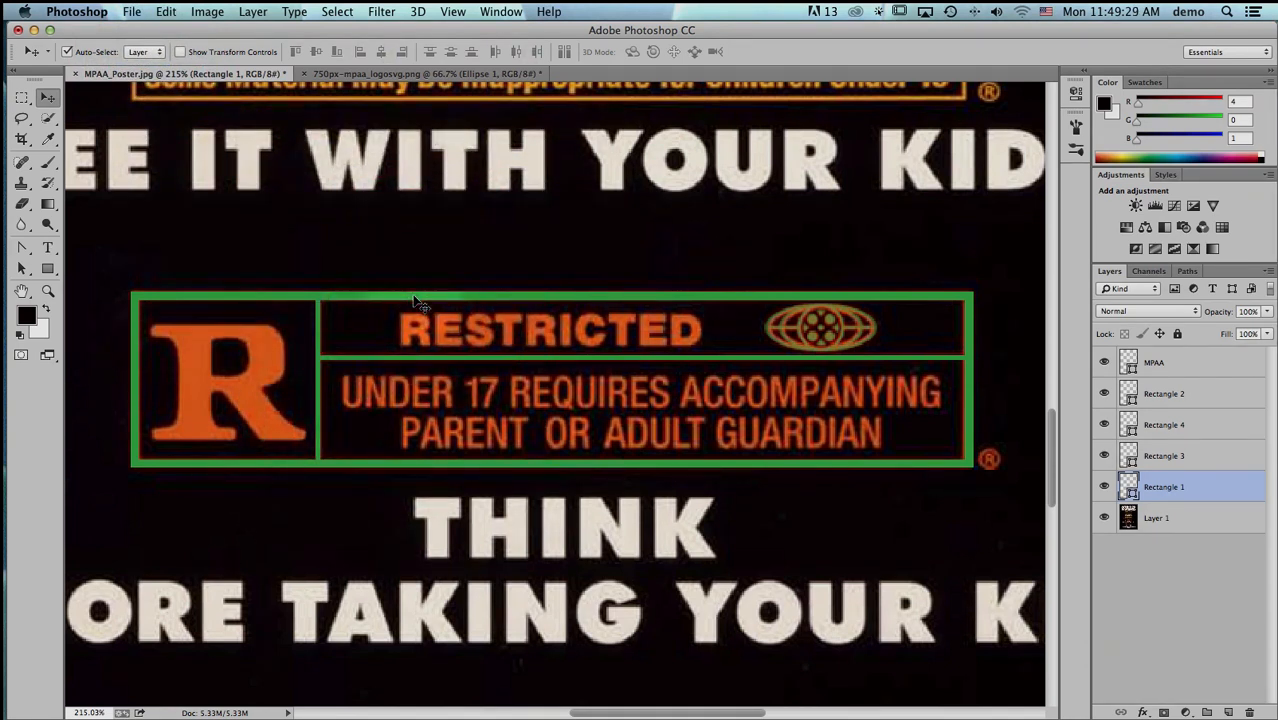
left_click(1104, 487)
left_click(1104, 489)
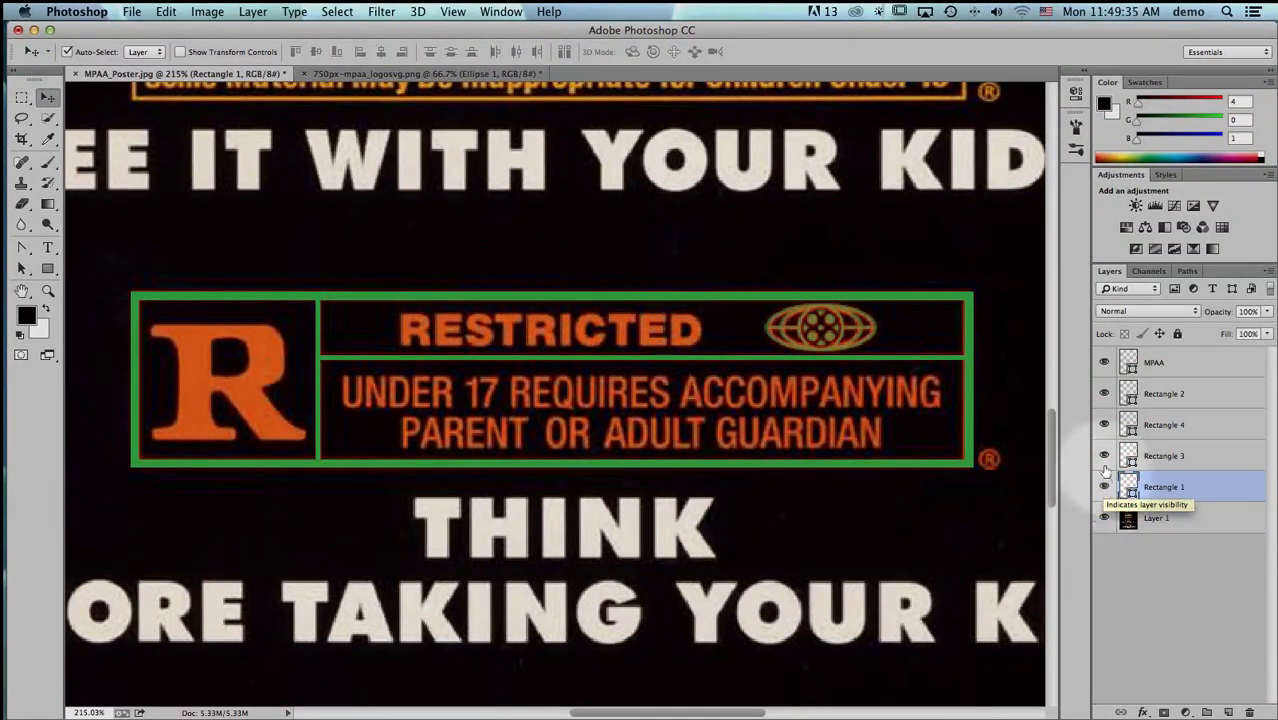
left_click(1103, 457)
left_click(1107, 425)
left_click(1105, 425)
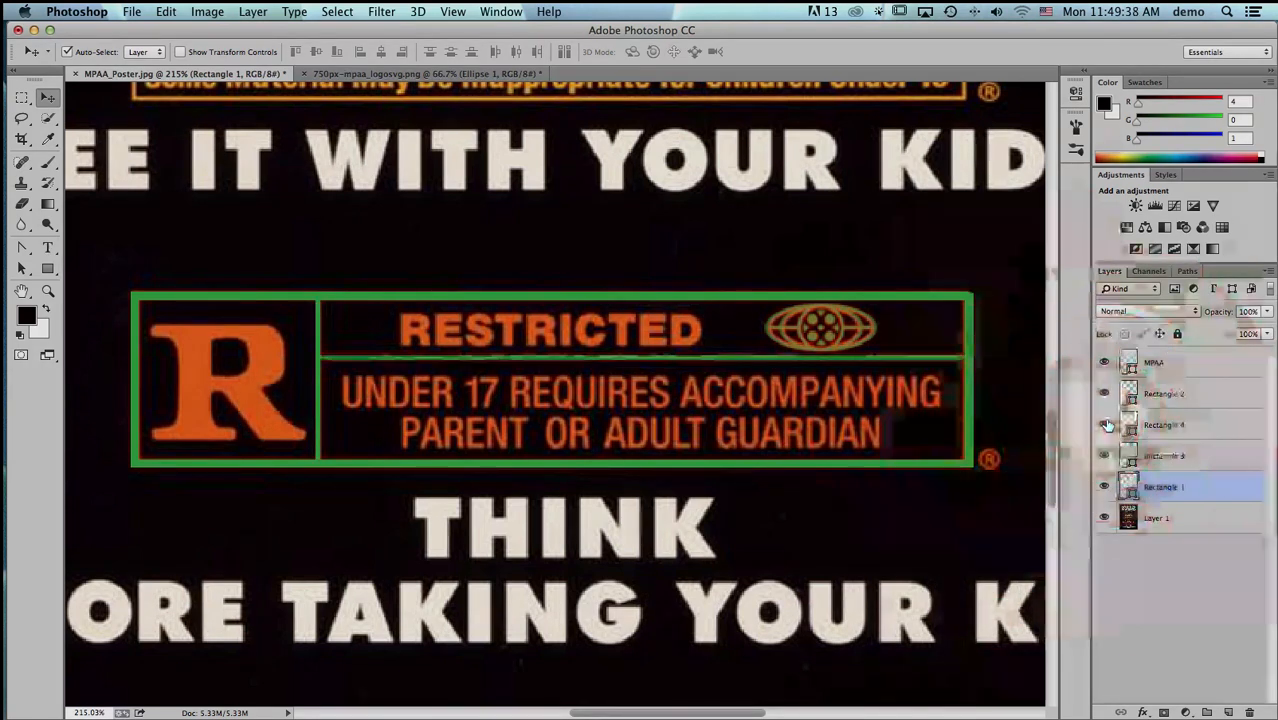
left_click(1106, 491)
left_click(1107, 491)
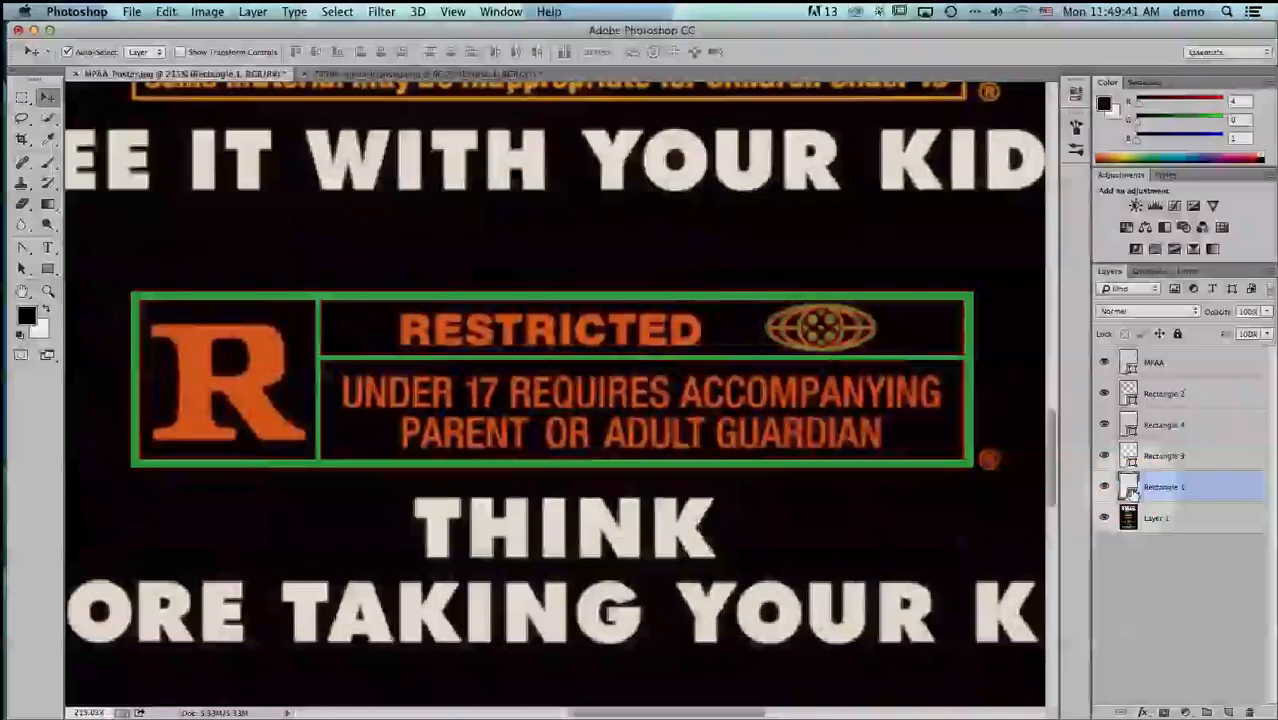
- Cut the box's top and bottom bar paths from Rectangle 1 with the Path Selection tool and paste them into the MPAA layer
key("super+x")
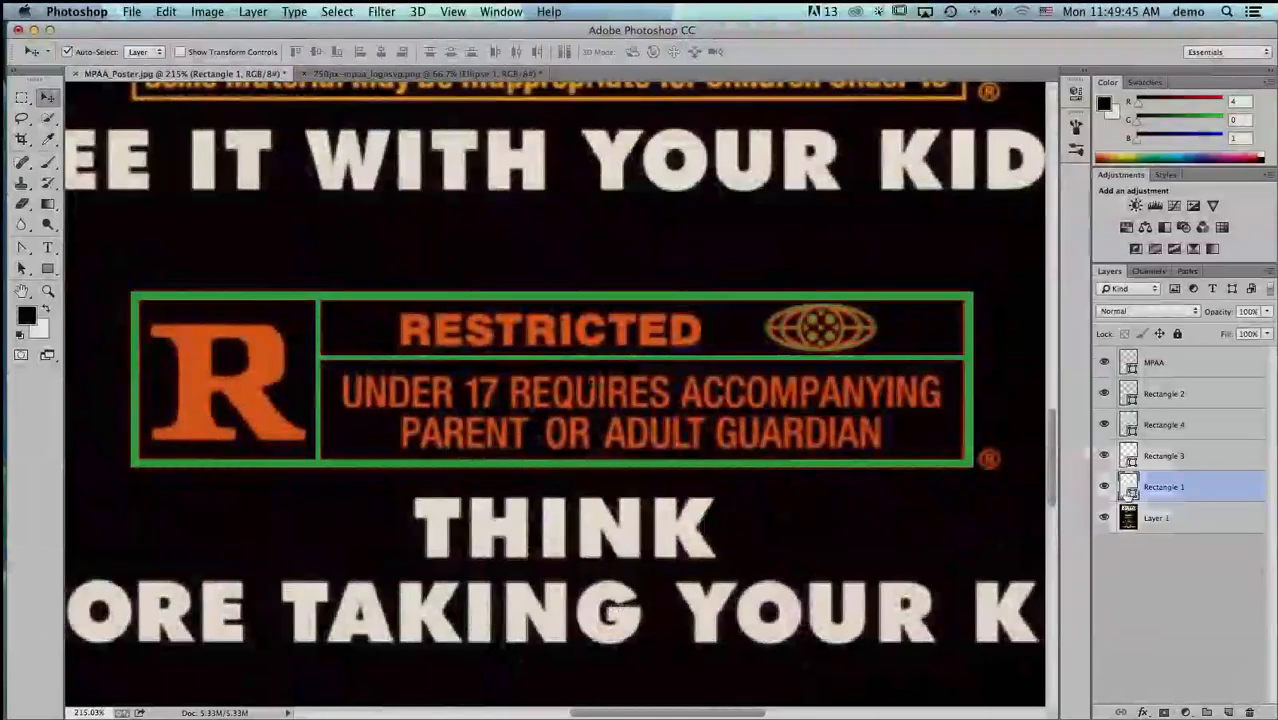
left_click(25, 271)
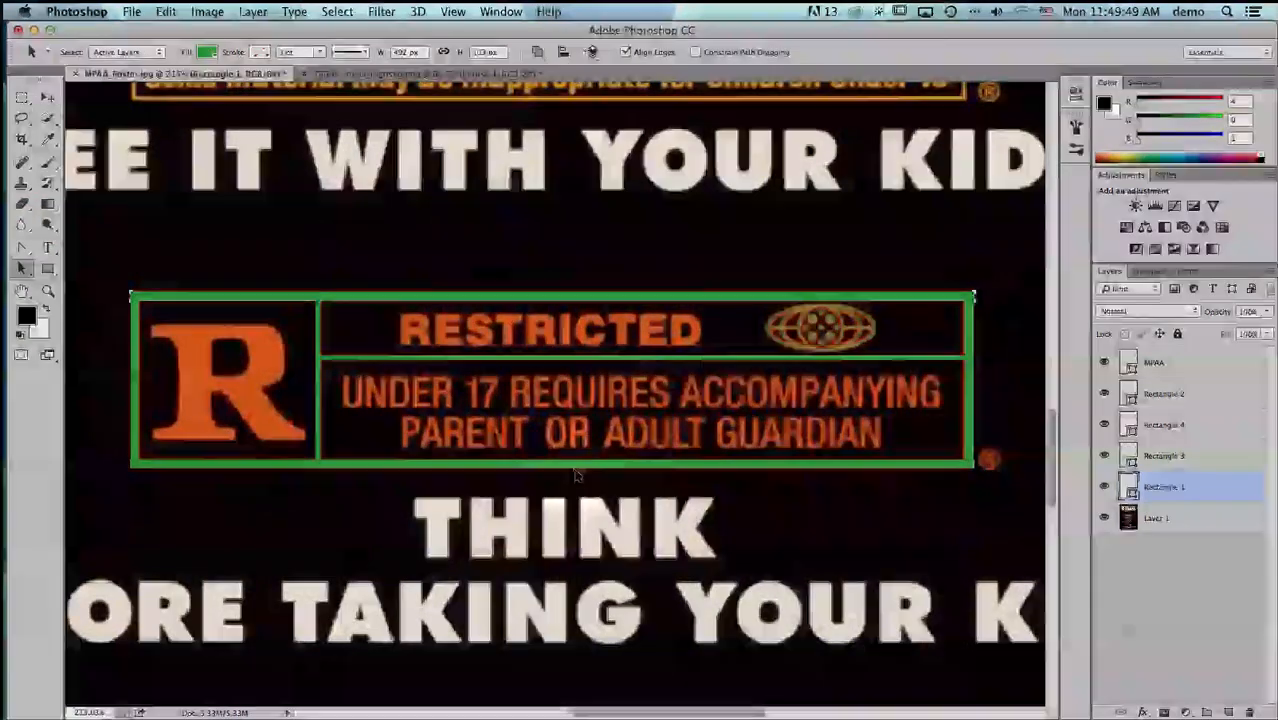
key("shift")
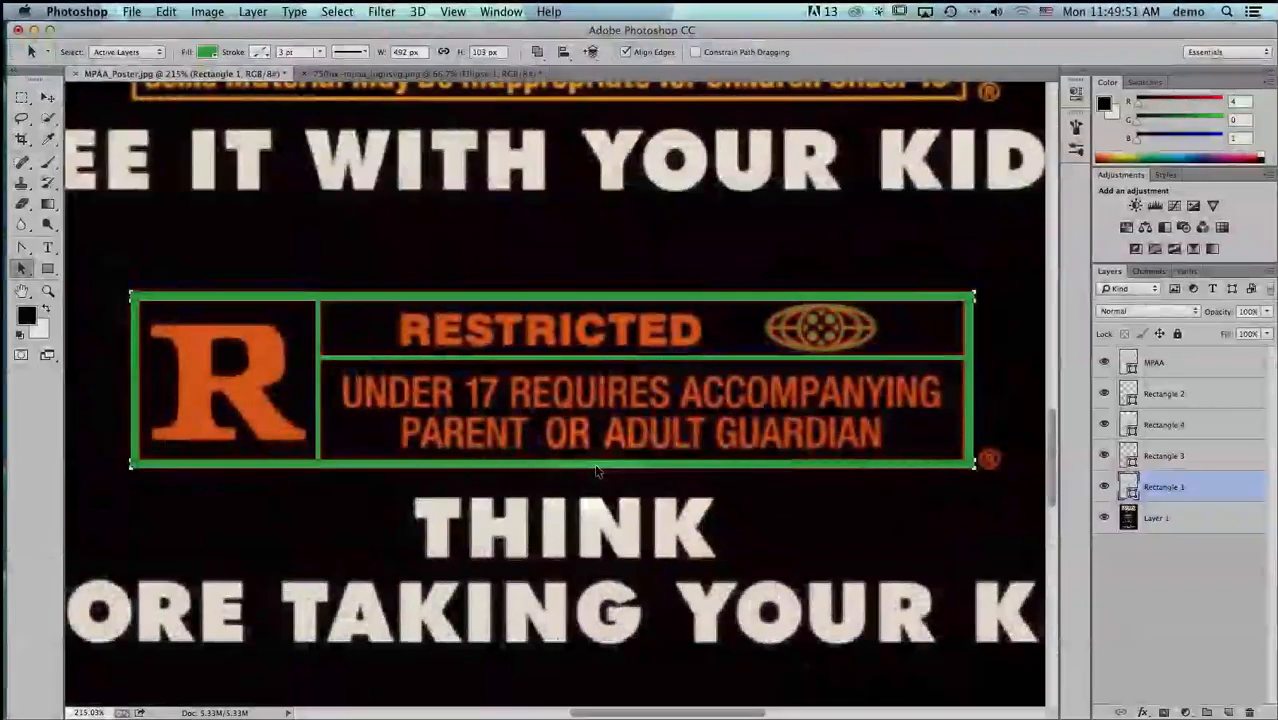
key("super+x")
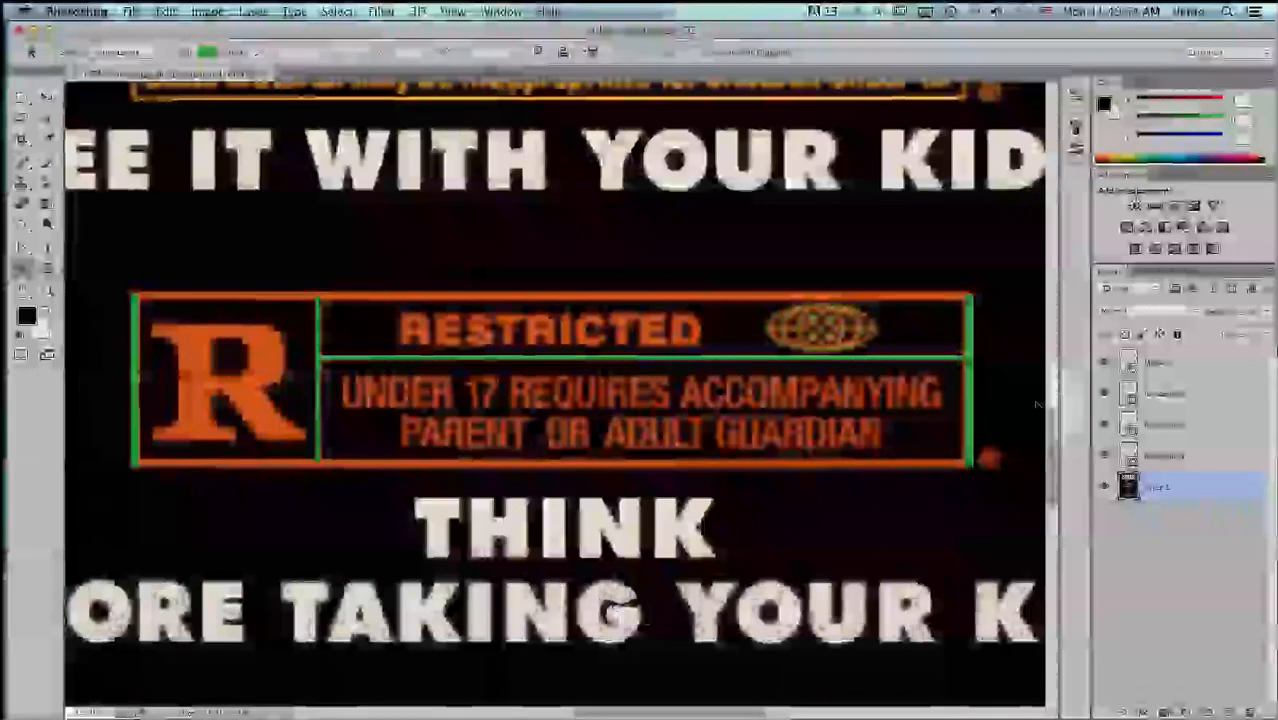
left_click(1149, 366)
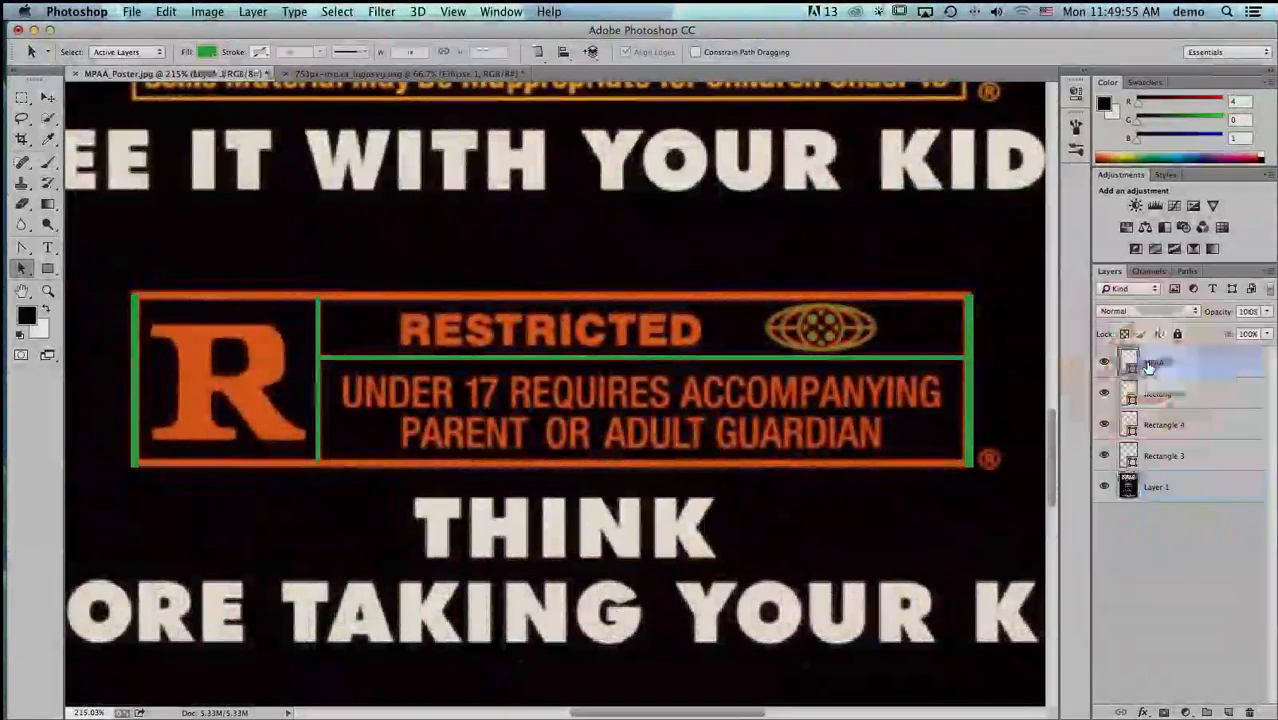
key("super")
key("super+v")
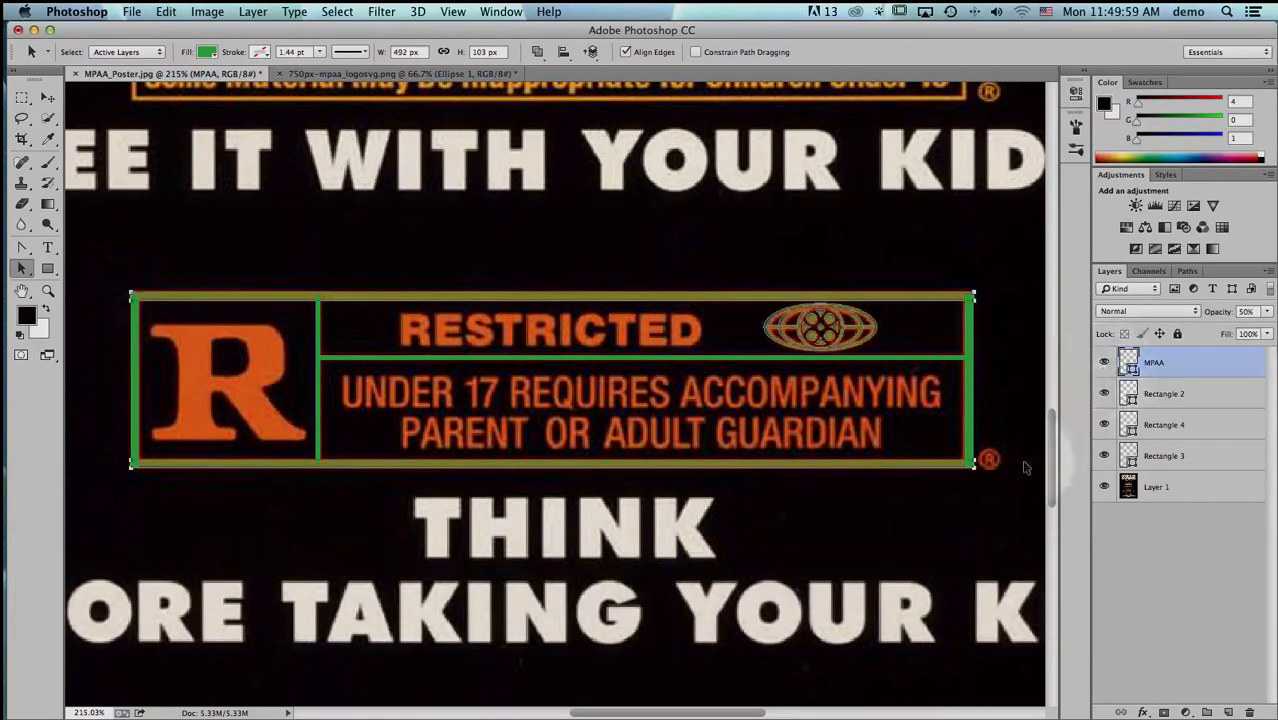
- Cut the vertical divider bar's path from the Rectangle 3 layer and paste it into the MPAA layer
left_click(1164, 456)
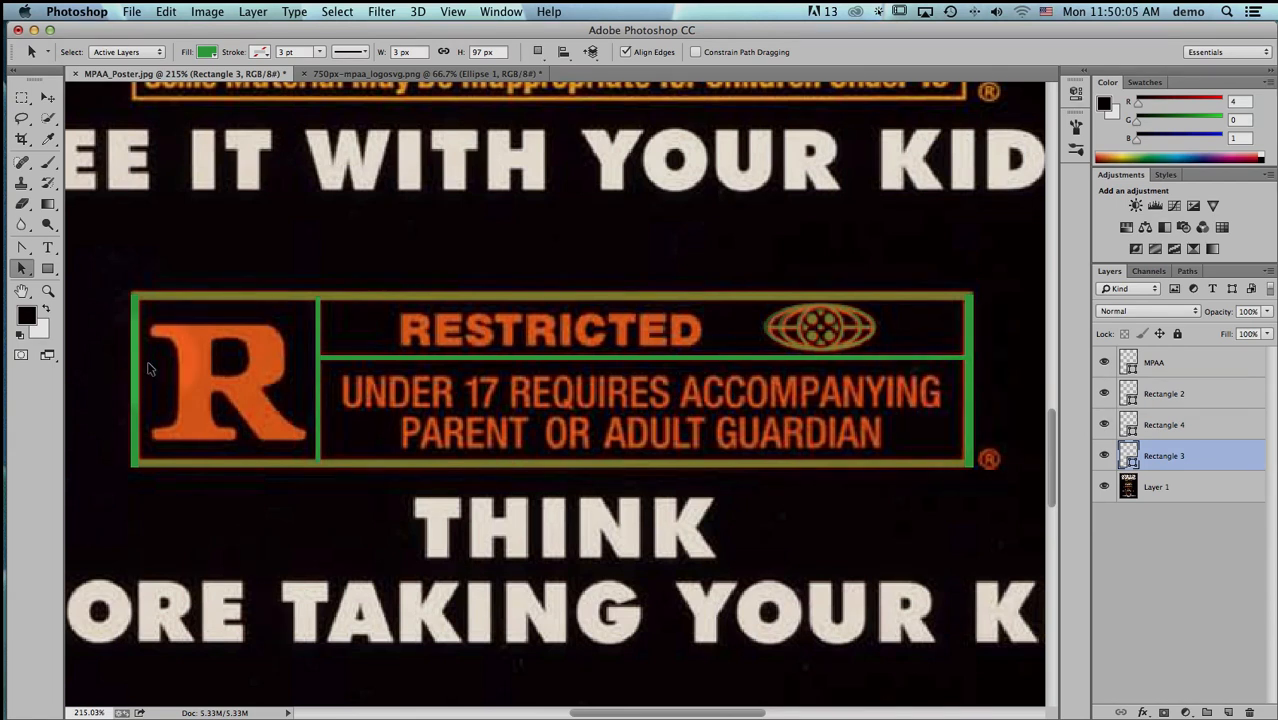
left_click(1105, 457)
left_click(1105, 457)
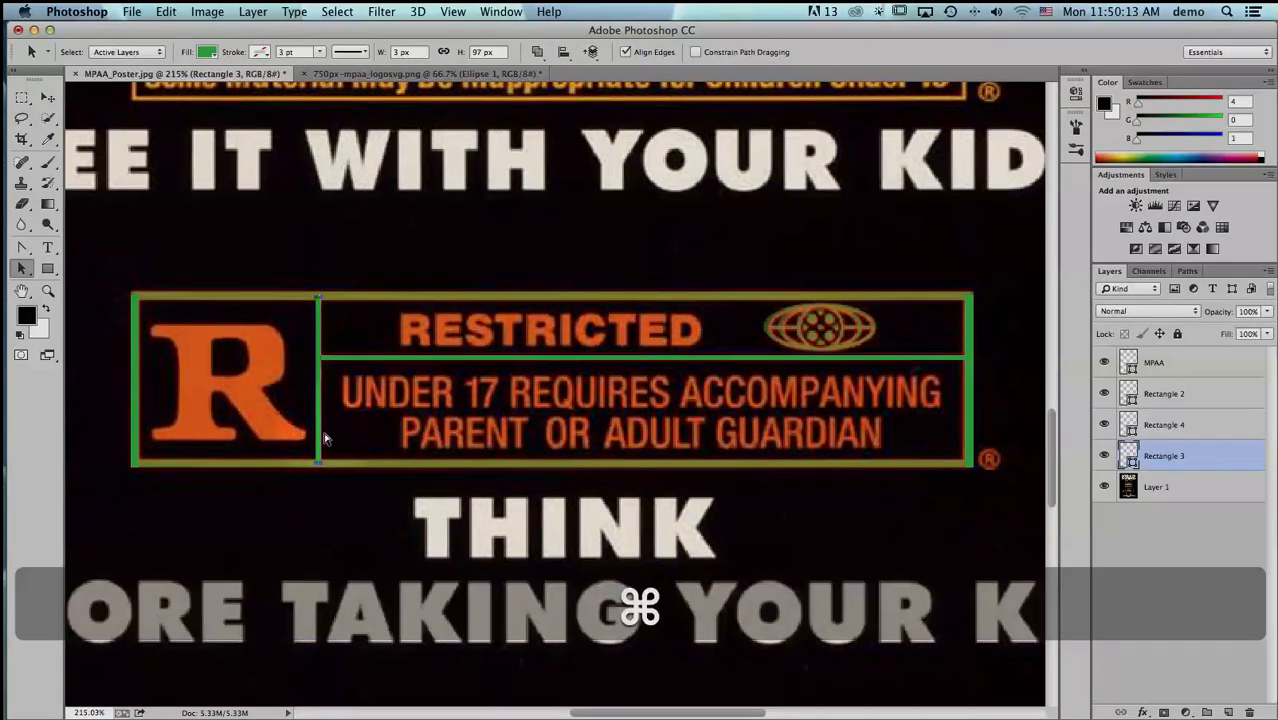
key("cmd+x")
left_click(1192, 363)
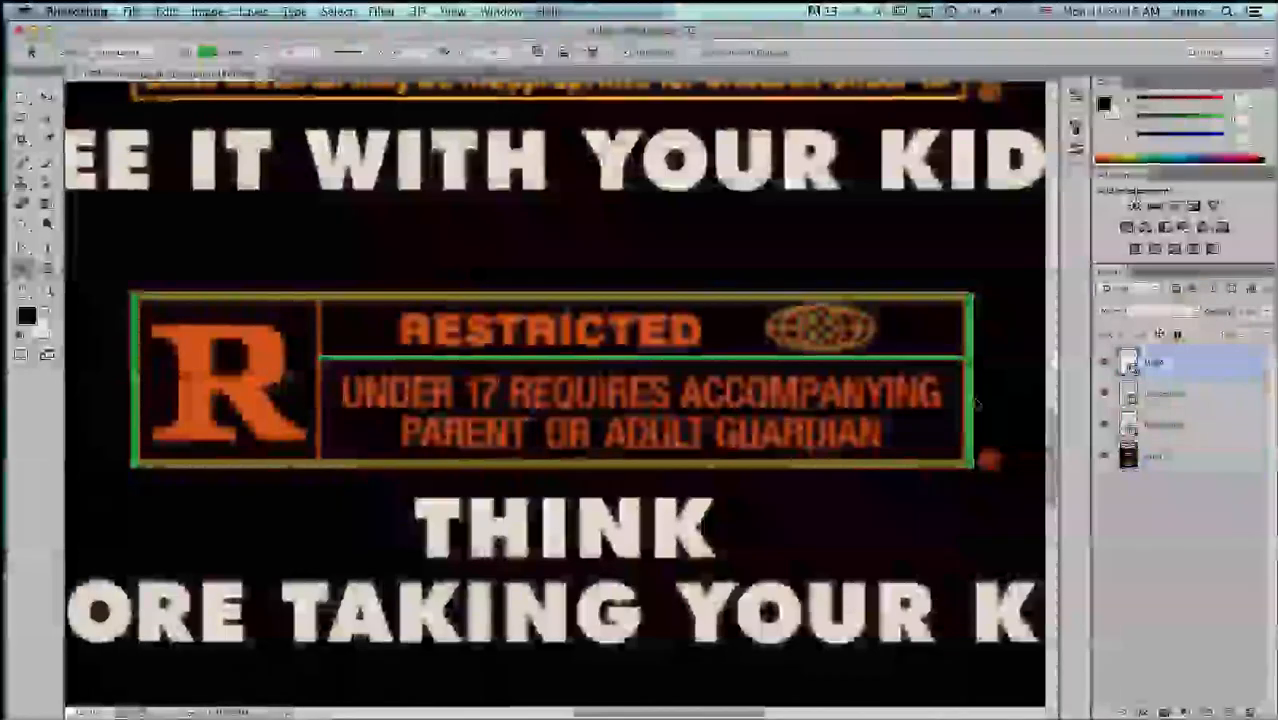
key("super+v")
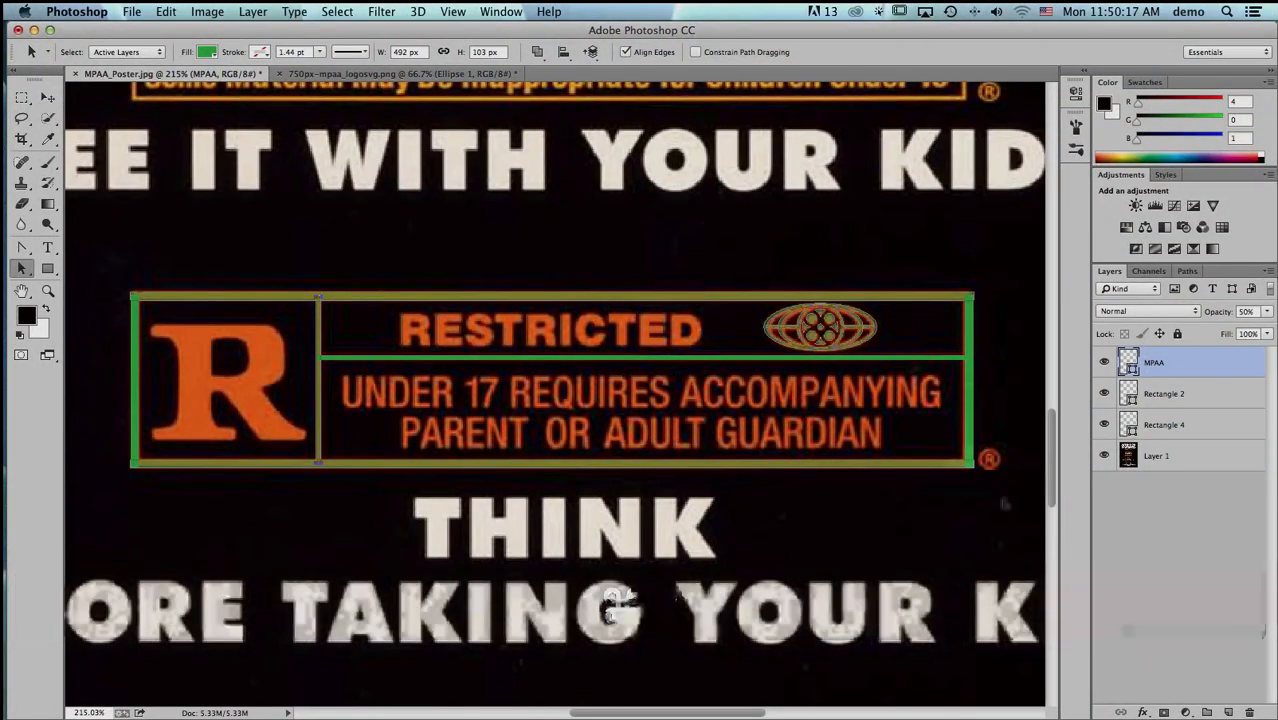
- Cut the horizontal divider bar's path from the Rectangle 4 layer and paste it into the MPAA layer
left_click(1104, 425)
left_click(1104, 425)
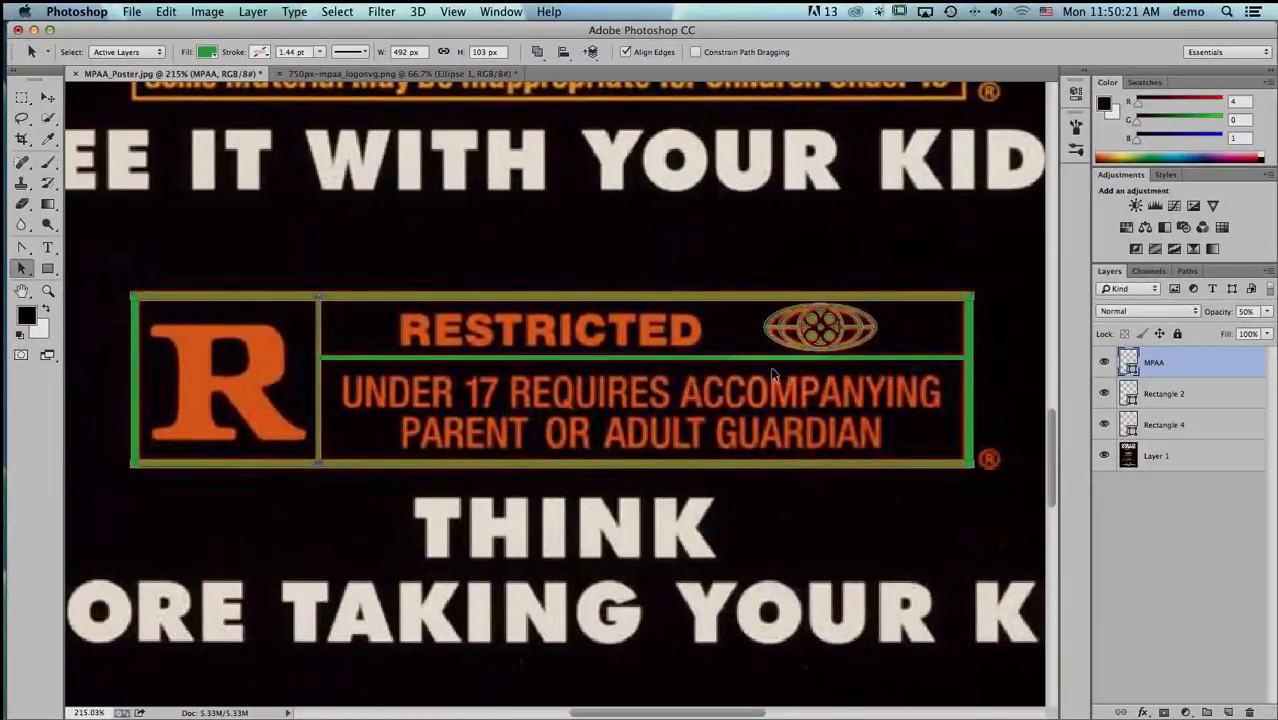
left_click(758, 358)
left_click(1164, 425)
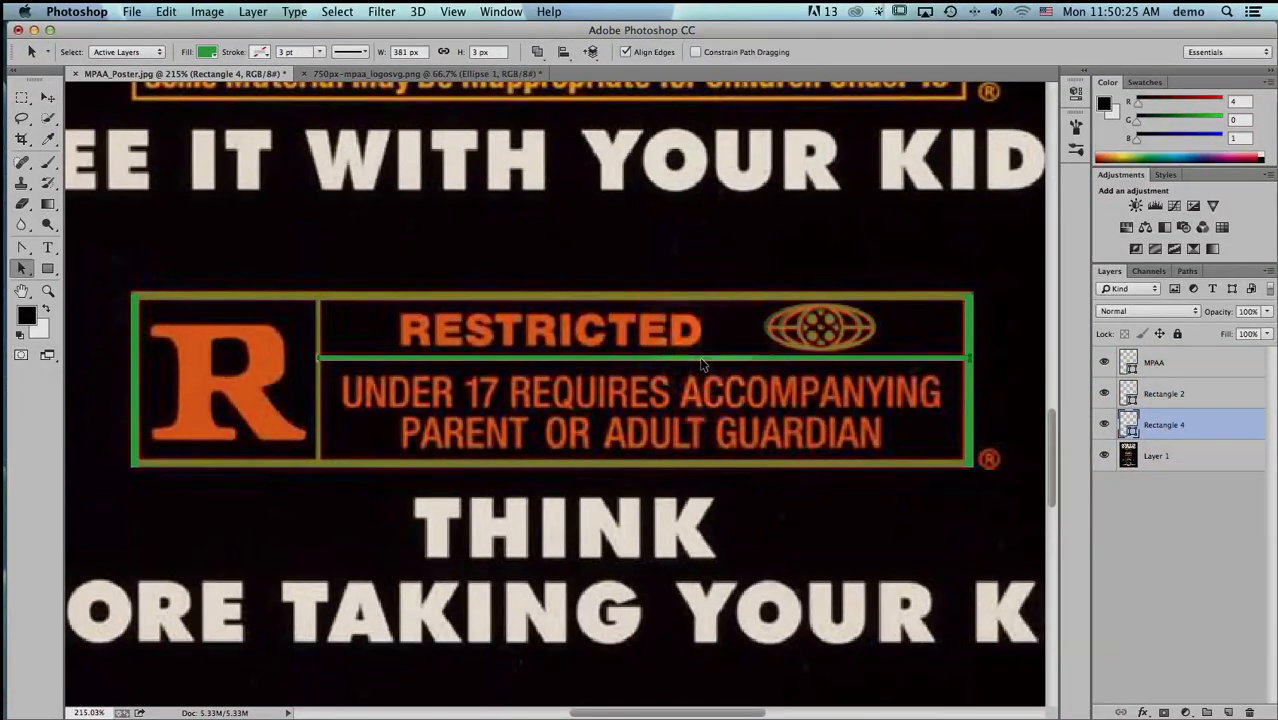
key("super+x")
left_click(1180, 365)
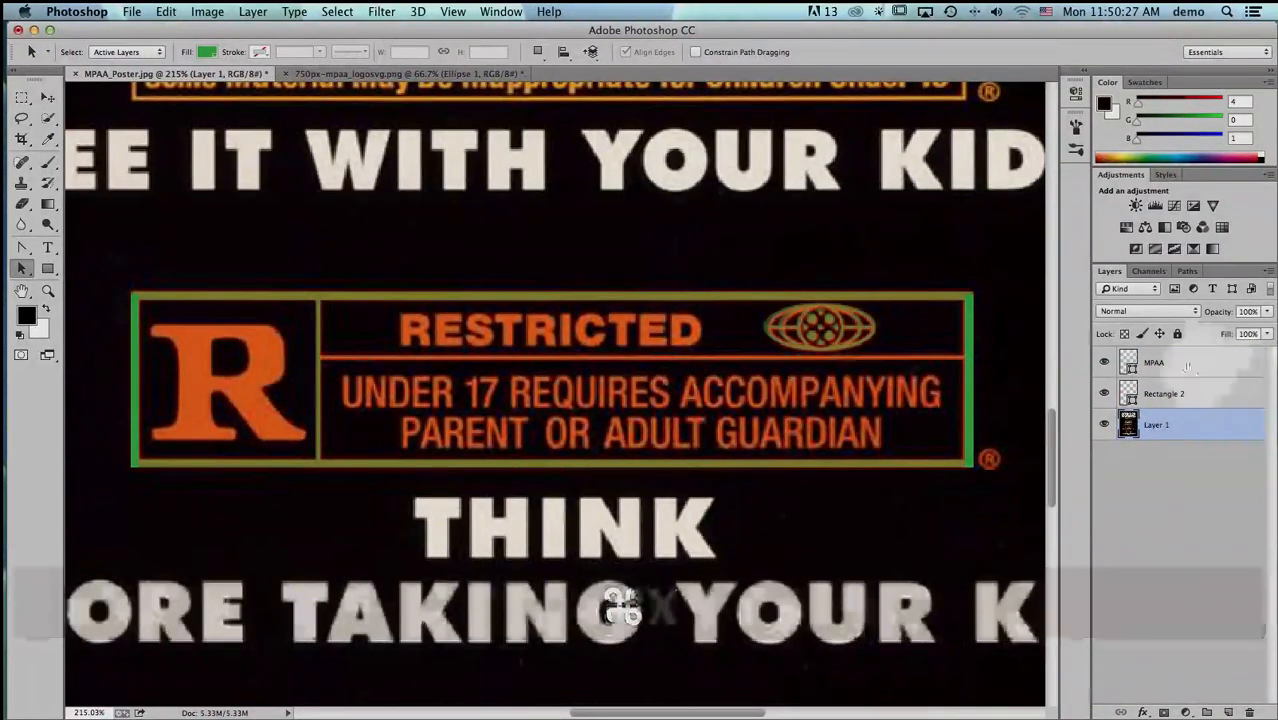
key("super+v")
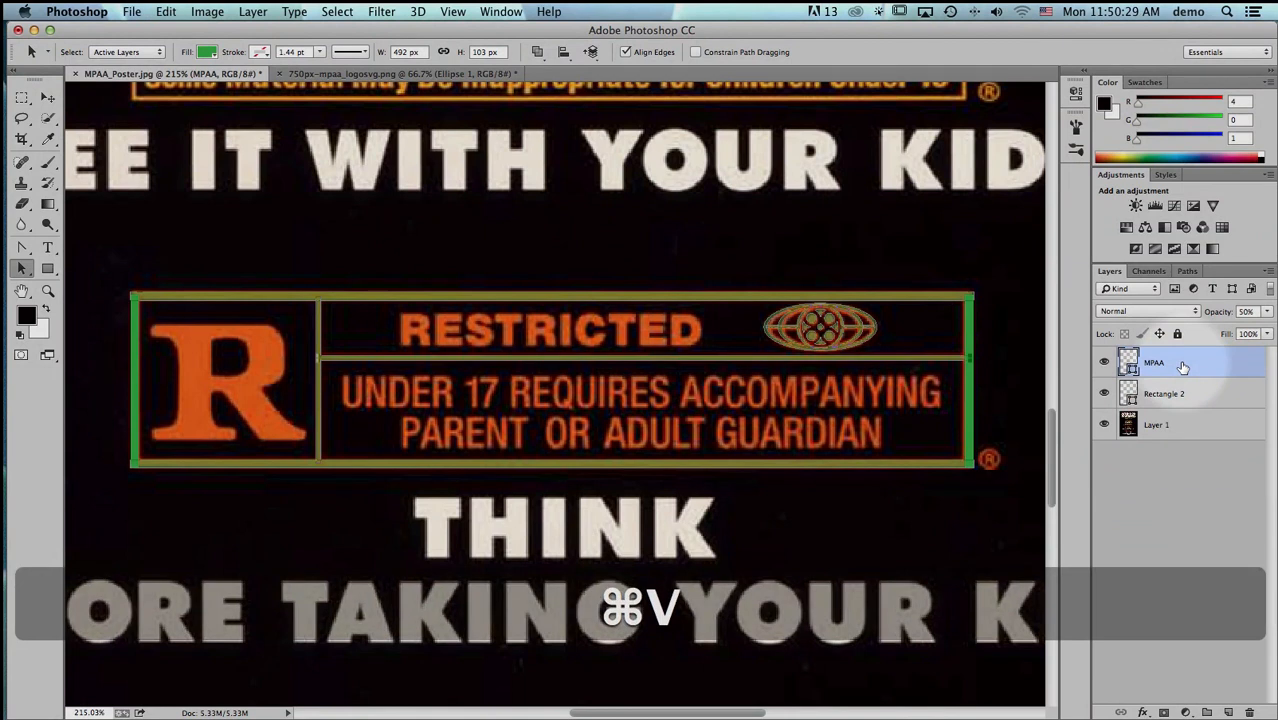
- Check which bars Rectangle 2 holds by toggling its visibility, and move the box's left and right bar paths into the MPAA layer
left_click(1105, 394)
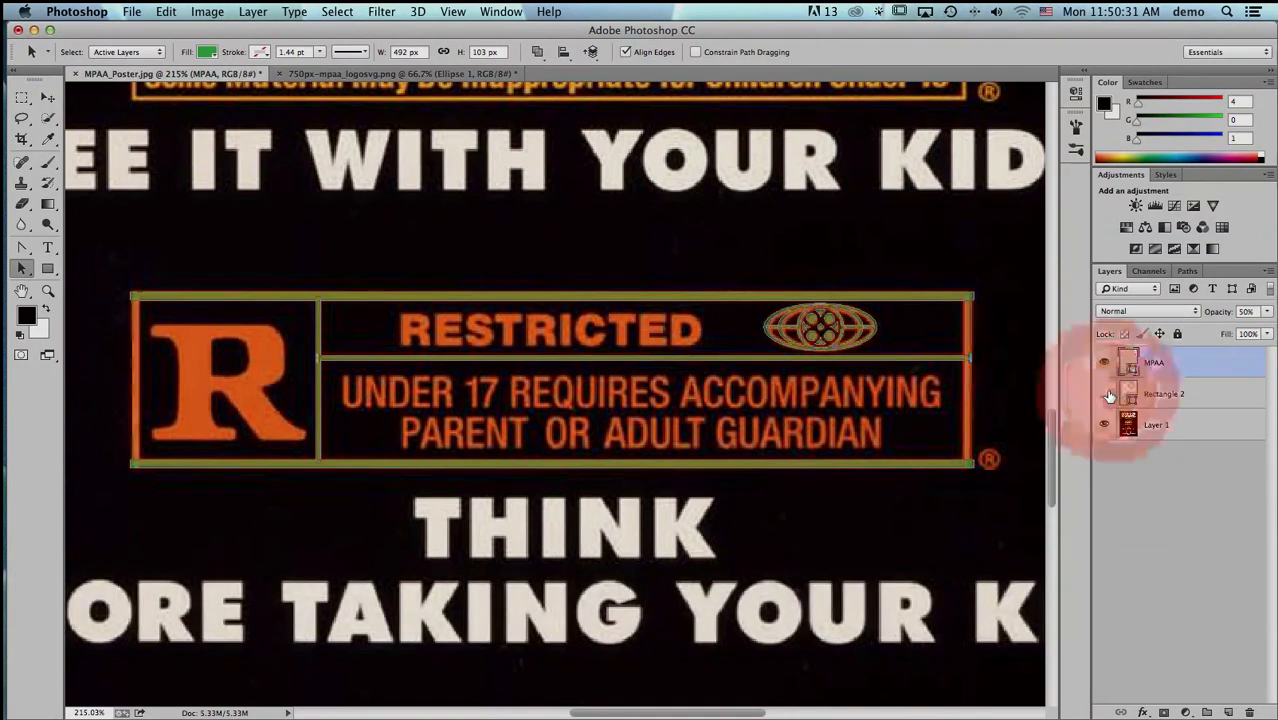
left_click(1107, 395)
left_click(1107, 395)
left_click(1107, 395)
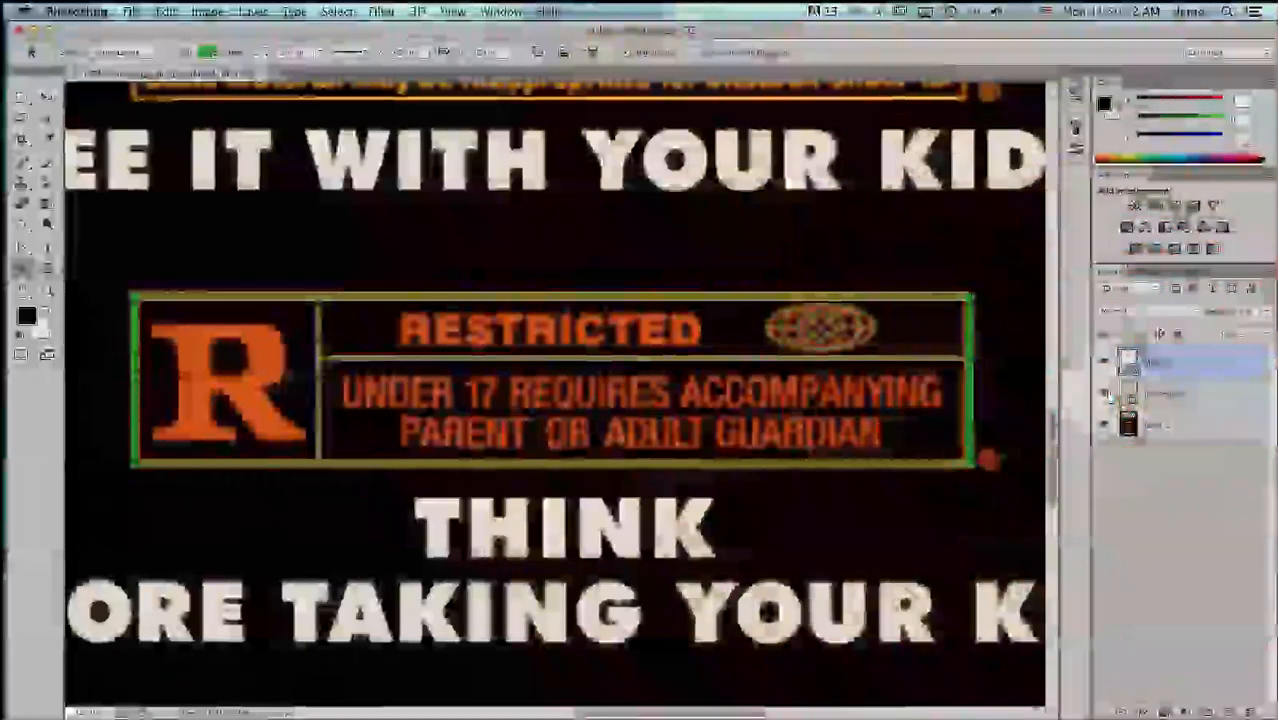
left_click(1160, 396)
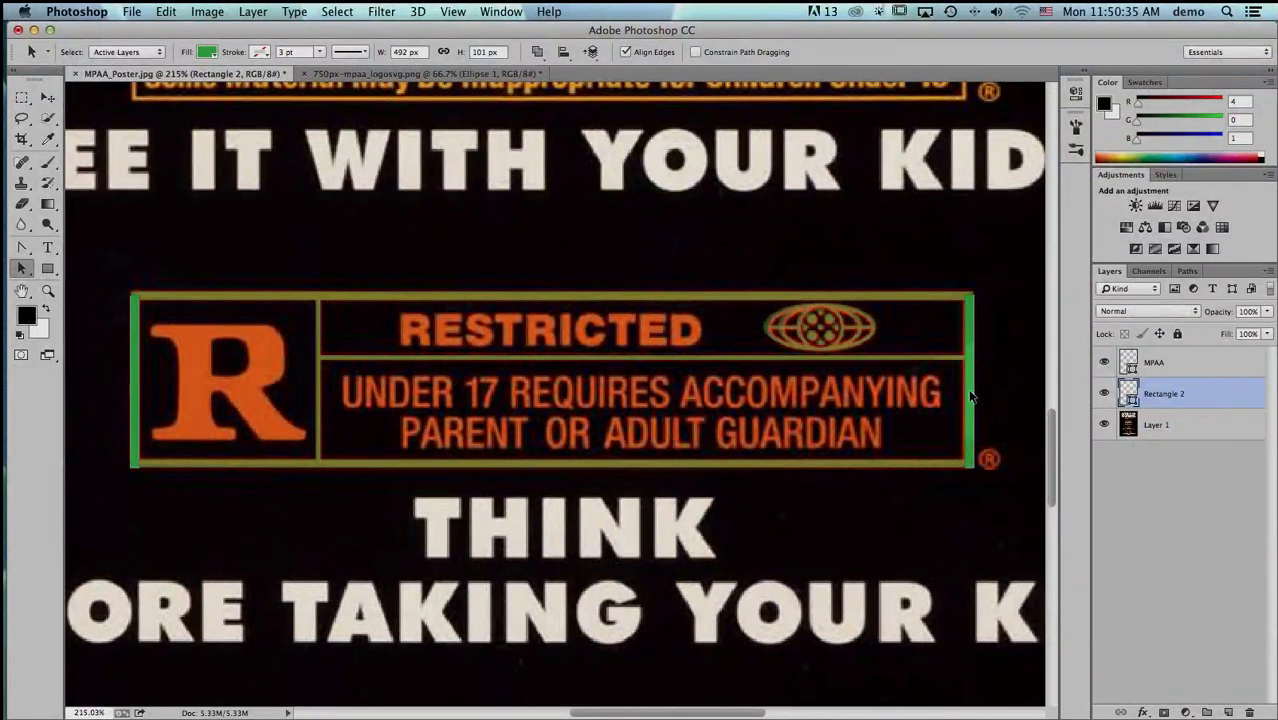
left_click(133, 394, "shift")
key("super+x")
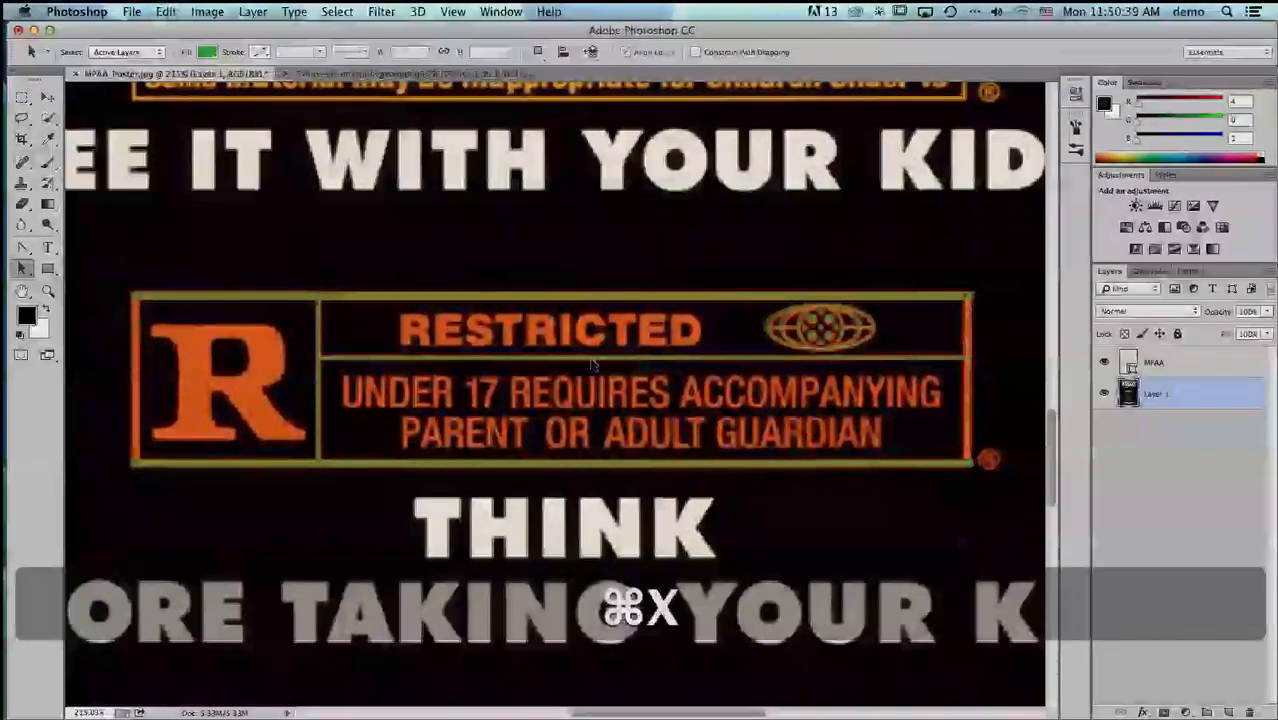
left_click(1155, 366)
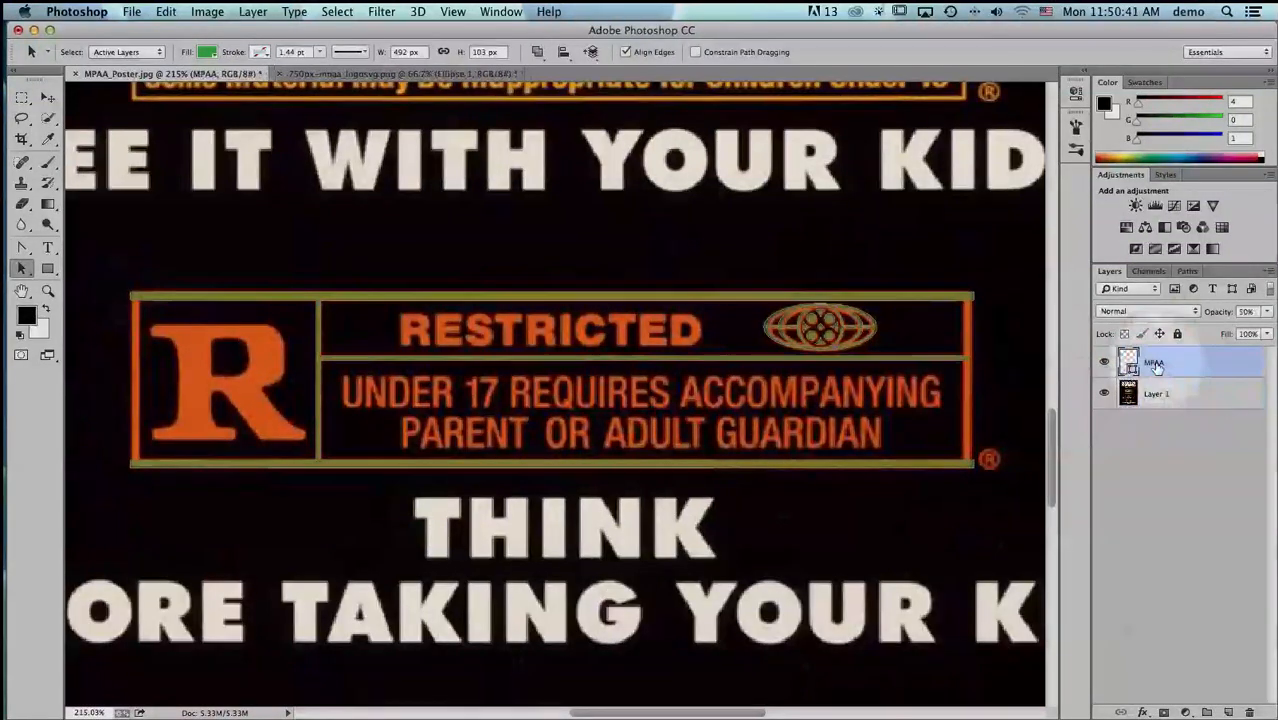
key("super+v")
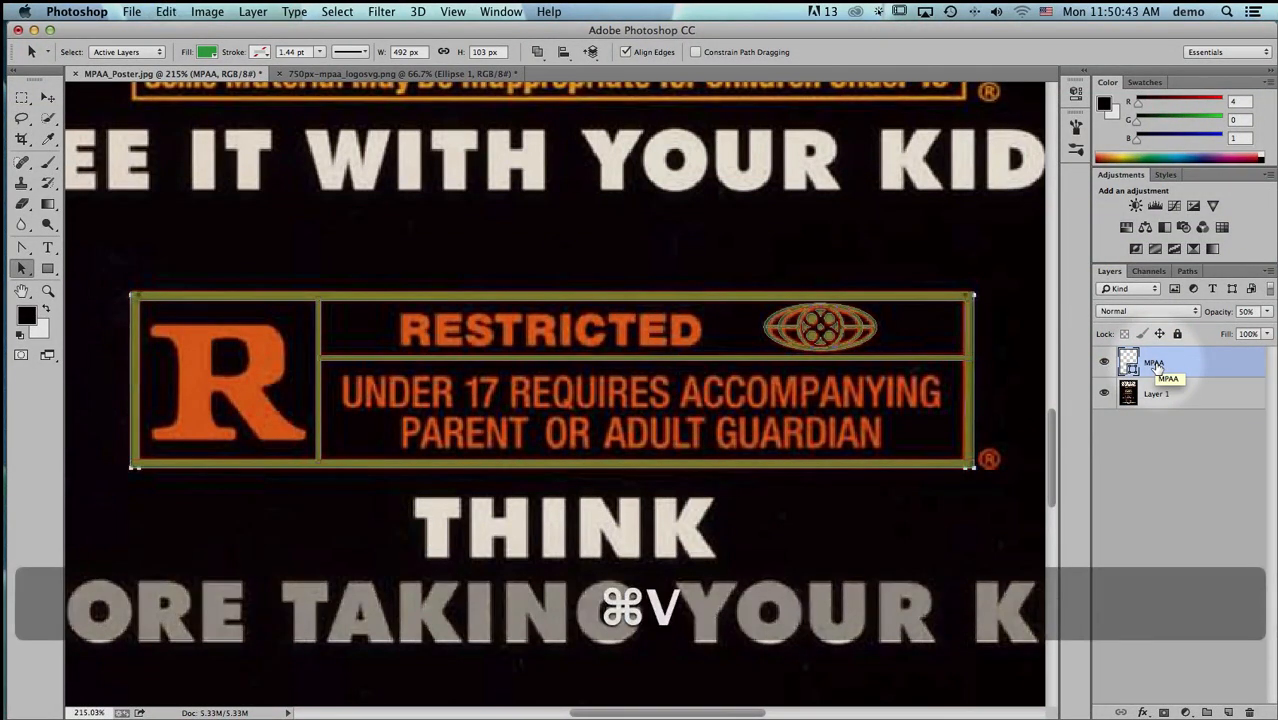
- Raise the MPAA layer's opacity to 100%, deselect it, and check the merged shape by toggling Layer 1's visibility
left_click_drag(1218, 313, 1255, 306)
left_click(1212, 448)
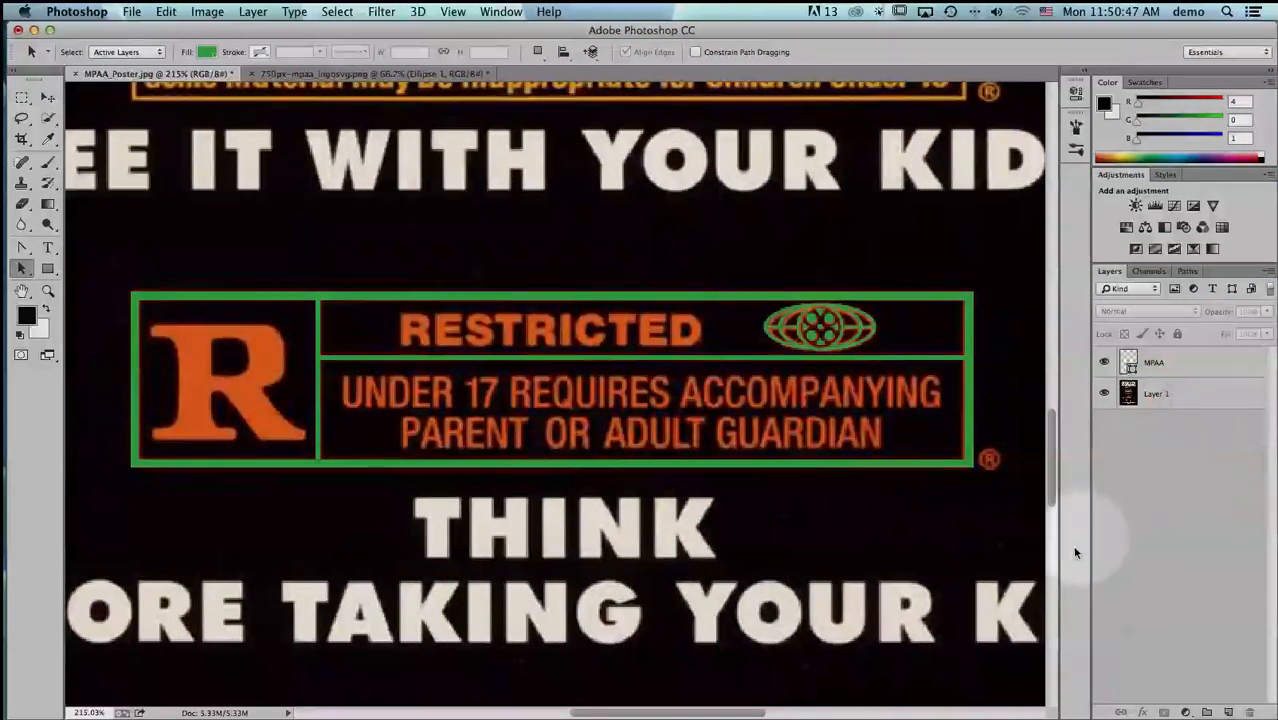
left_click(1104, 395)
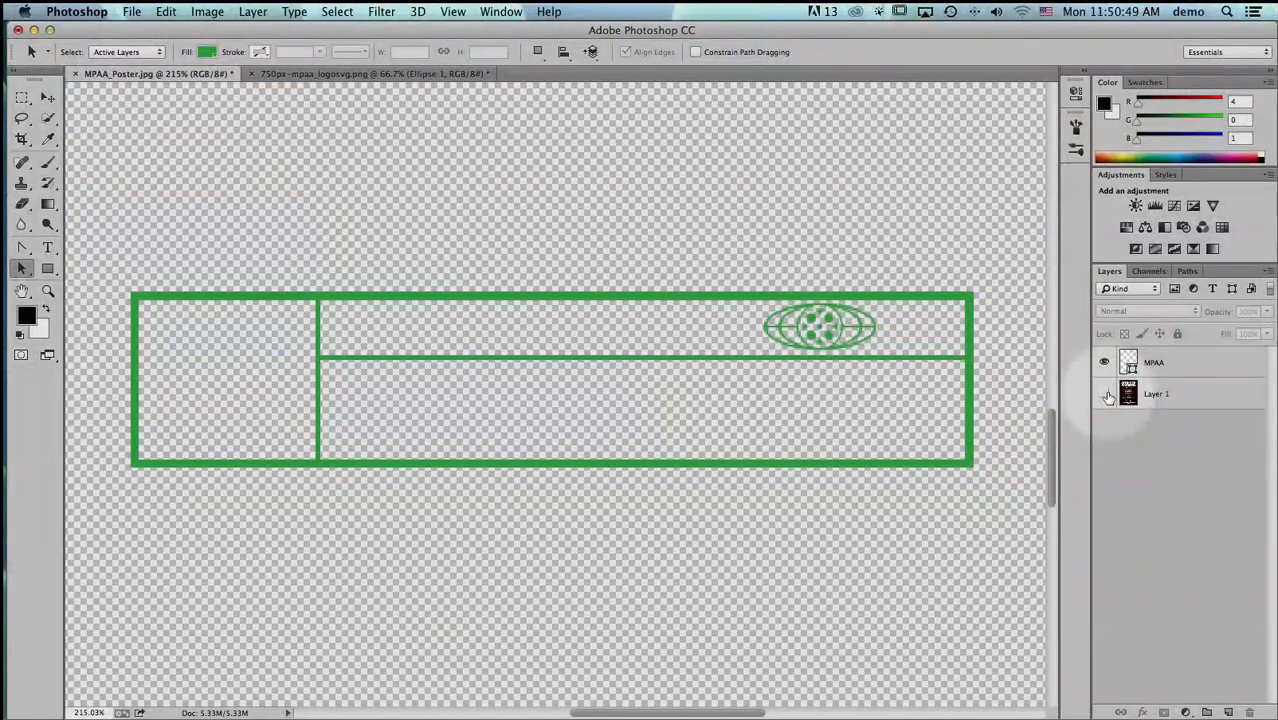
left_click(1104, 395)
left_click(1104, 395)
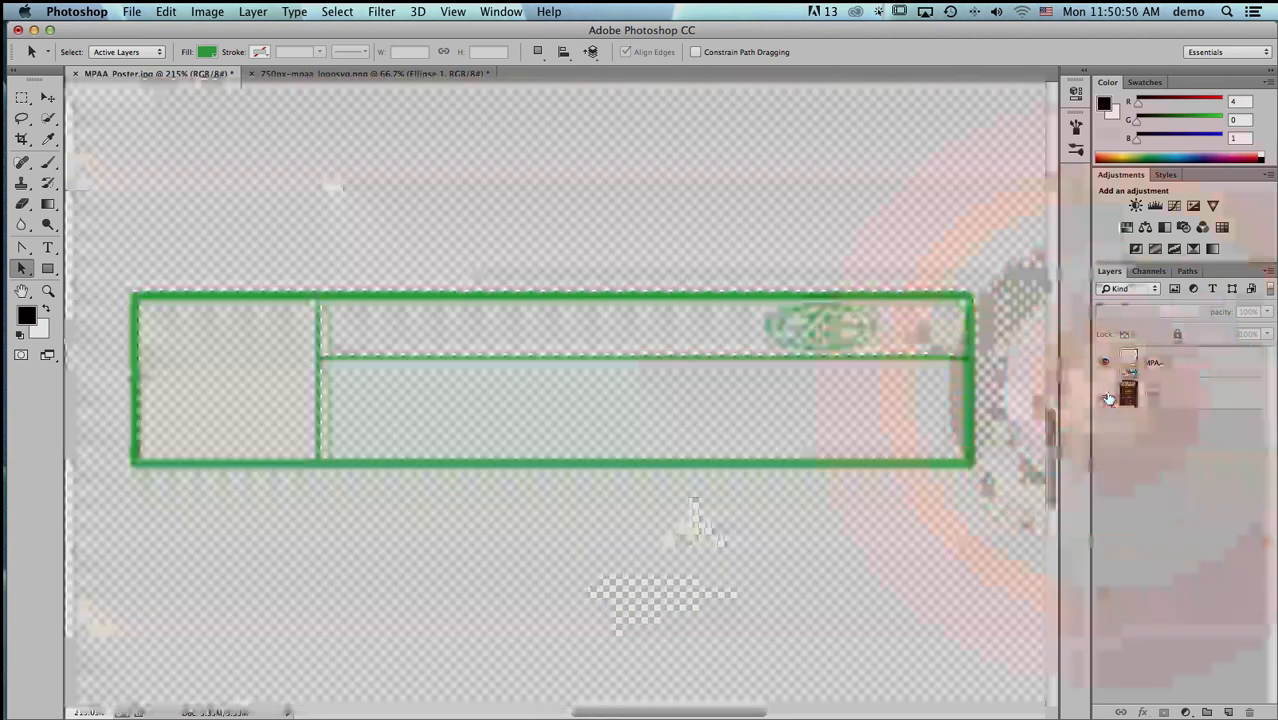
left_click(1104, 395)
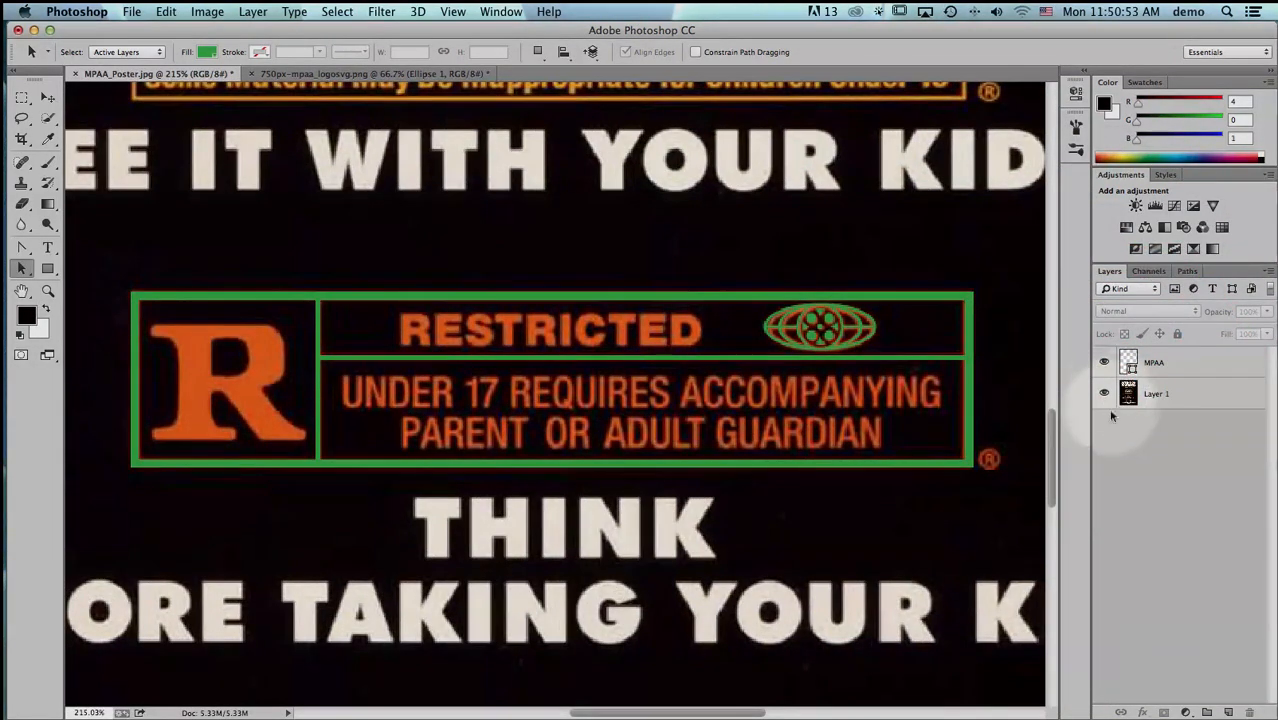